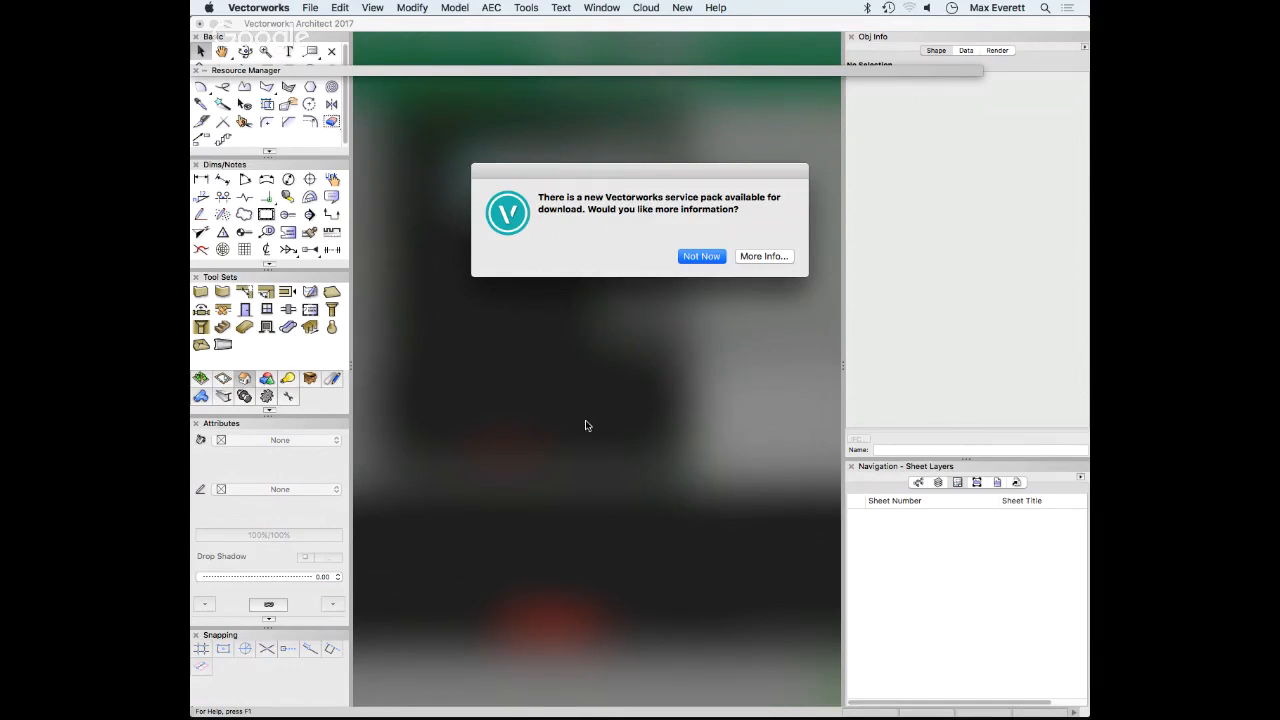
Dismiss the service pack notice and create a new document from the NMA_Default_Surveying.sta template
drag(580, 171, 612, 209)
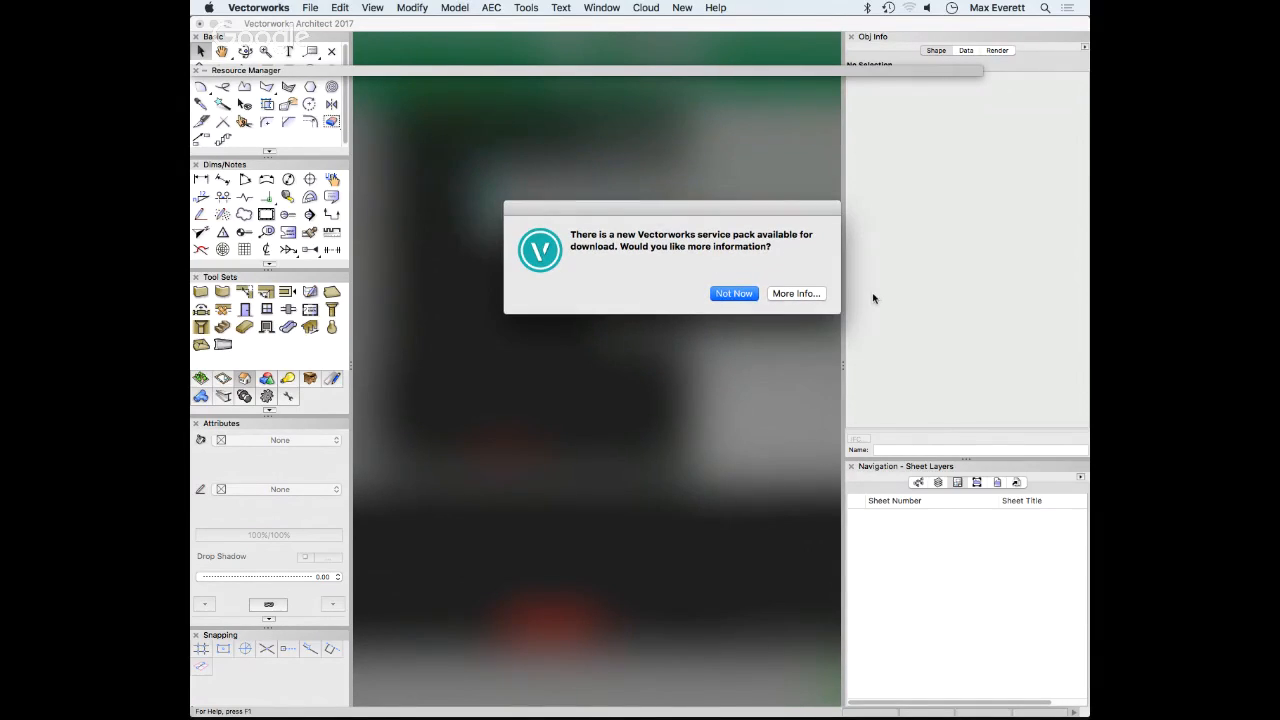
click(732, 292)
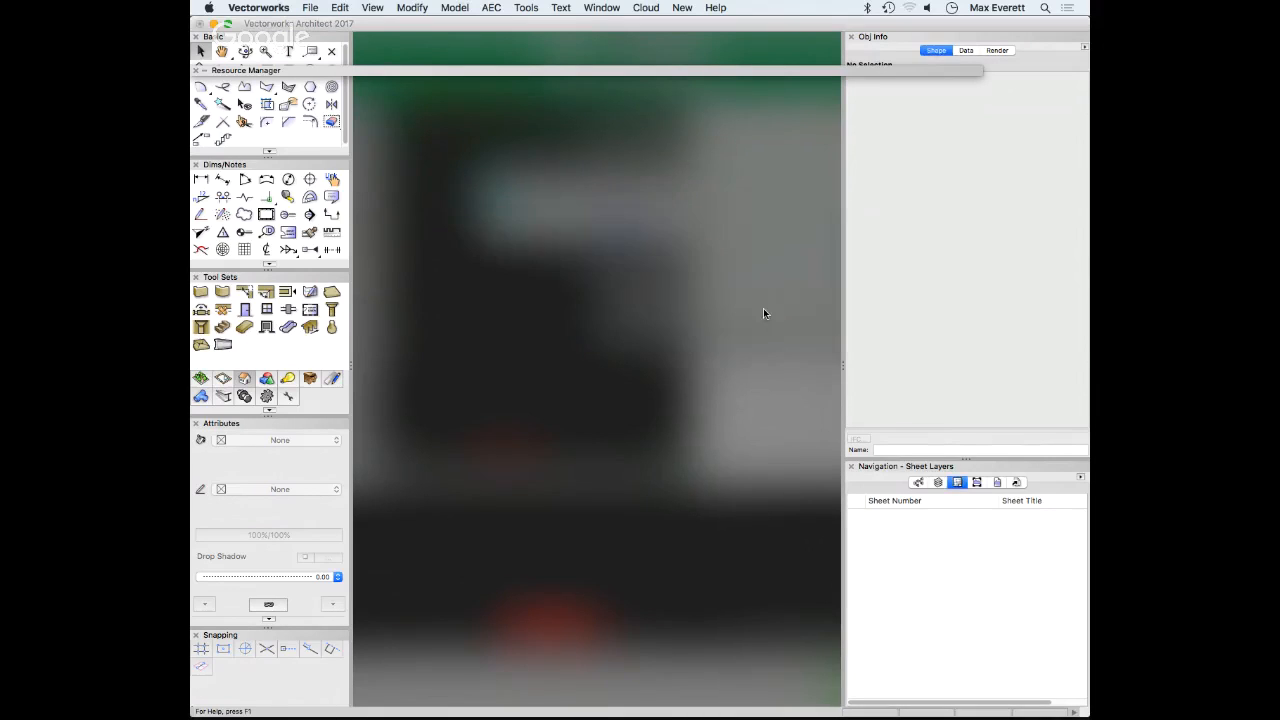
click(314, 8)
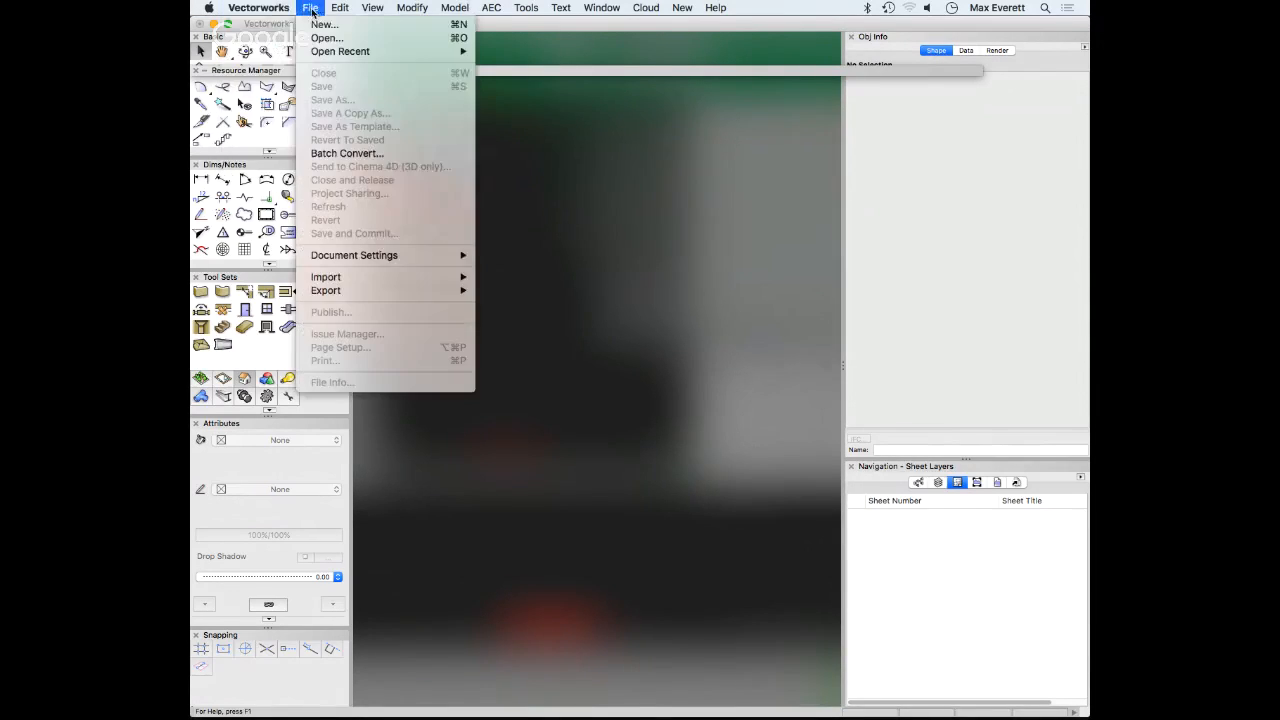
click(322, 25)
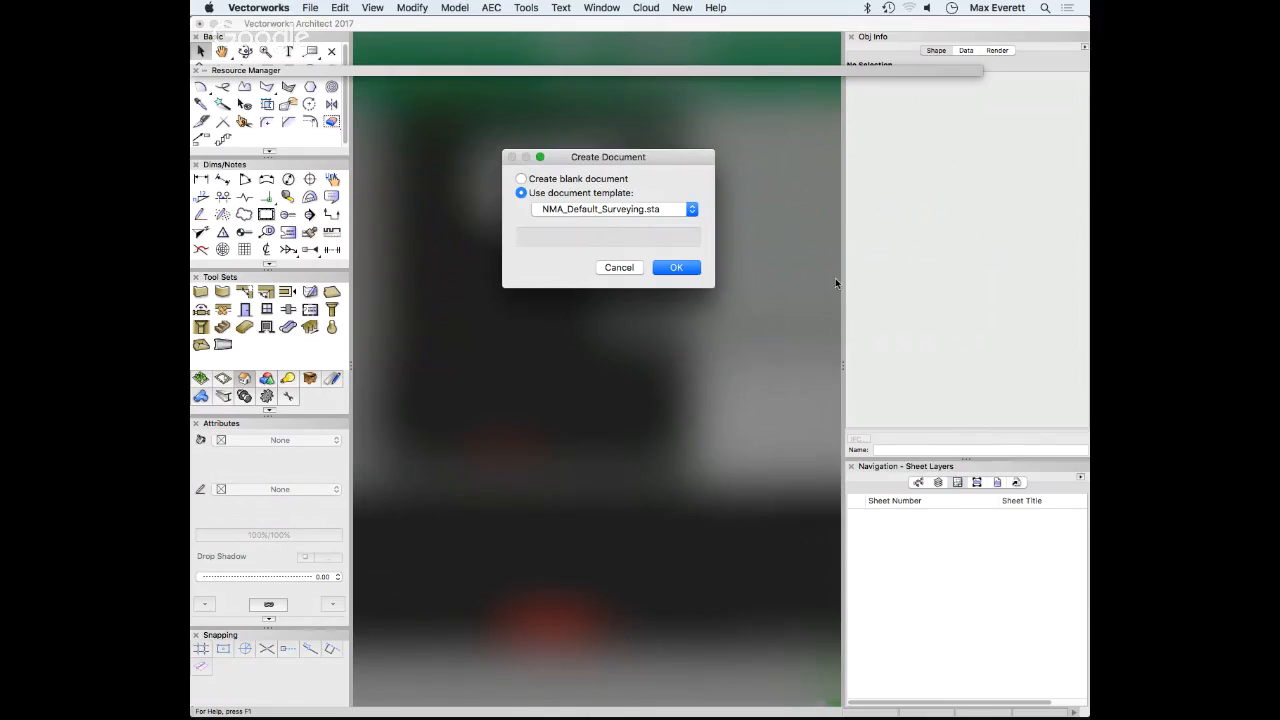
click(670, 266)
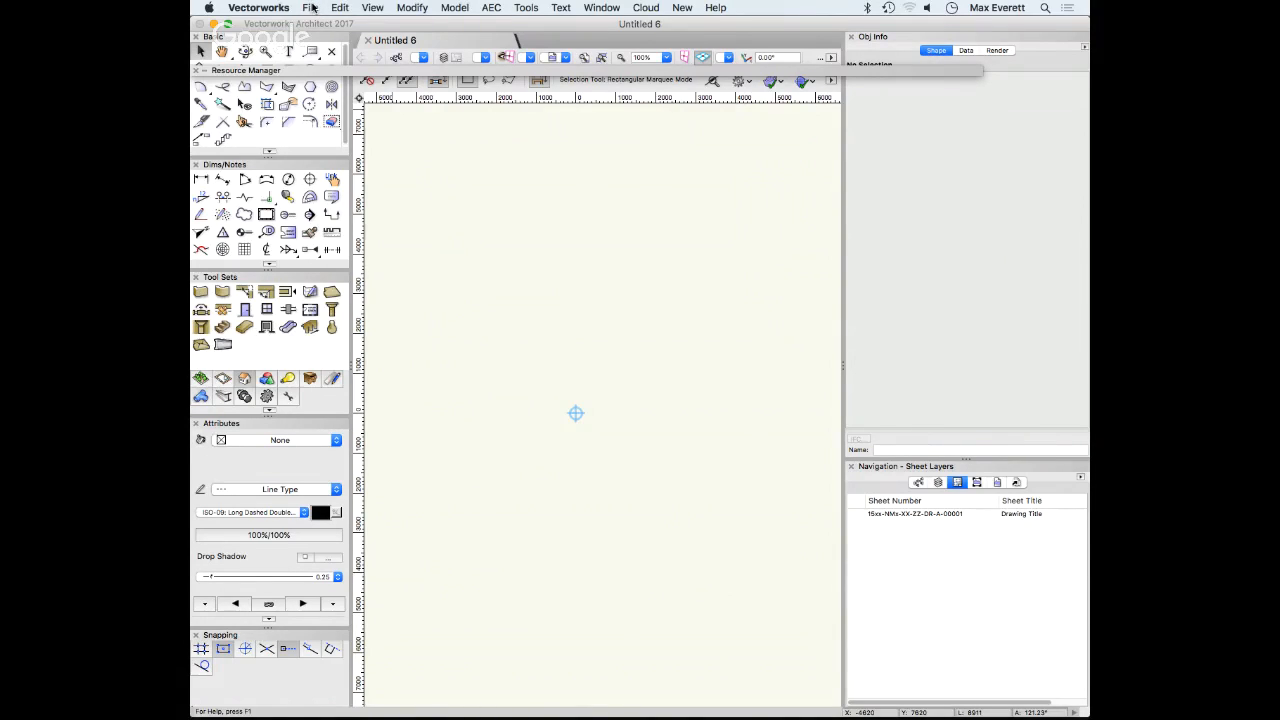
Start a single DXF/DWG import and browse to the 05-Incoming folder within the 1614 Apex House project's Drawings folder
click(312, 8)
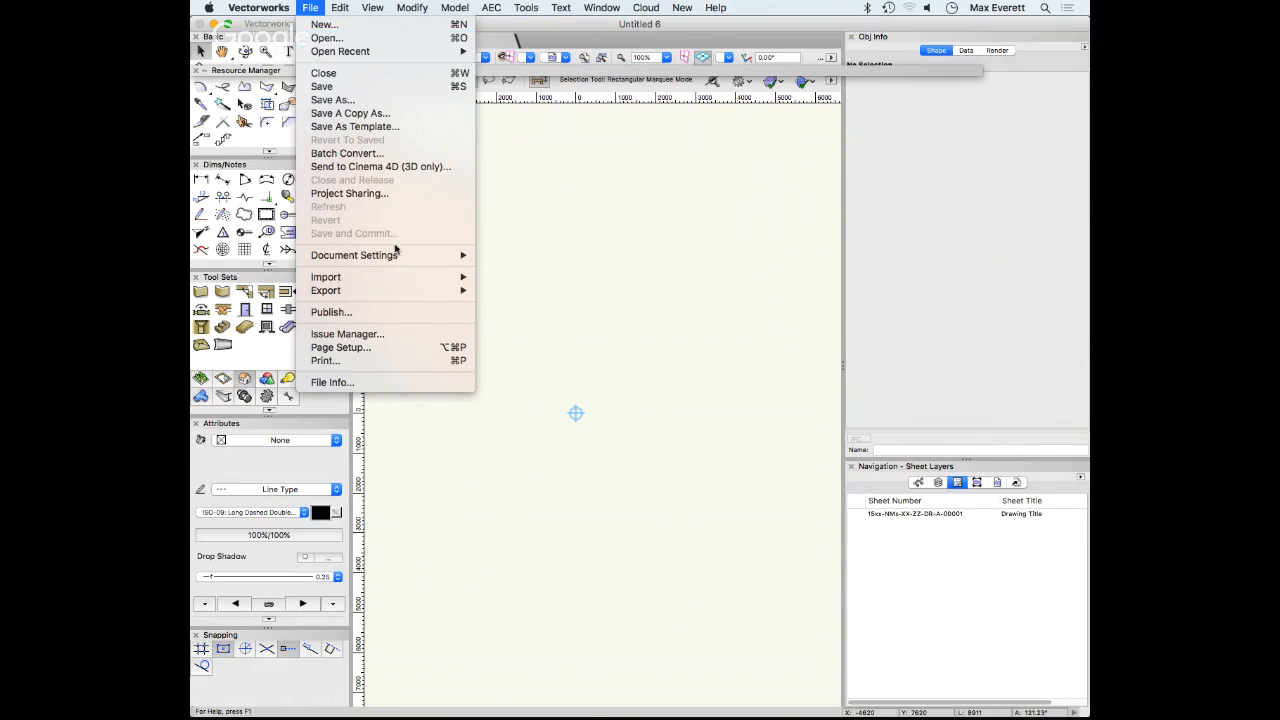
mouse_move(395, 278)
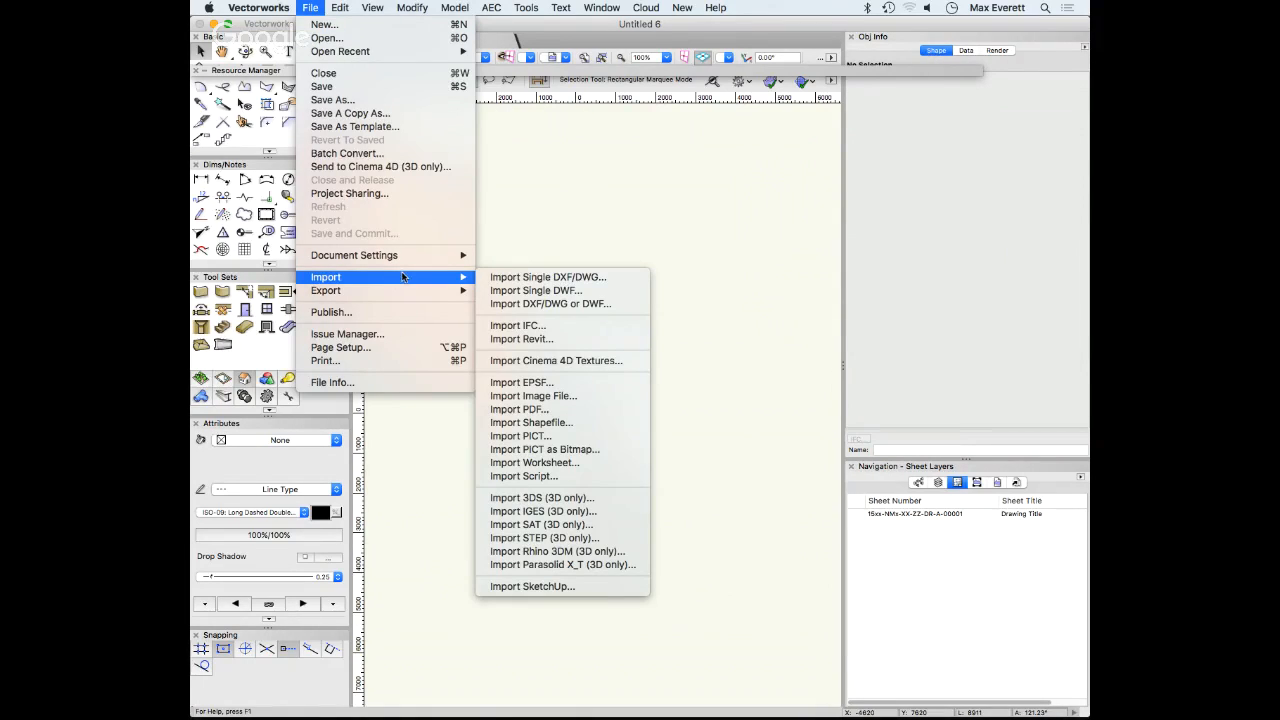
click(603, 281)
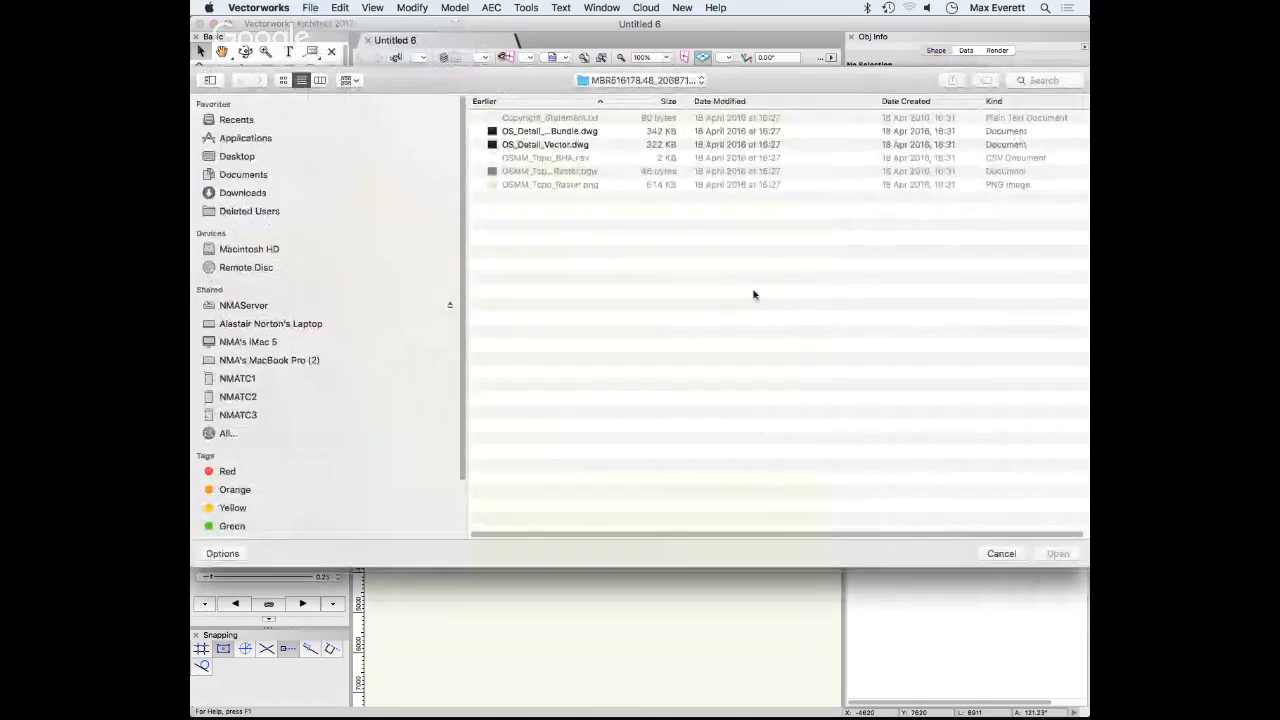
click(625, 81)
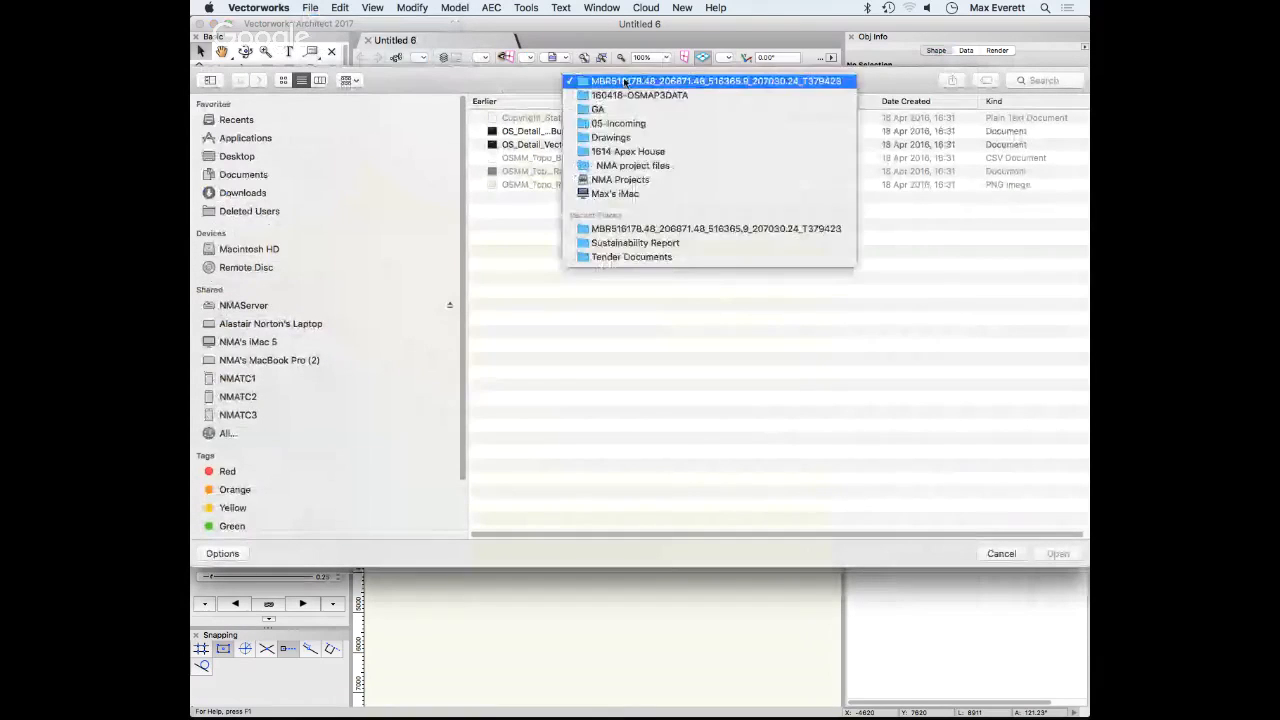
click(638, 151)
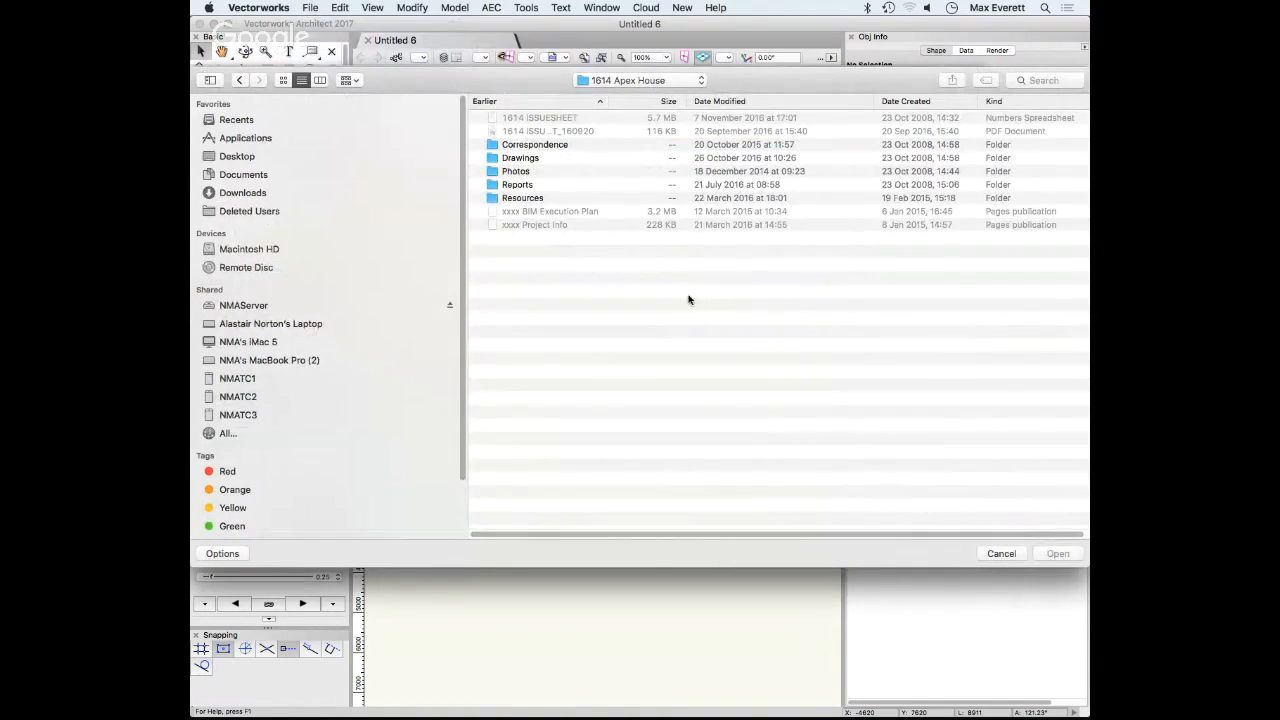
double_click(520, 158)
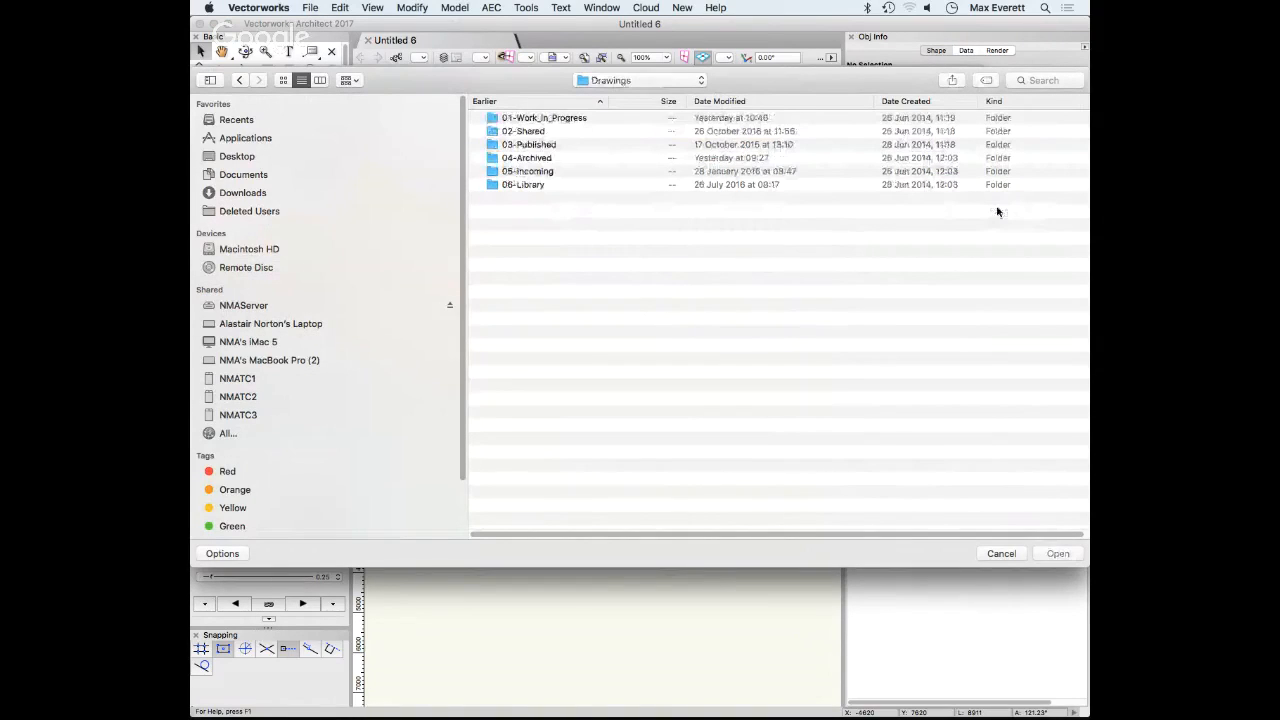
double_click(531, 173)
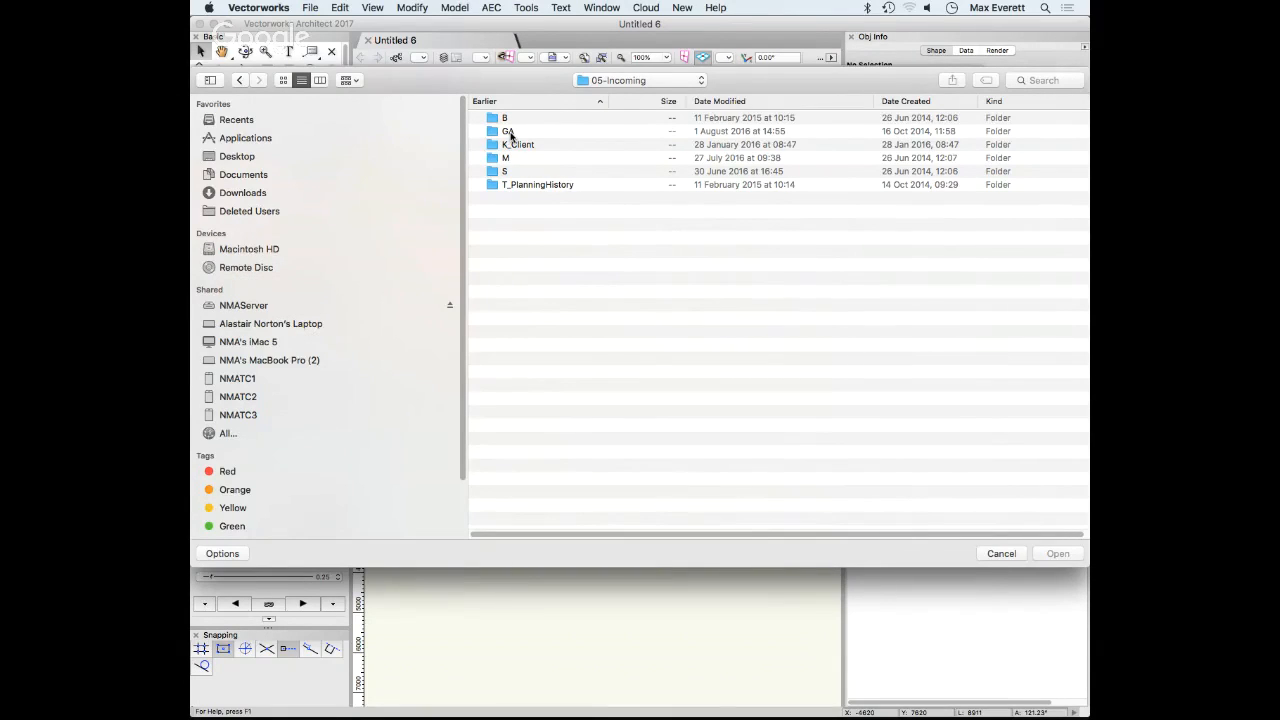
double_click(508, 131)
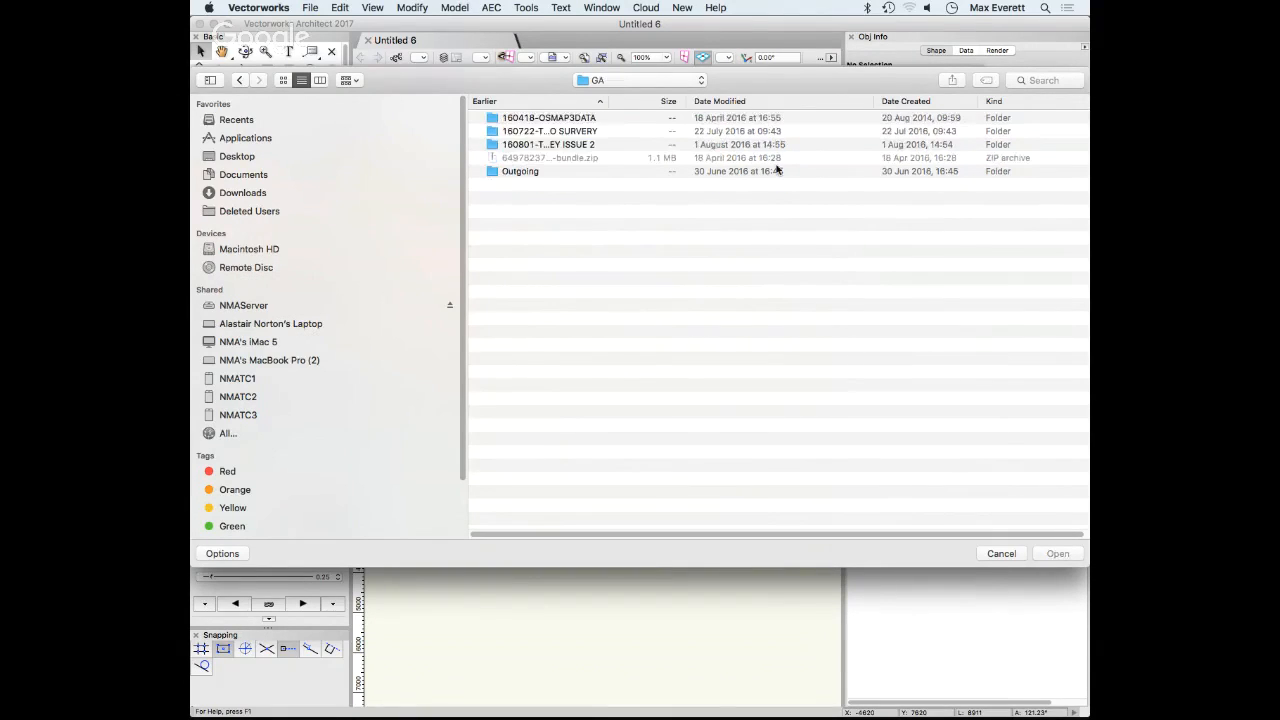
double_click(617, 100)
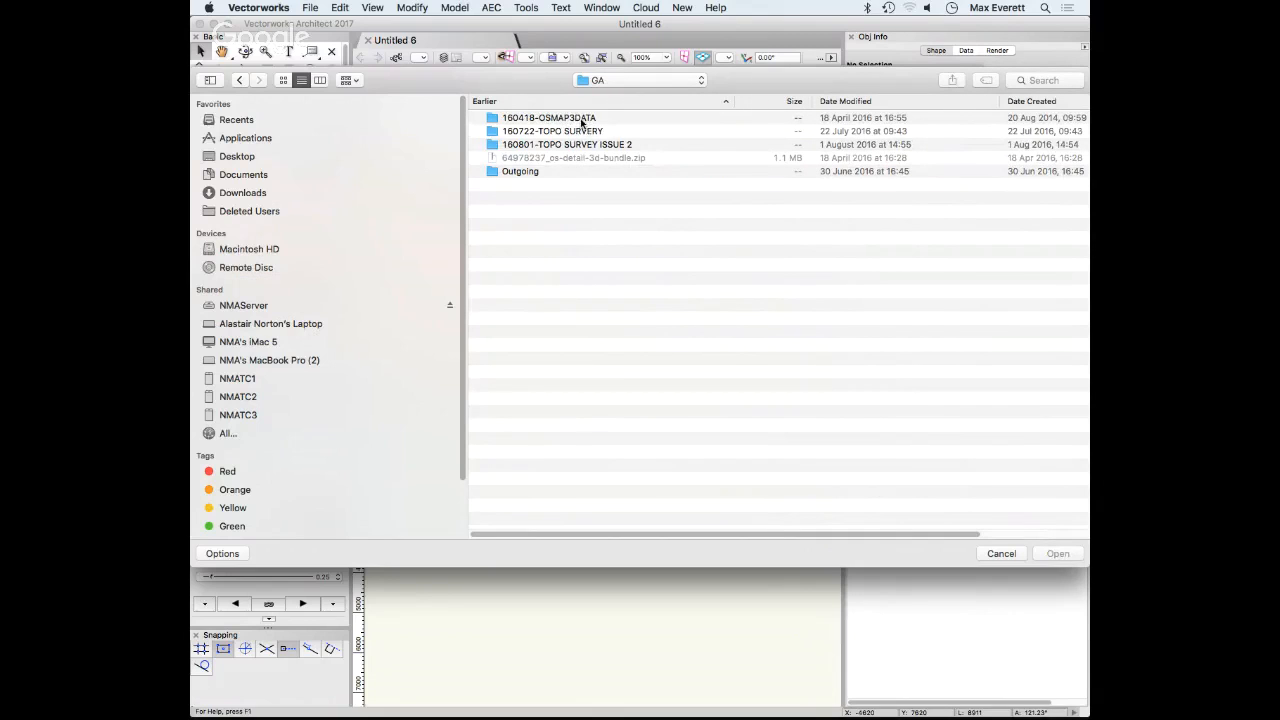
double_click(585, 122)
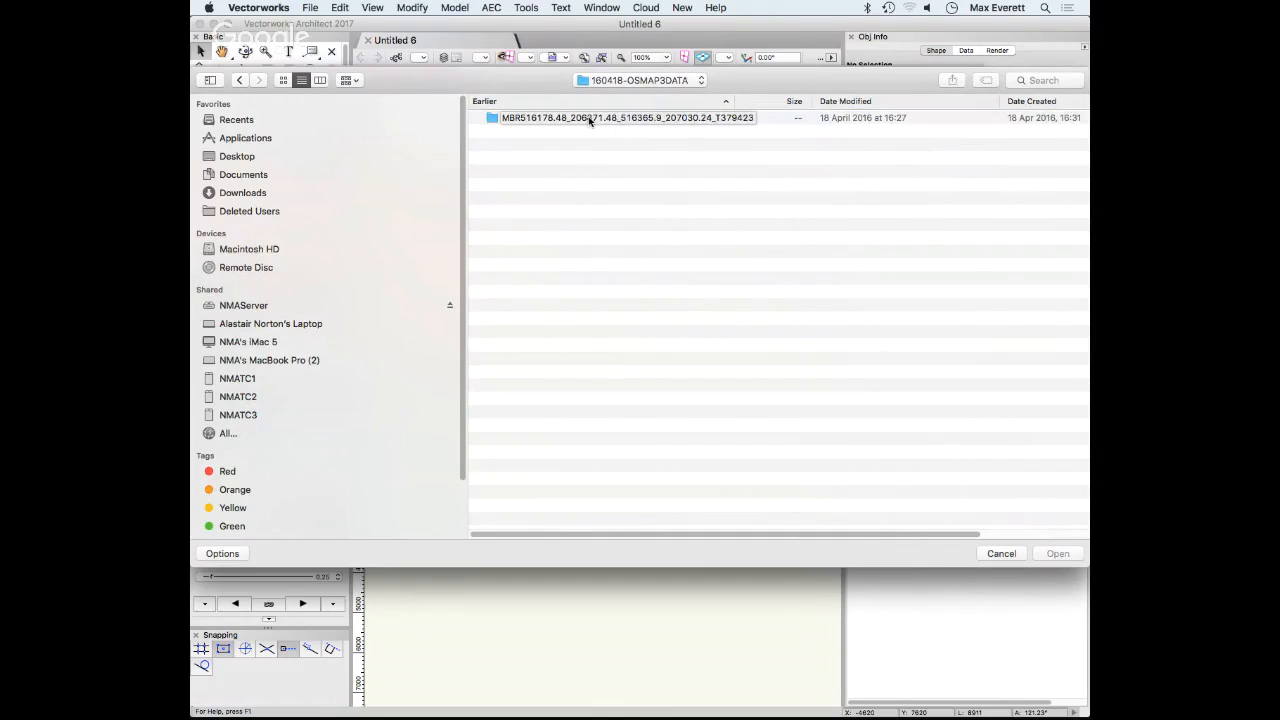
double_click(589, 119)
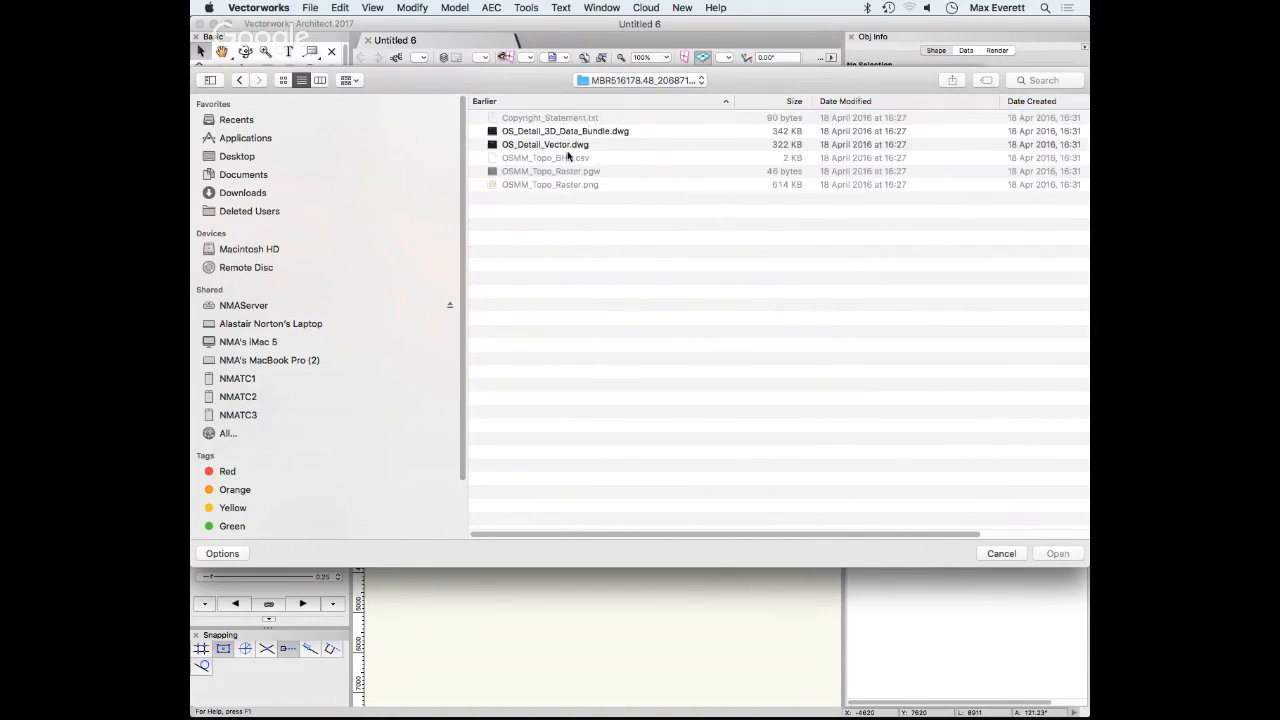
click(578, 134)
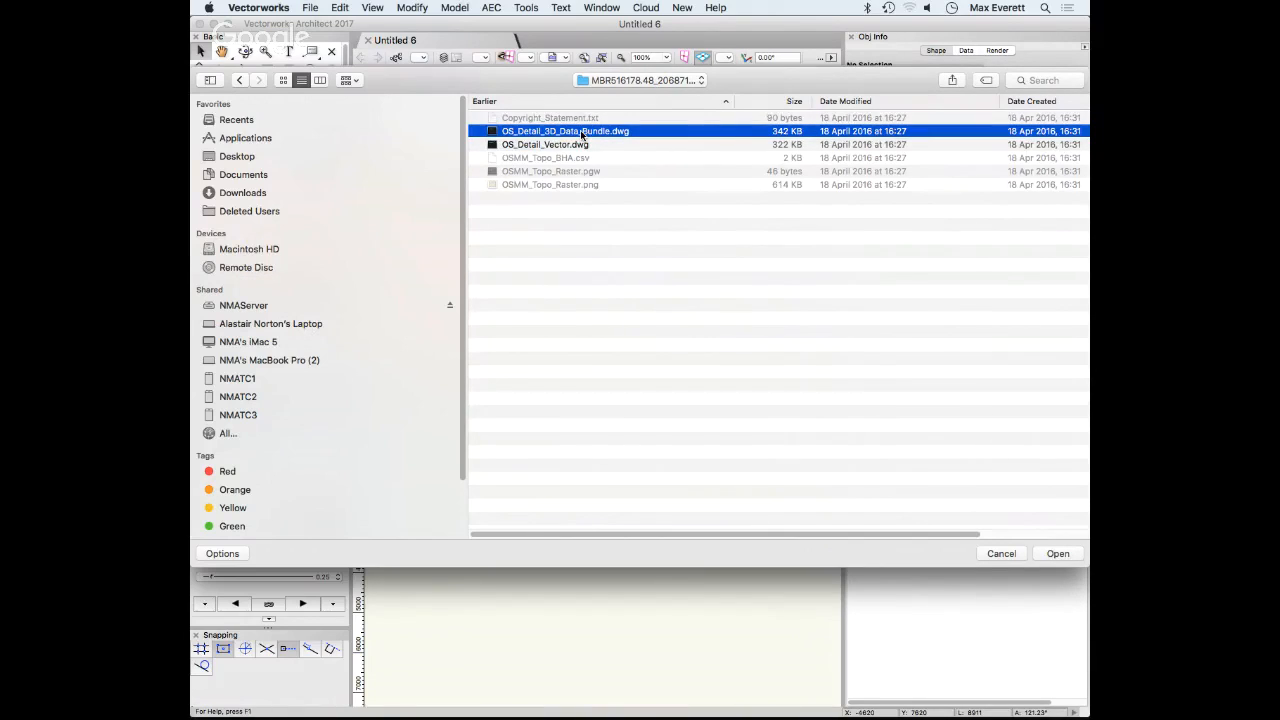
drag(546, 84, 532, 81)
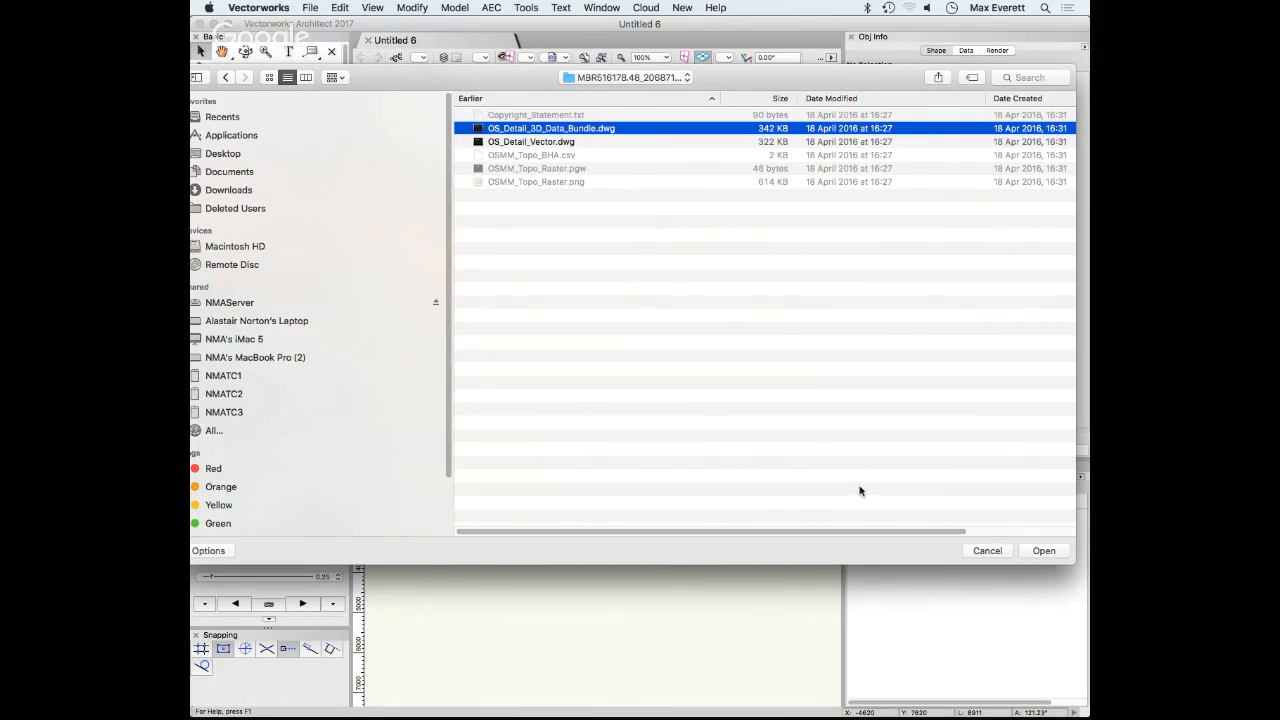
click(227, 78)
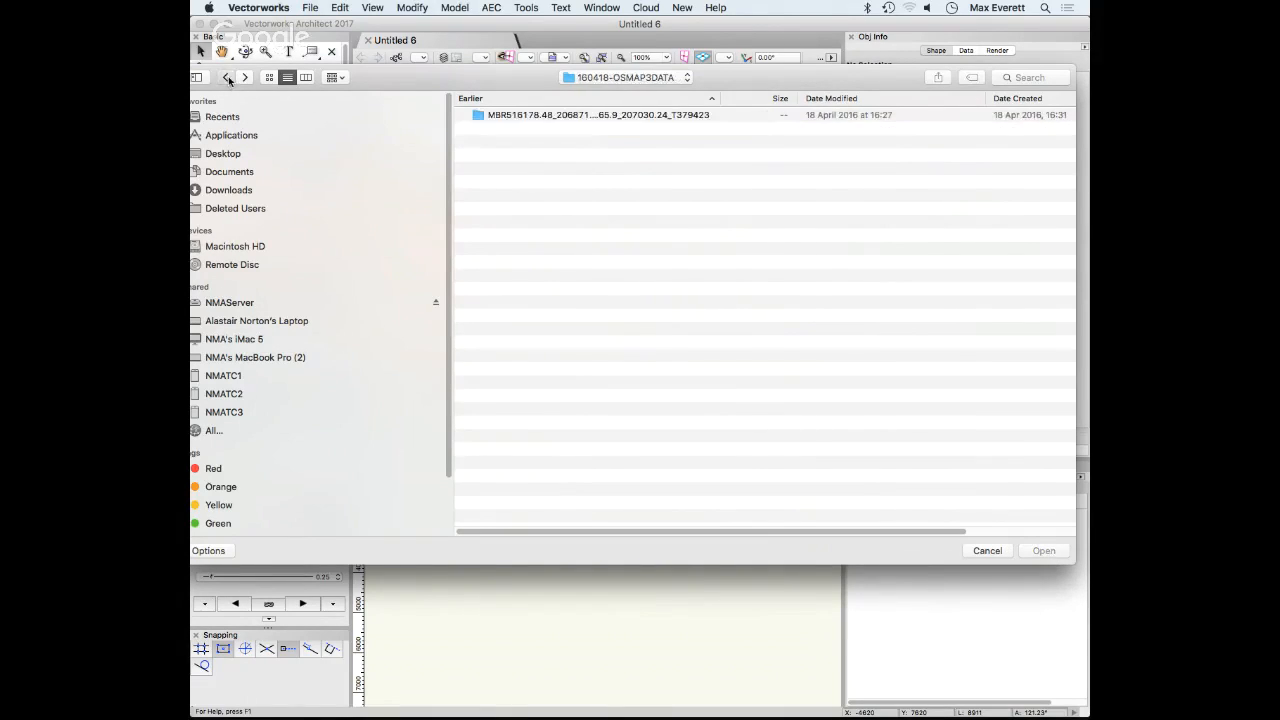
click(227, 78)
click(227, 78)
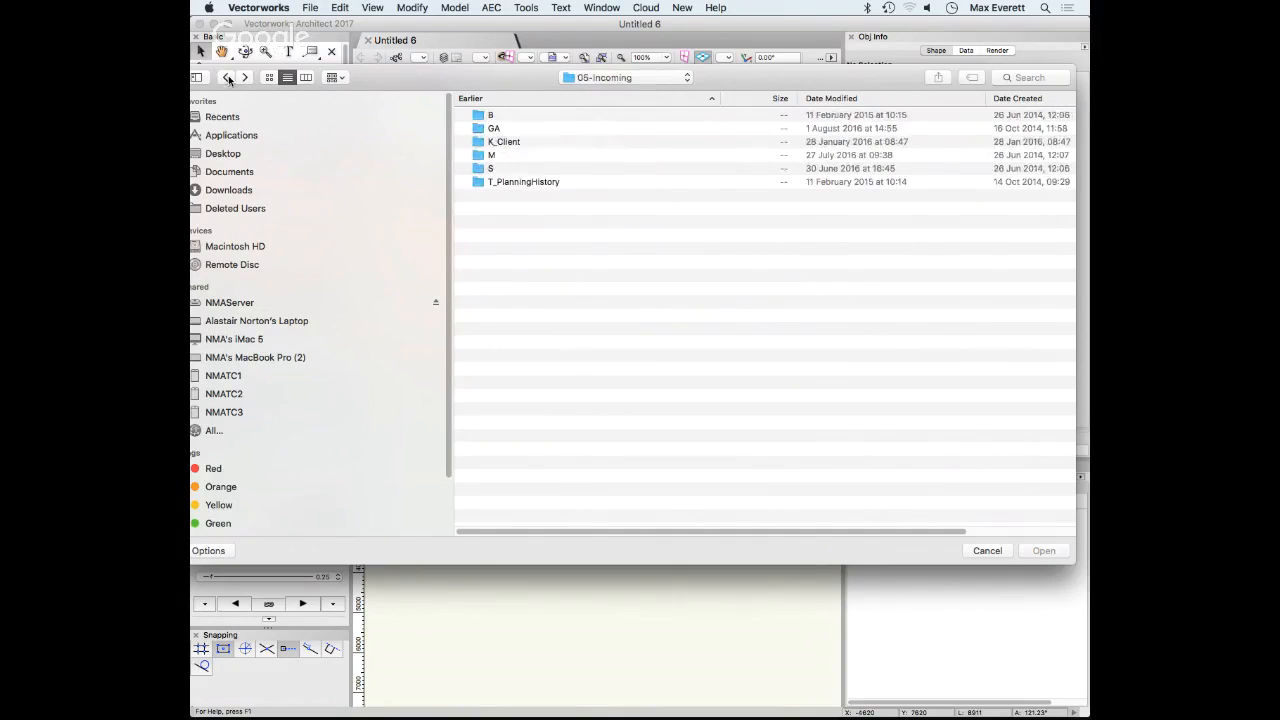
Open OS_Detail_3D_Data_Bundle.dwg for import from the MBR516178.48 data folder inside GA, 160418-OSMAP3DATA
double_click(494, 129)
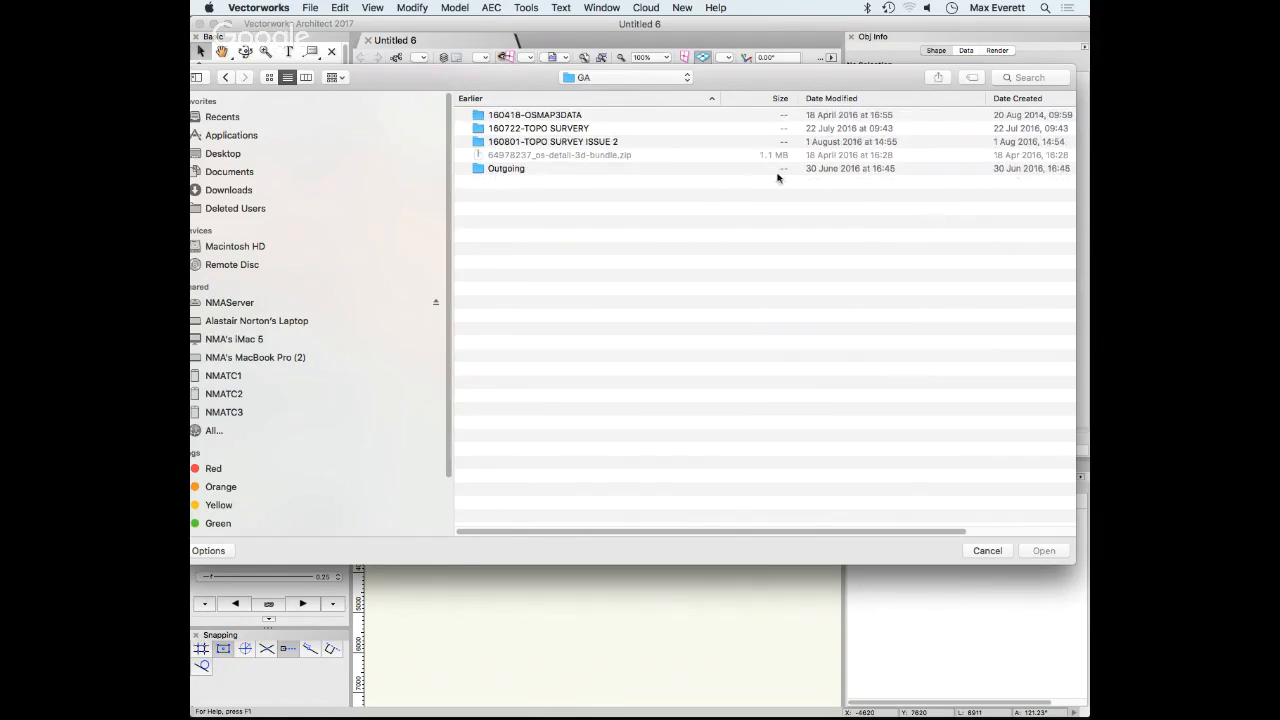
click(548, 117)
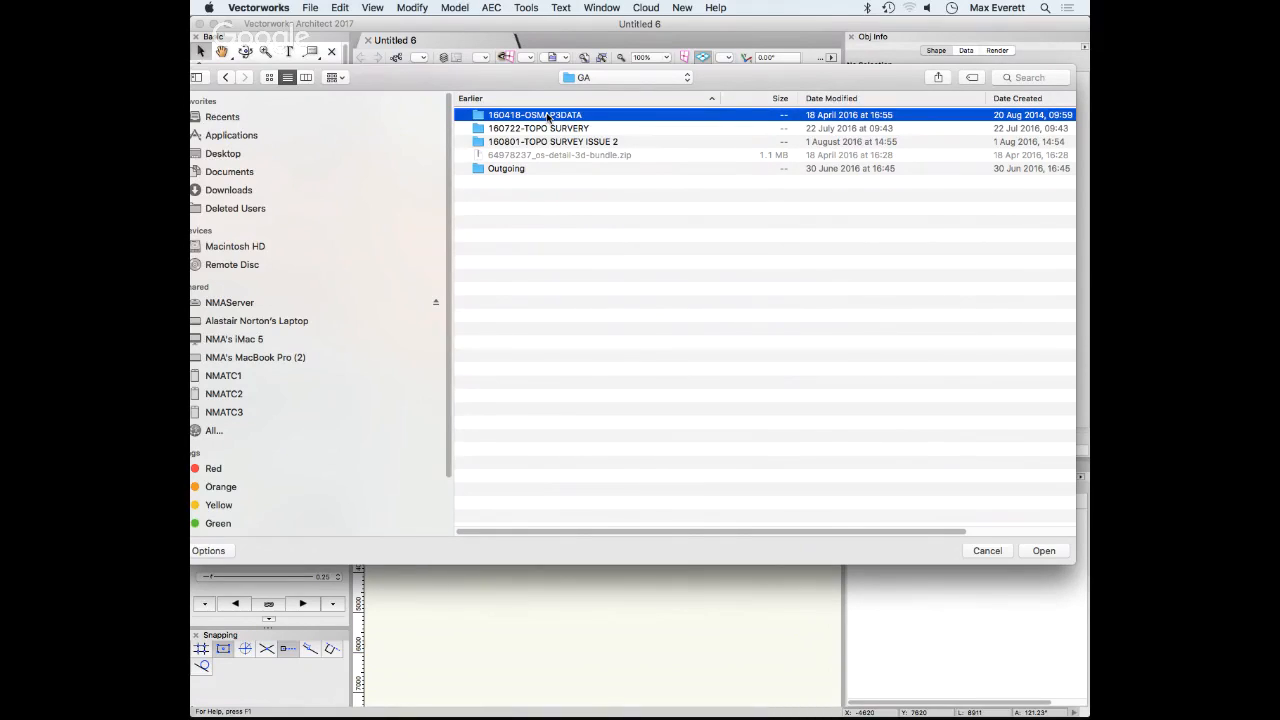
double_click(548, 117)
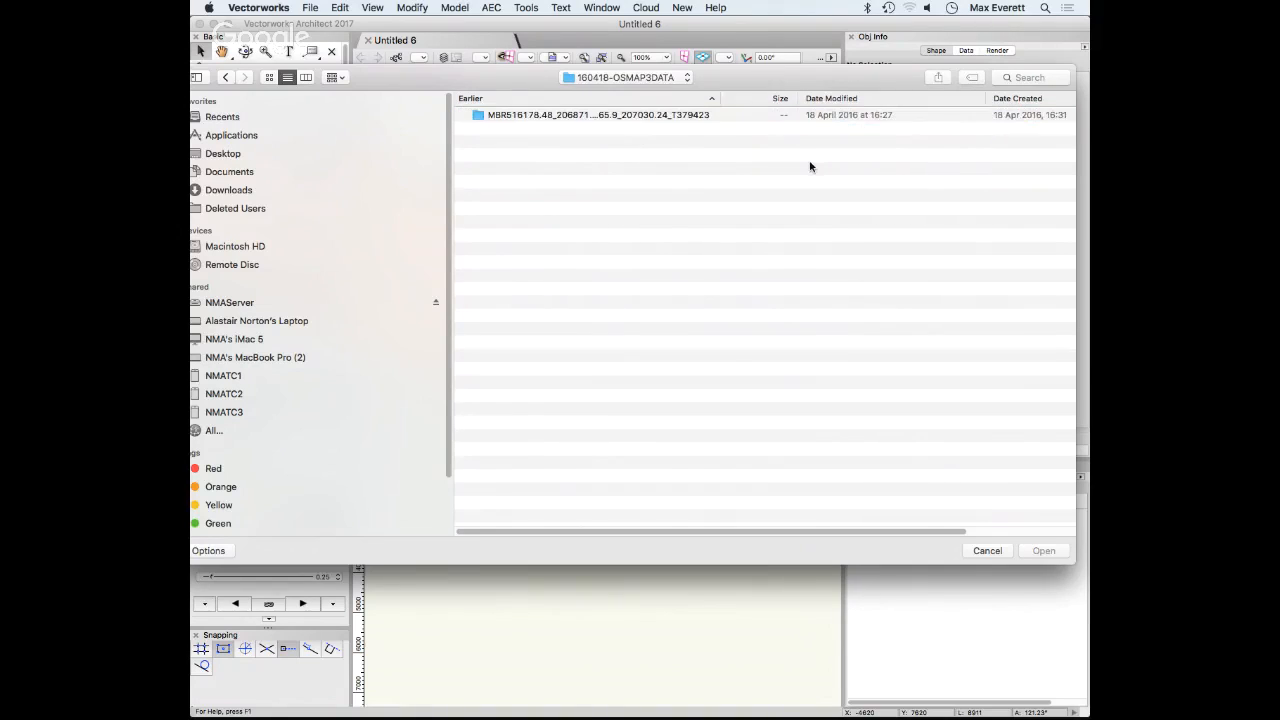
double_click(598, 115)
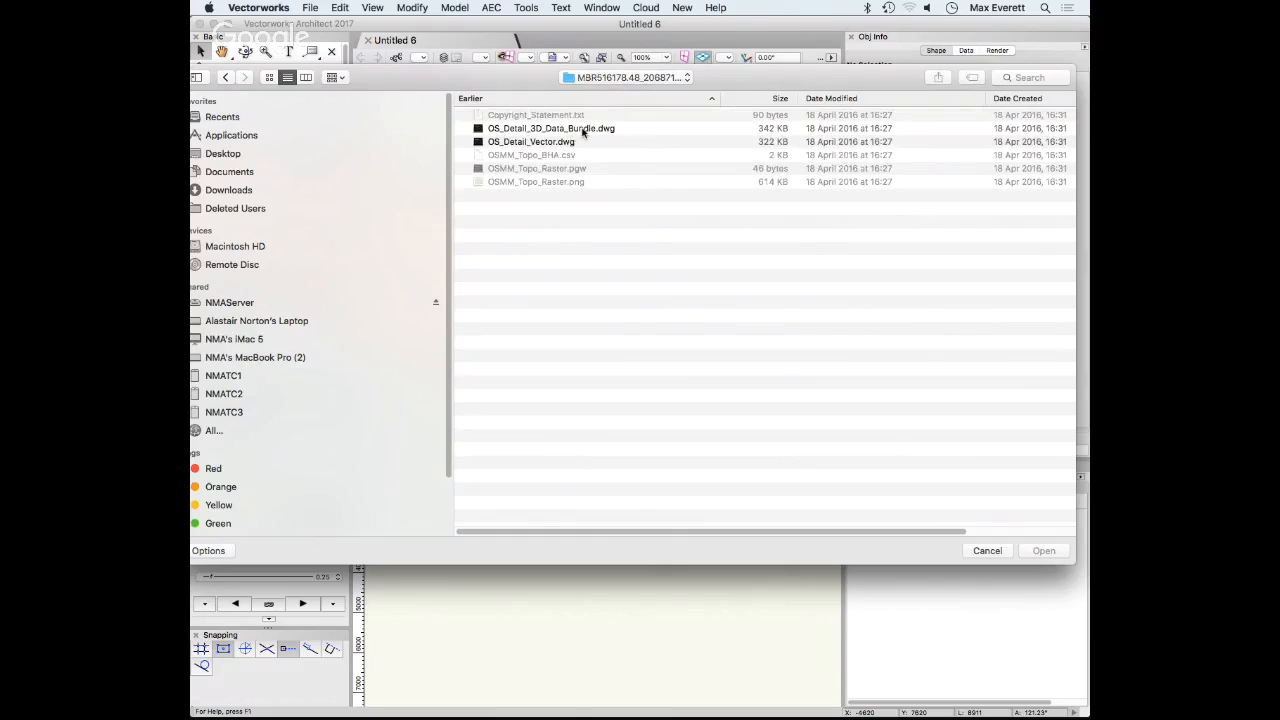
click(582, 131)
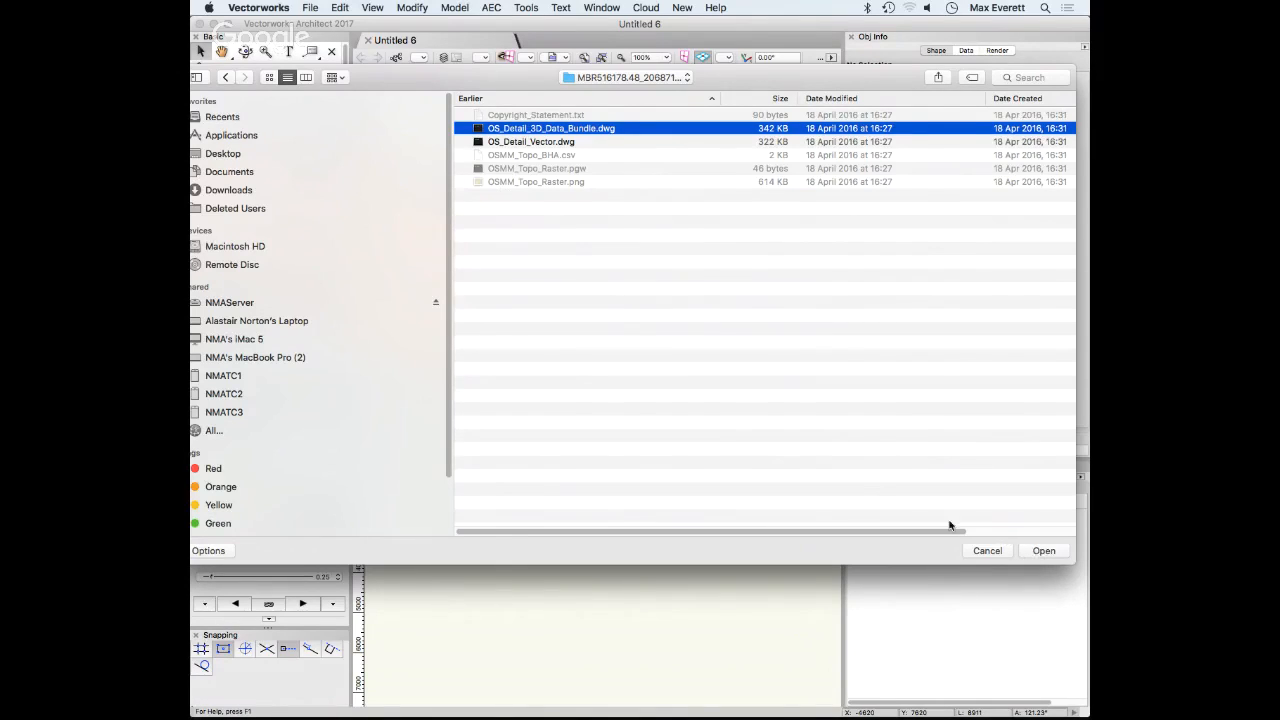
click(1044, 550)
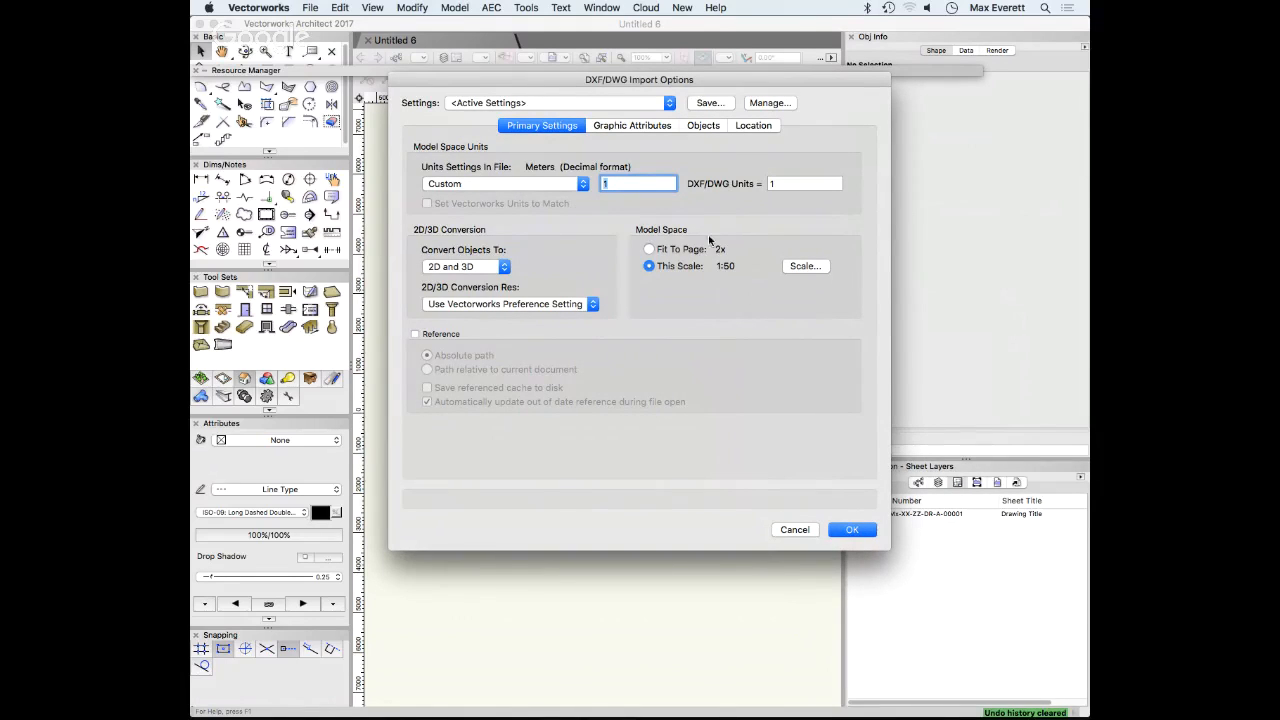
Set the model space scale to 1:1 for the DXF/DWG import
click(806, 266)
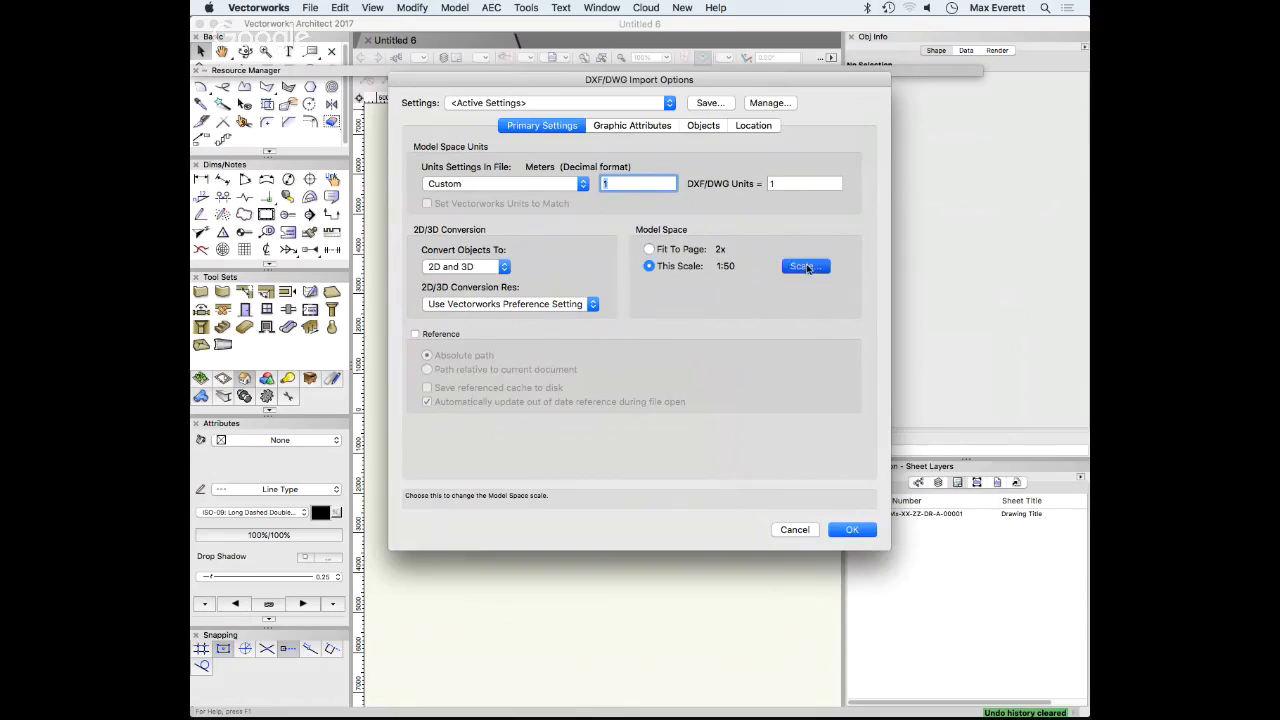
click(680, 167)
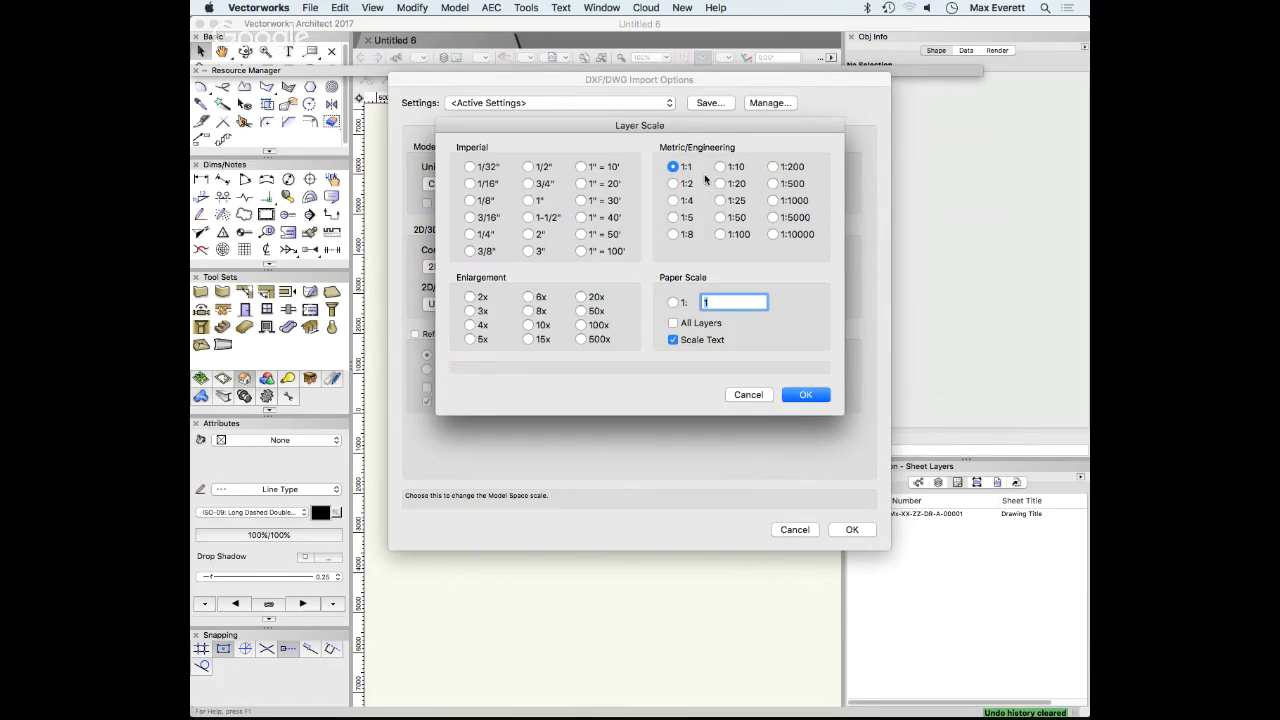
click(807, 395)
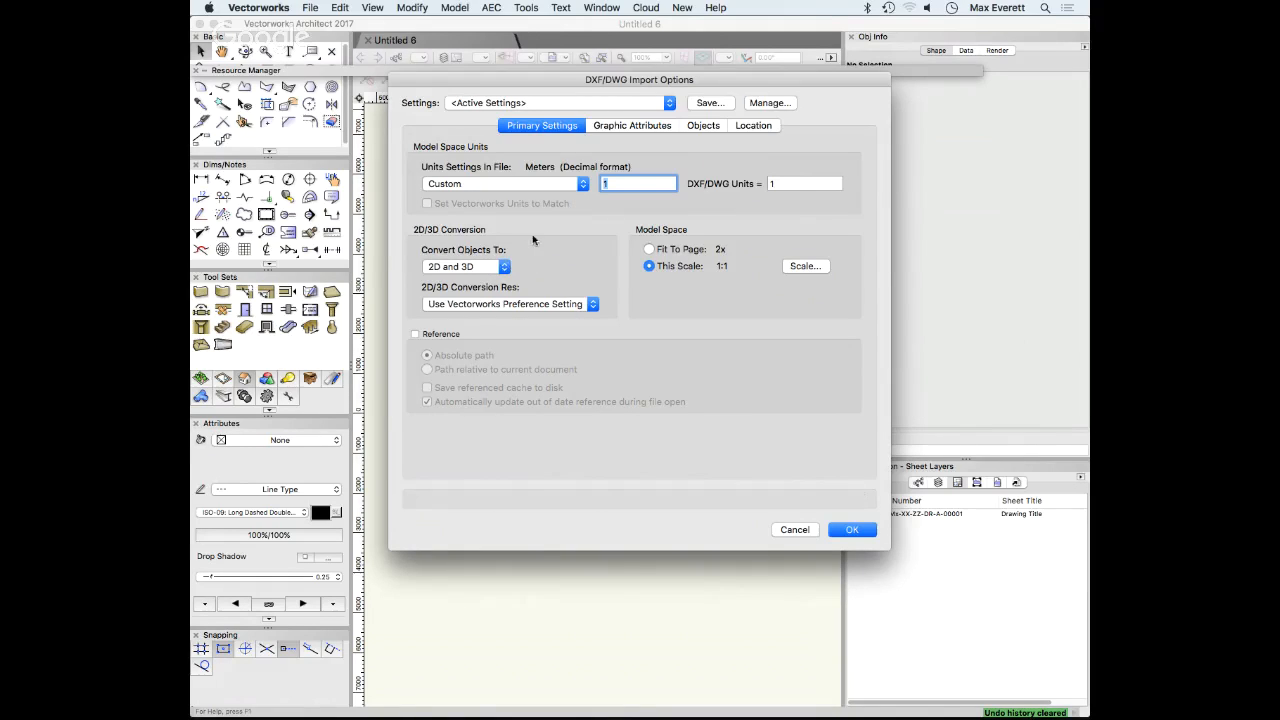
Review the import's graphic attributes, object handling and location options against its primary unit and scale settings
click(662, 125)
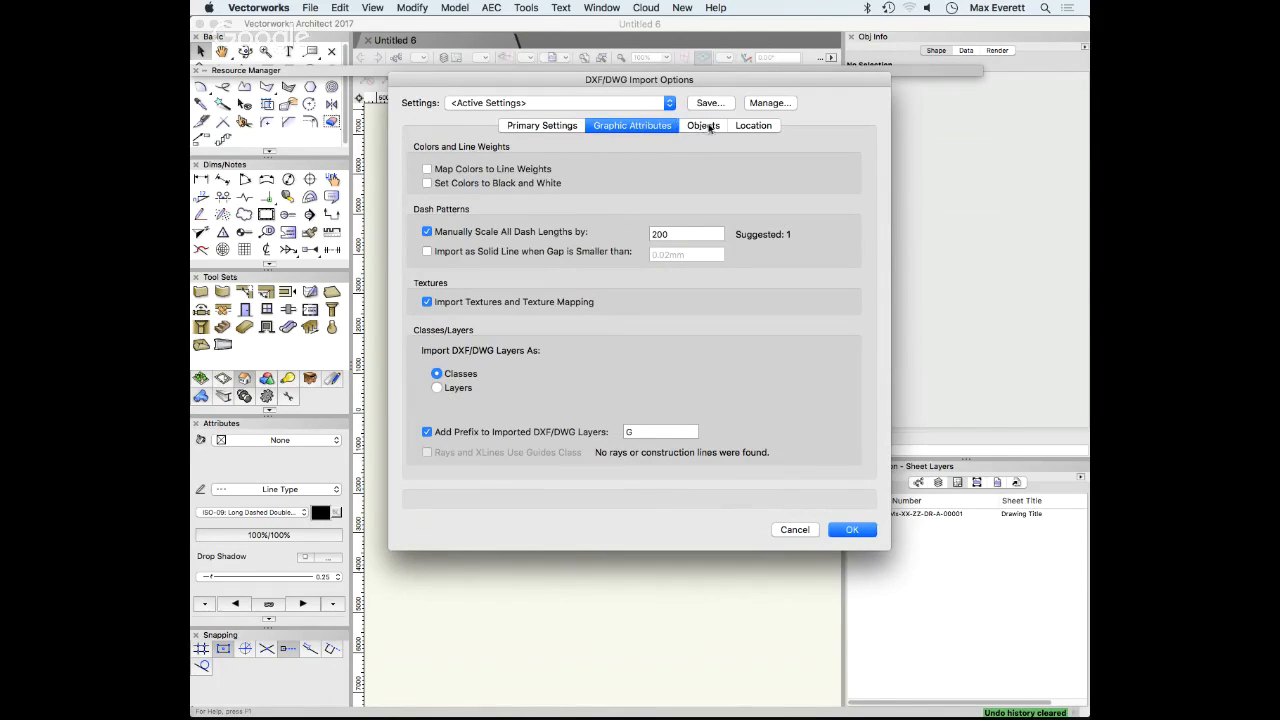
click(707, 126)
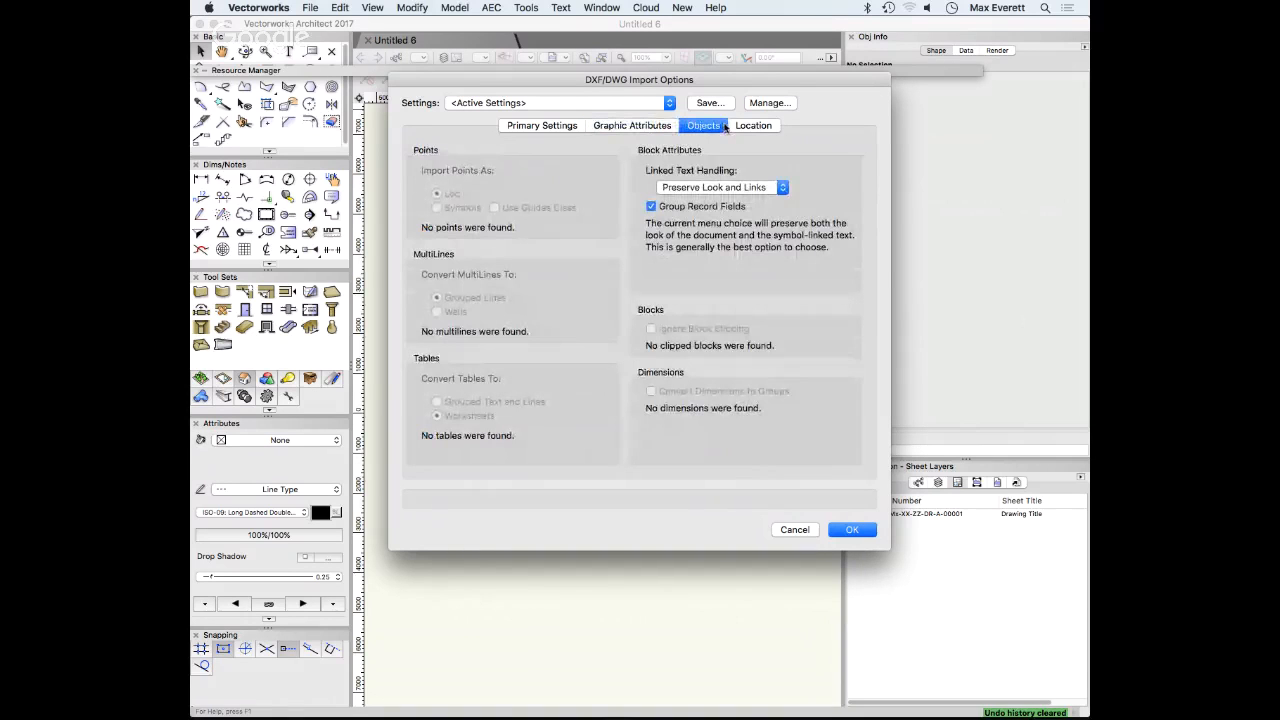
click(767, 126)
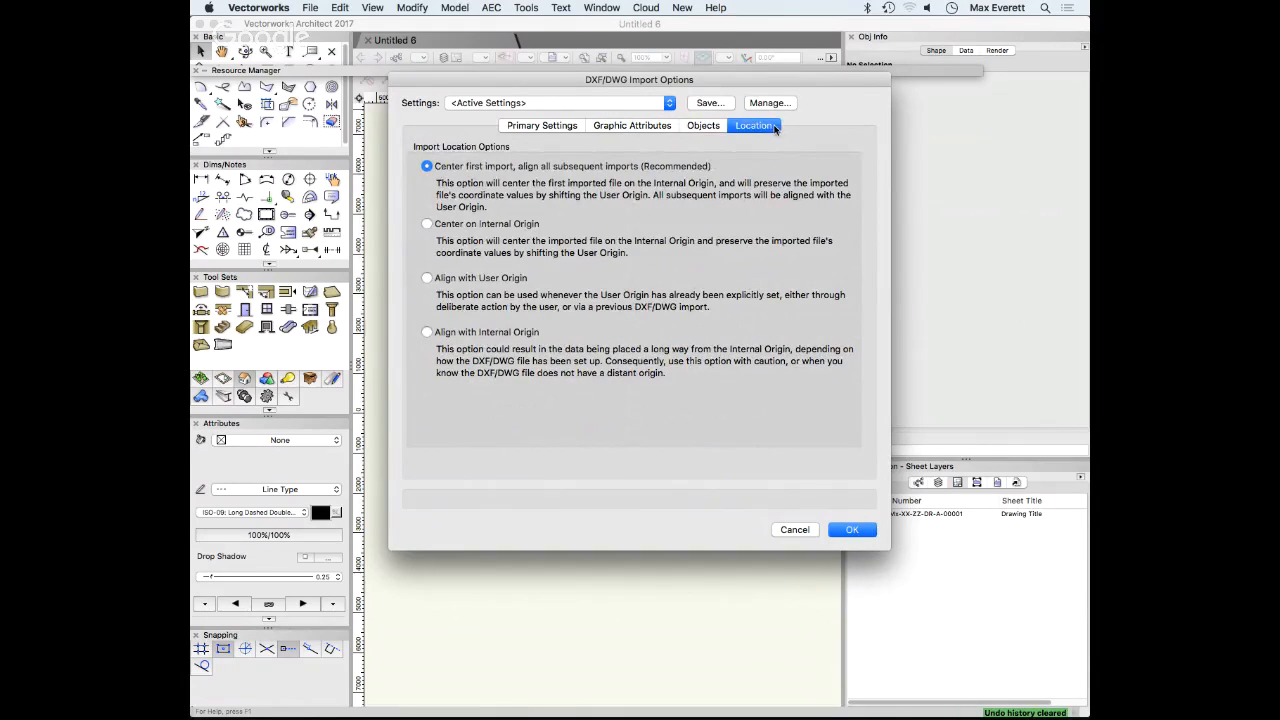
click(558, 128)
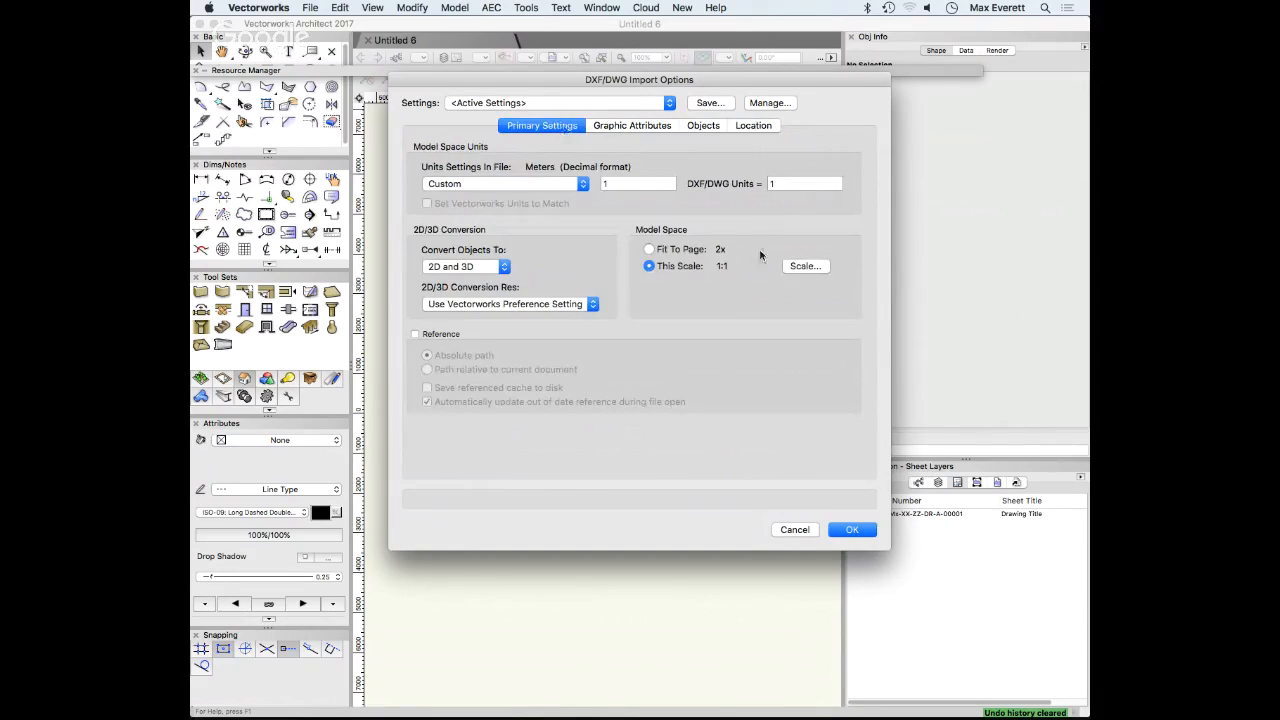
click(771, 127)
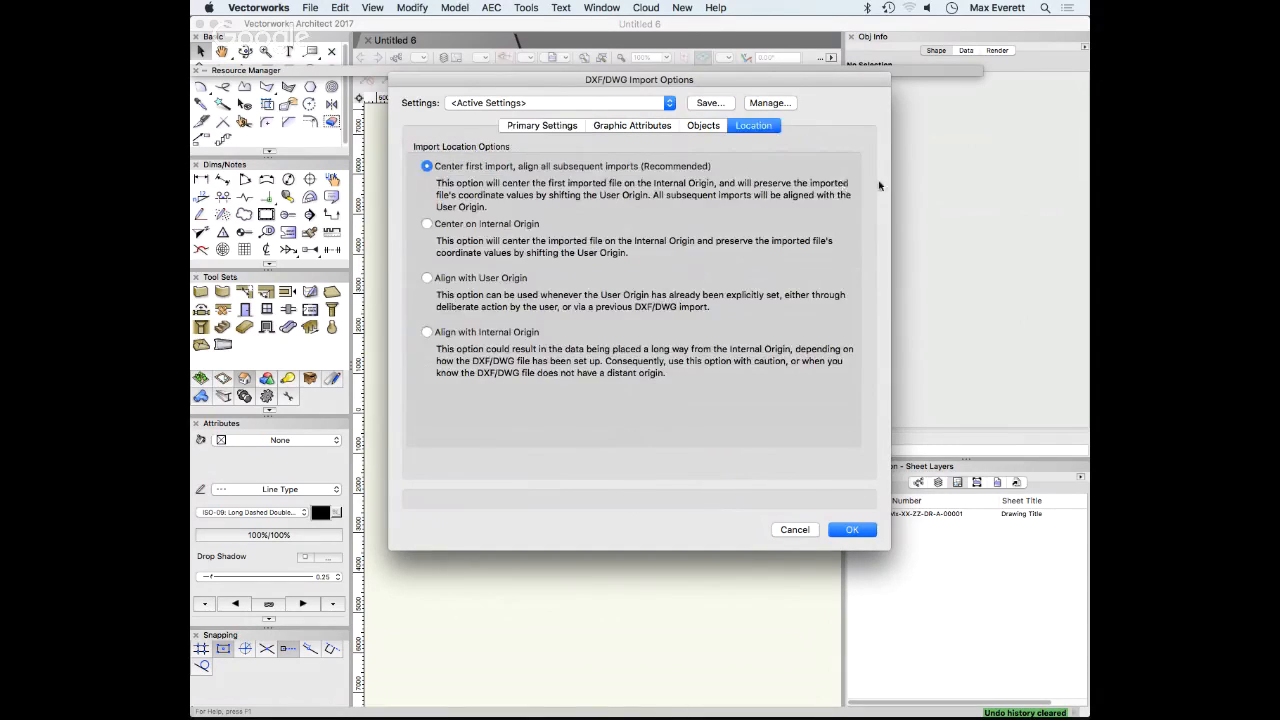
click(541, 125)
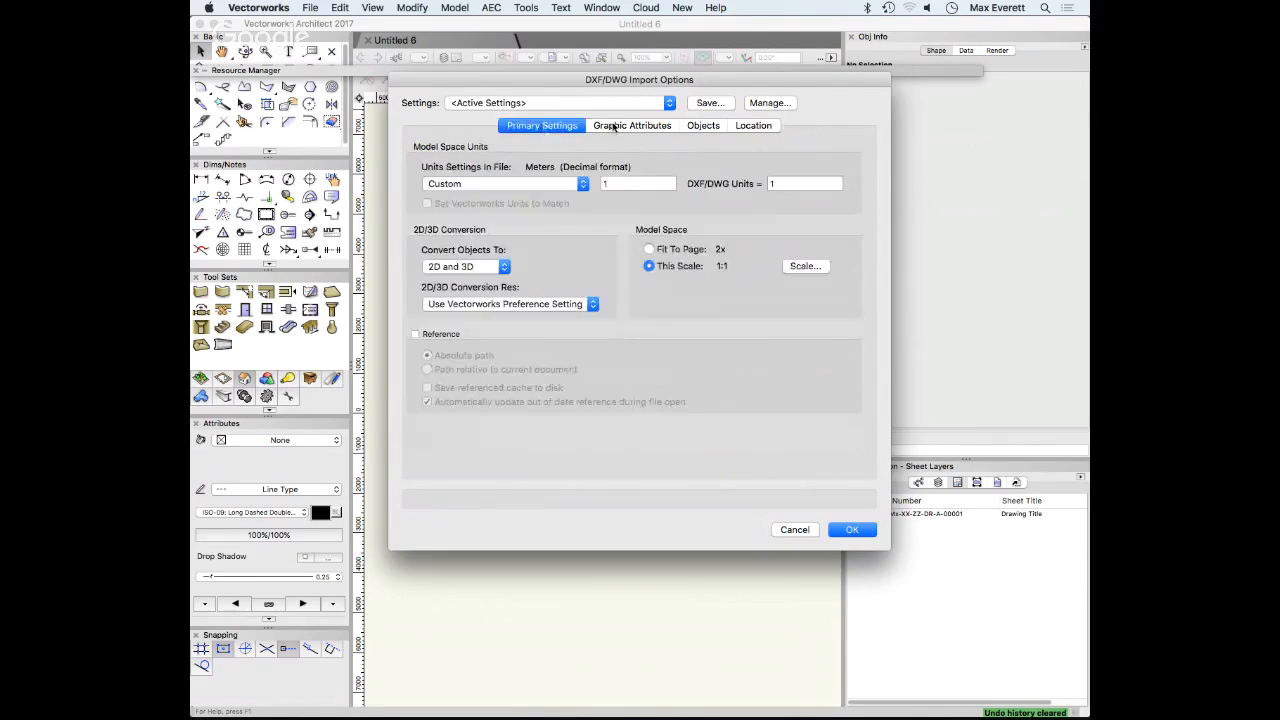
Add the prefix GA to the imported DXF/DWG layers, run the import and dismiss its results
click(610, 126)
click(644, 431)
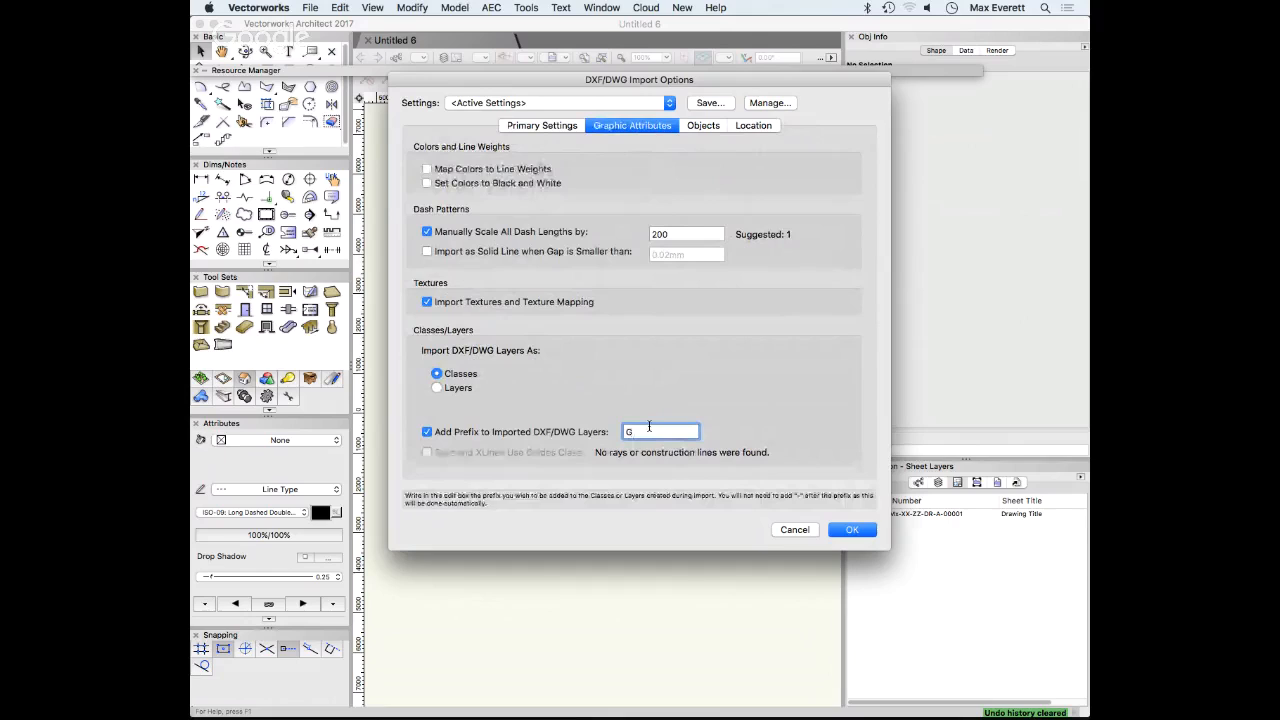
text(A)
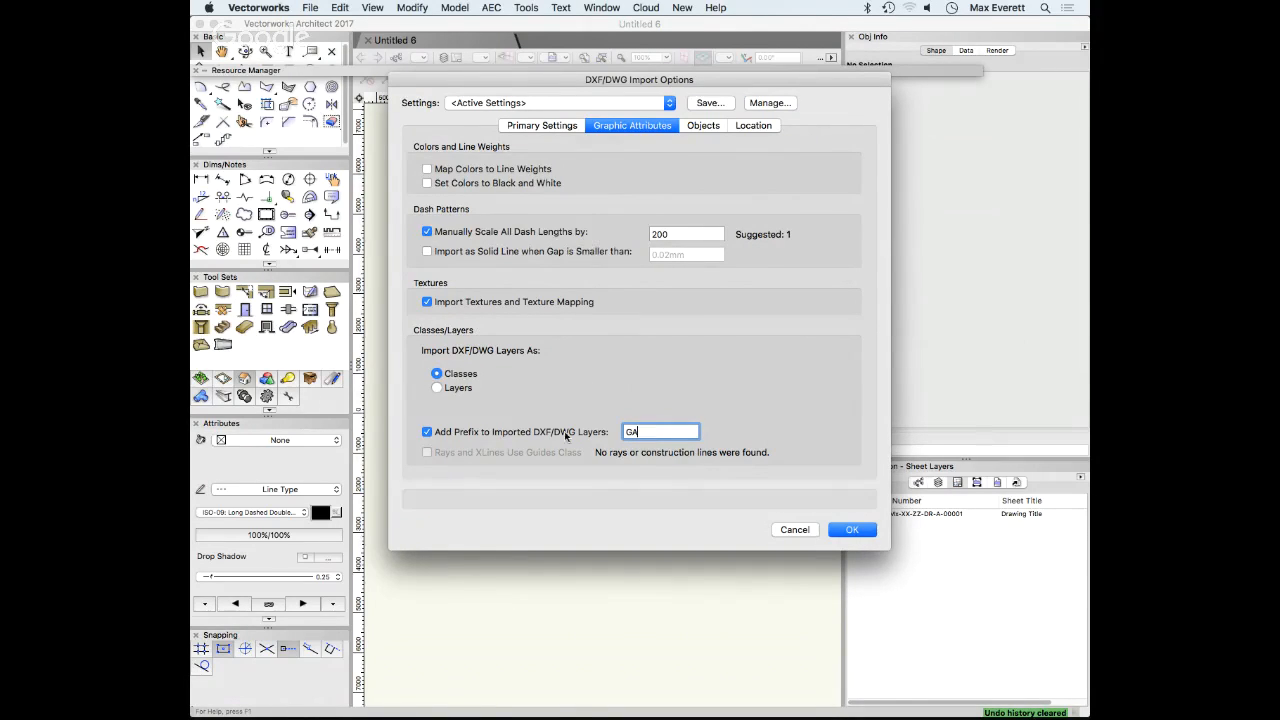
drag(758, 77, 721, 42)
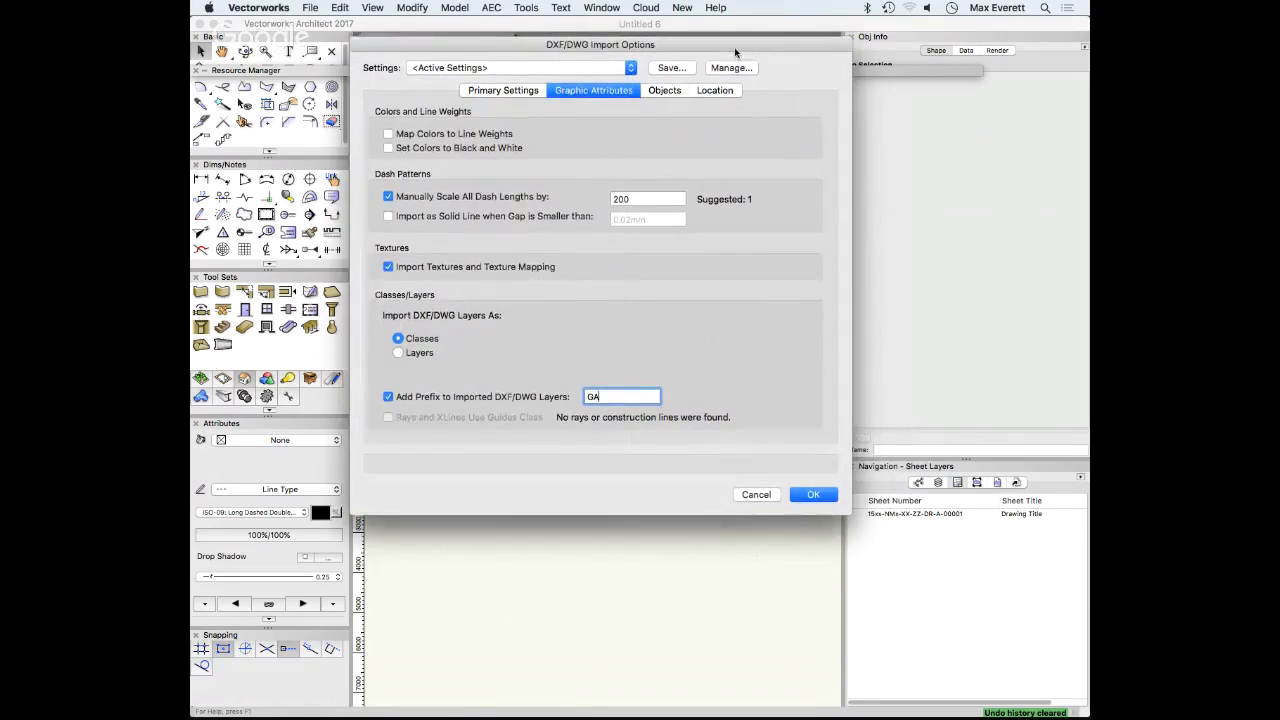
click(824, 498)
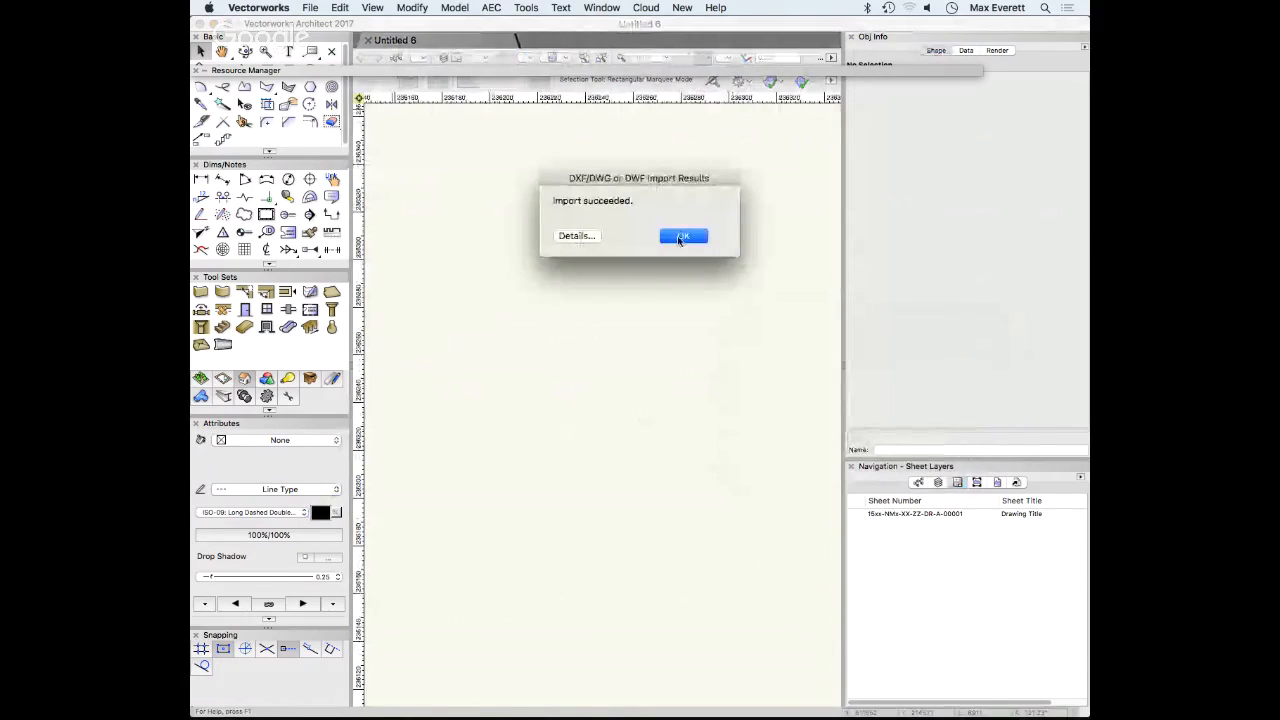
click(683, 236)
Select the GA-TIN Surface terrain symbol and convert it to a group without converting its sub-objects to groups
drag(843, 294, 943, 311)
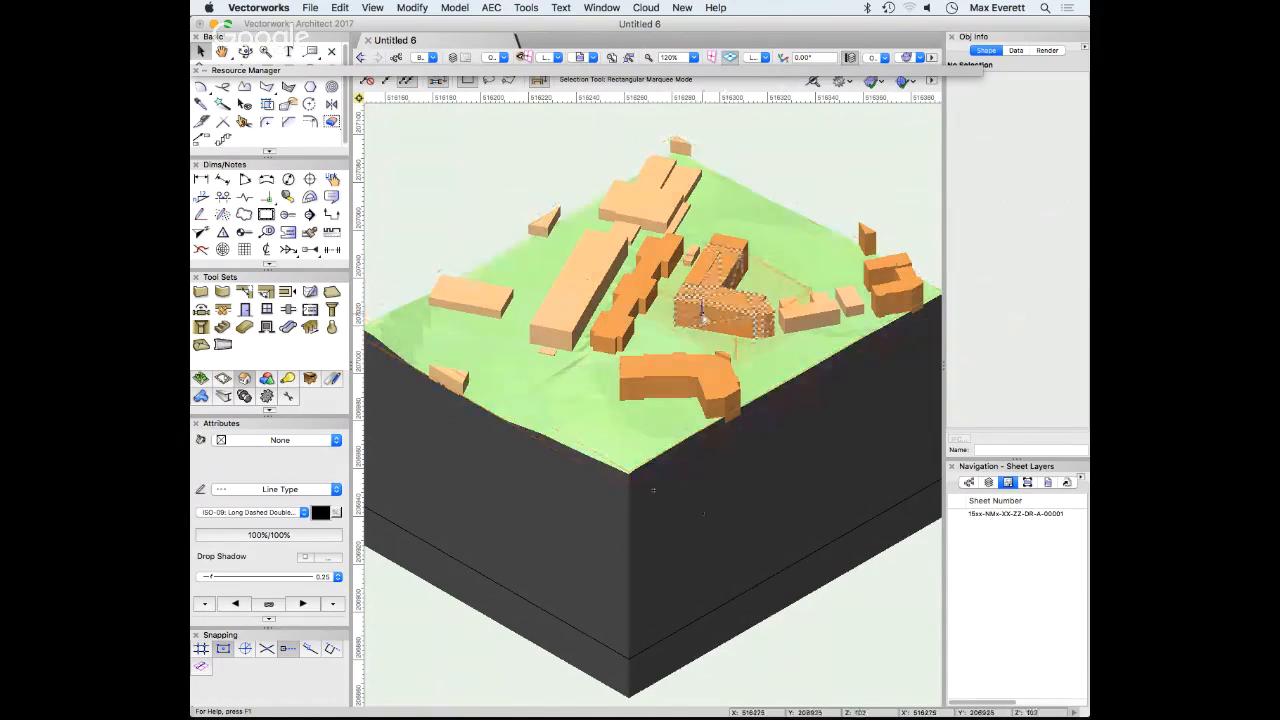
click(724, 343)
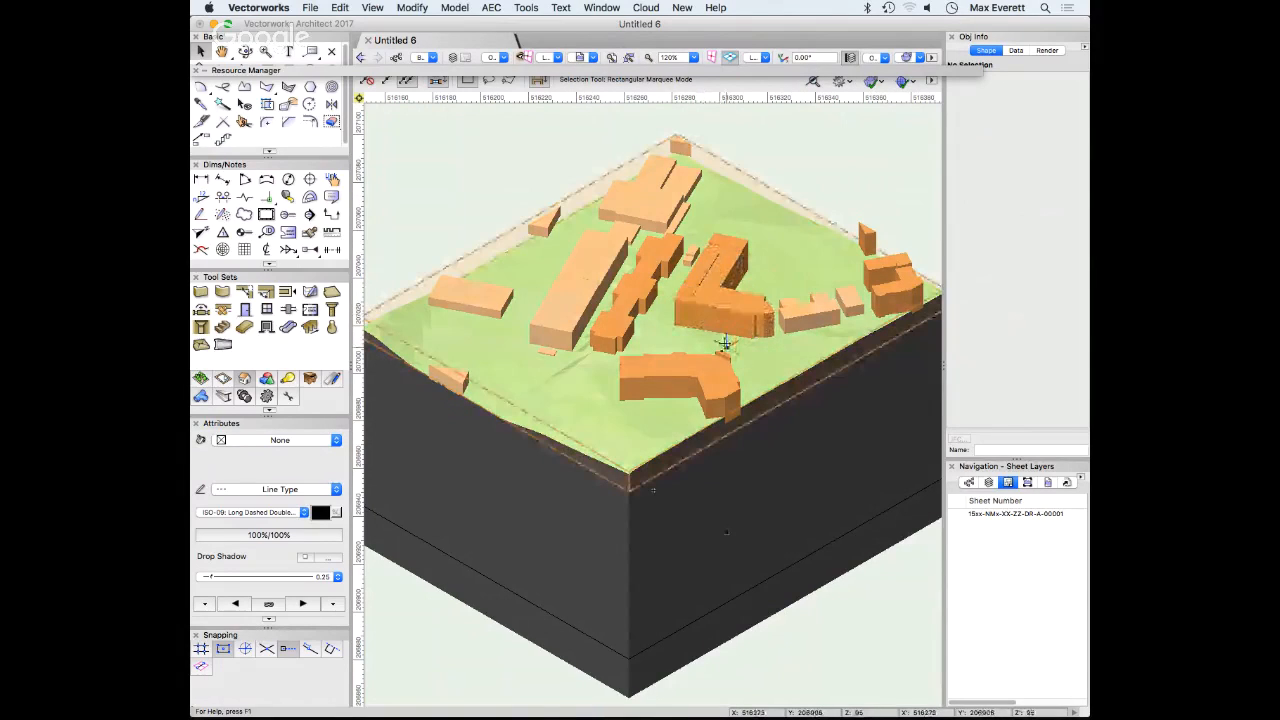
click(574, 415)
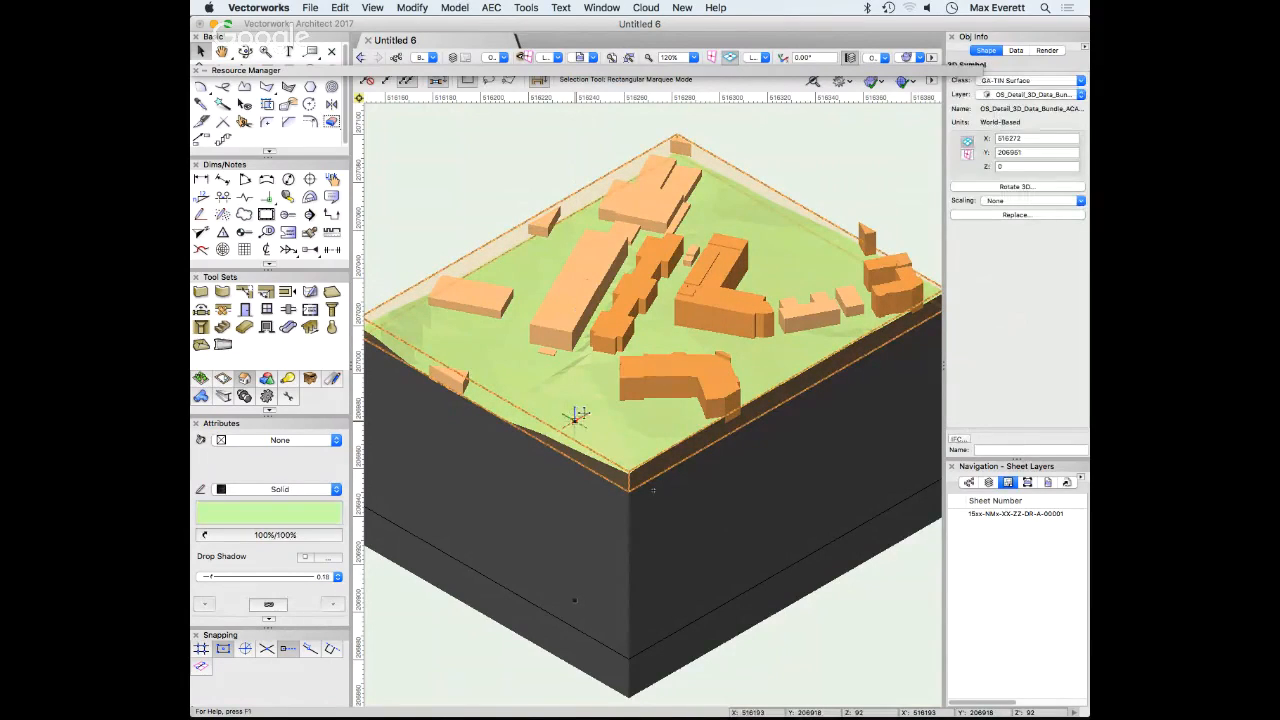
double_click(919, 72)
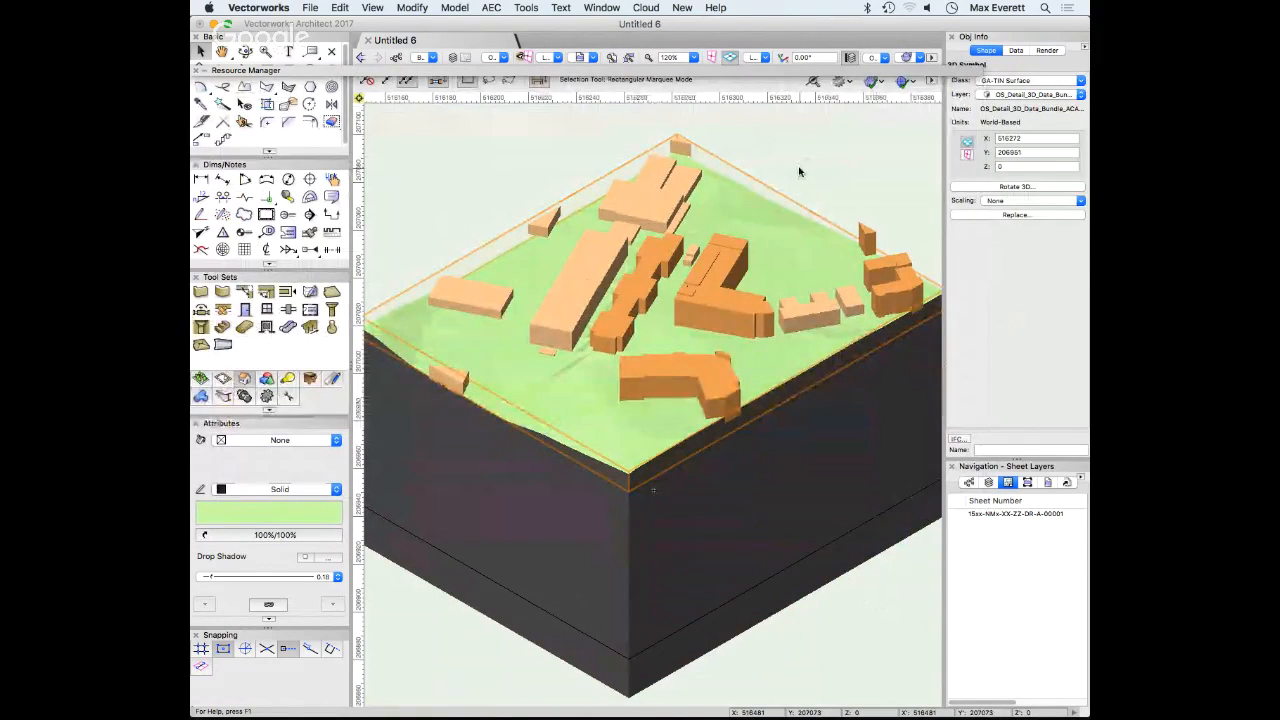
click(414, 8)
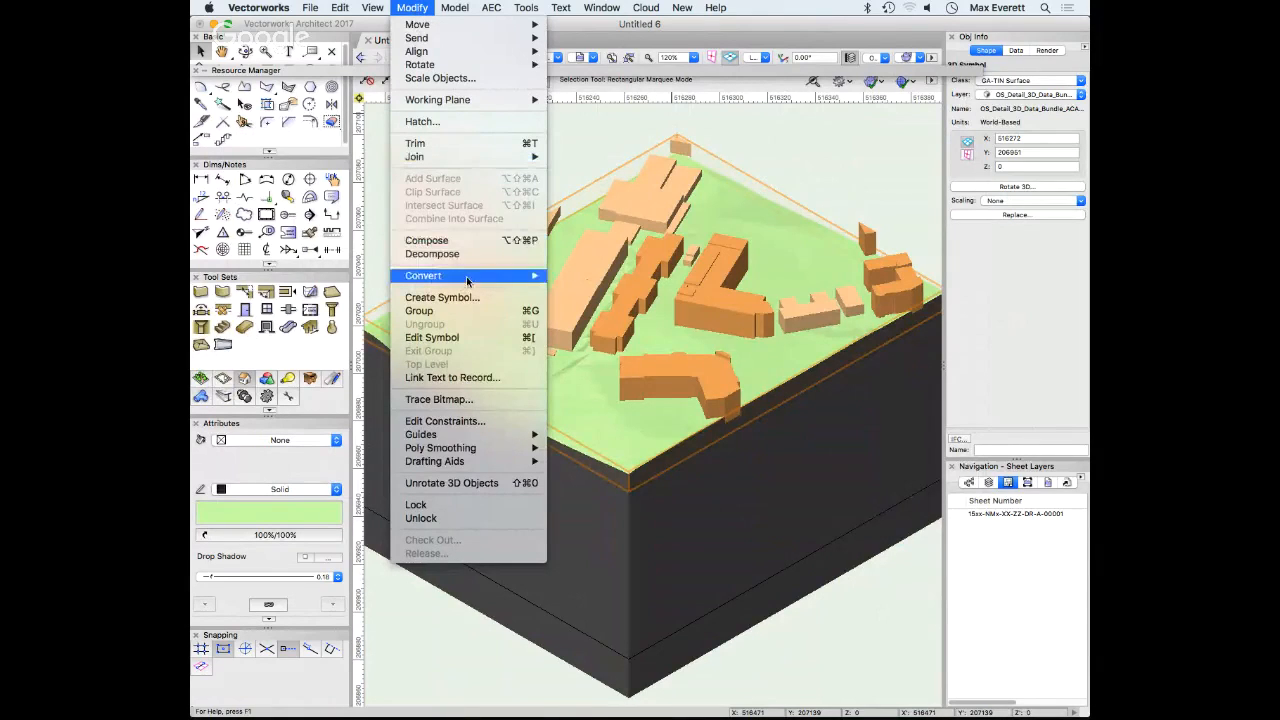
mouse_move(468, 279)
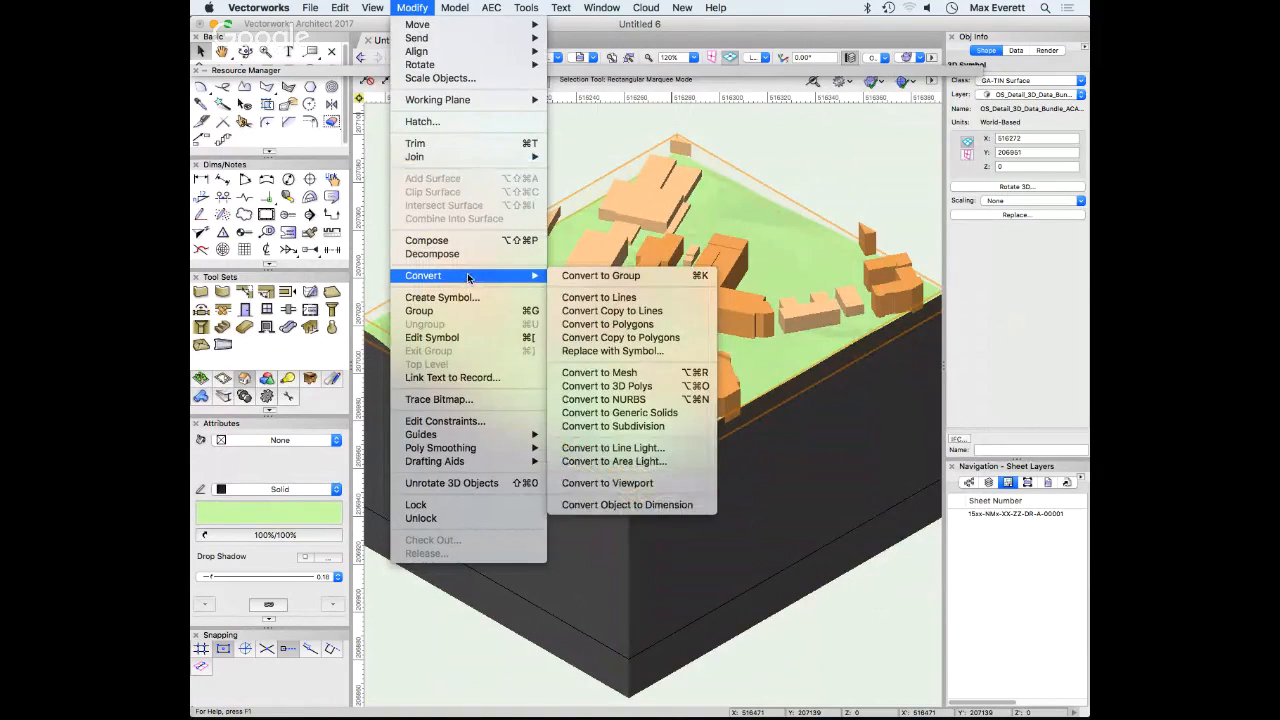
click(602, 278)
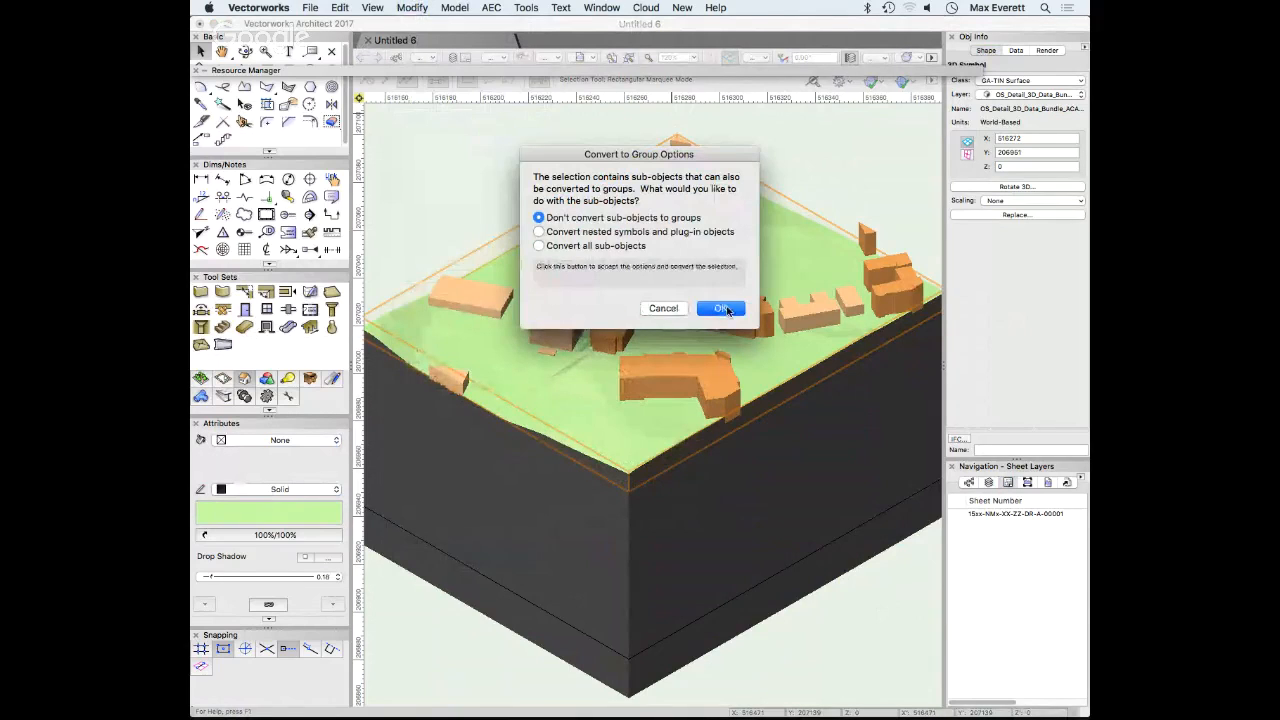
click(722, 309)
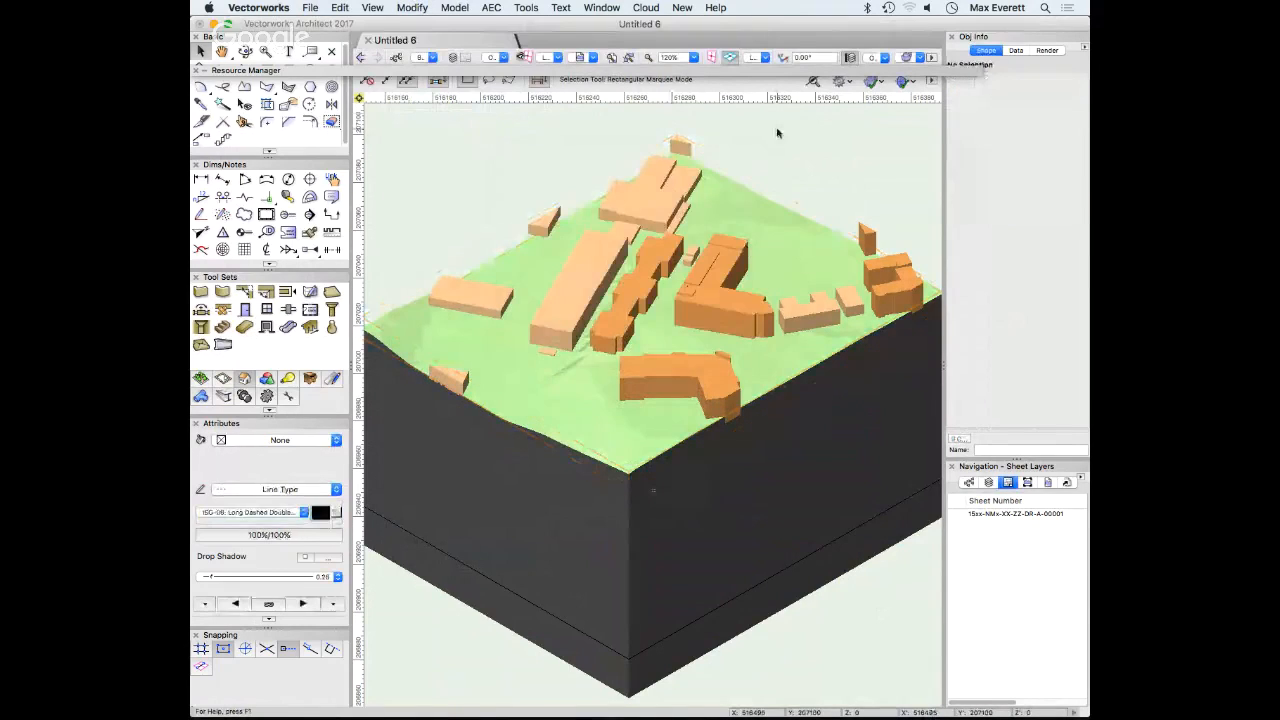
Select the terrain mesh and enter it for editing, accepting the possible loss of rendering information
click(785, 240)
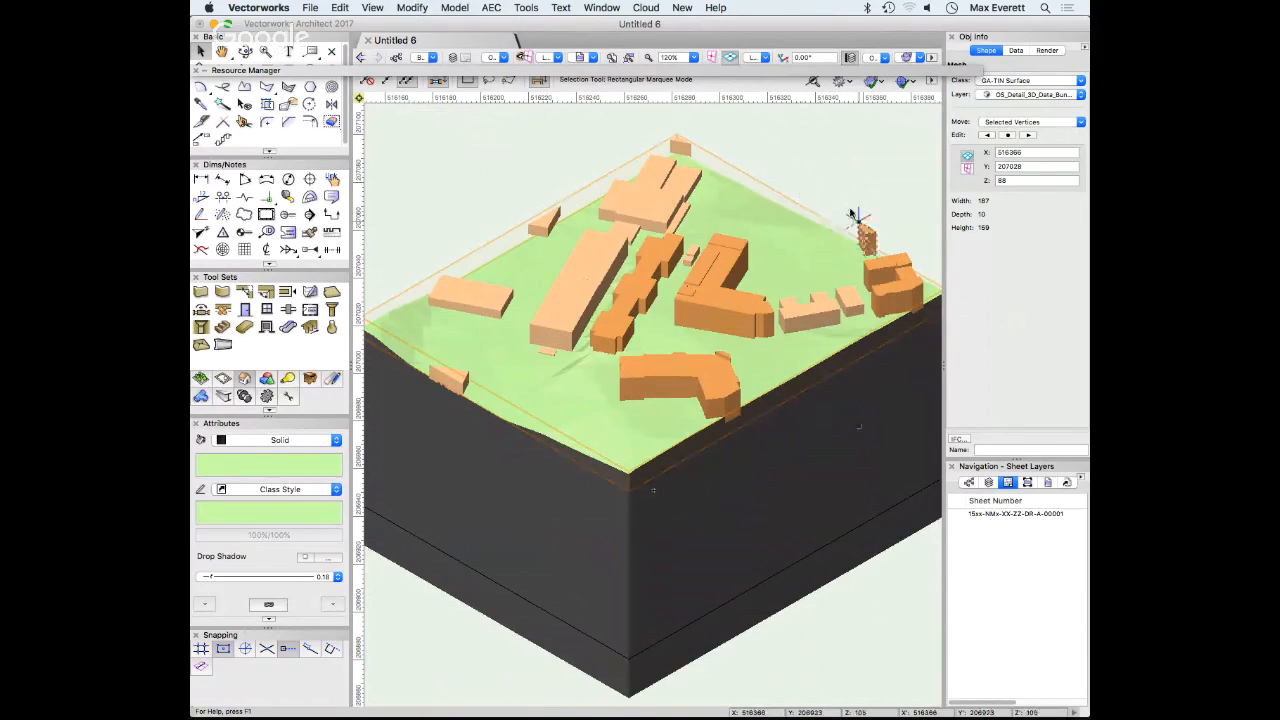
click(840, 182)
click(842, 183)
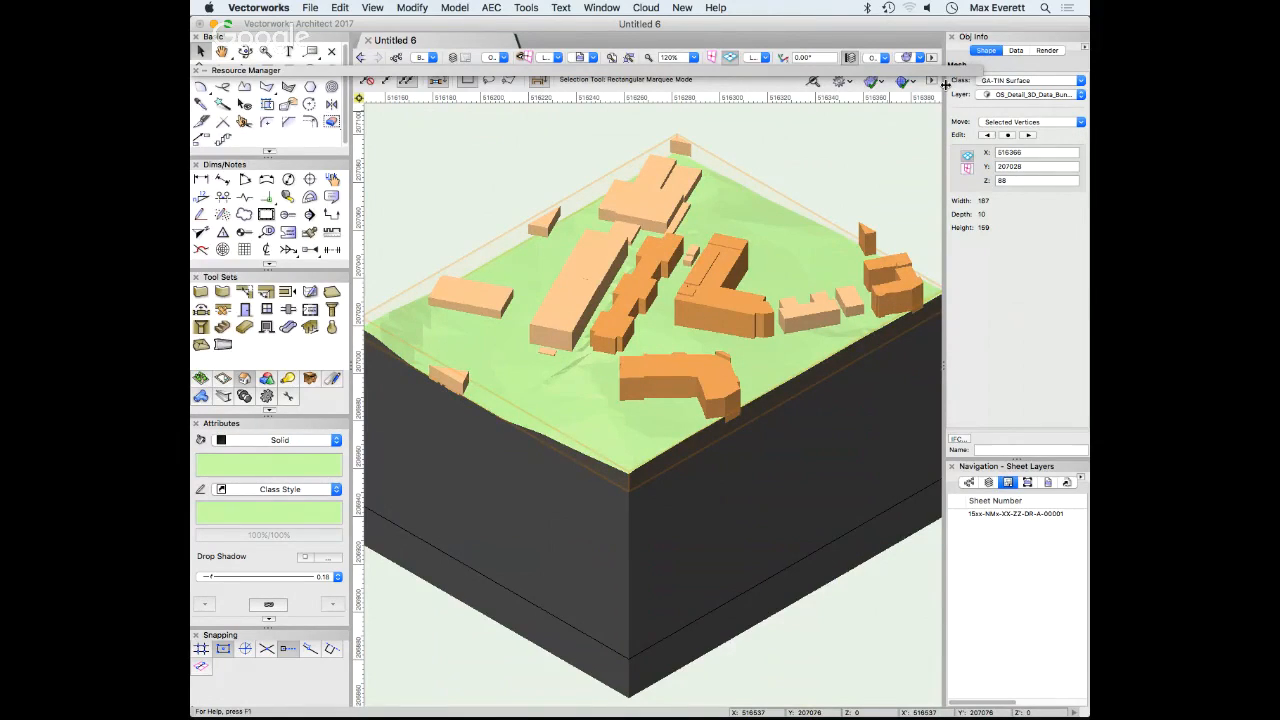
click(802, 210)
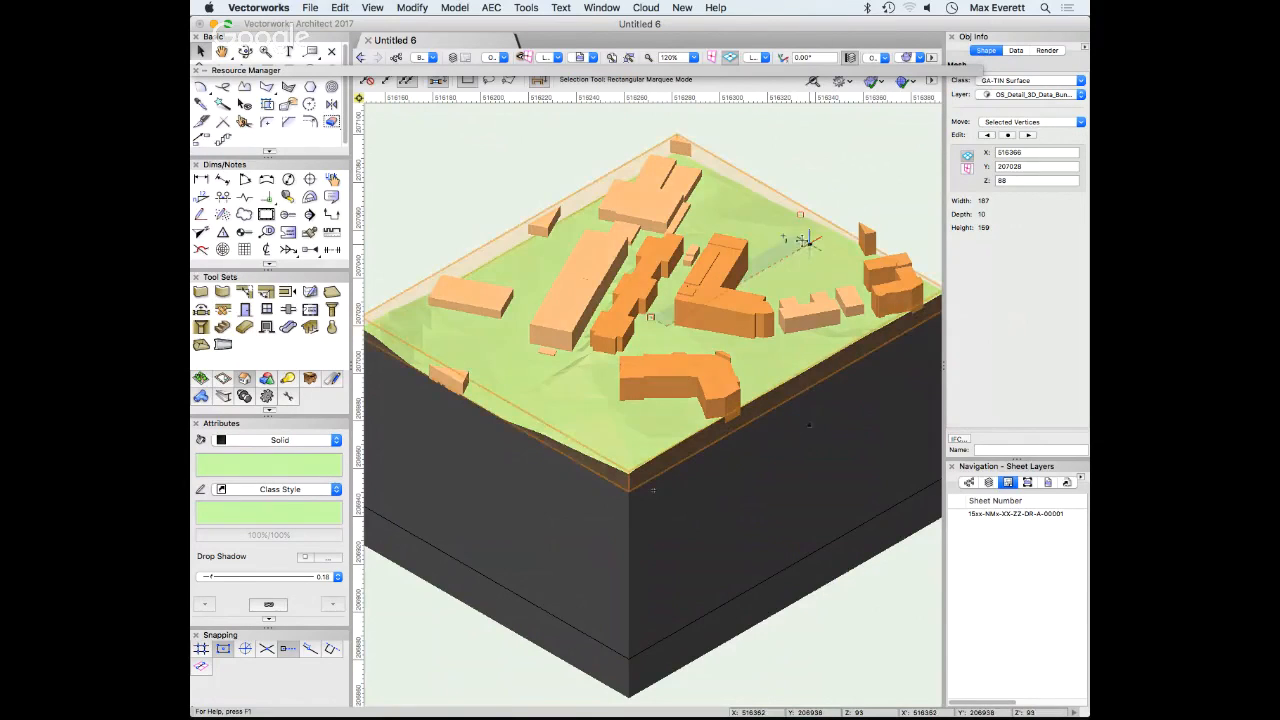
click(537, 391)
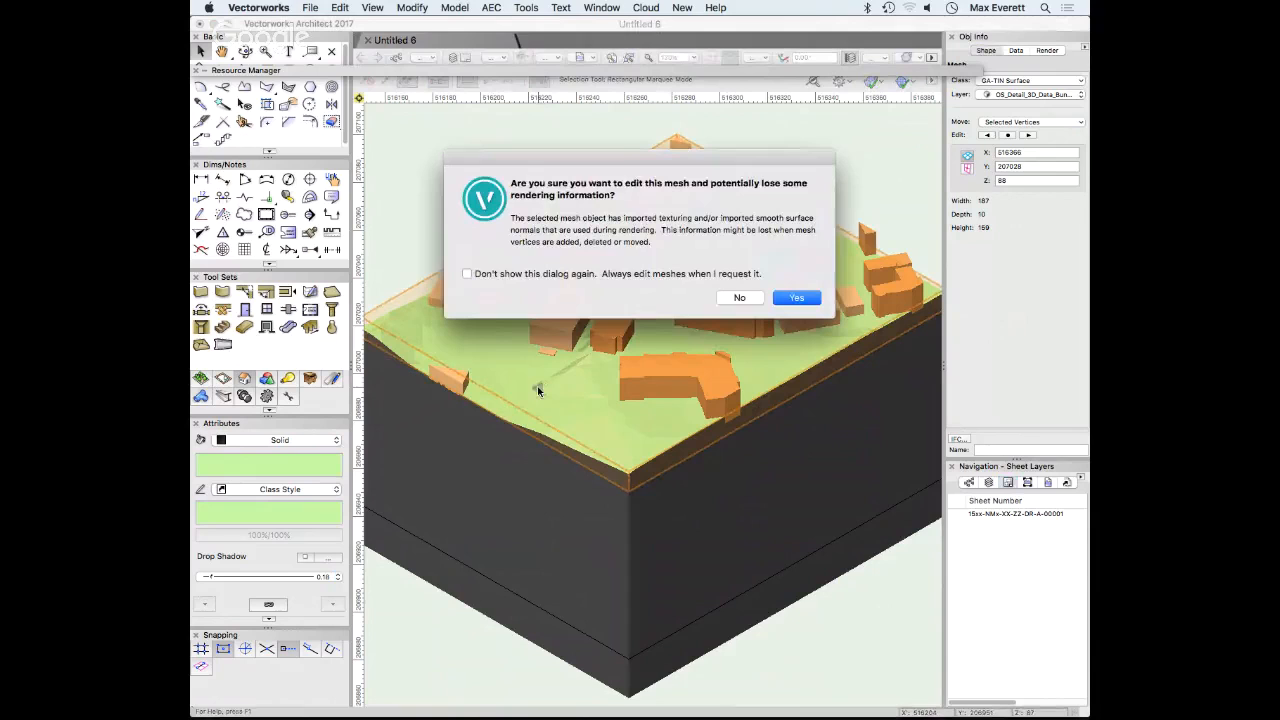
click(795, 298)
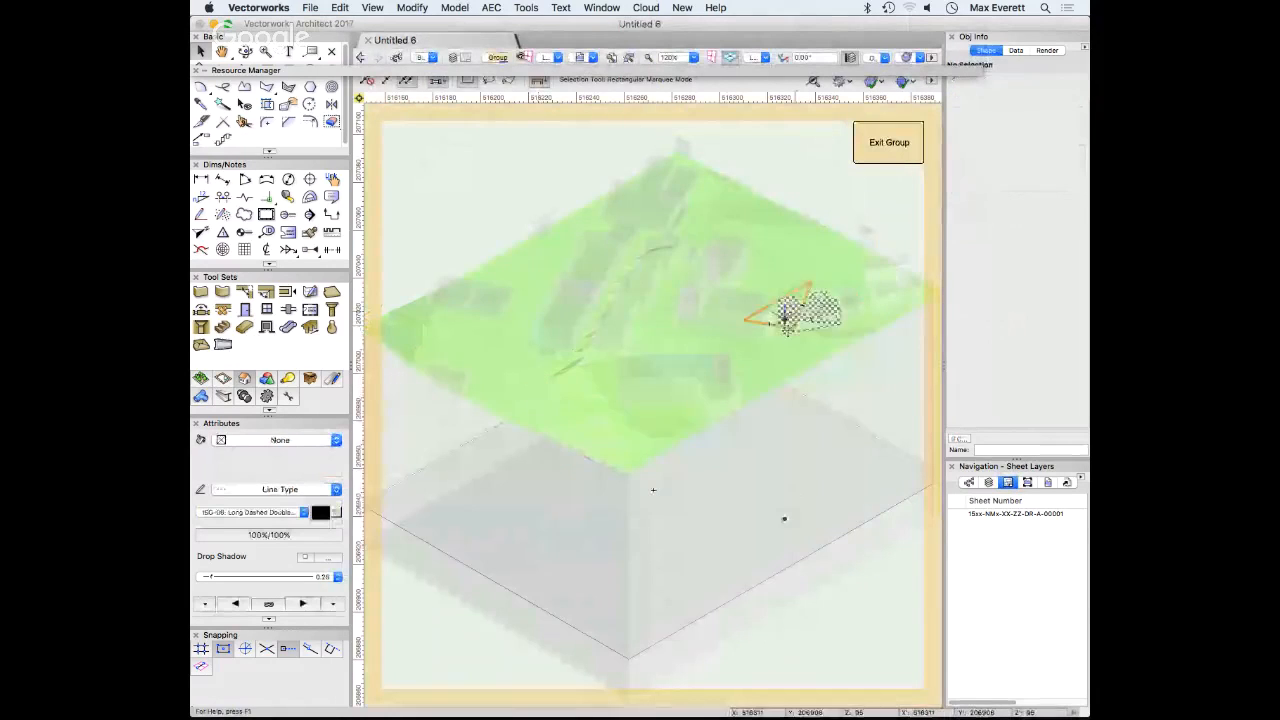
Examine several of the individual 3D polygons that make up the terrain surface
middle_drag(513, 496, 545, 536)
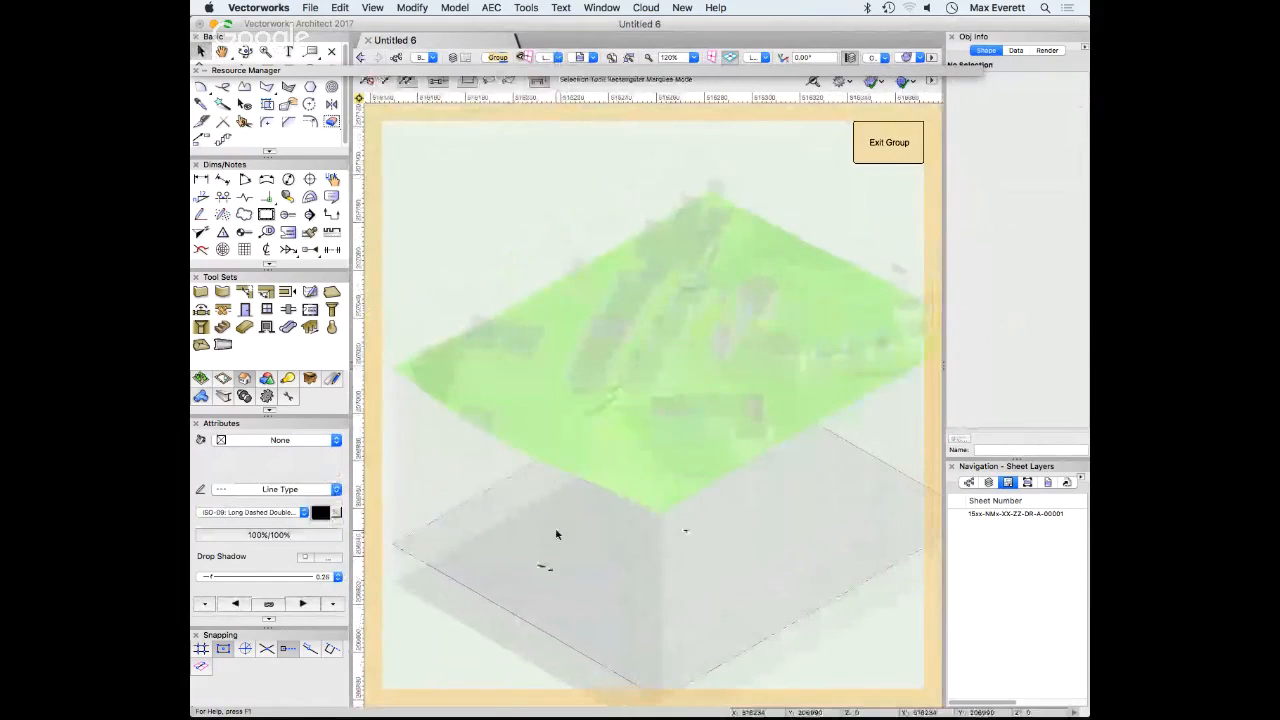
click(617, 484)
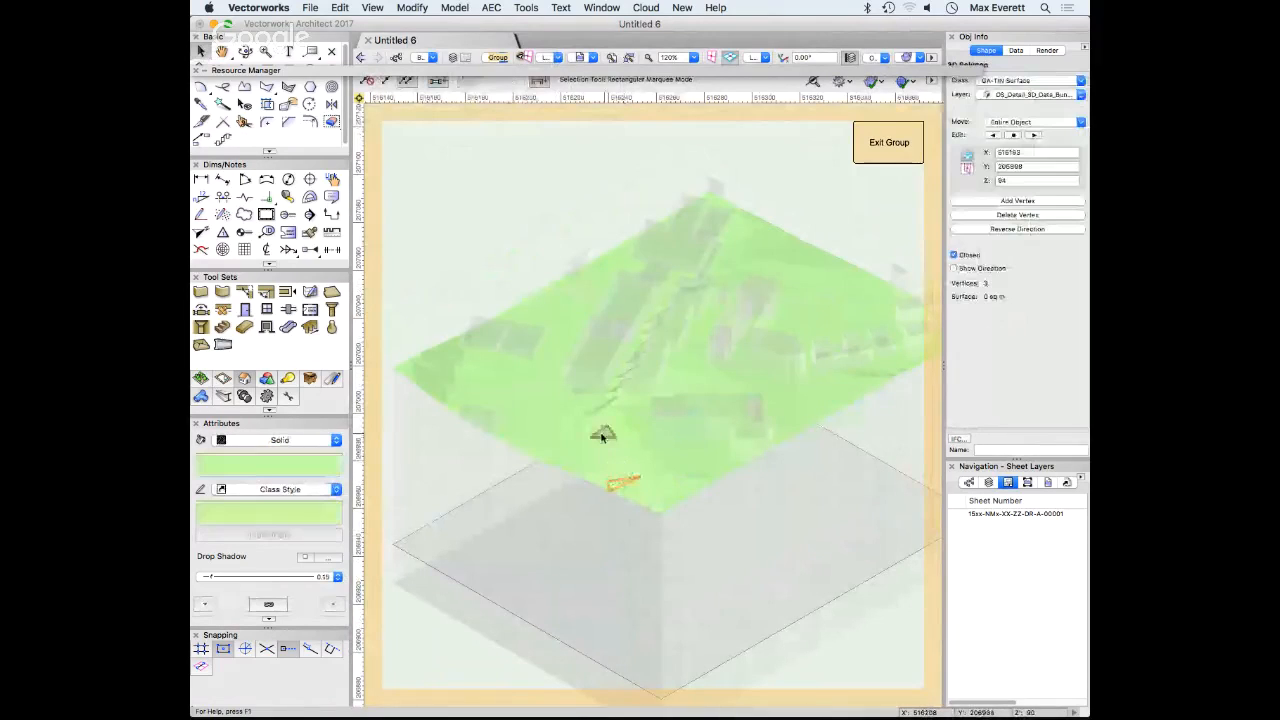
click(529, 384)
click(547, 336)
click(557, 293)
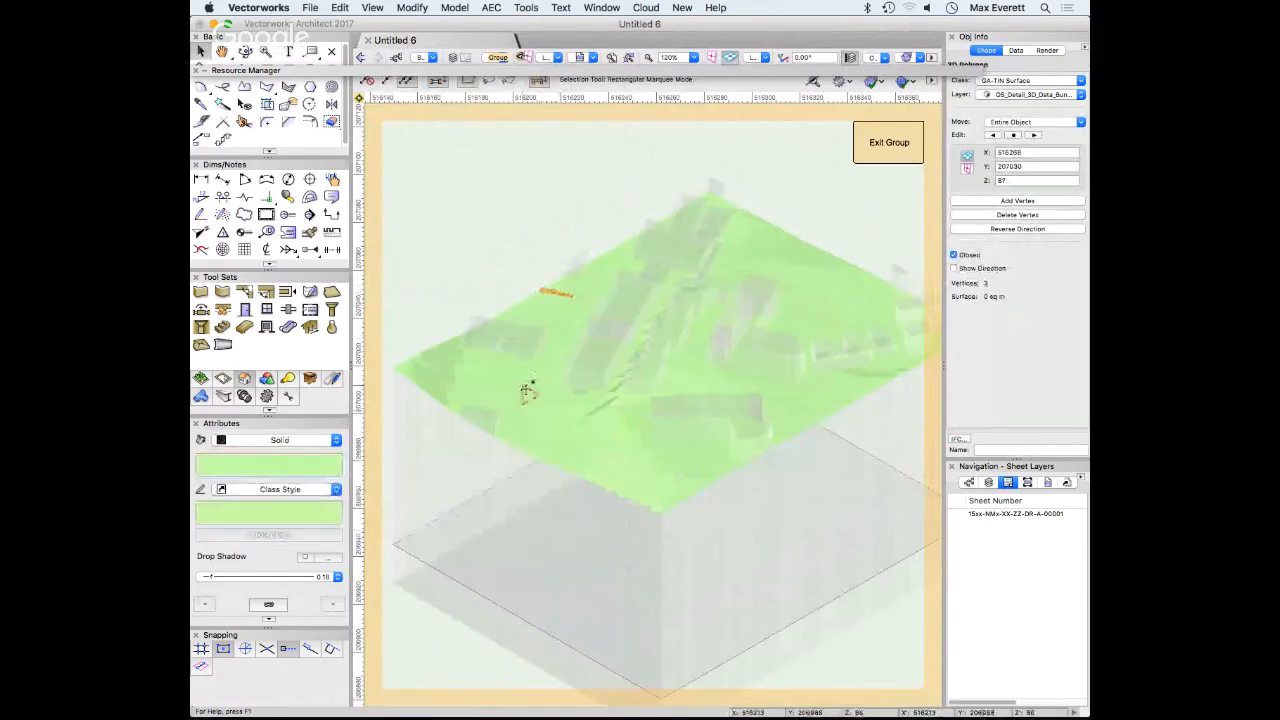
click(650, 418)
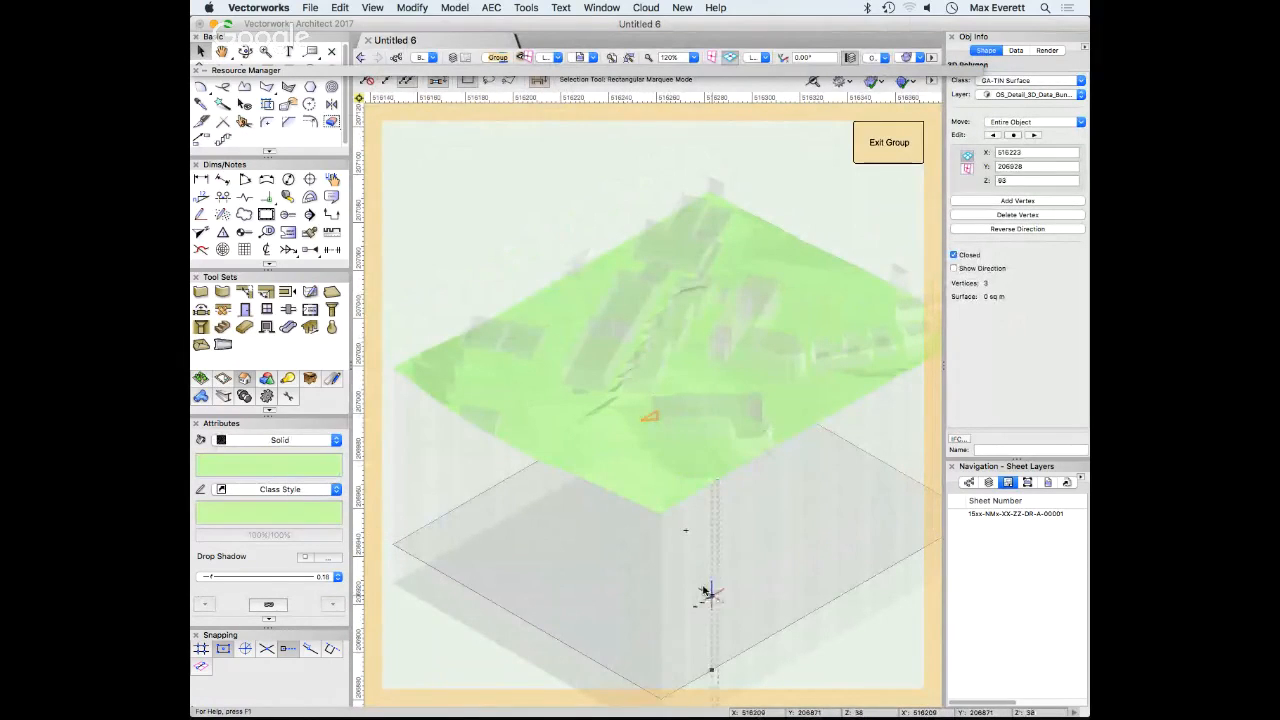
Create a site model from all the terrain's 3D polygons, keeping the name Site Model and the offered settings
key(super+a)
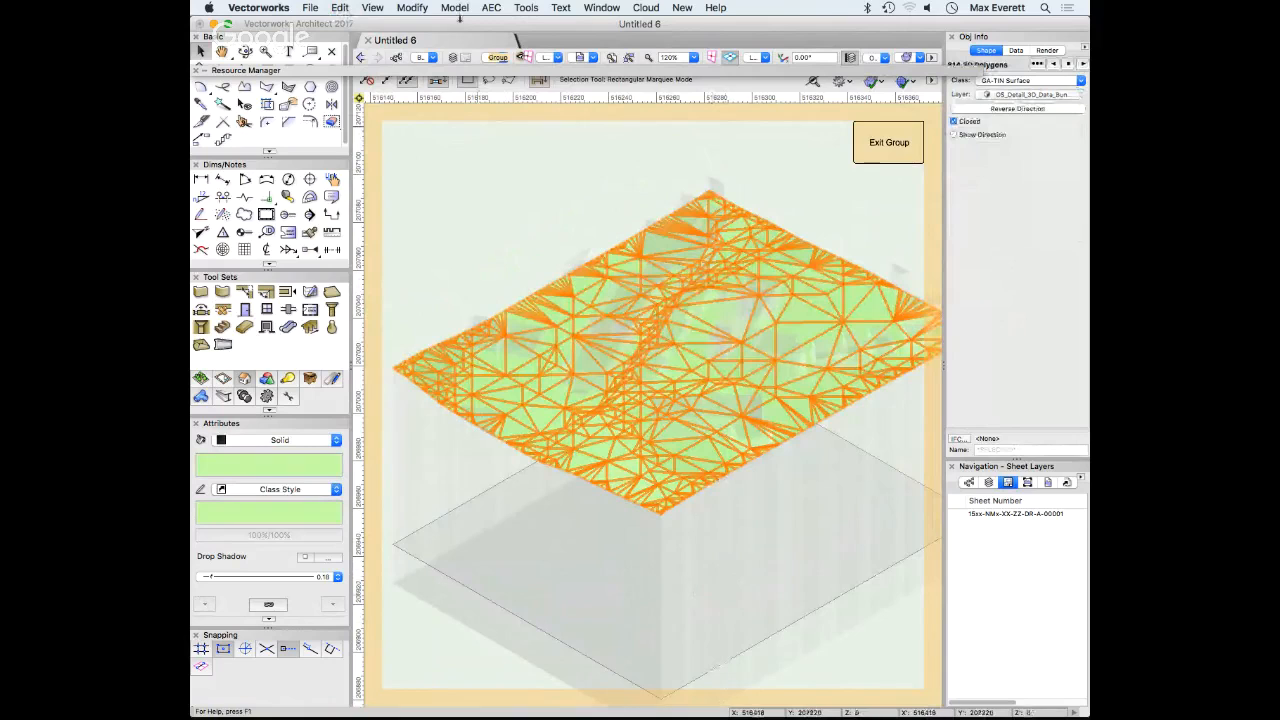
click(491, 9)
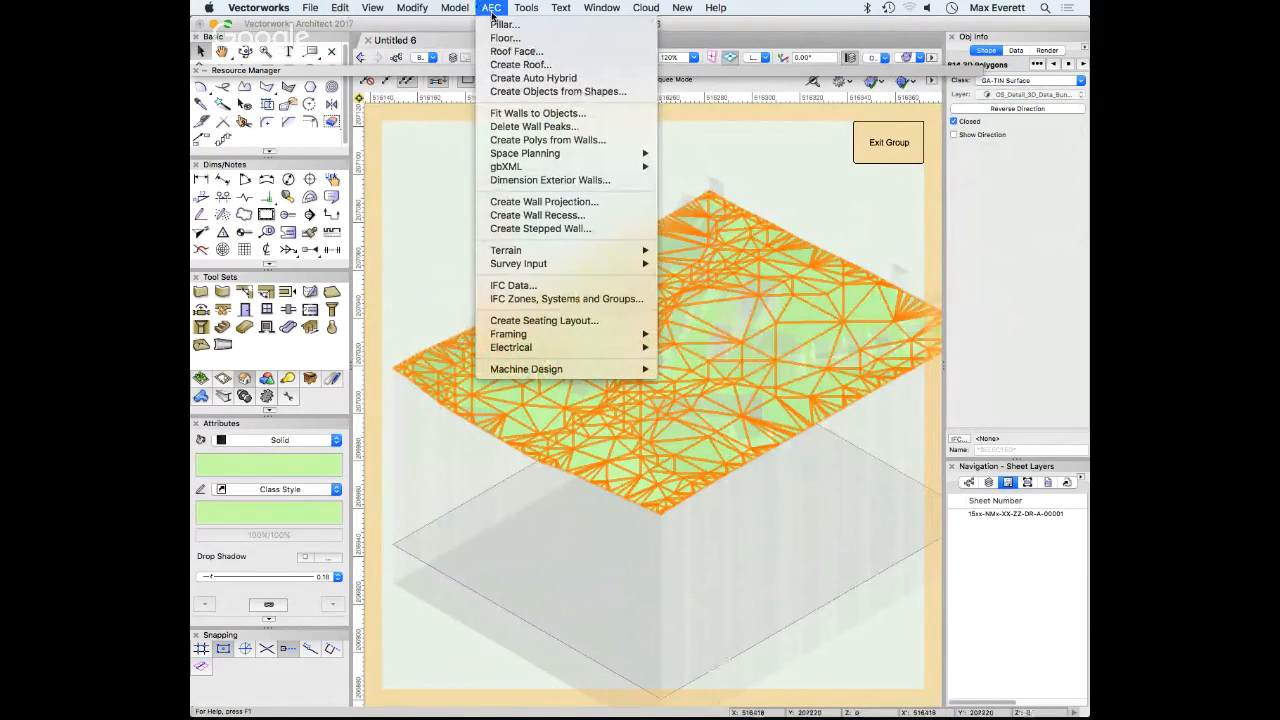
mouse_move(530, 250)
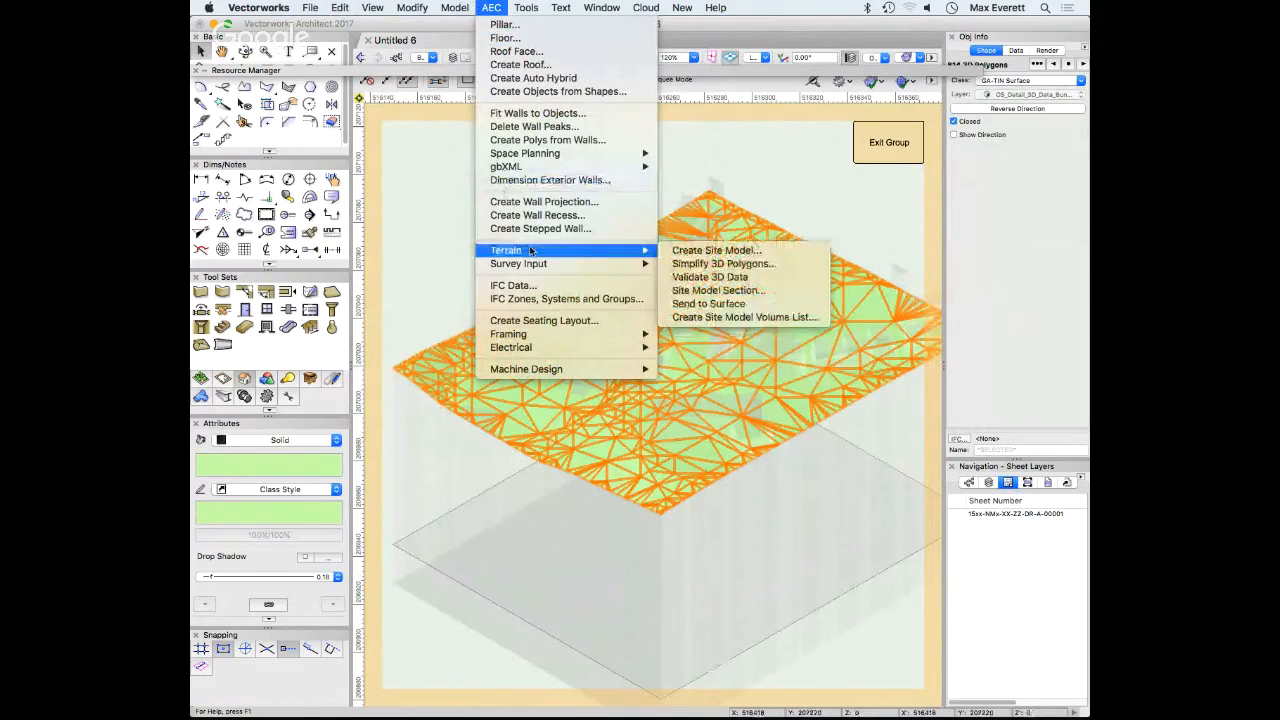
click(711, 249)
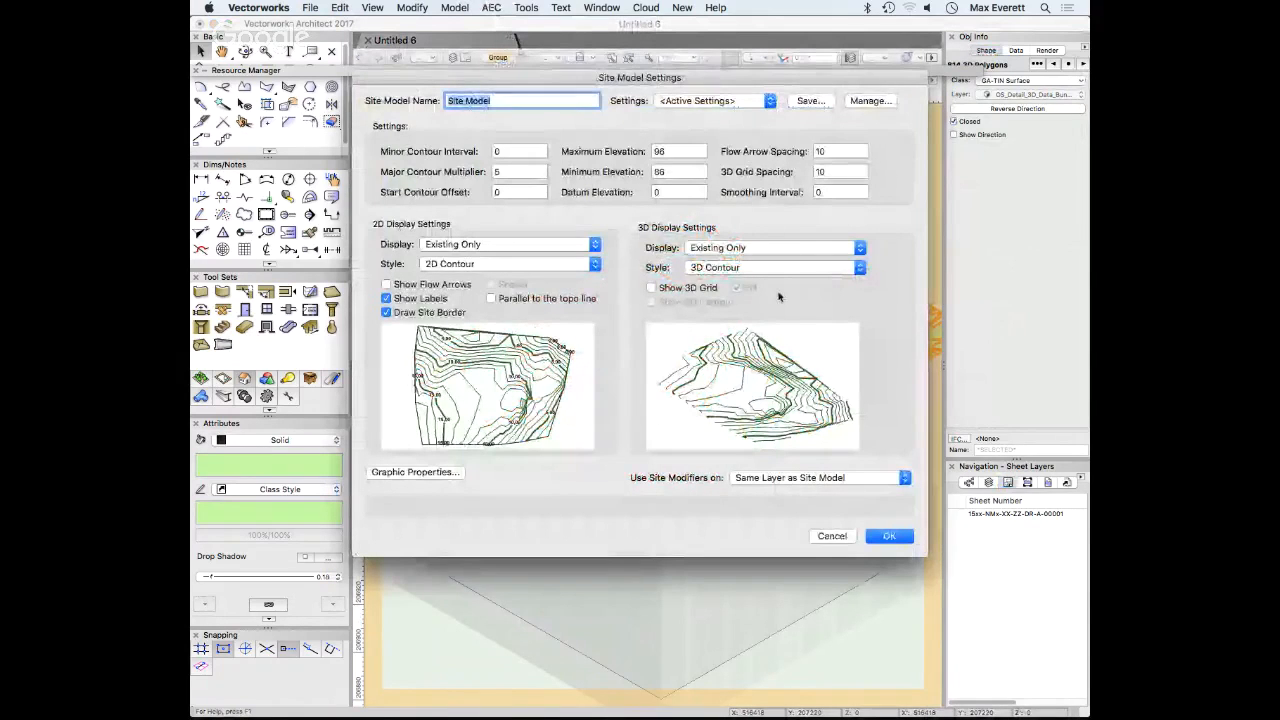
drag(673, 87, 645, 64)
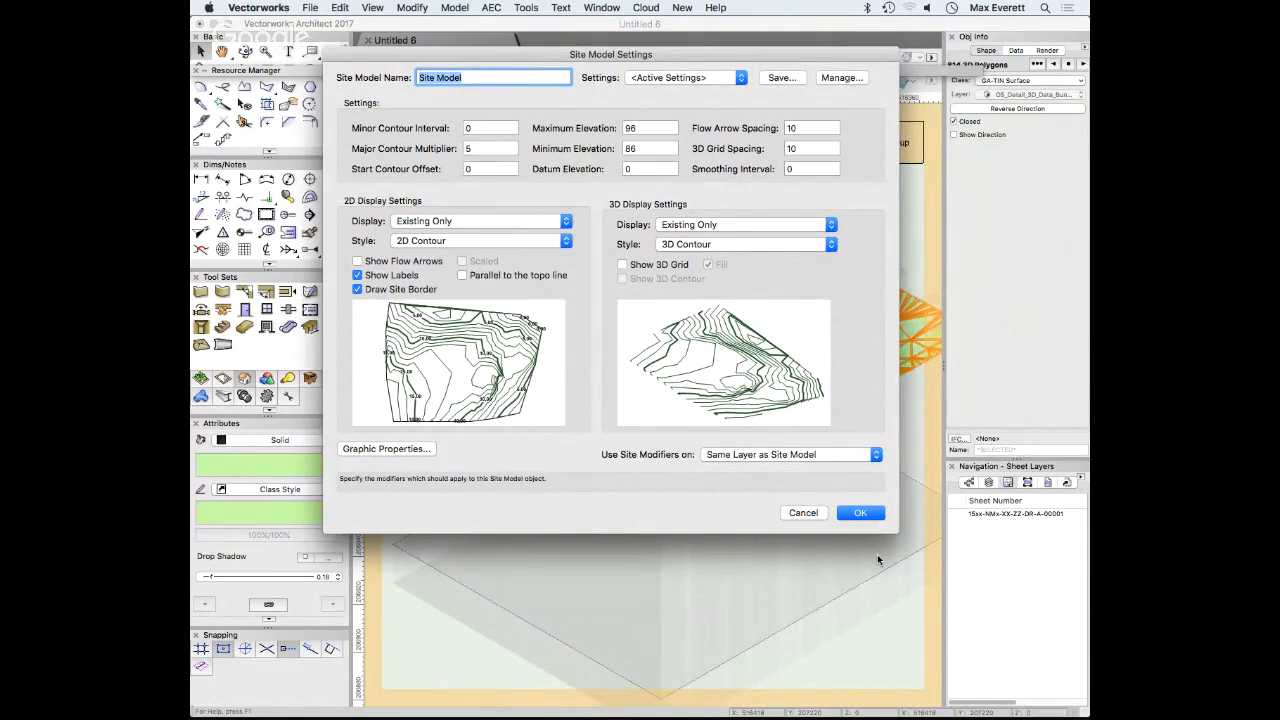
click(862, 513)
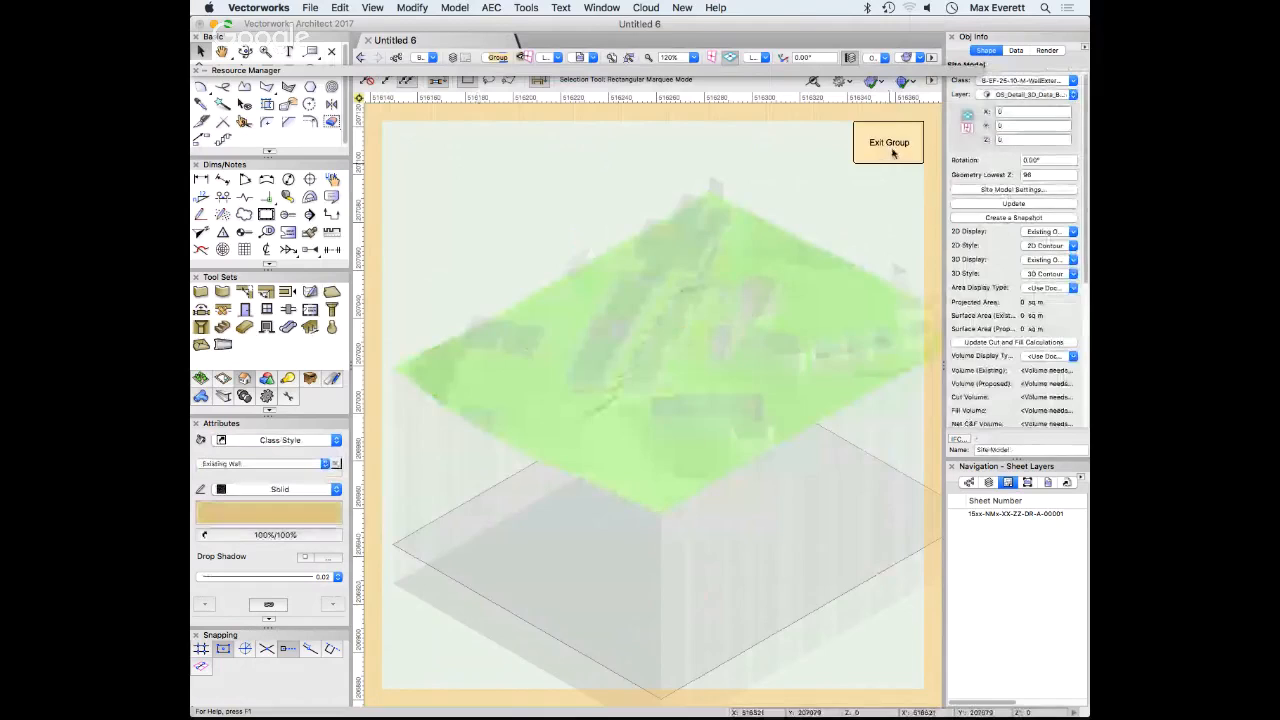
Exit the terrain group and show the resulting site model in Top/Plan view
click(889, 145)
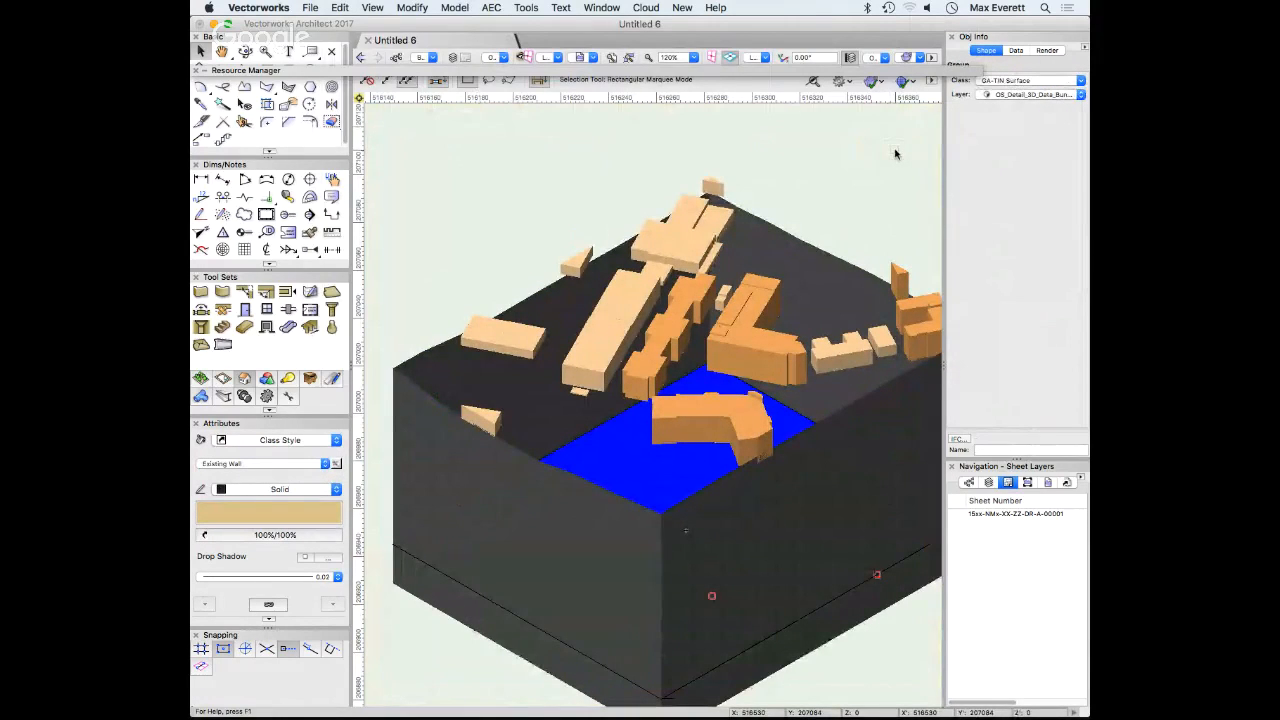
key(super+5)
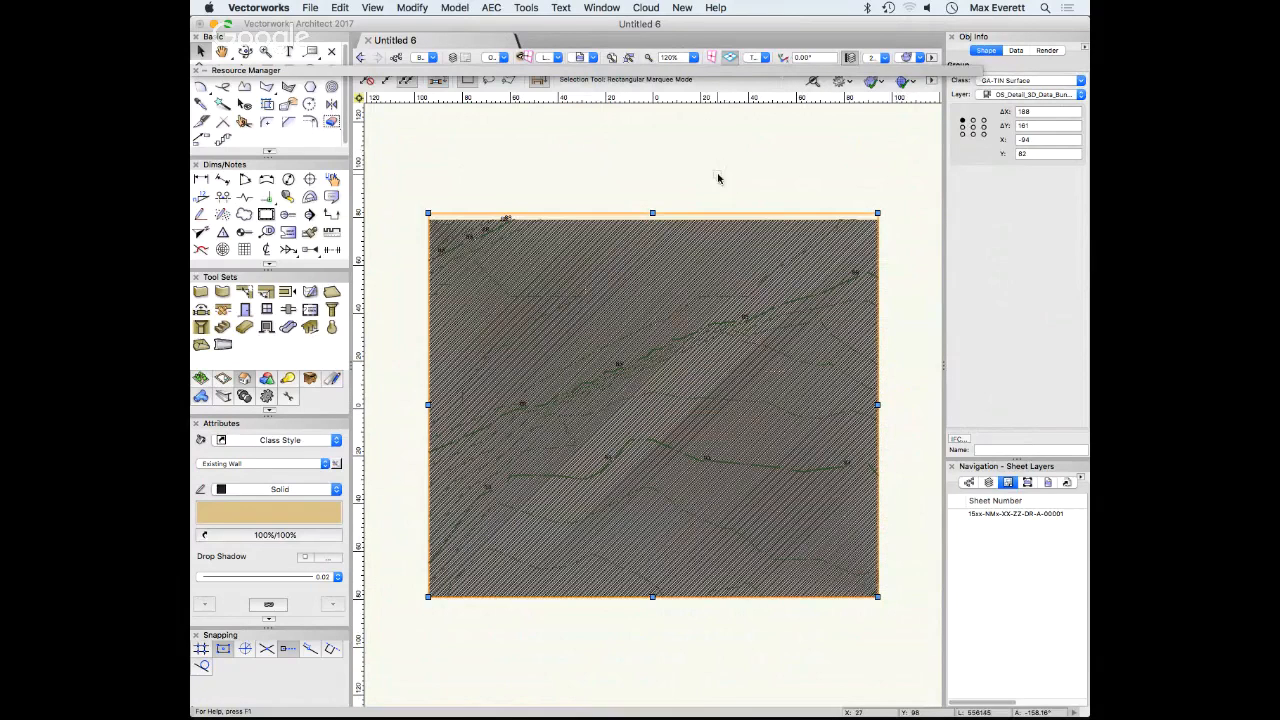
scroll(717, 178, down, 3)
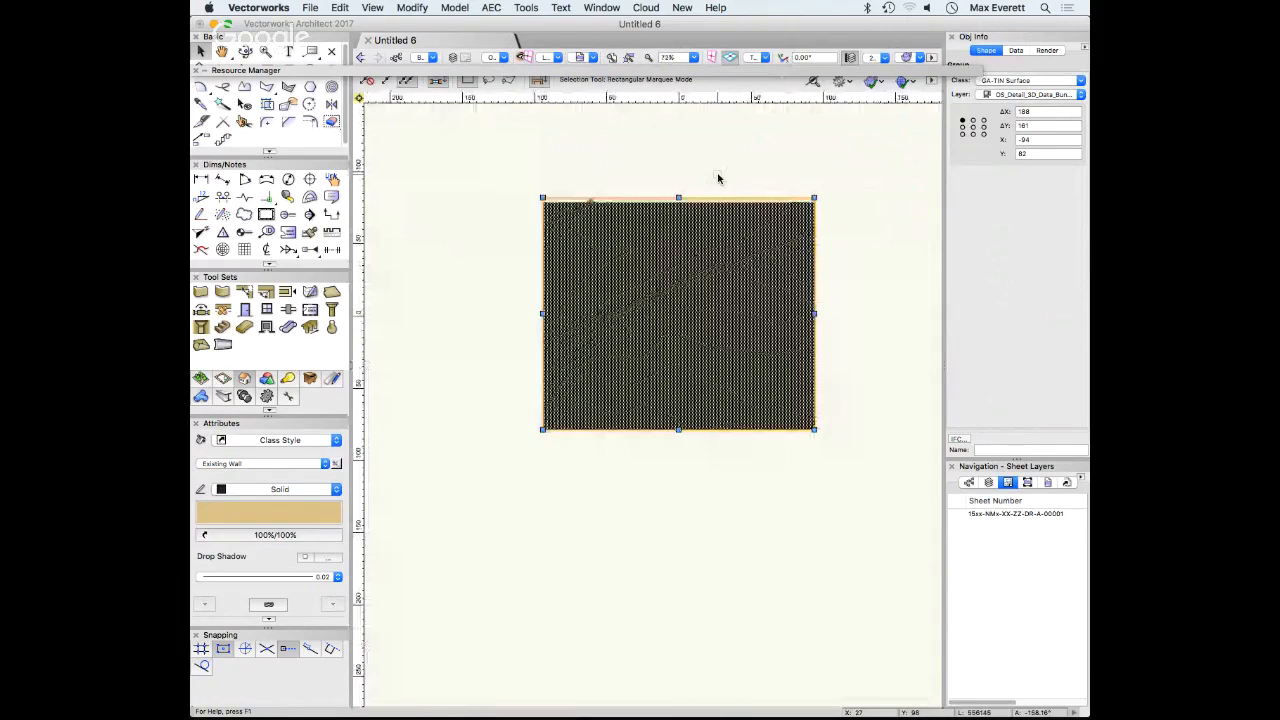
scroll(717, 178, up, 1)
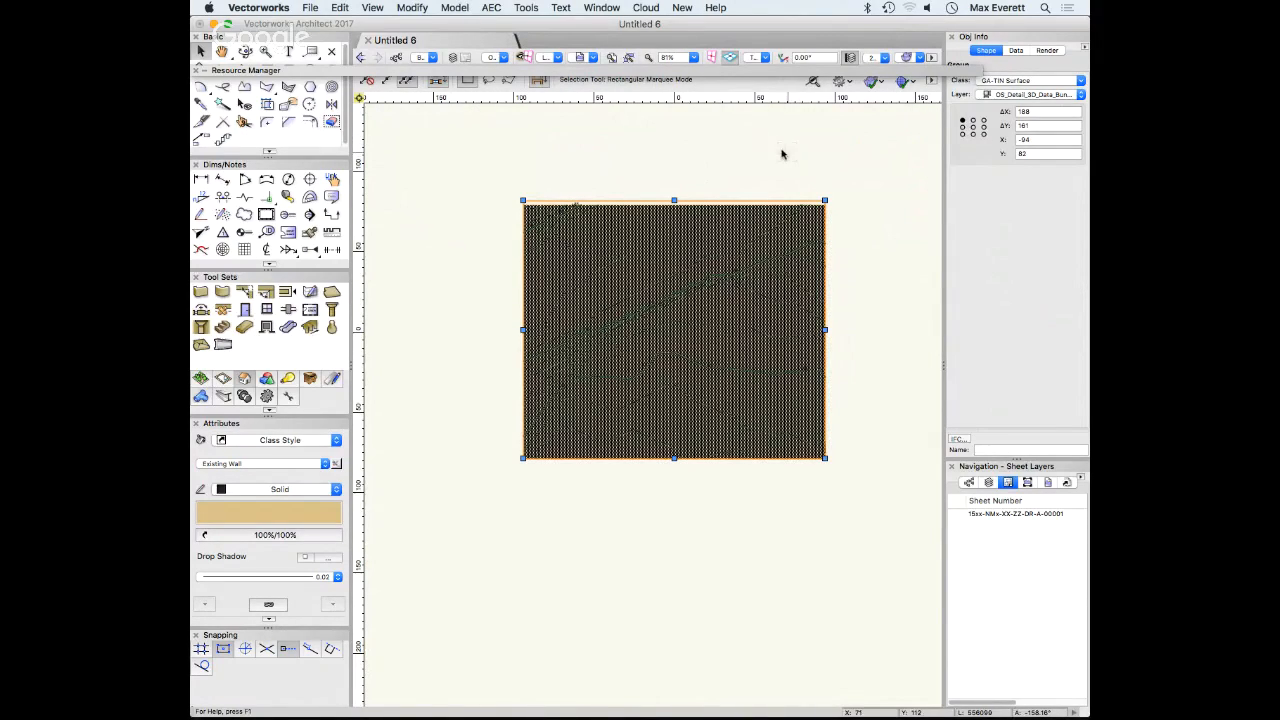
scroll(776, 190, down, 1)
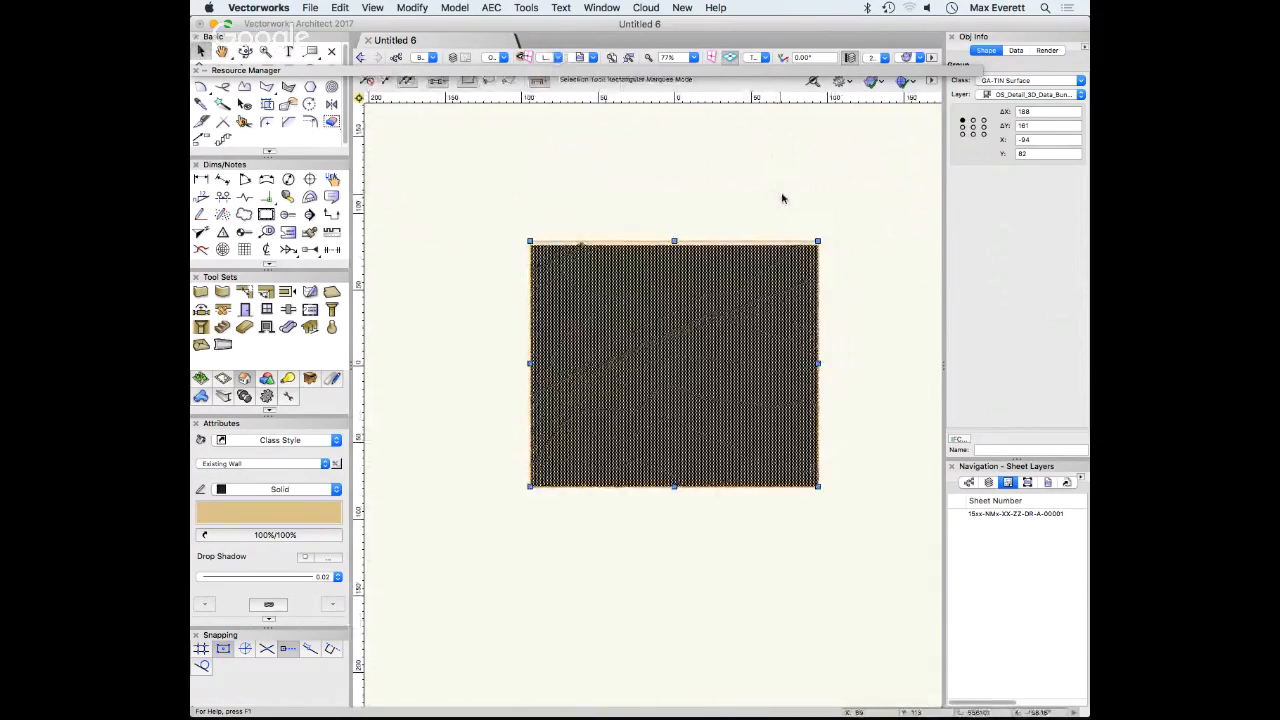
click(874, 185)
click(746, 259)
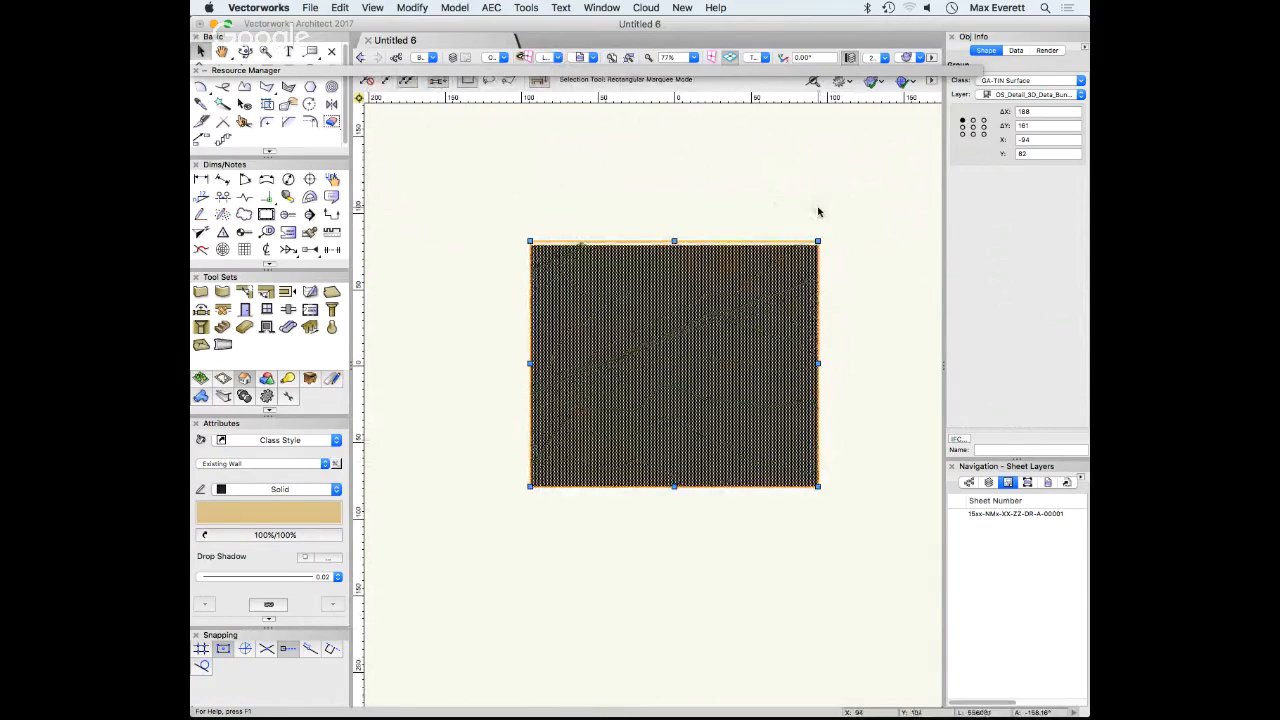
click(817, 210)
click(711, 257)
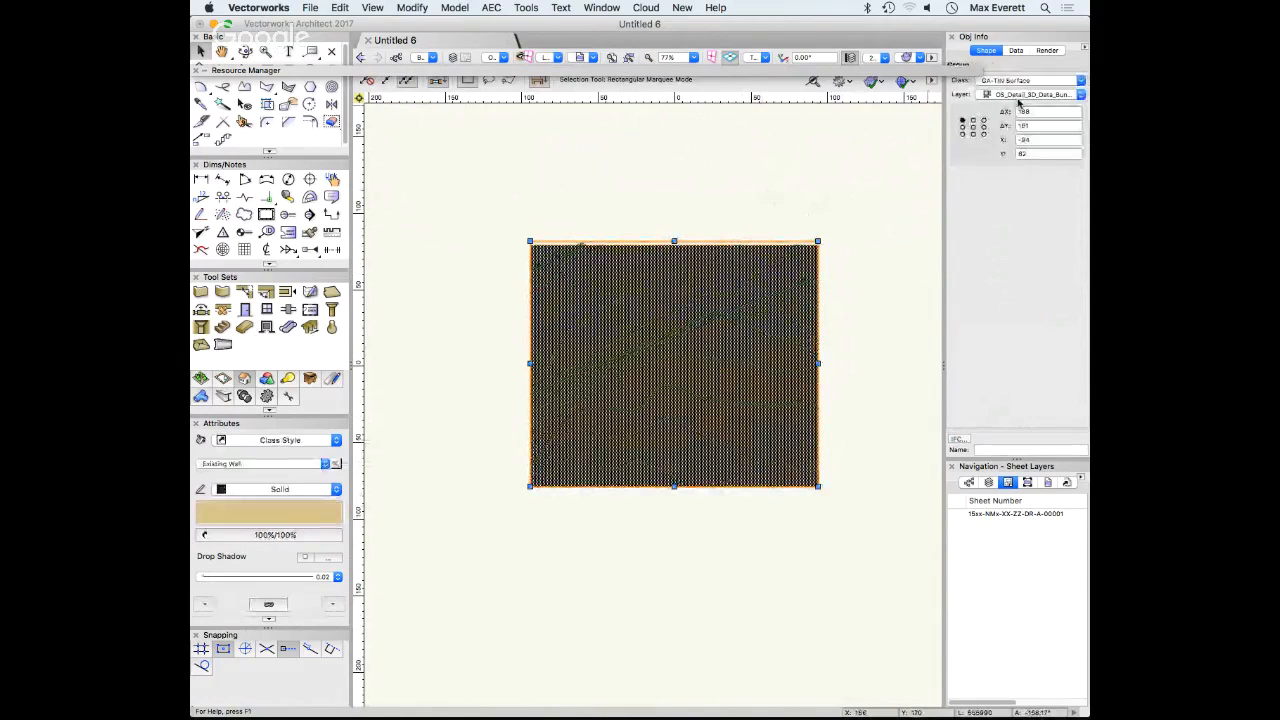
click(372, 8)
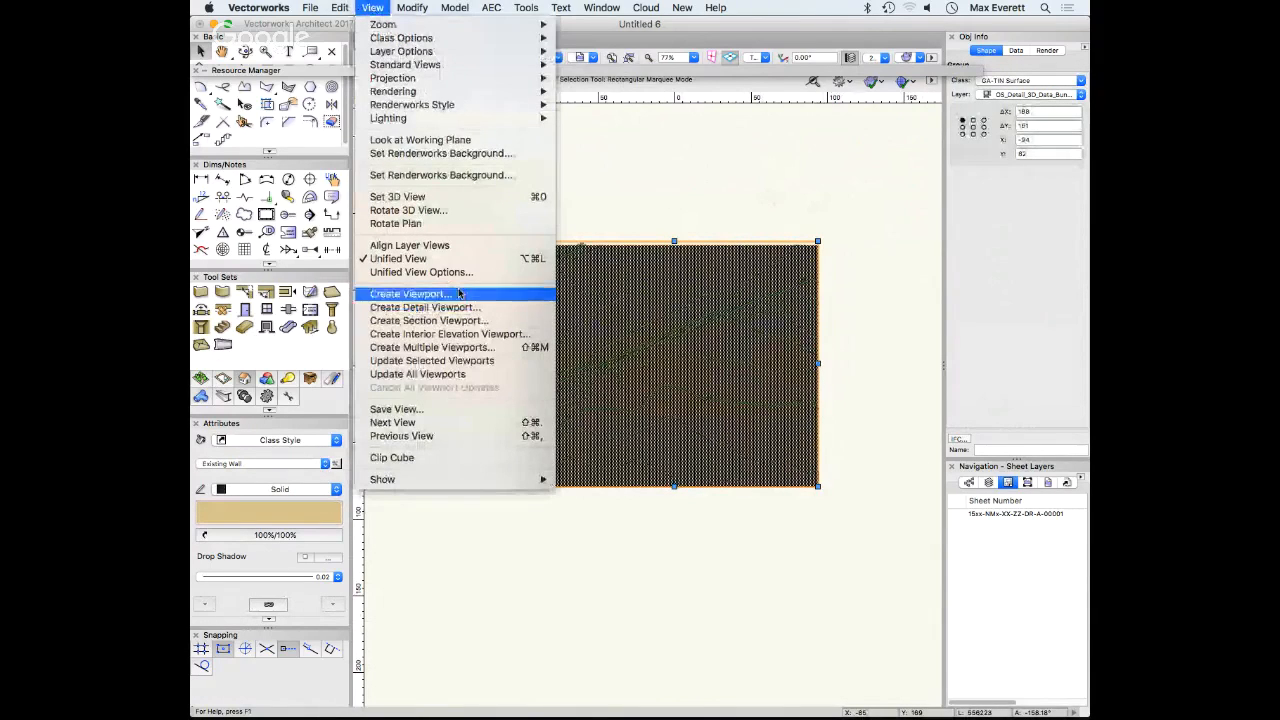
mouse_move(412, 8)
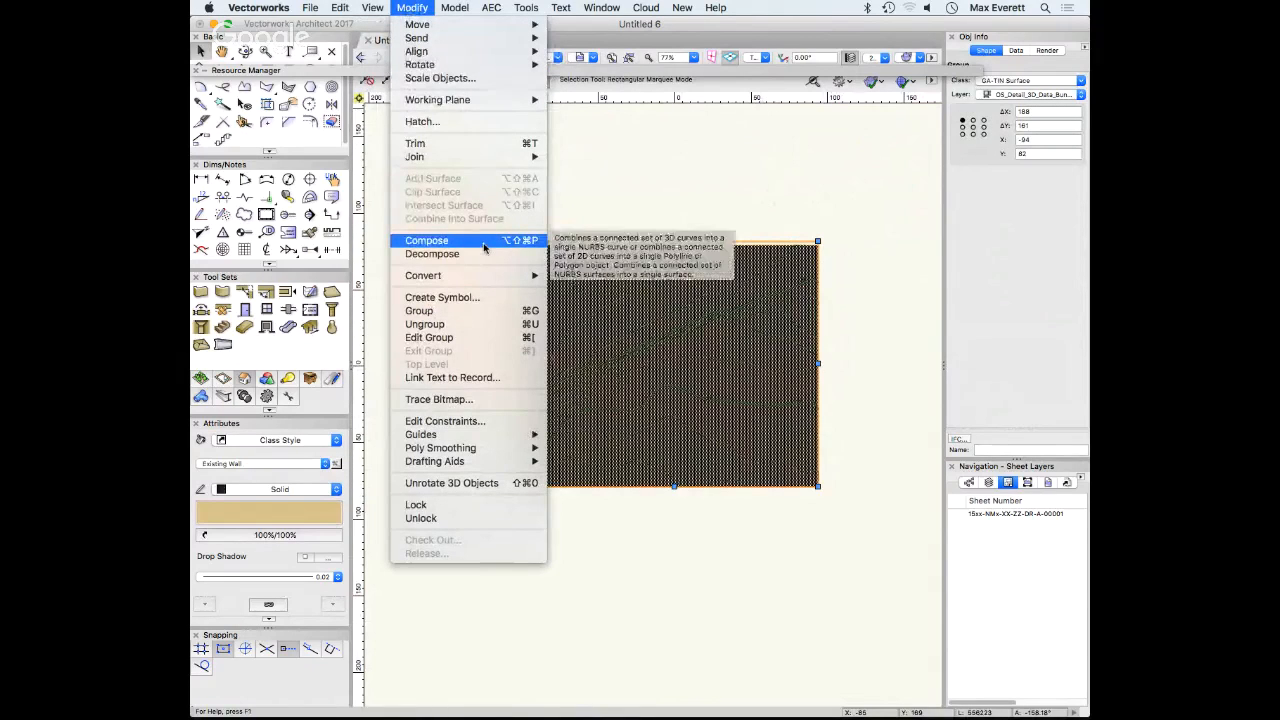
click(621, 168)
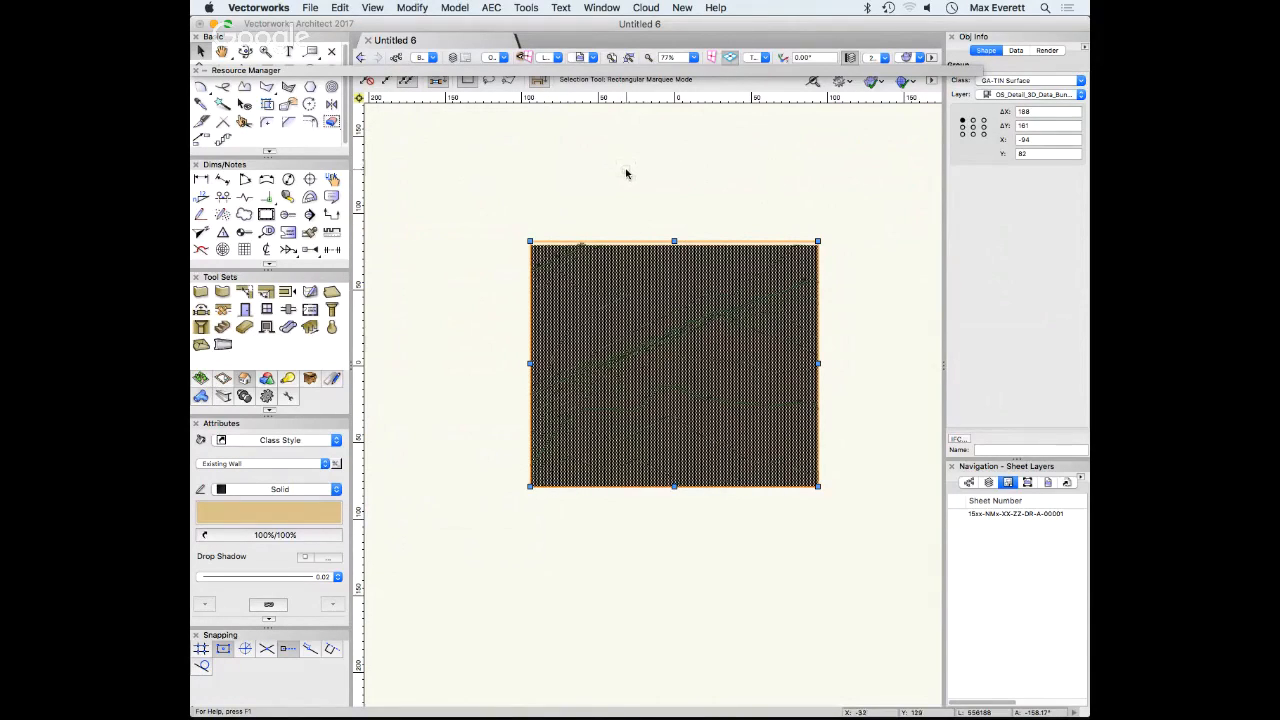
Ungroup the terrain surface group that holds the site model, confirming the ungrouping of objects with class information
click(616, 202)
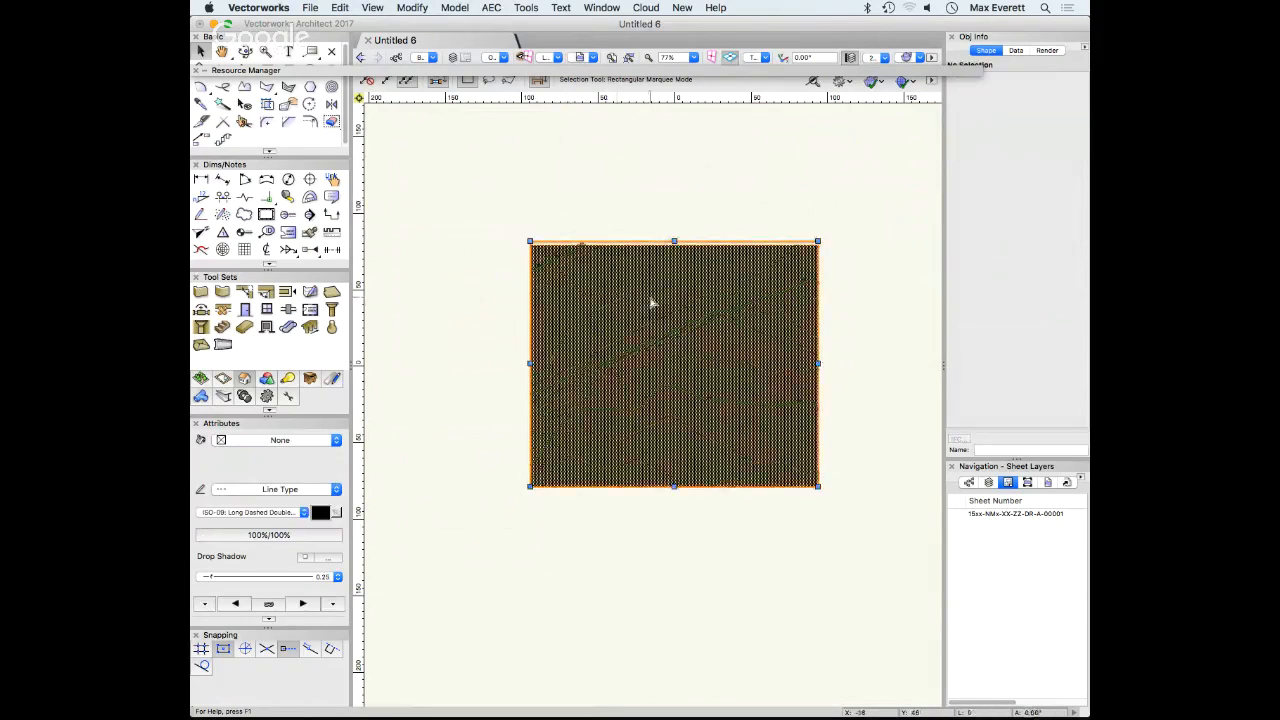
click(650, 298)
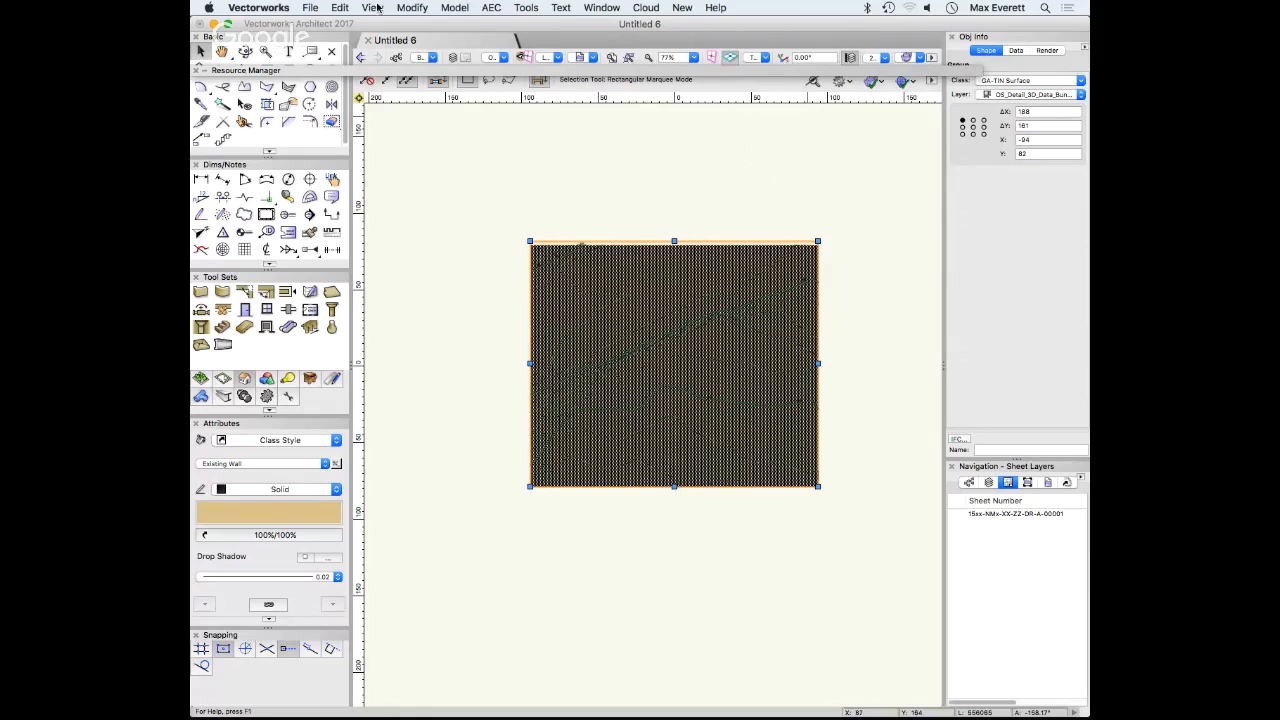
click(410, 8)
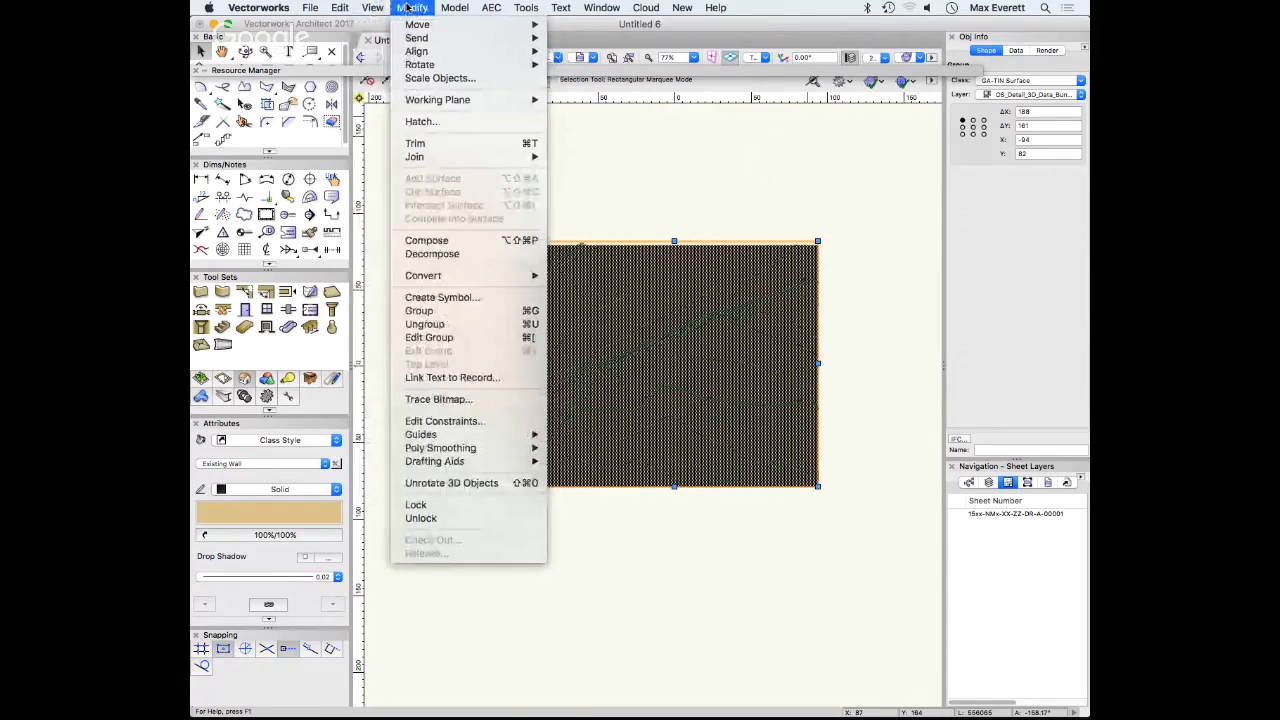
click(455, 325)
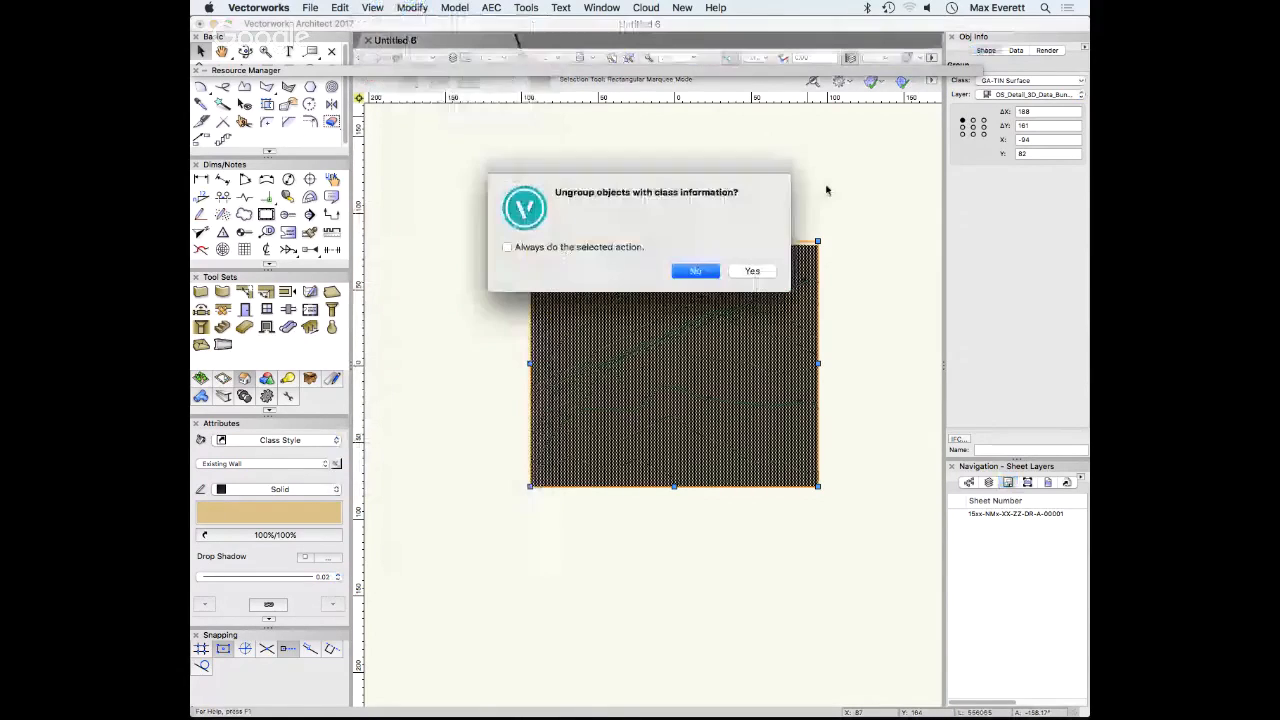
click(764, 277)
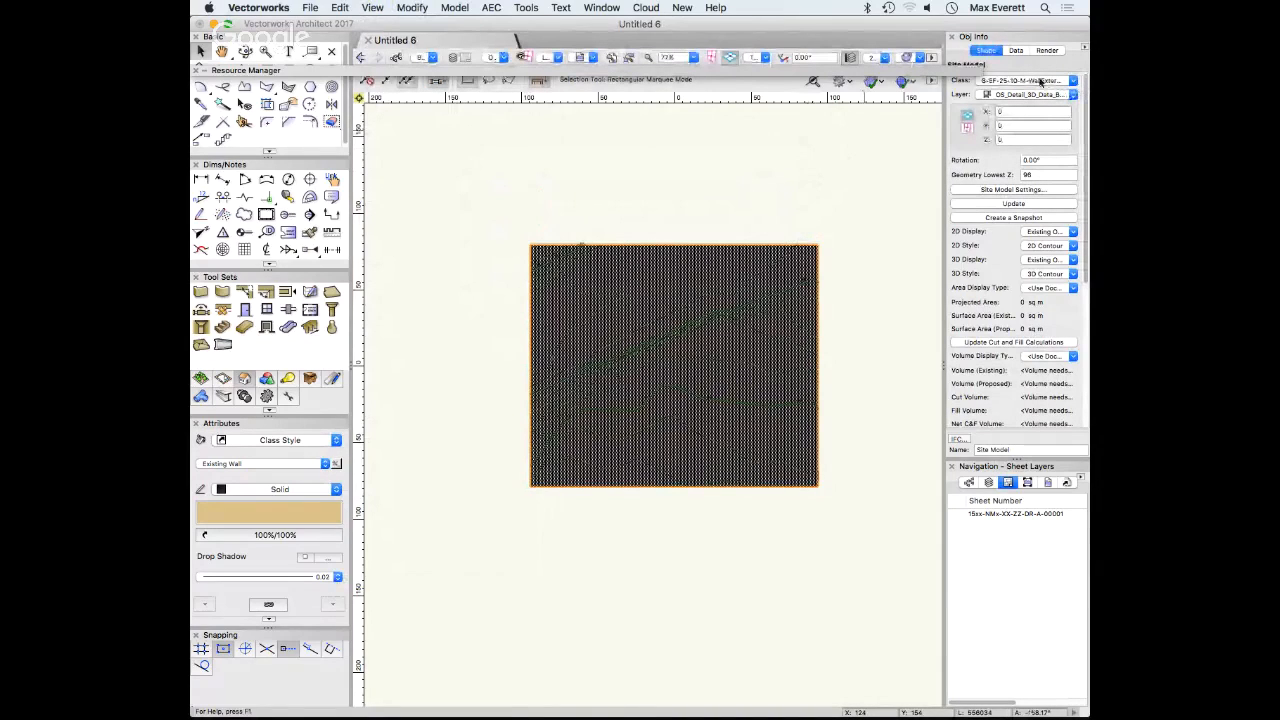
Assign the site model to the existing M-Contour class and decline to save the document for a backup
click(1050, 82)
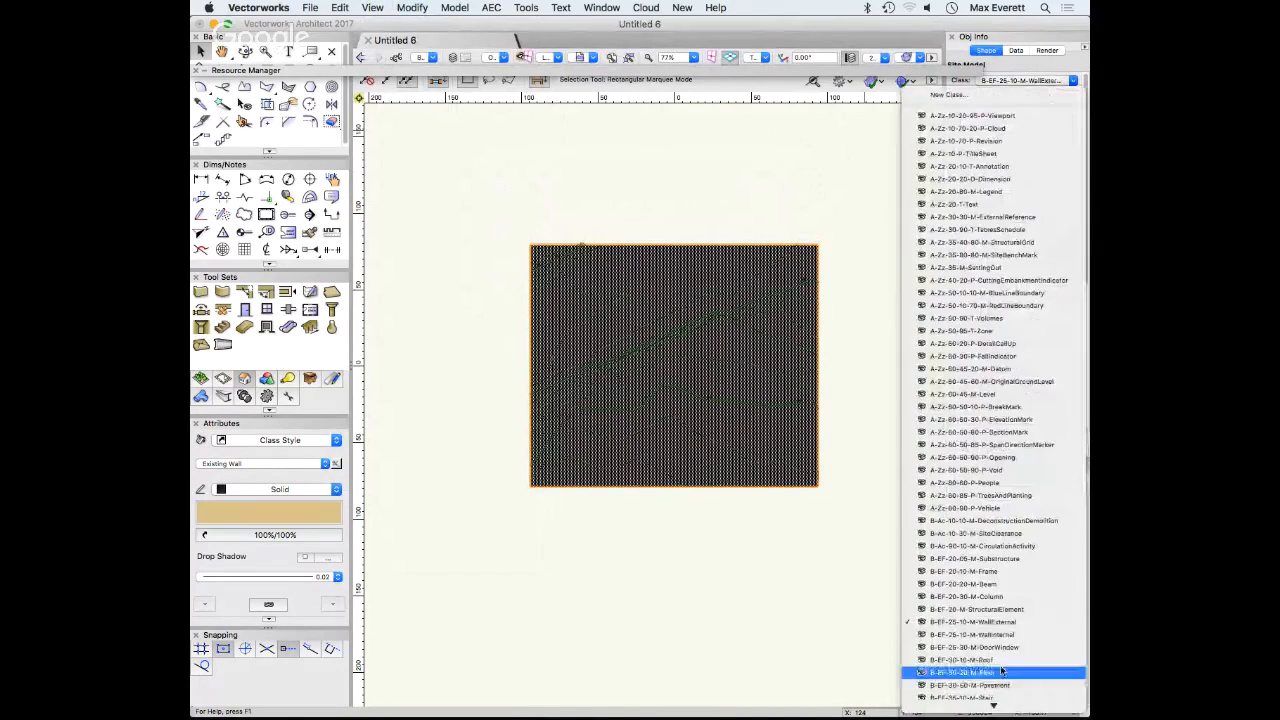
scroll(1060, 596, down, 3)
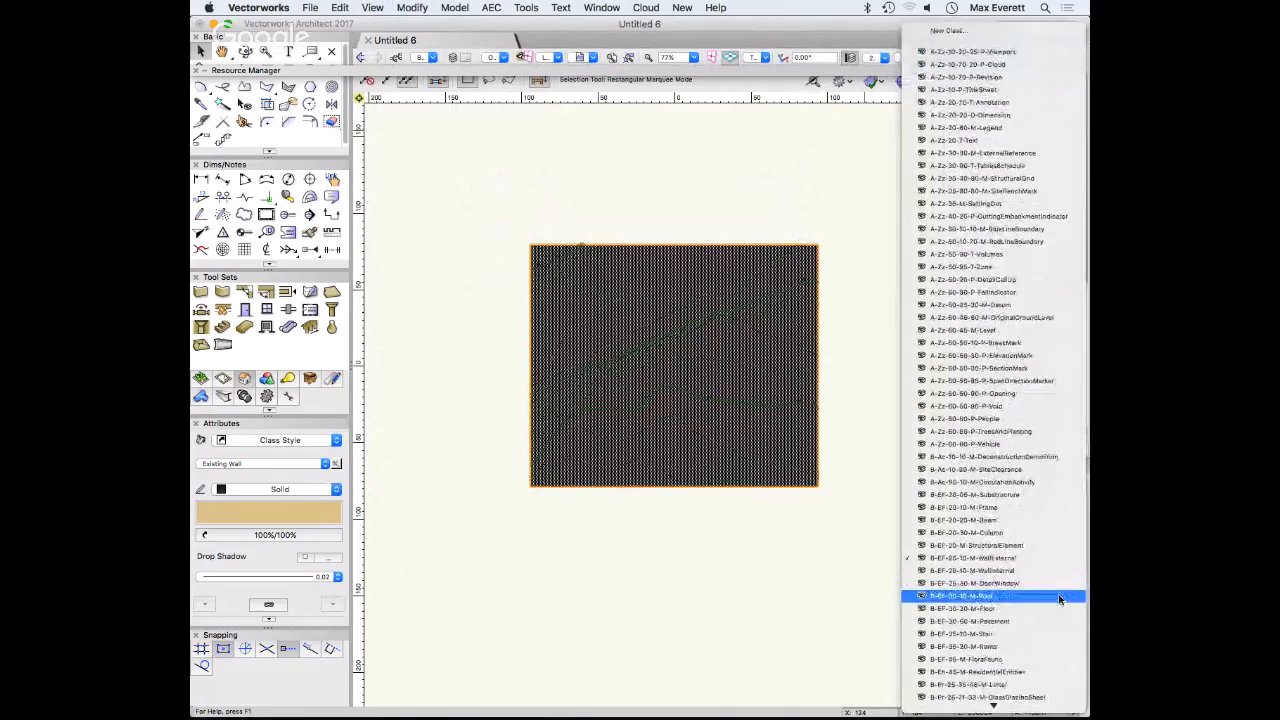
scroll(1060, 596, down, 5)
scroll(1062, 602, down, 3)
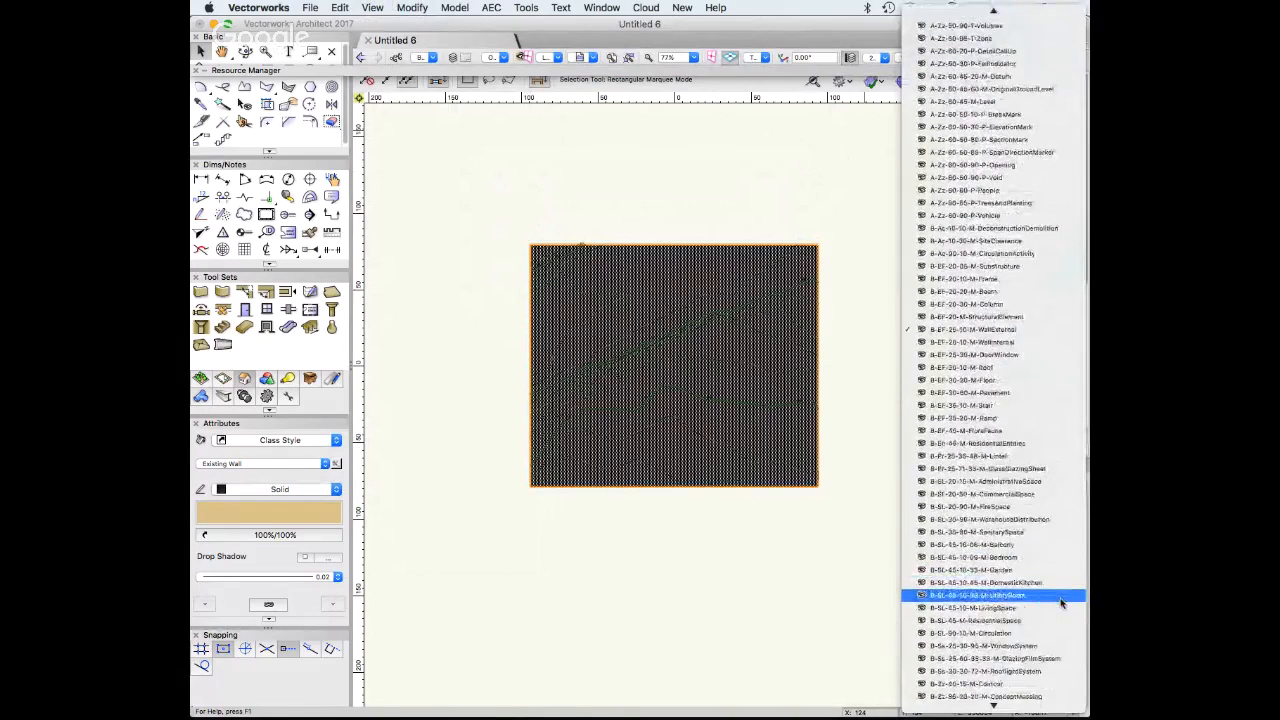
scroll(1060, 600, down, 3)
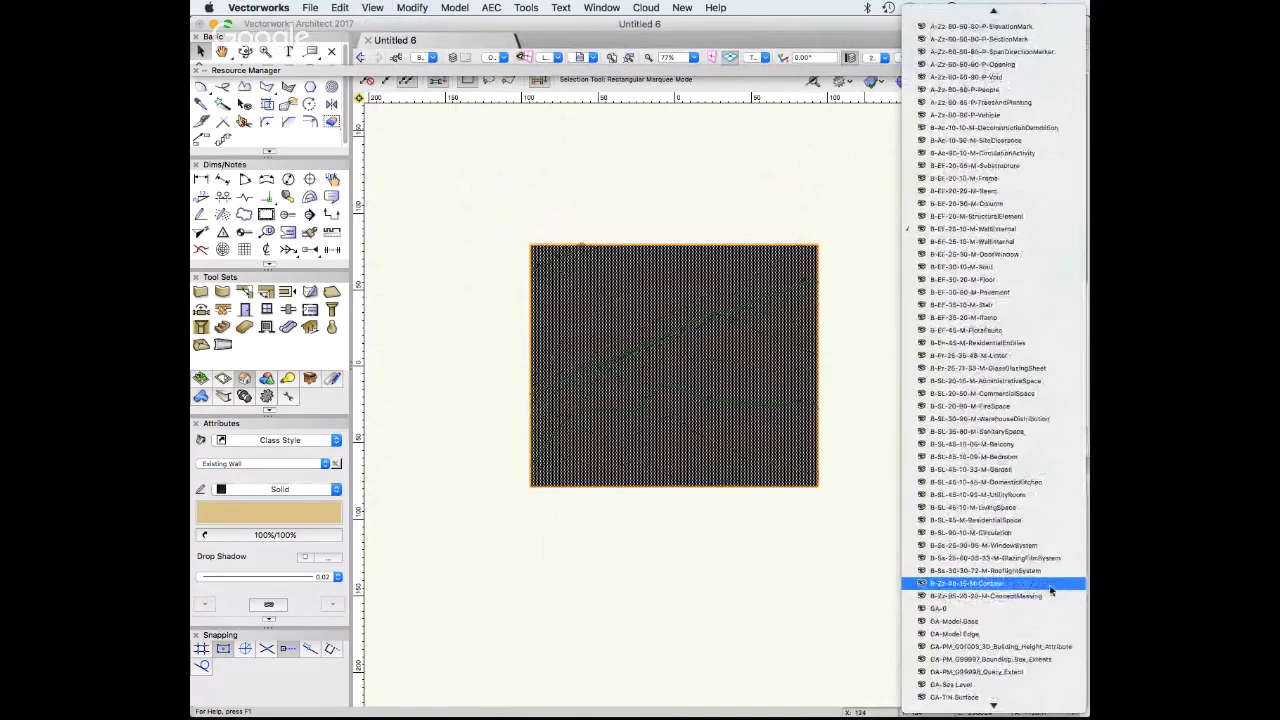
click(990, 586)
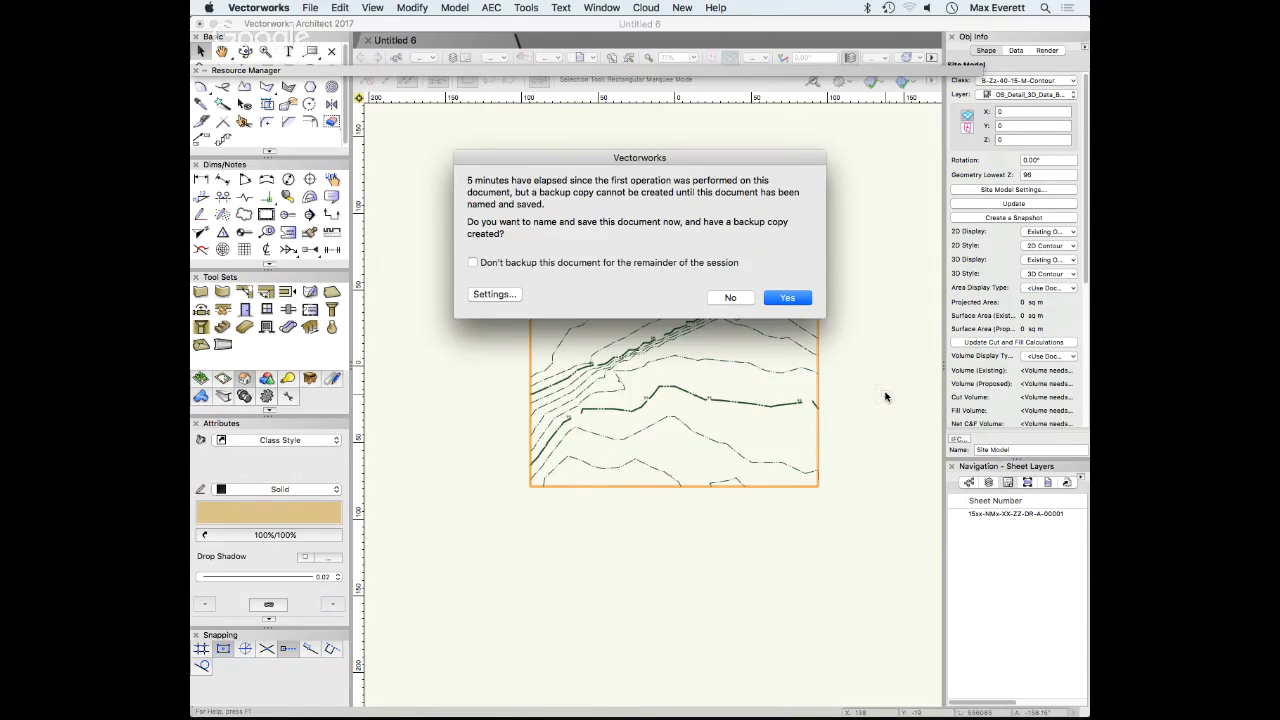
click(731, 302)
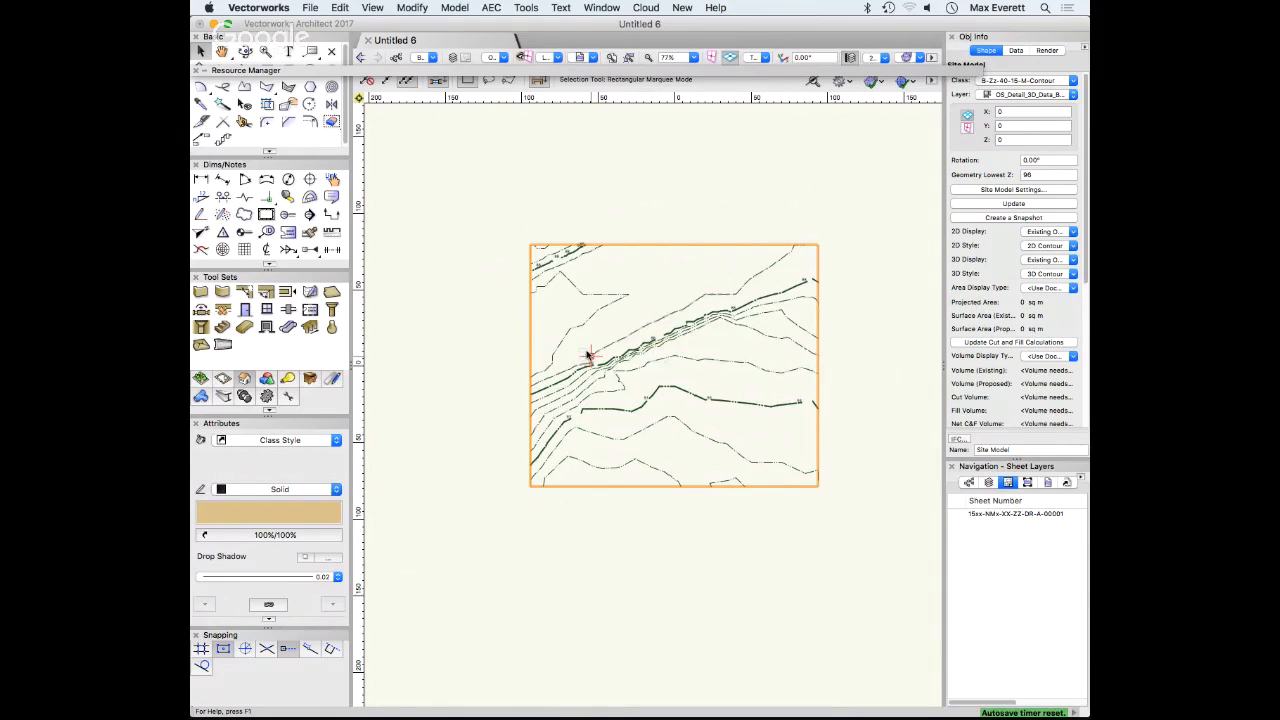
Examine the site model's contour lines and labels in plan, and review its settings, leaving Show Labels on
scroll(588, 358, up, 3)
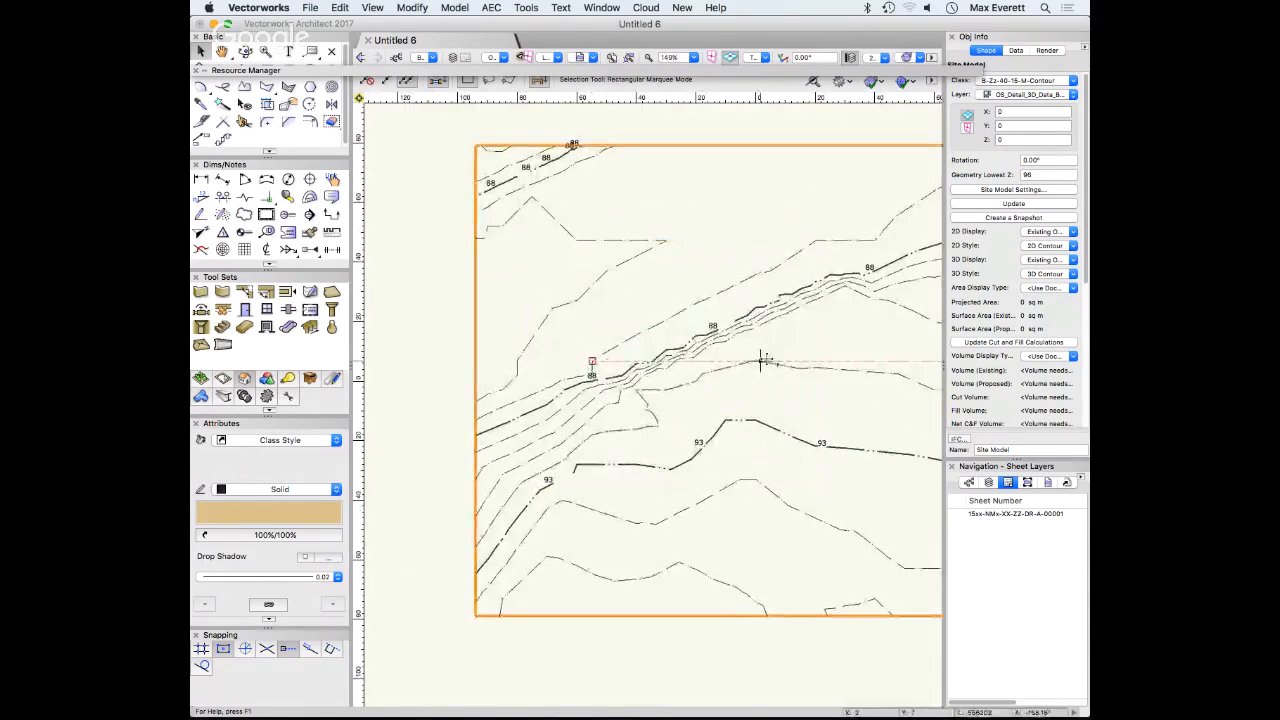
scroll(765, 358, up, 1)
scroll(827, 422, down, 1)
middle_drag(823, 418, 643, 430)
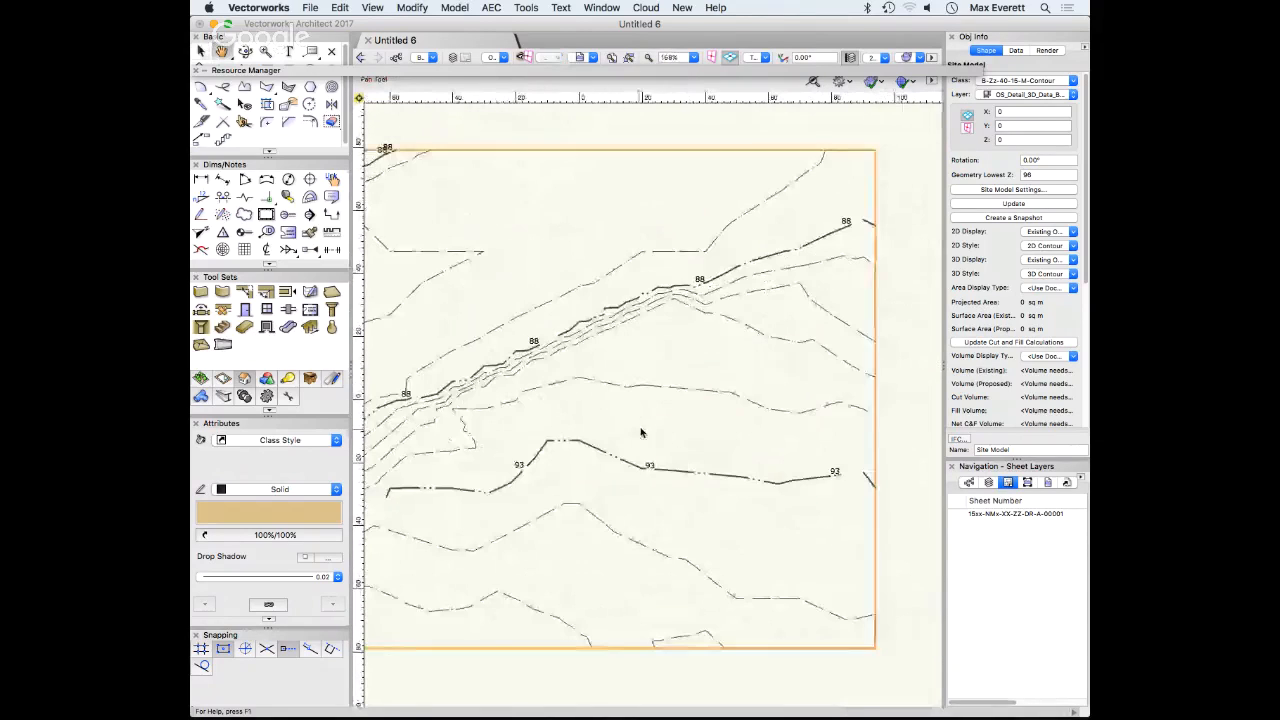
scroll(560, 346, up, 1)
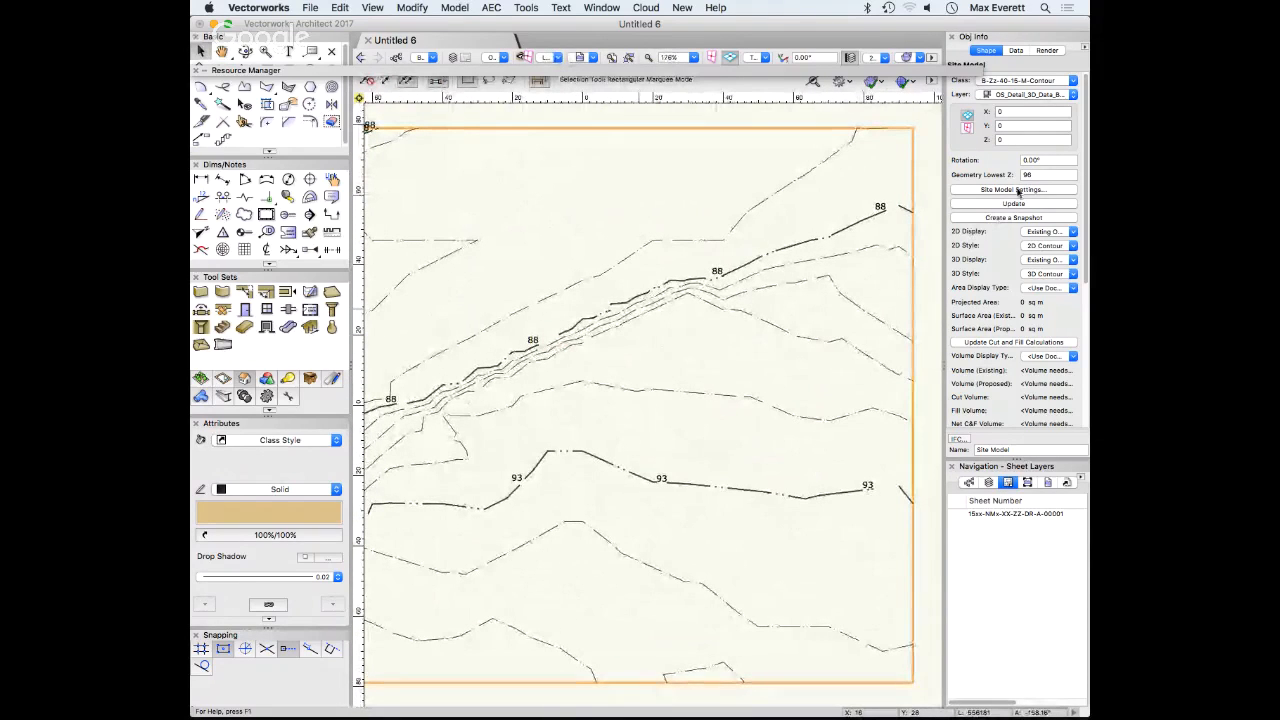
click(1016, 190)
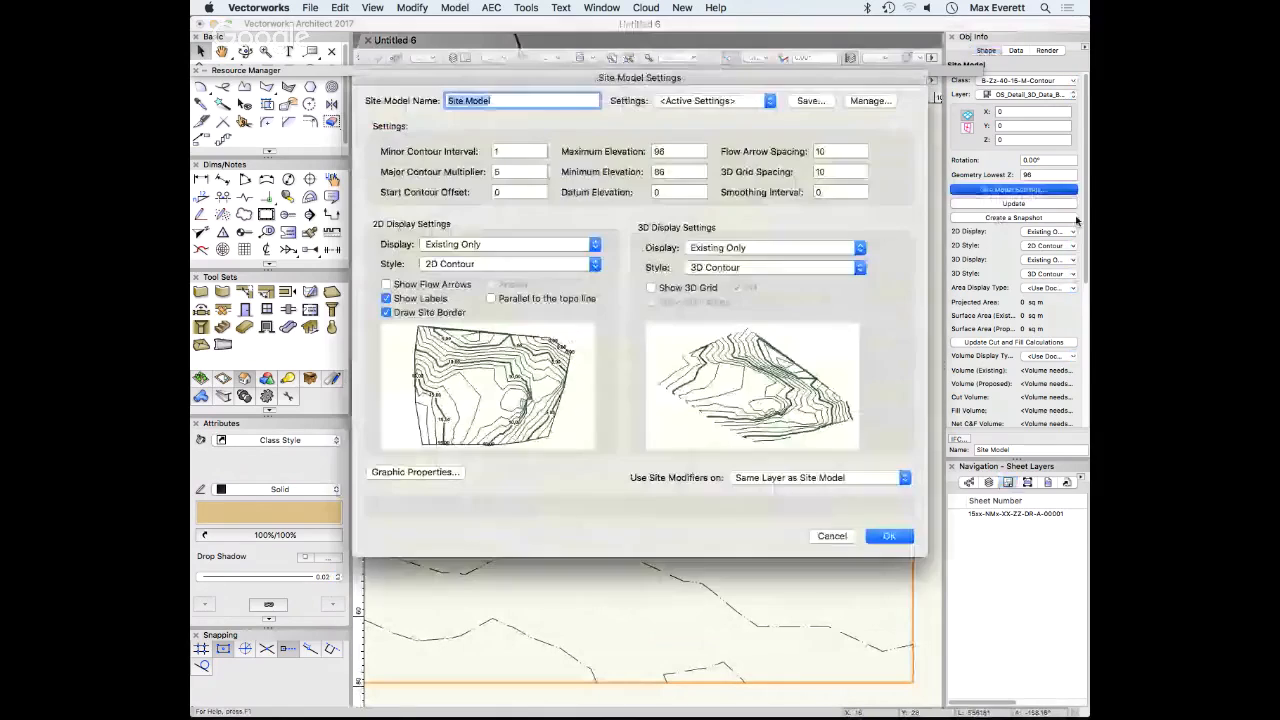
click(387, 301)
click(387, 301)
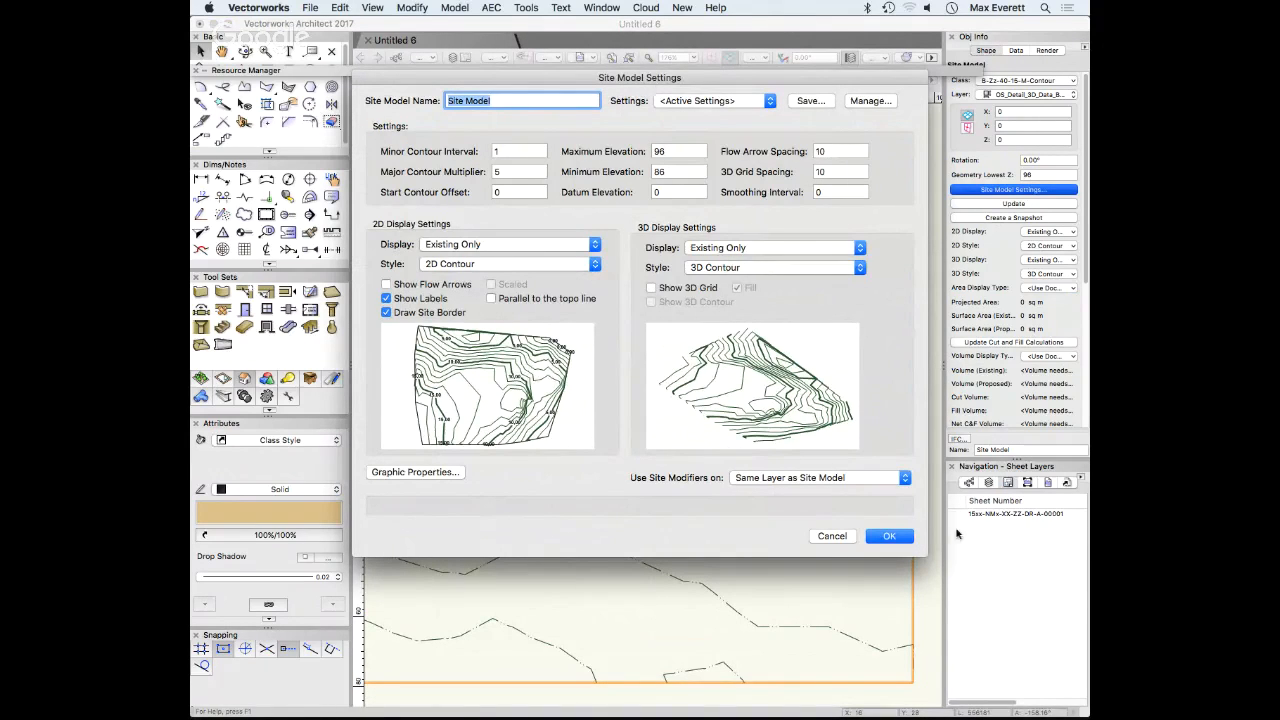
click(890, 536)
Compare the contours in plan with the contour interval and elevation values in the site model settings, then accept them as they are
scroll(549, 414, up, 3)
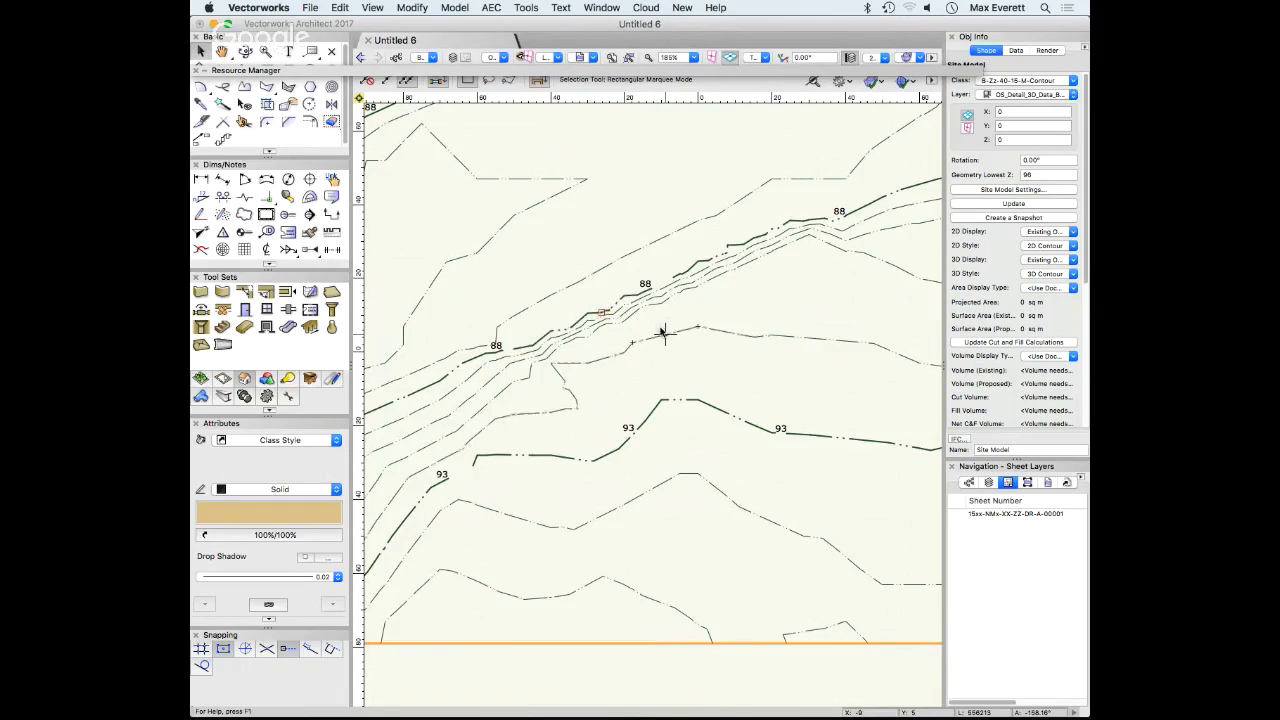
scroll(663, 331, down, 3)
middle_drag(620, 343, 668, 312)
scroll(629, 323, down, 1)
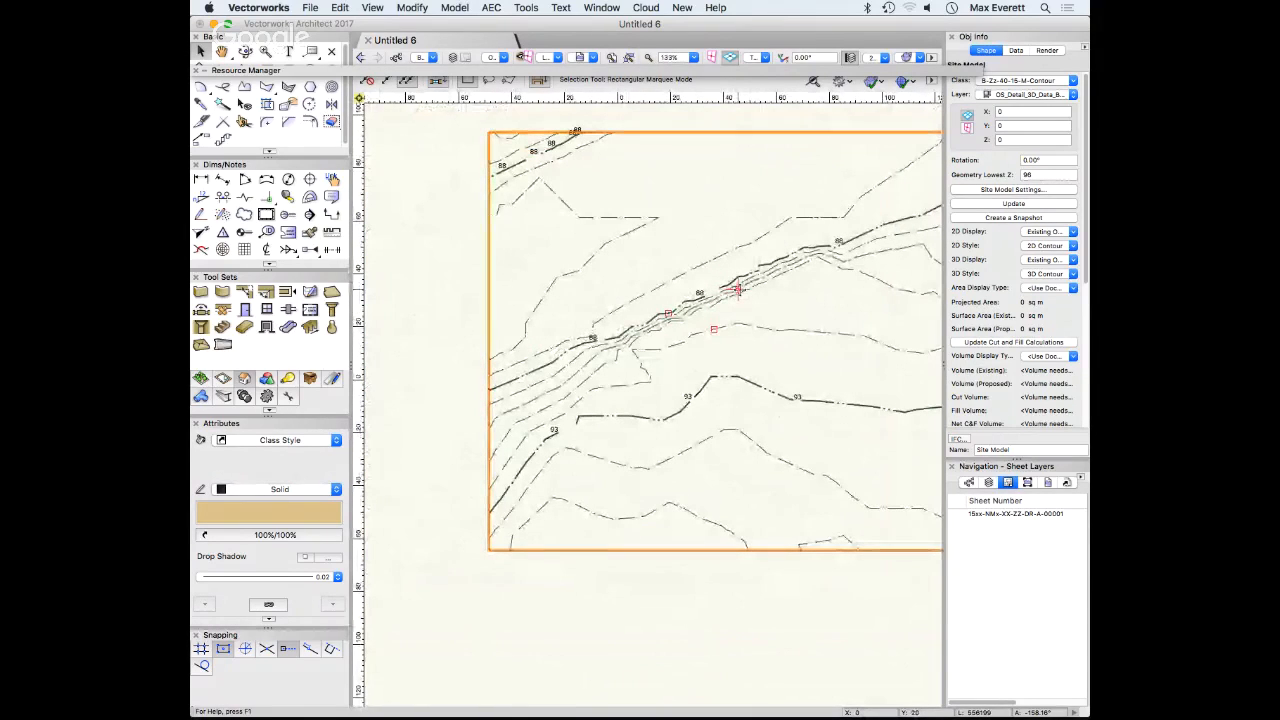
scroll(703, 309, down, 1)
middle_drag(703, 309, 607, 344)
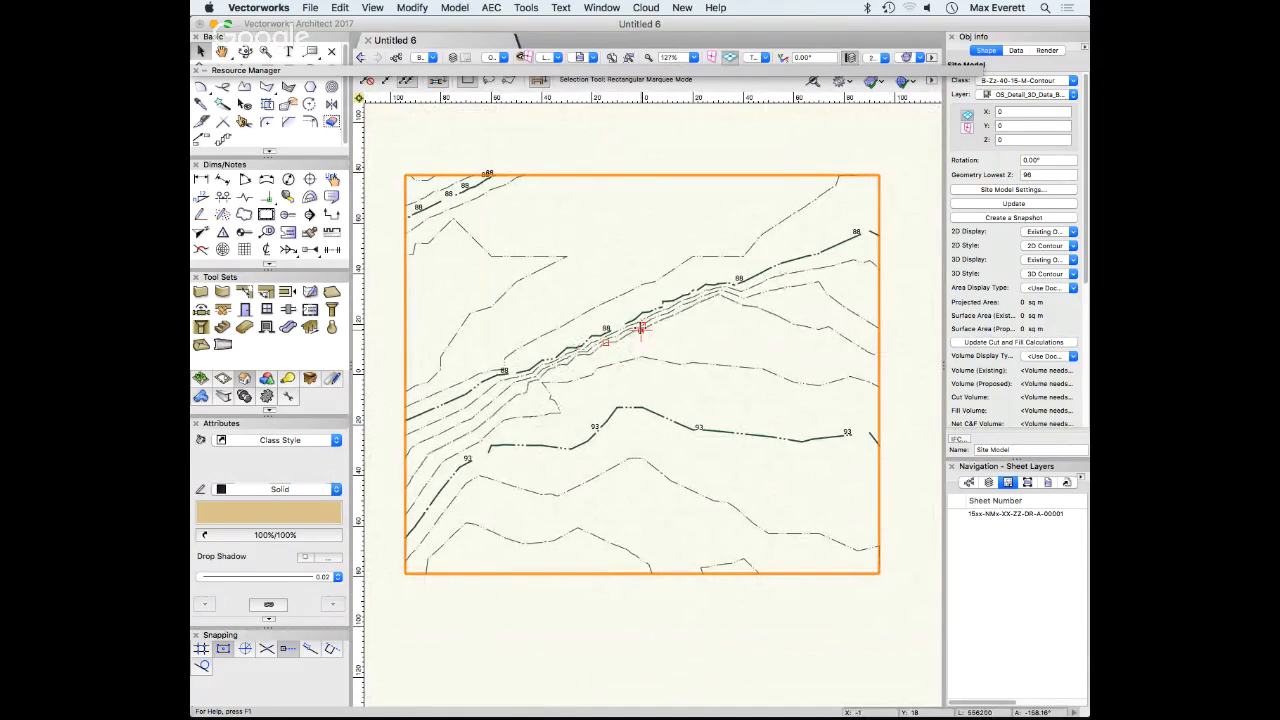
click(1013, 189)
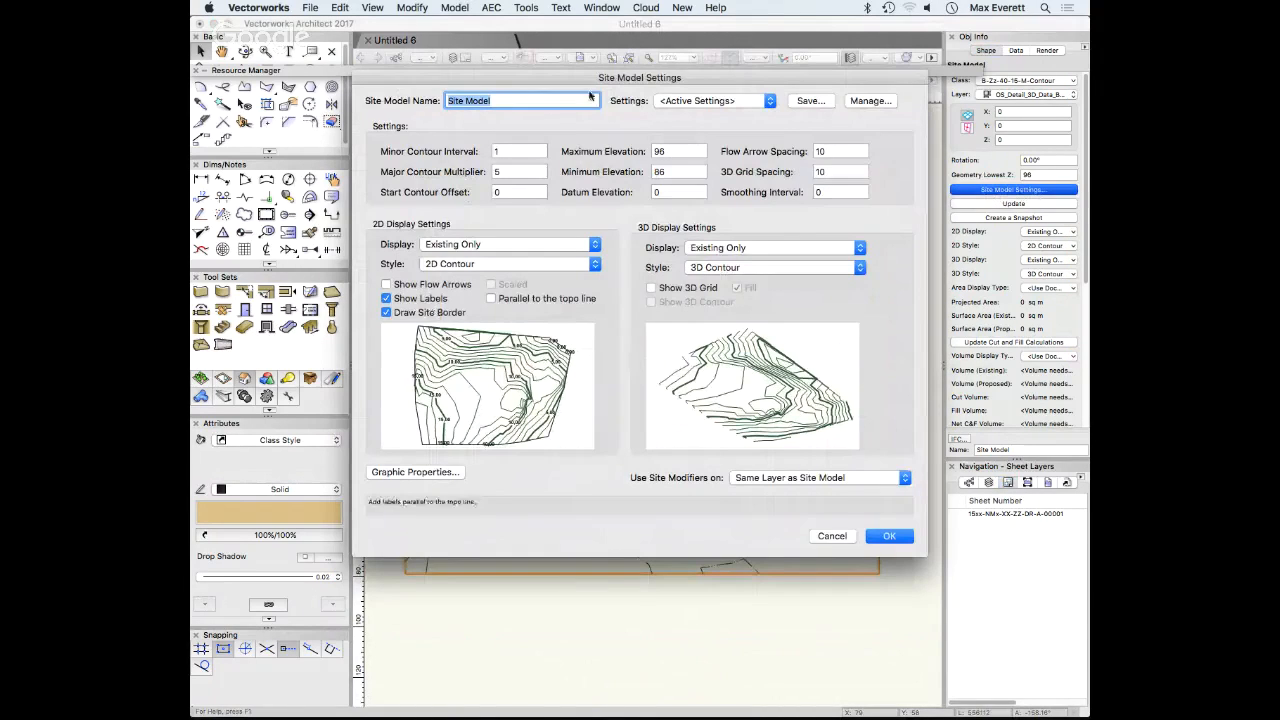
drag(595, 77, 515, 387)
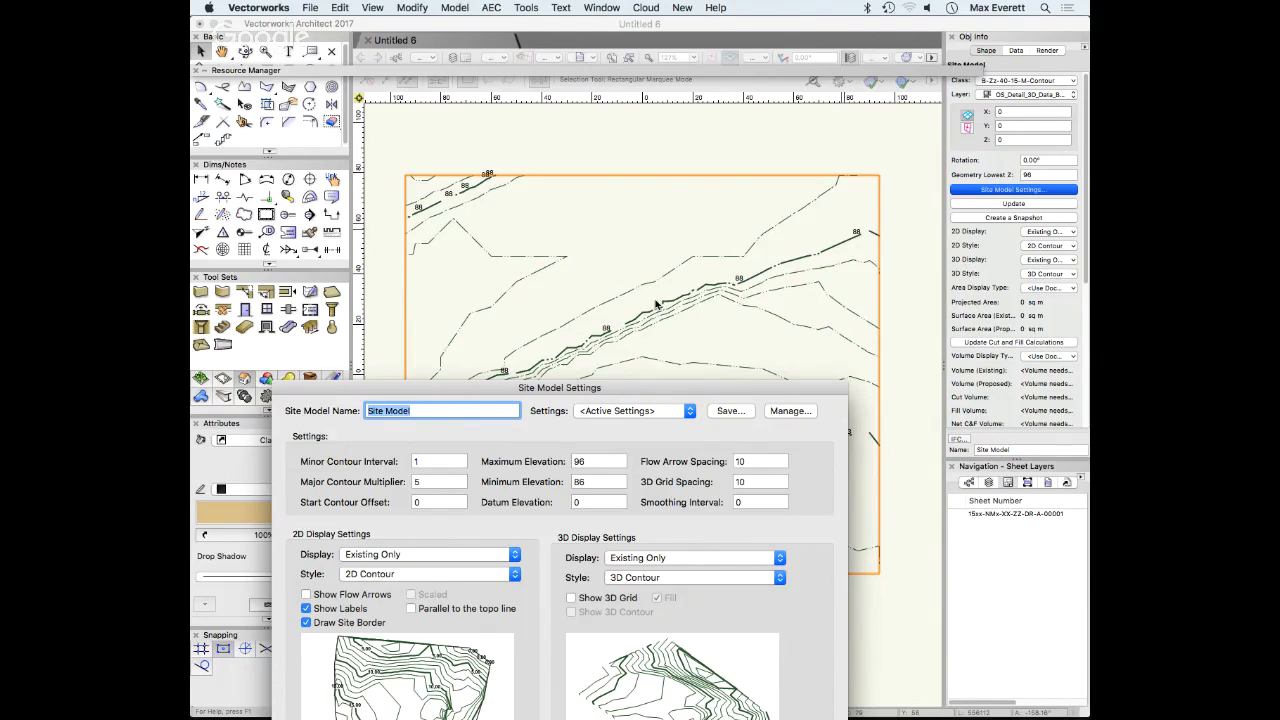
key(Return)
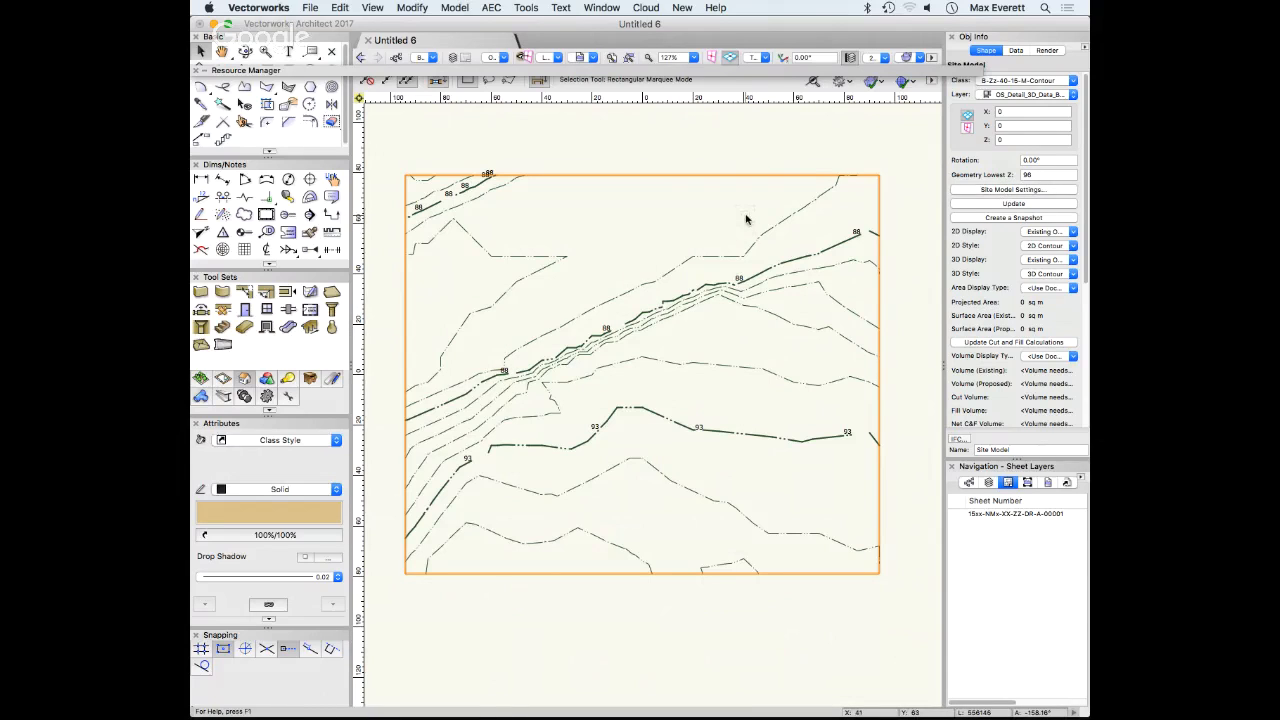
Switch to a 3D isometric view and inspect the site model's 3D contours from different angles
key(3)
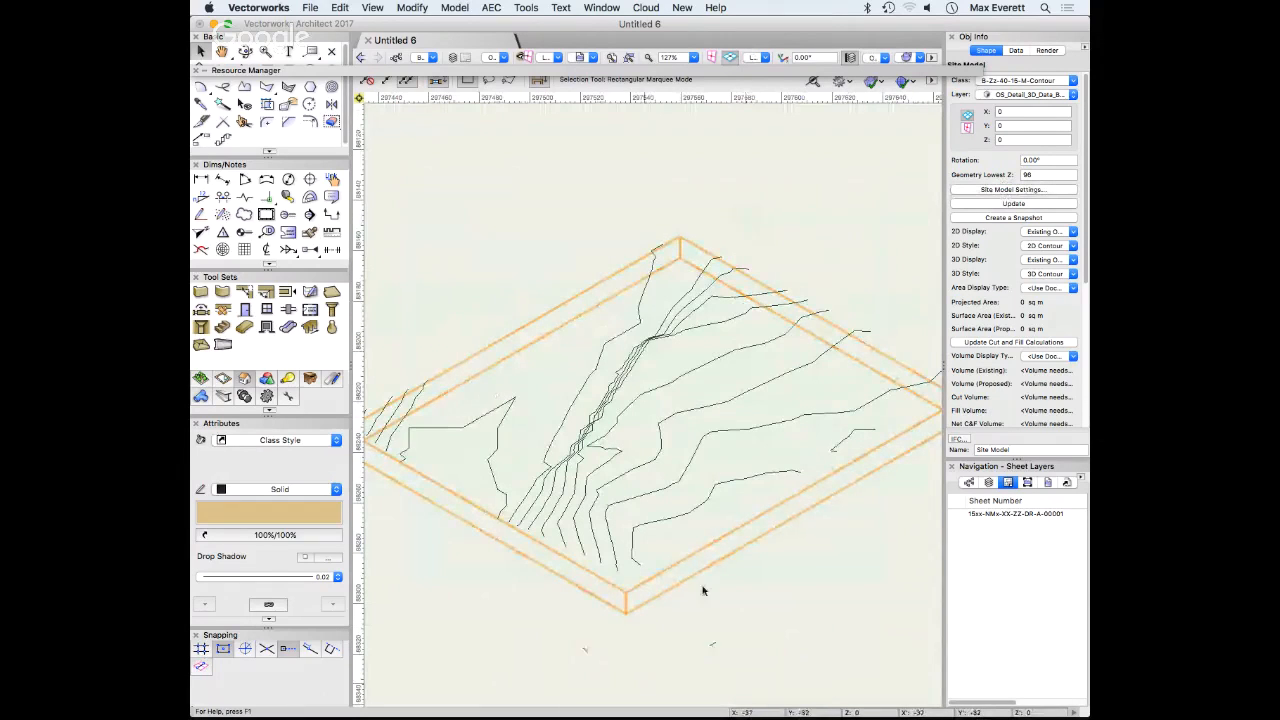
scroll(680, 483, down, 5)
scroll(684, 486, up, 2)
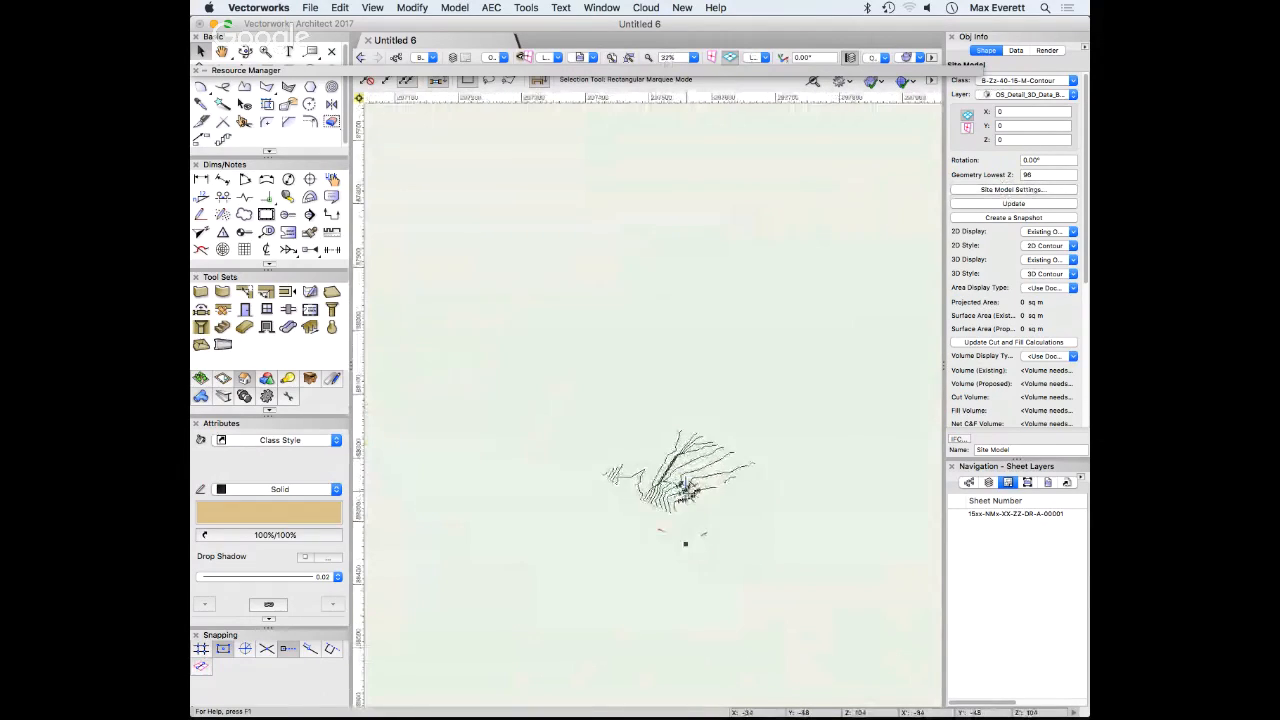
scroll(634, 515, down, 1)
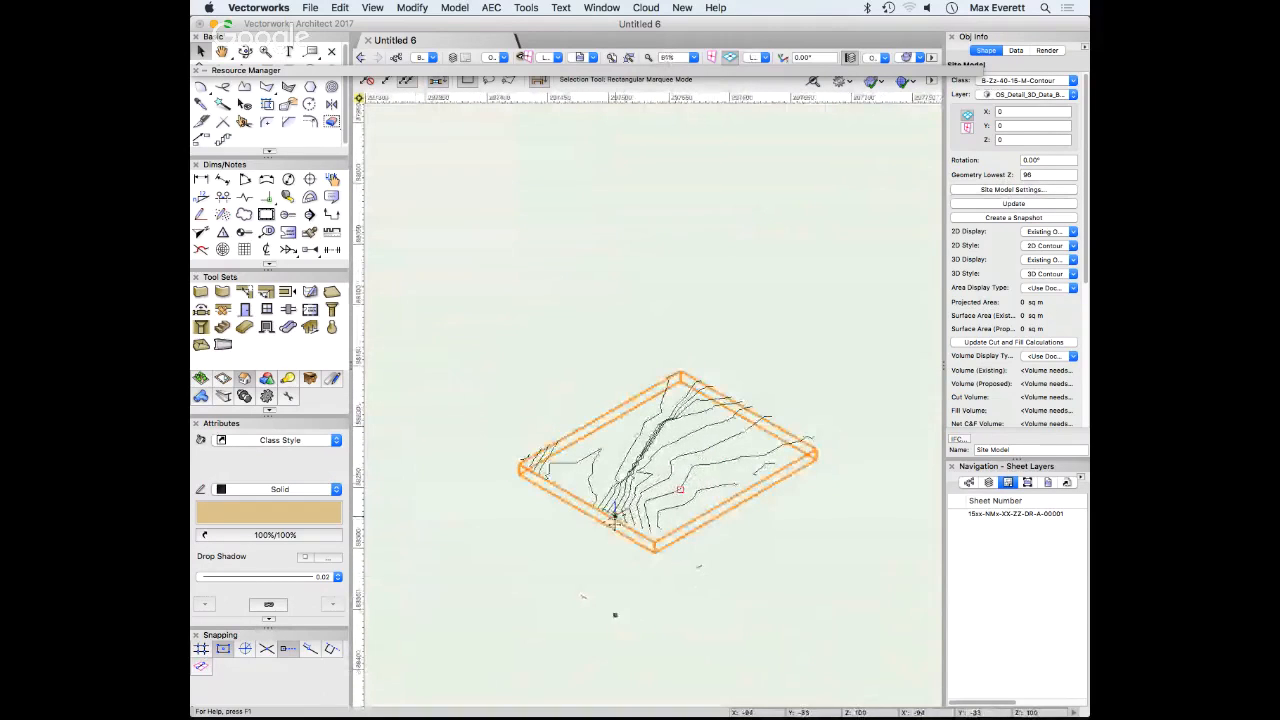
ctrl+middle_drag(638, 531, 720, 512)
scroll(722, 509, up, 1)
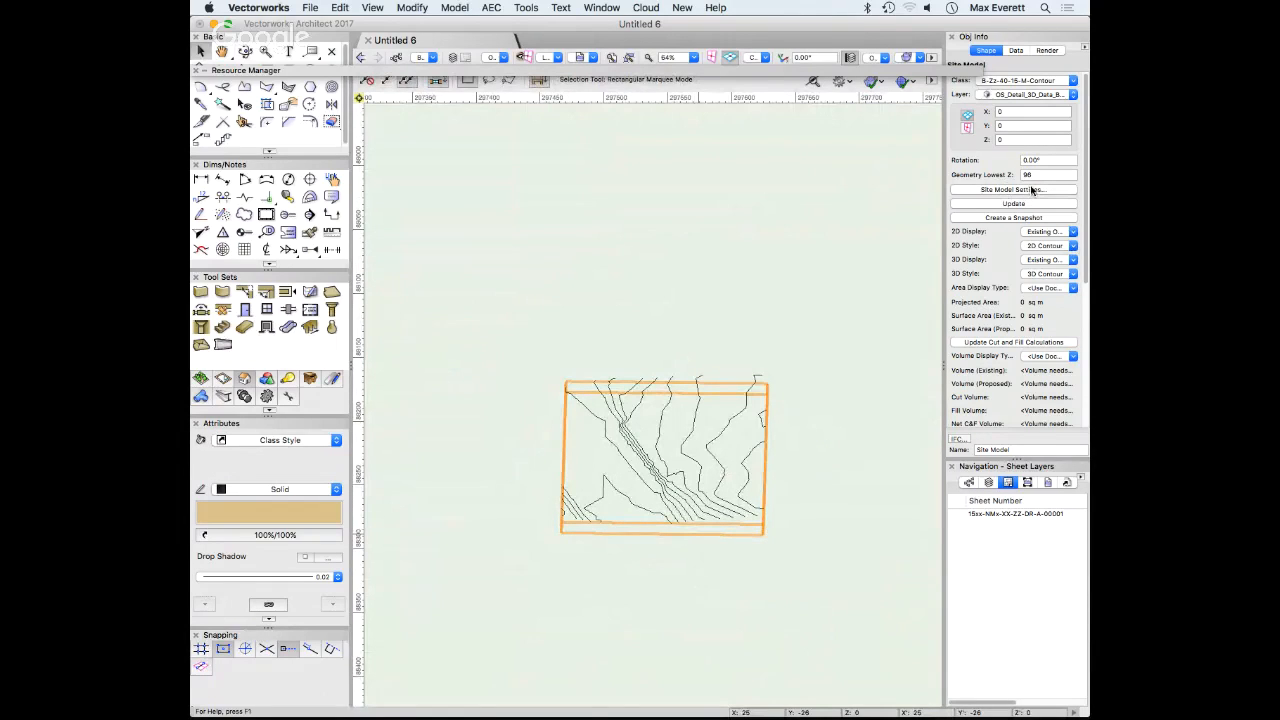
Set the site model's 3D display style to 3D Extruded Contour
click(1033, 190)
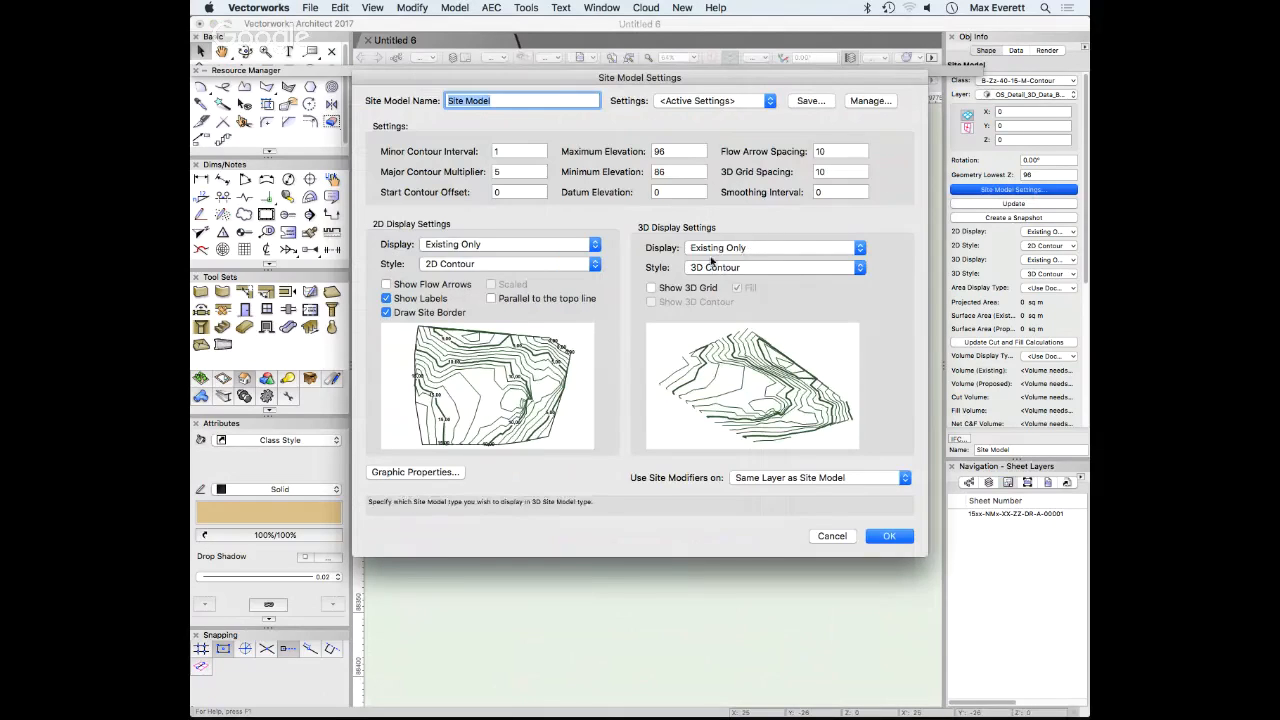
click(770, 267)
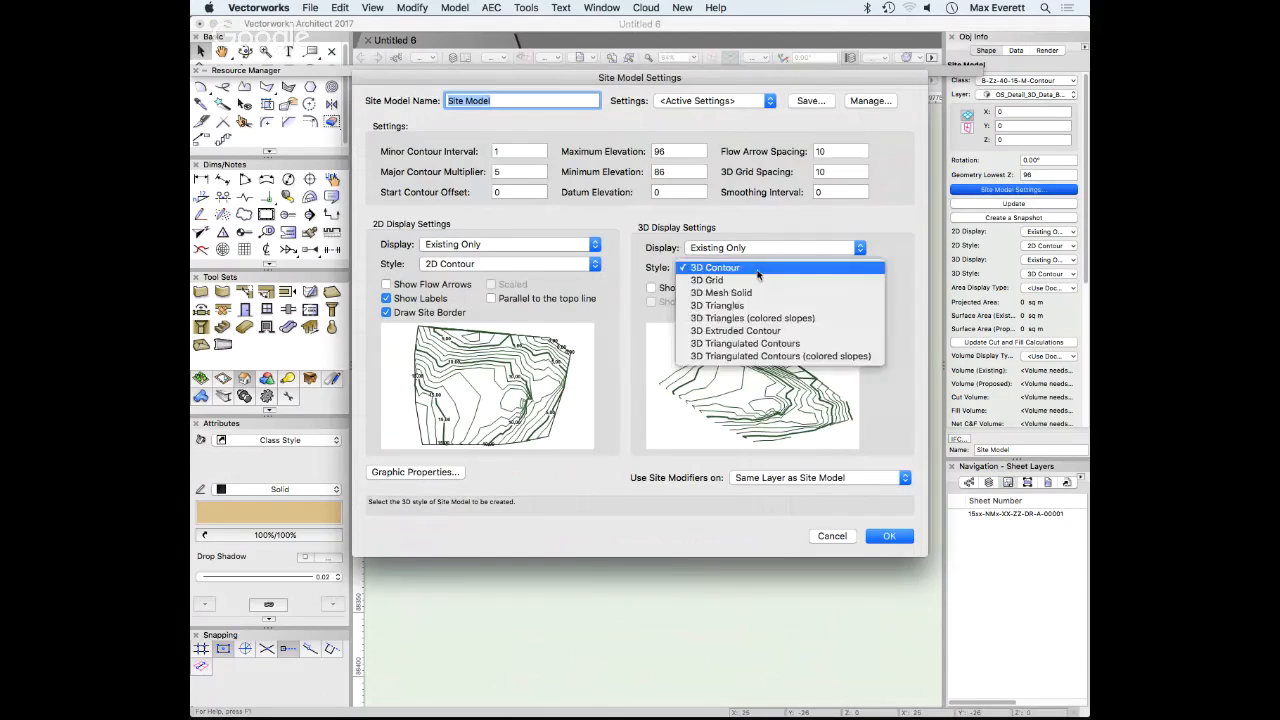
click(800, 336)
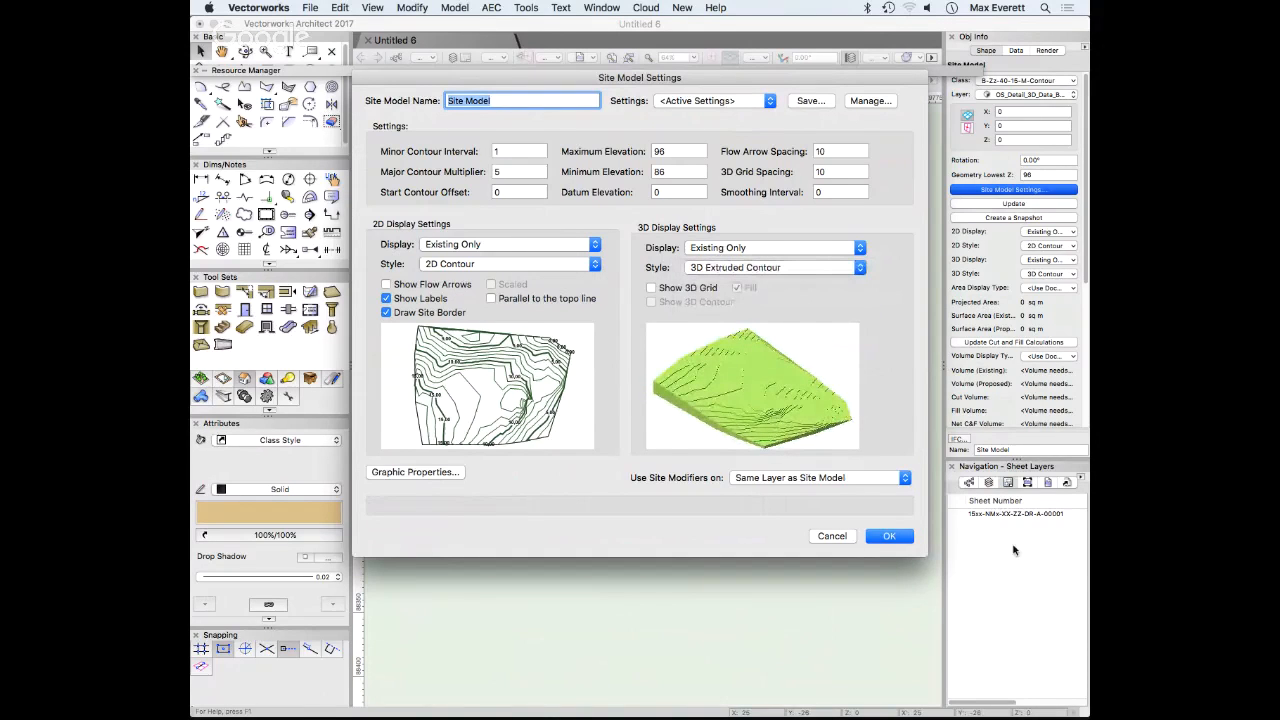
click(903, 541)
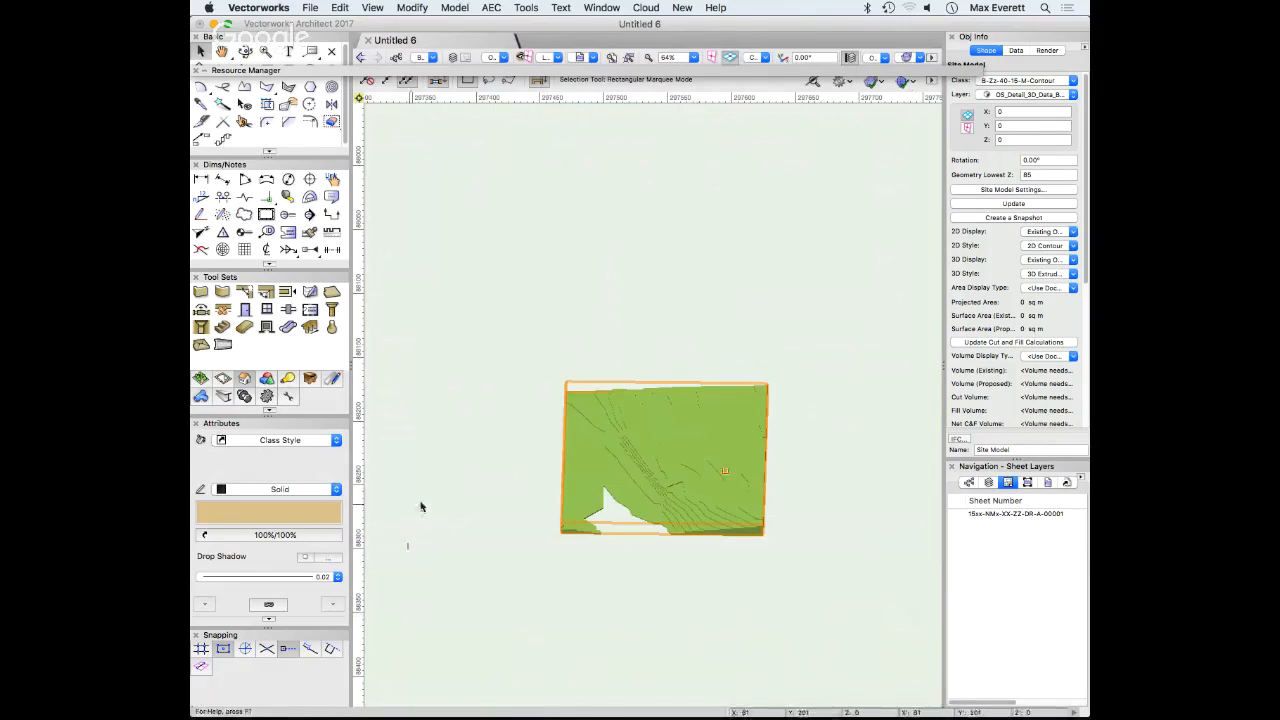
Inspect the 3D extruded contour display of the site model from several sides and isometric angles
scroll(622, 498, up, 6)
scroll(622, 498, down, 5)
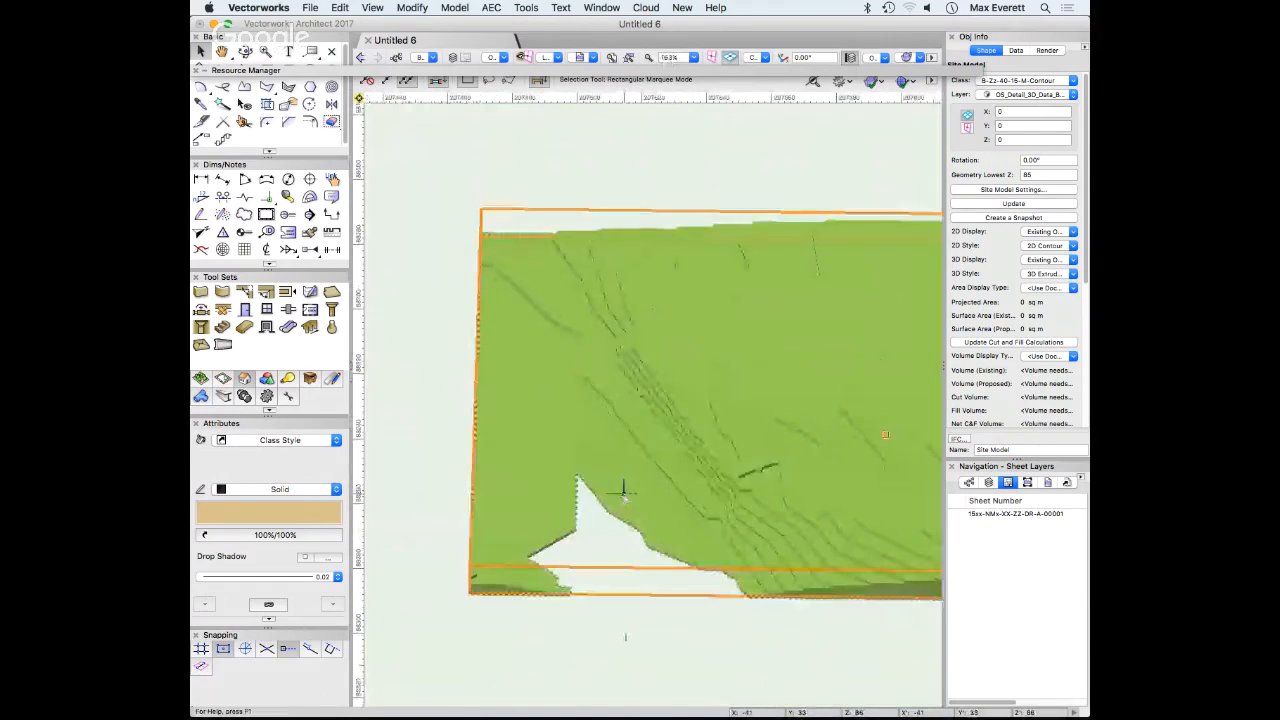
super+middle_drag(622, 498, 625, 499)
key(1)
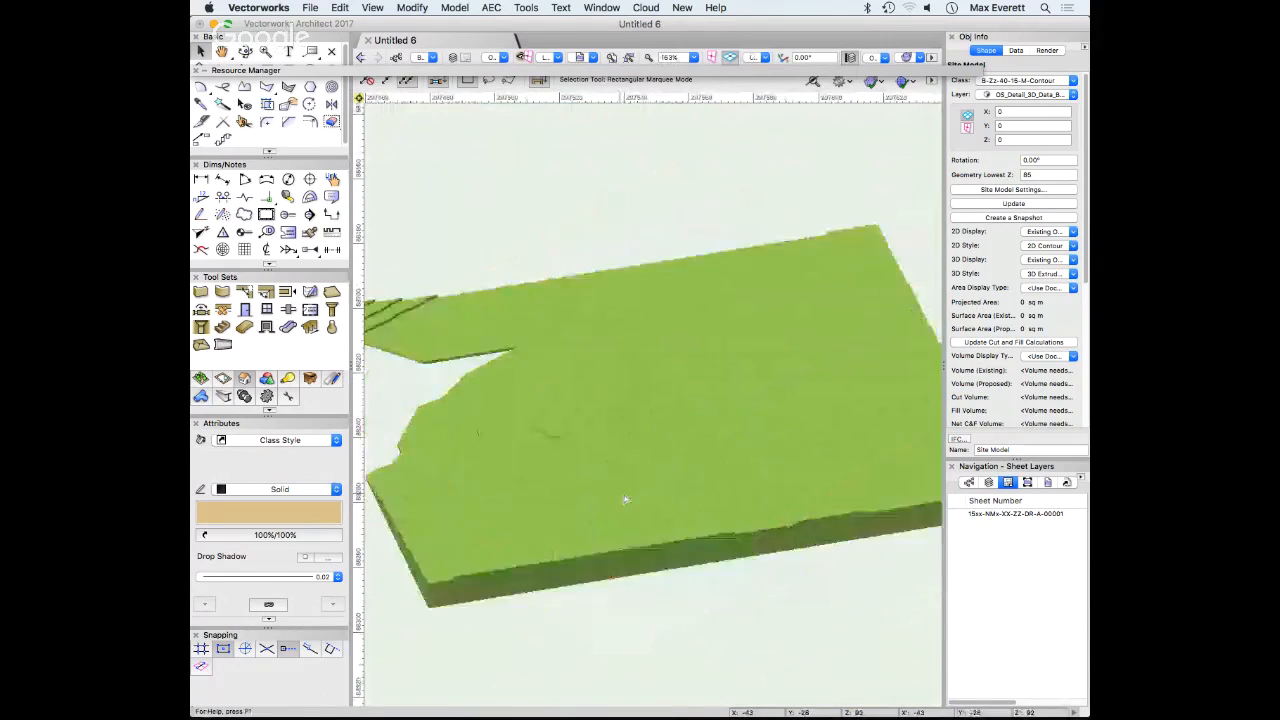
key(3)
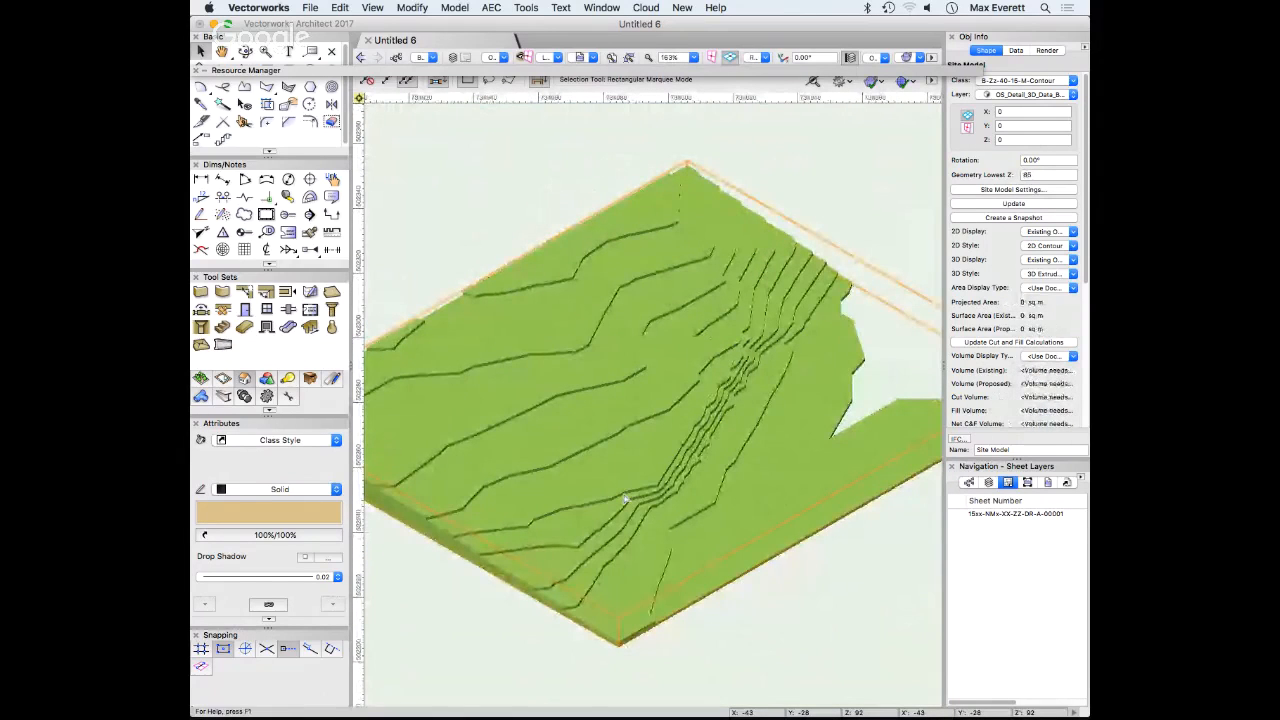
super+middle_drag(809, 398, 756, 403)
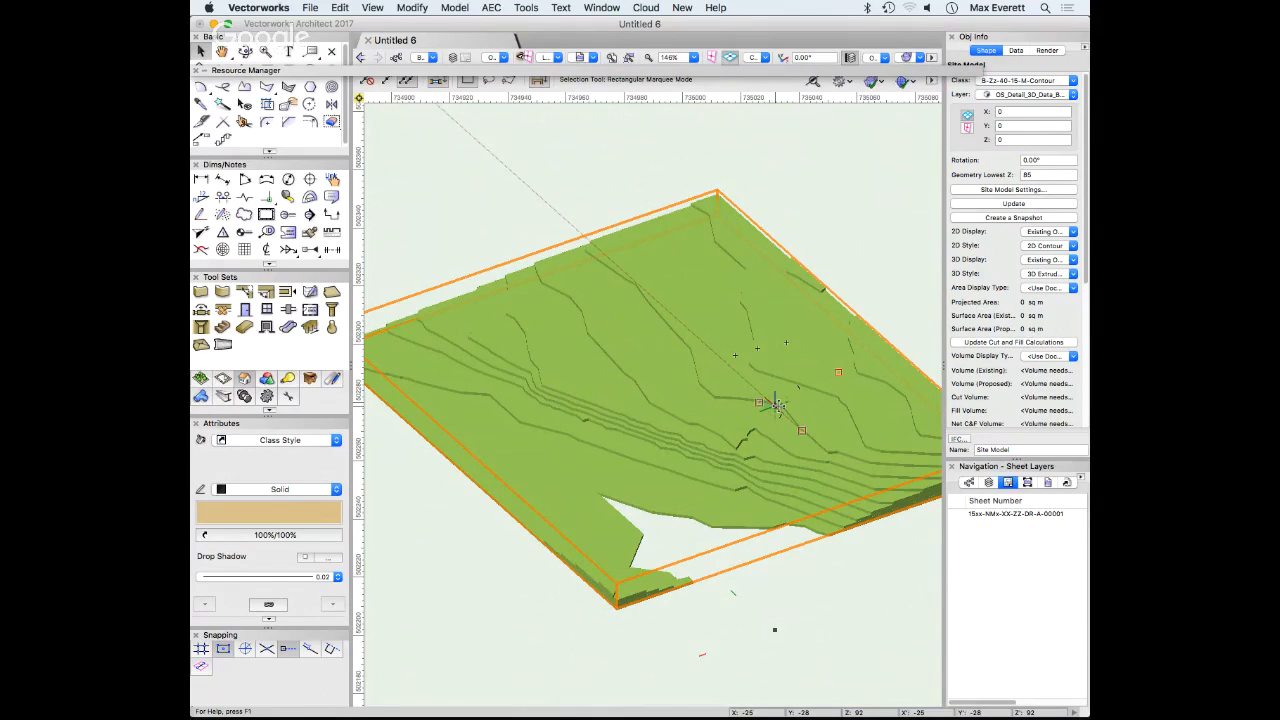
Return to Top/Plan view, activate the Site Modifiers tool and move the Resource Manager clear of the tool's modes
key(super+5)
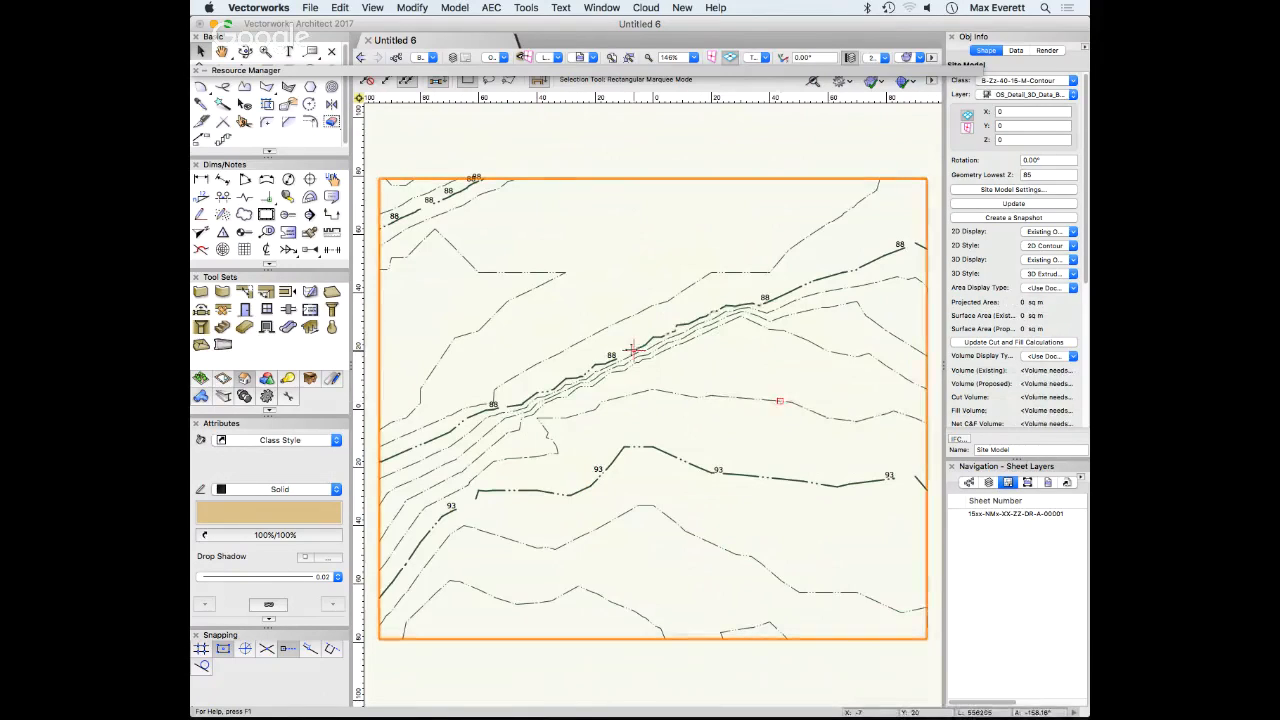
click(203, 381)
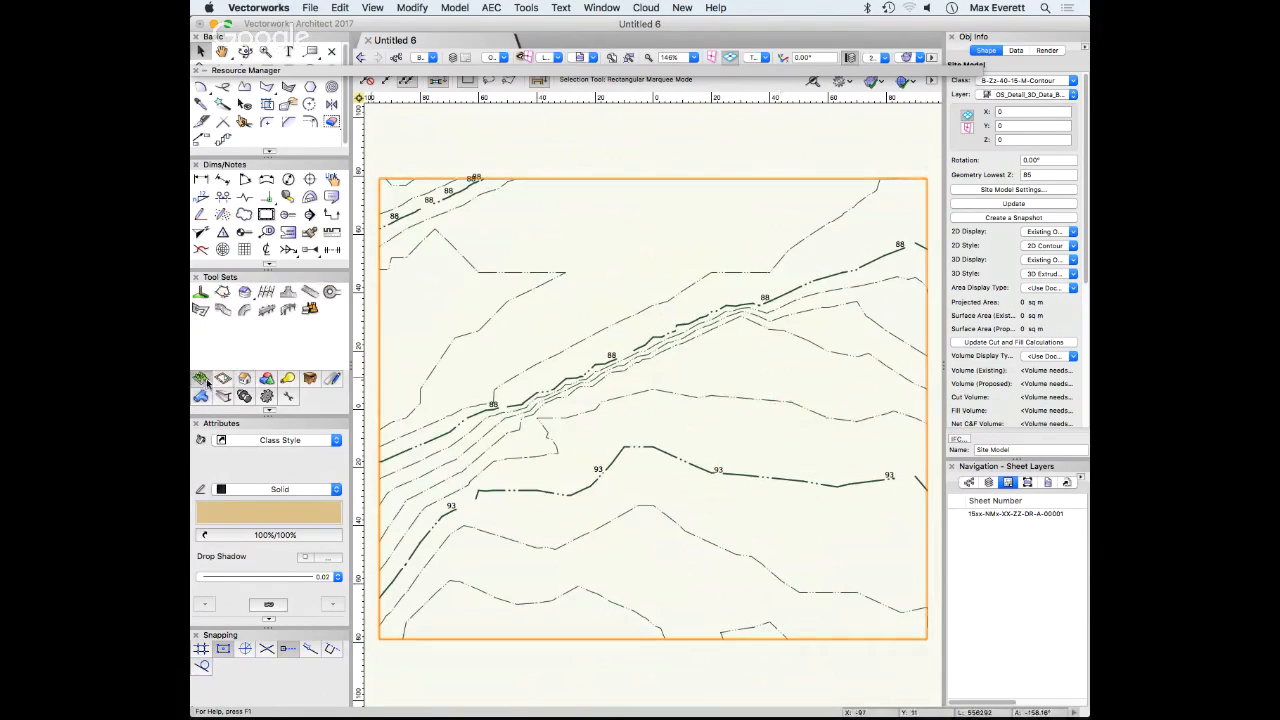
click(203, 381)
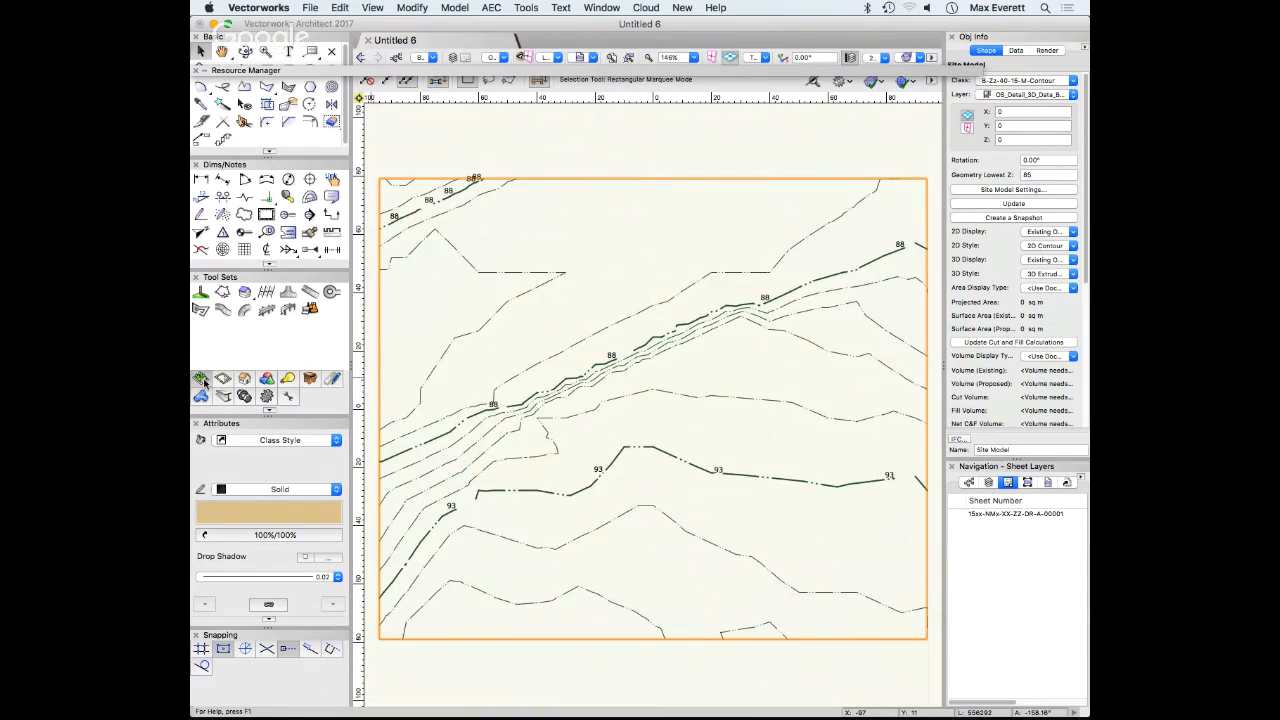
click(311, 310)
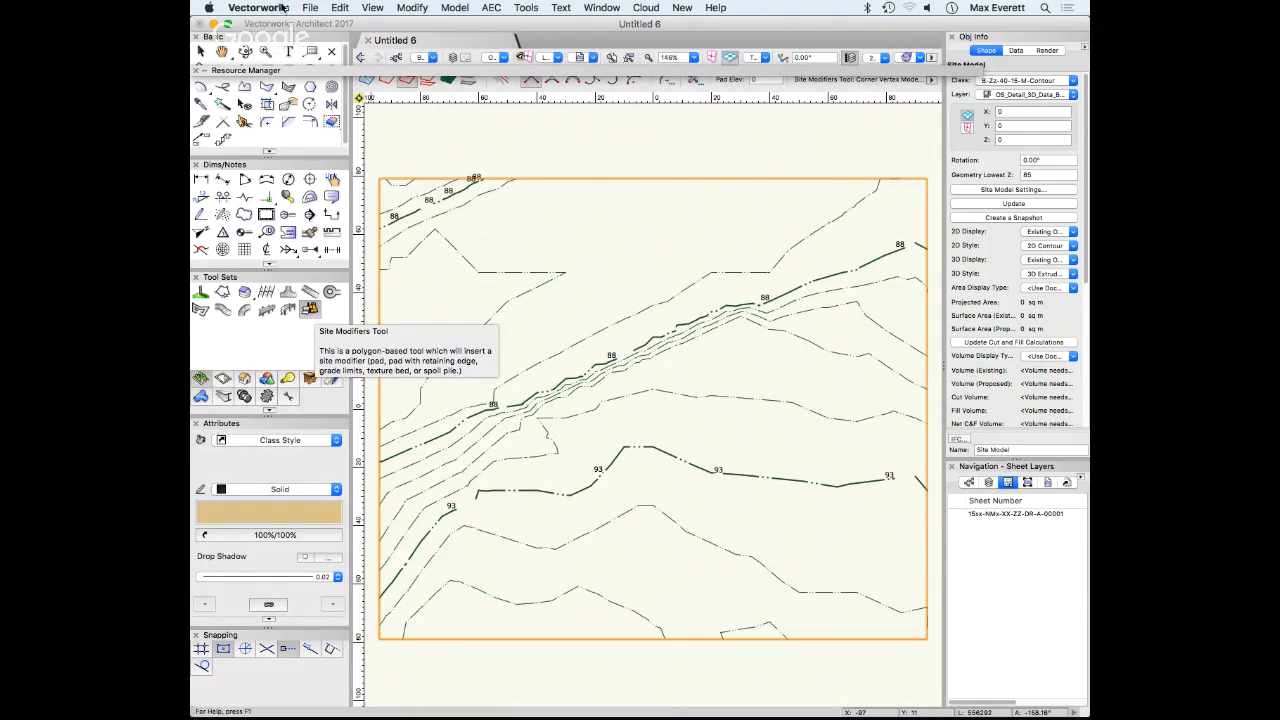
mouse_move(393, 73)
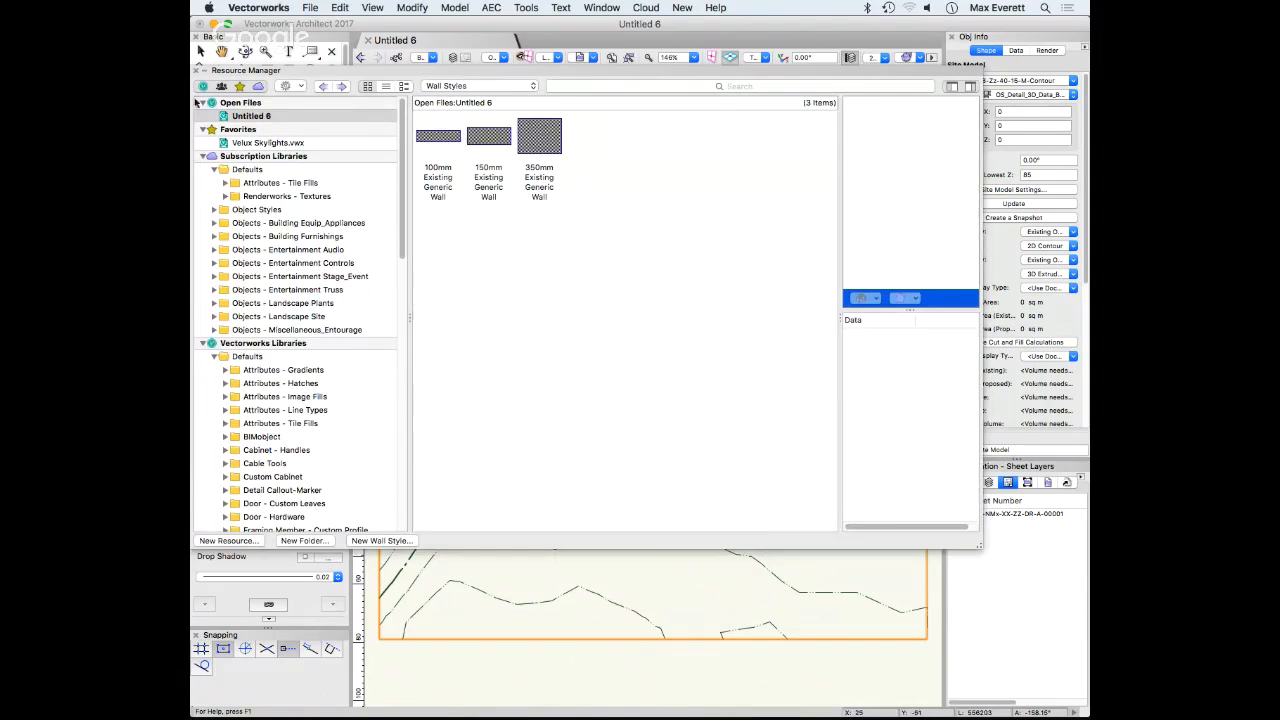
drag(213, 71, 258, 32)
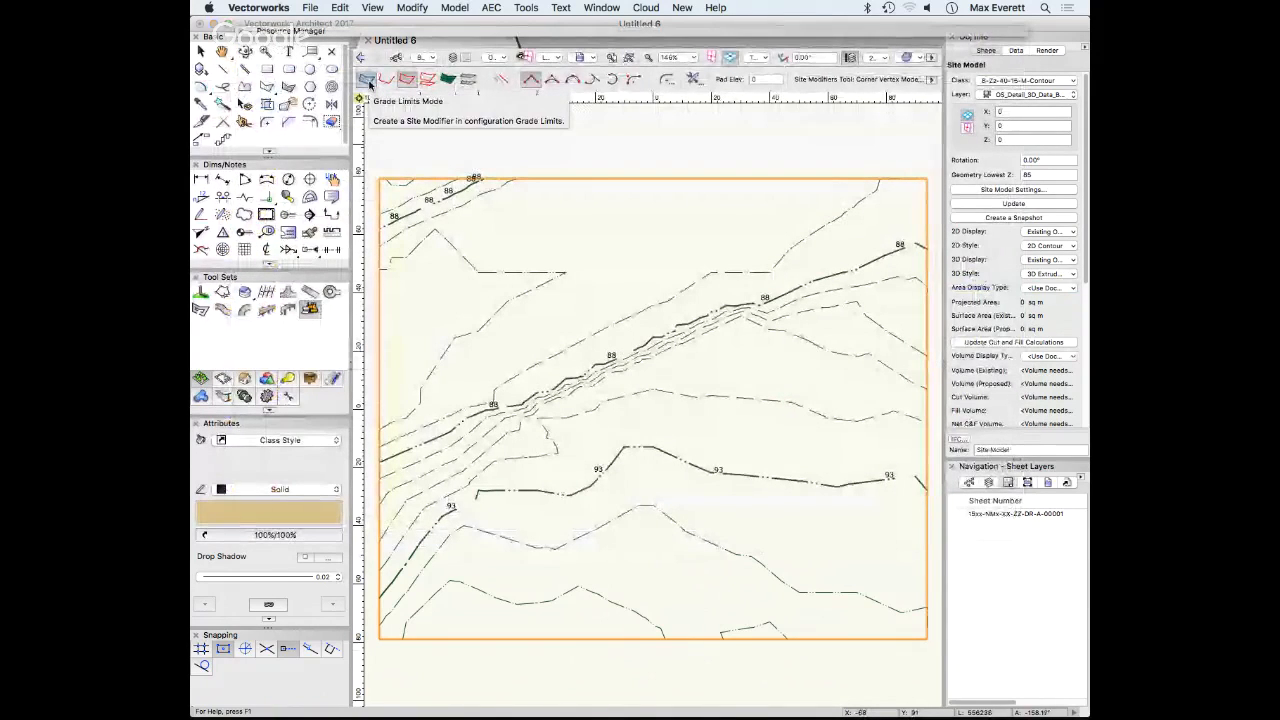
Review the Site Modifiers tool's modes and try drawing a Grade Limits modifier just outside the site model
click(370, 83)
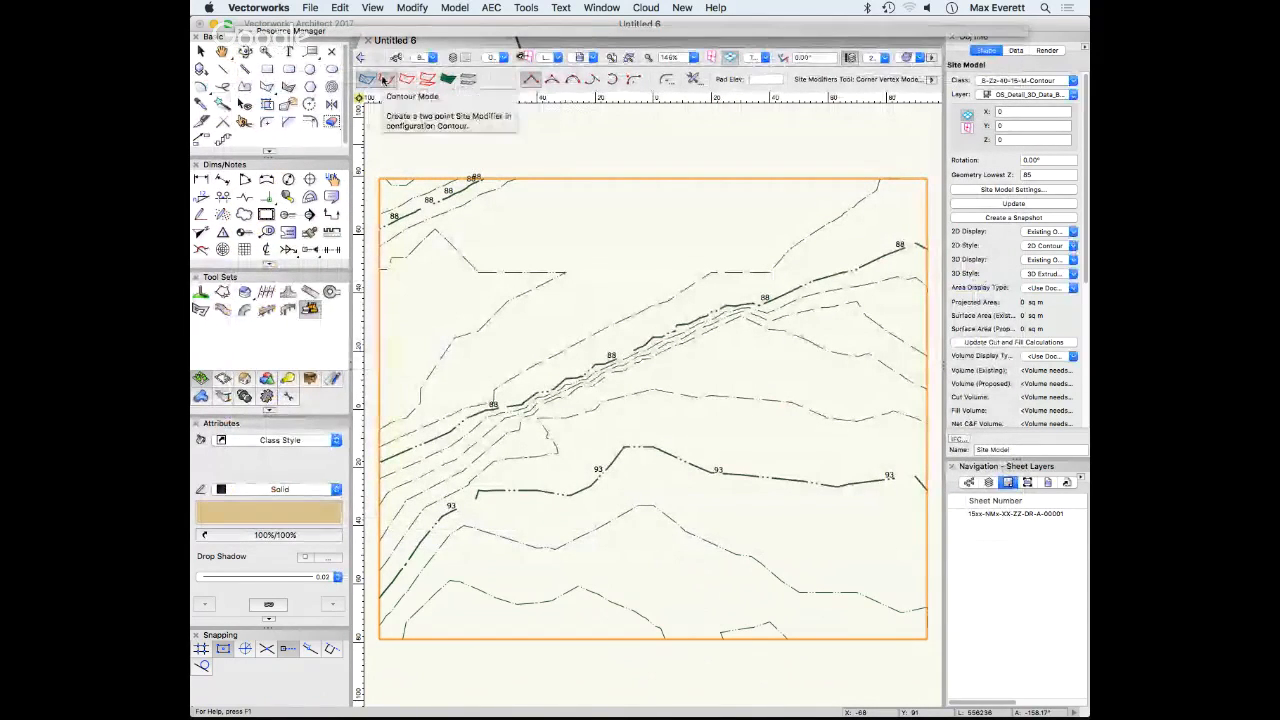
click(386, 82)
click(406, 83)
click(427, 82)
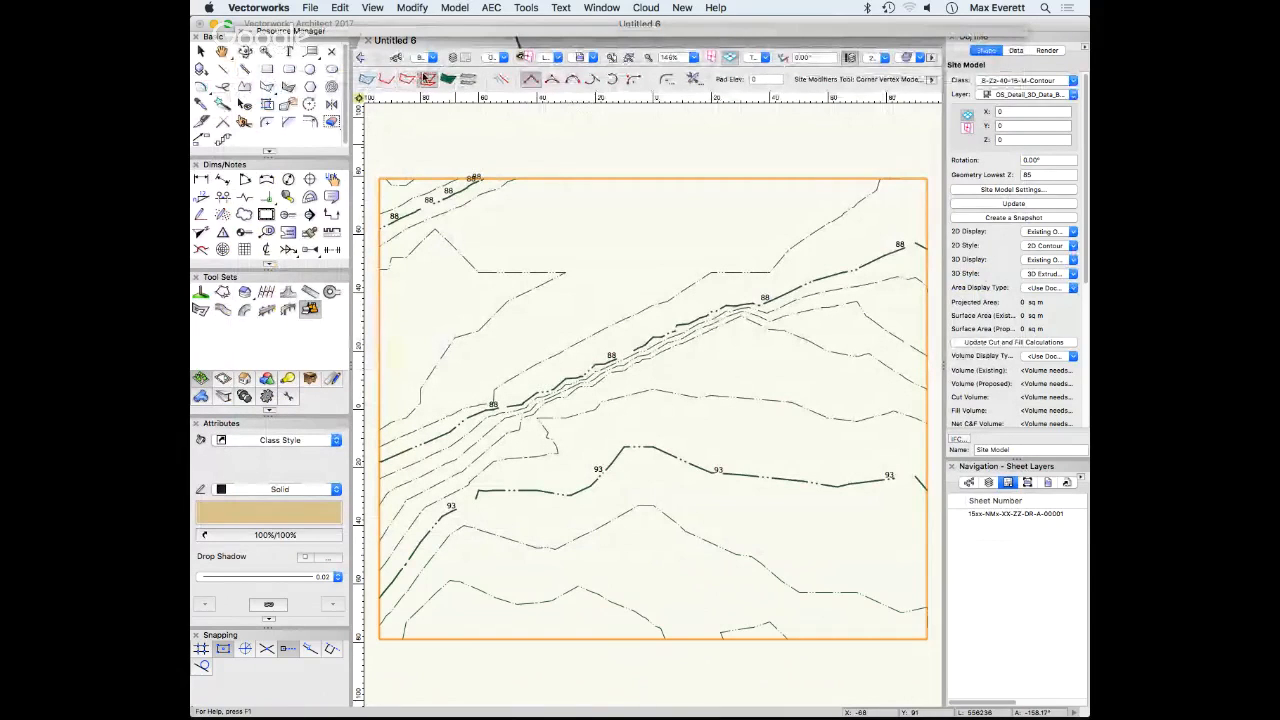
click(365, 82)
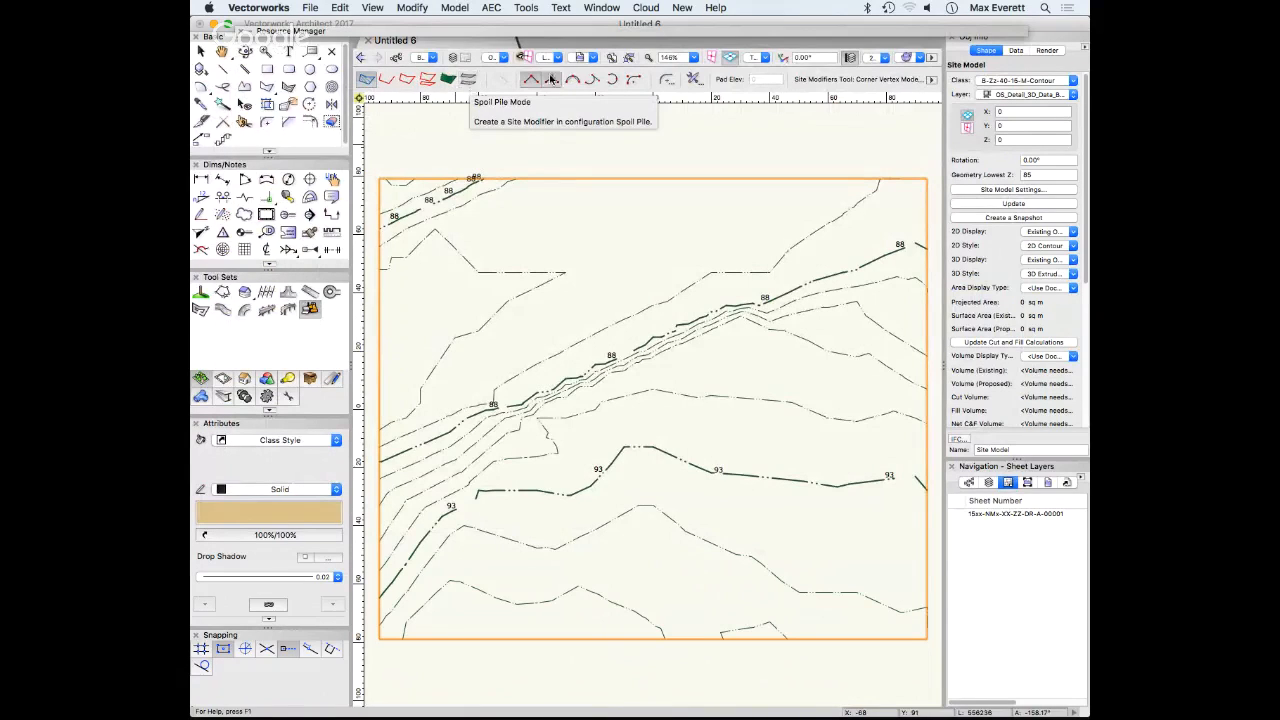
click(697, 149)
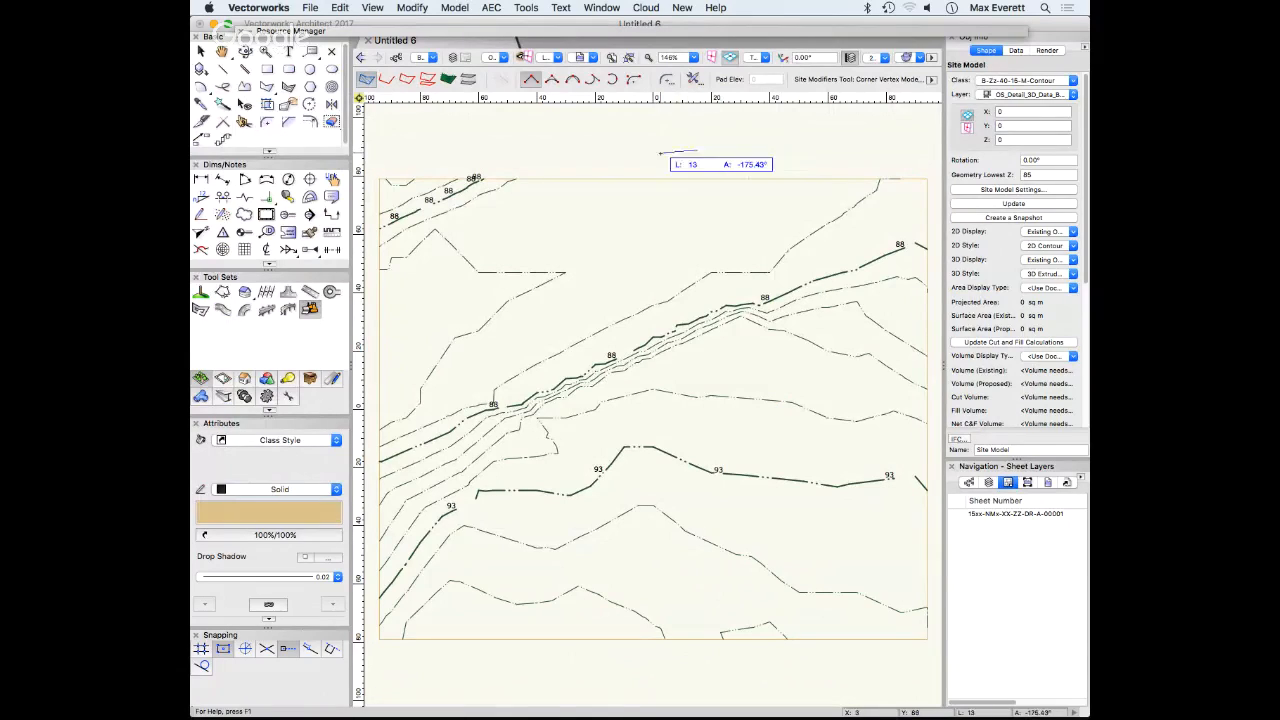
double_click(660, 154)
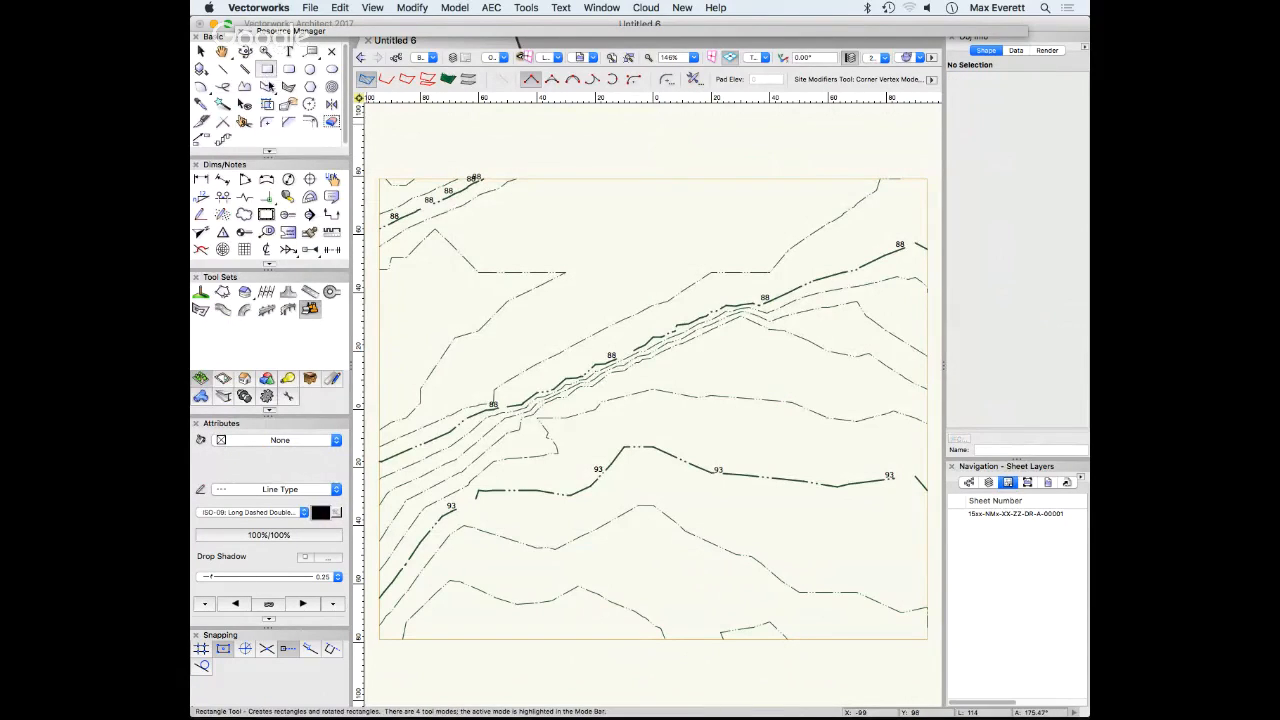
Draw a three-point rotated rectangle about 101 by 50 across the steep band of contours between levels 88 and 93
click(266, 68)
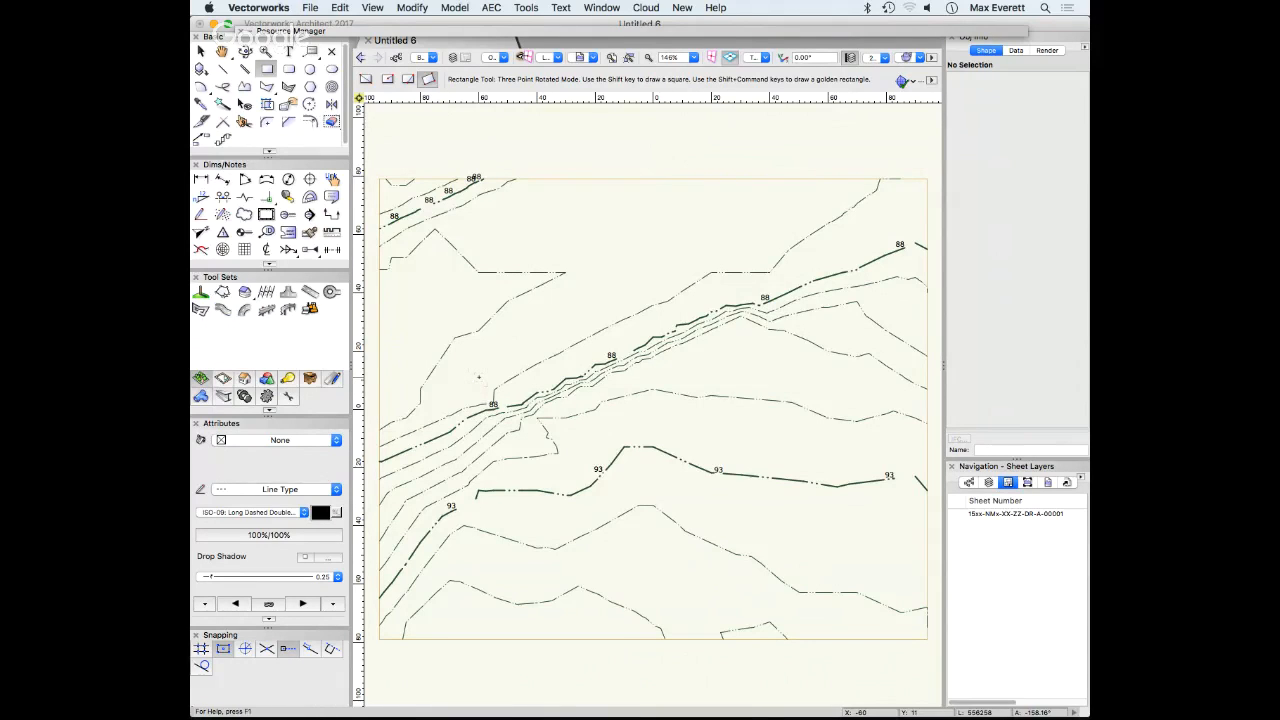
key(1)
ctrl+middle_drag(556, 413, 643, 400)
key(0)
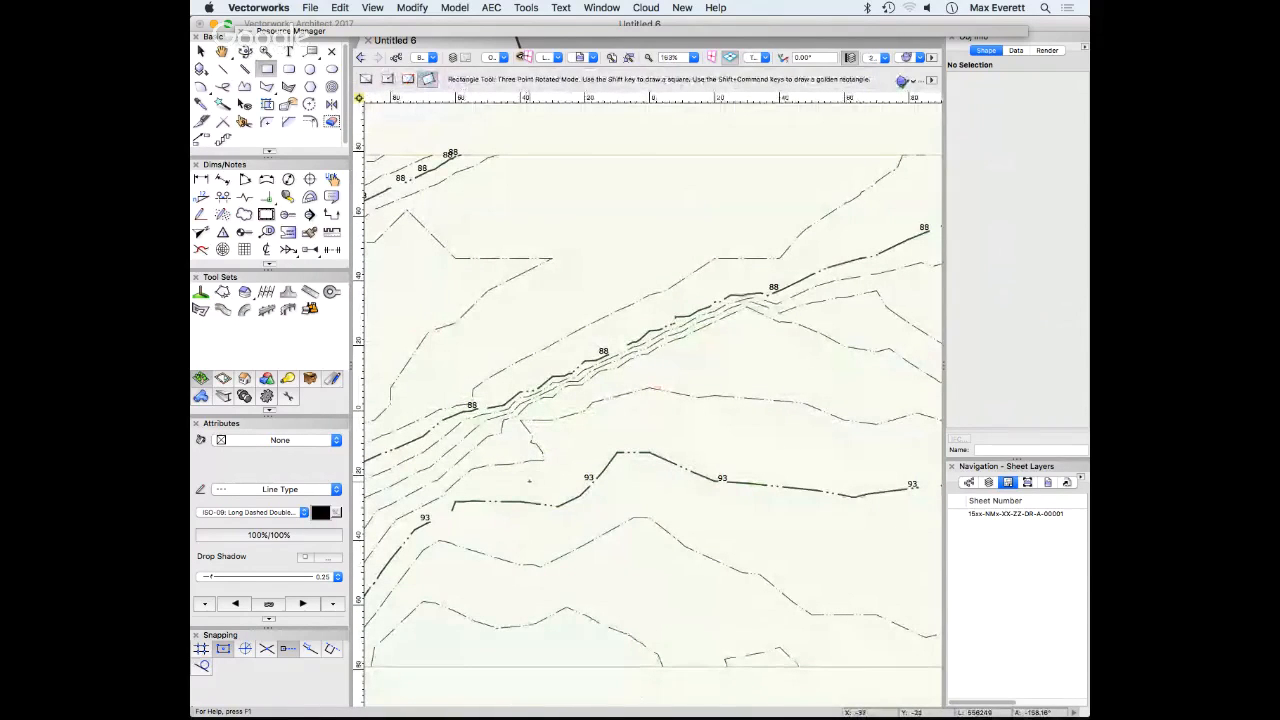
click(466, 380)
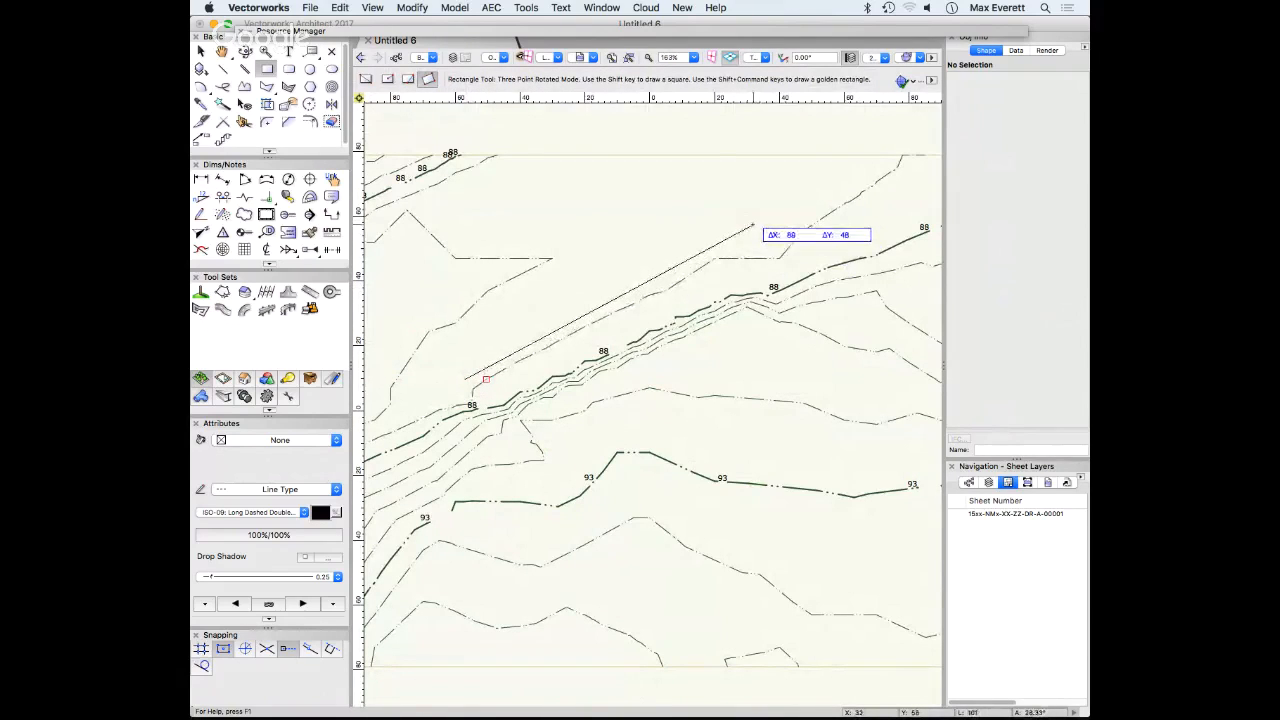
click(754, 227)
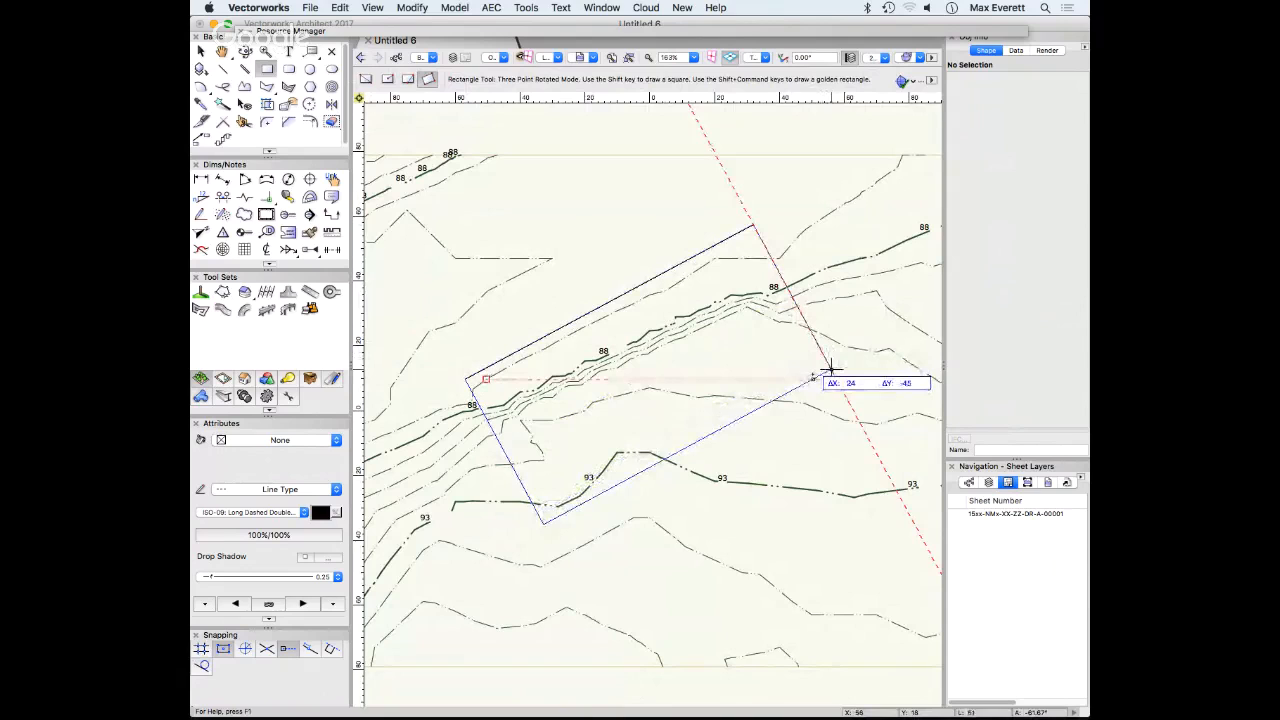
click(829, 369)
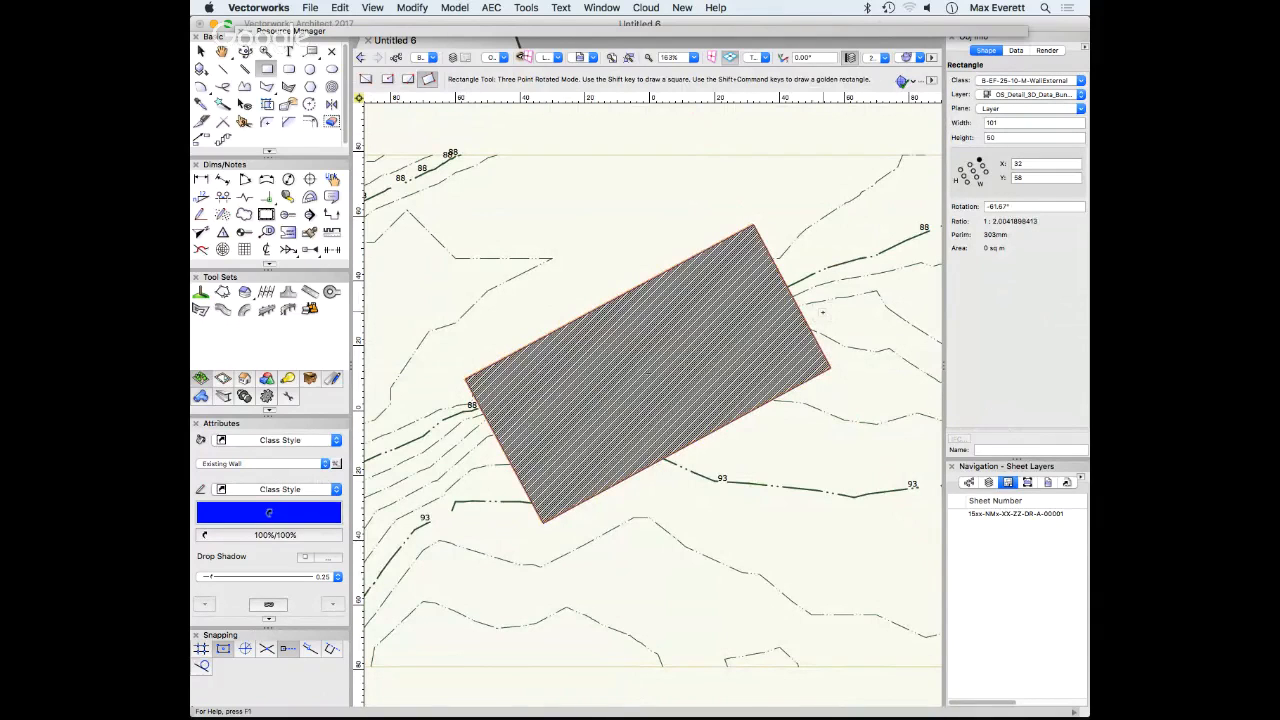
key(x)
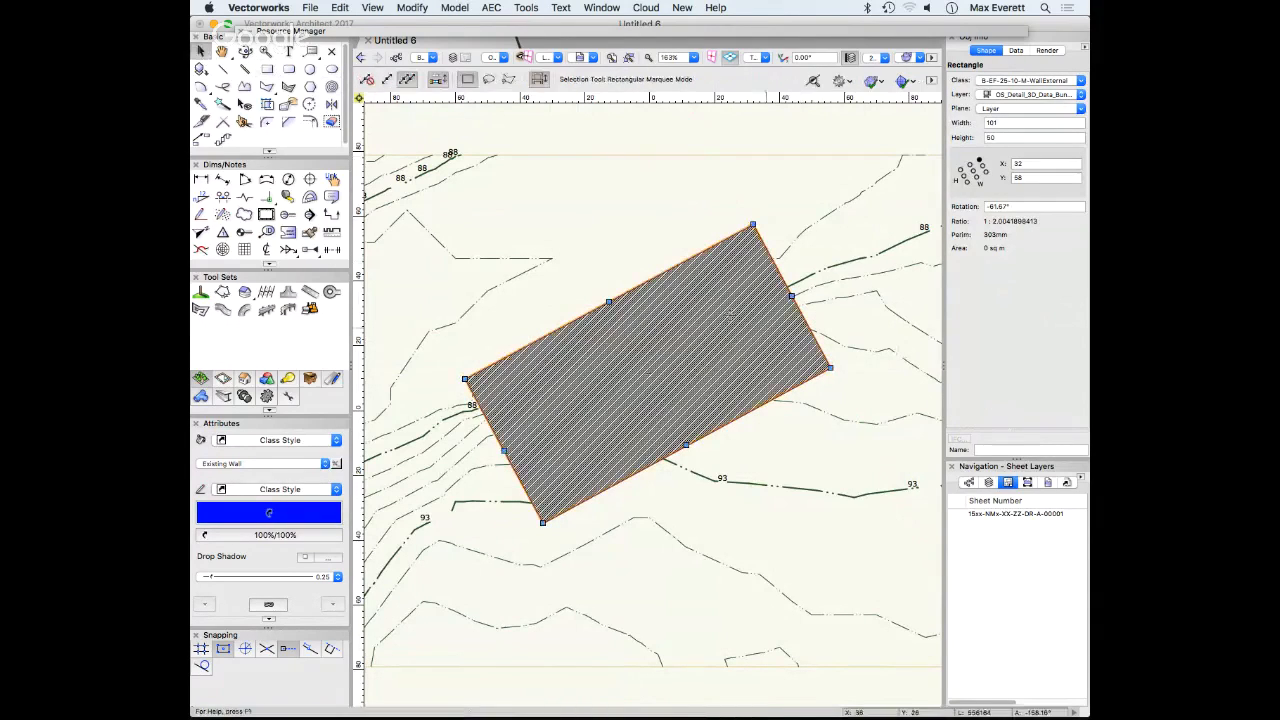
Create a Site Modifier object from the rectangle with Create Objects from Shapes, showing the properties dialog and keeping the source shape
right_click(728, 314)
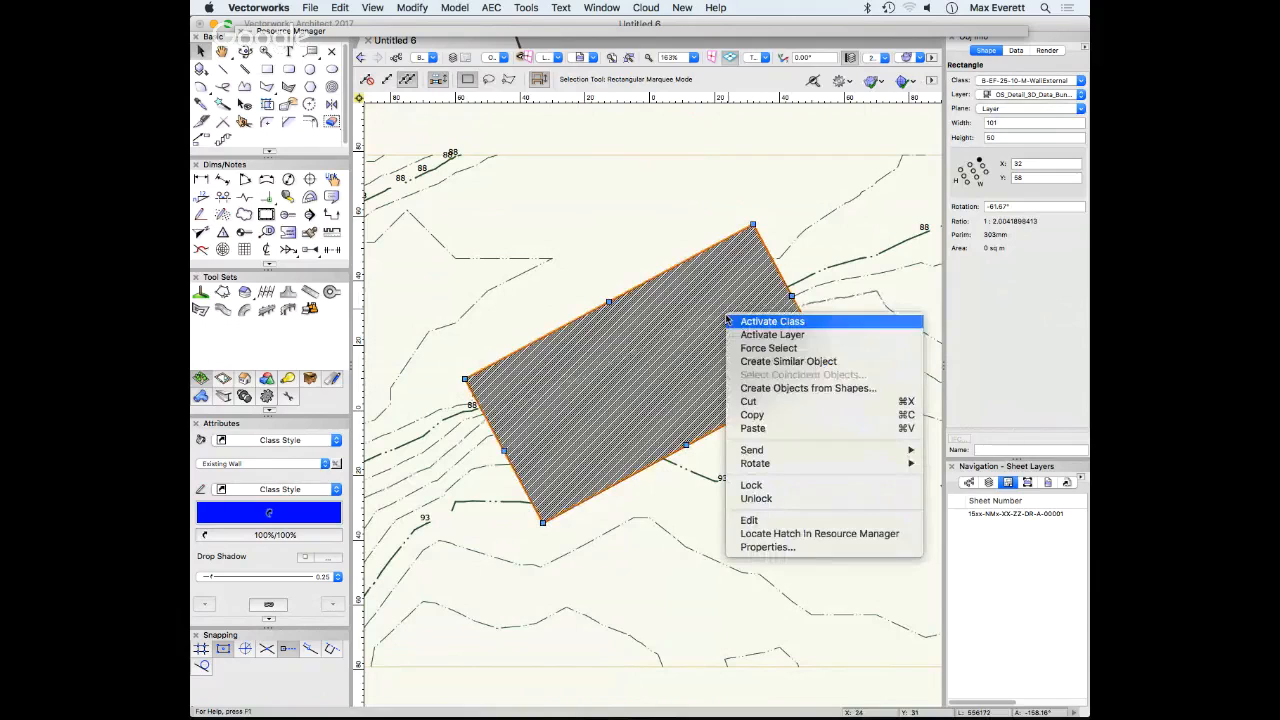
click(832, 392)
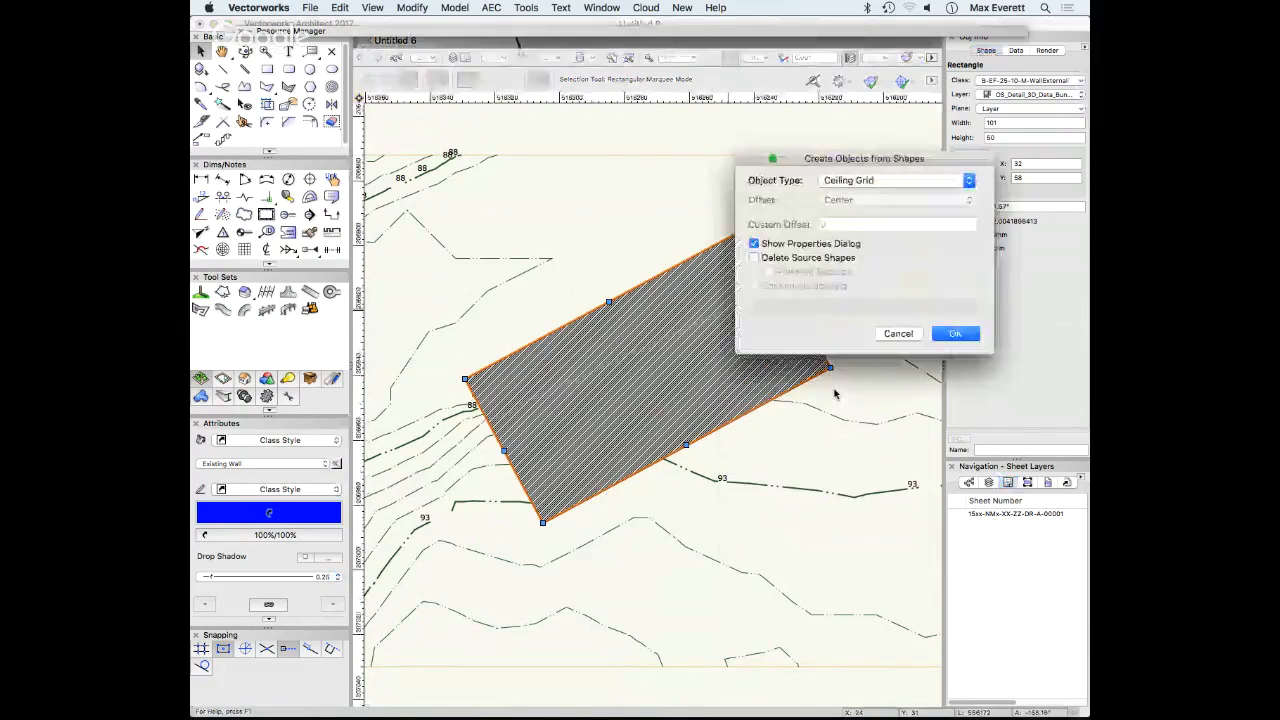
drag(845, 160, 590, 139)
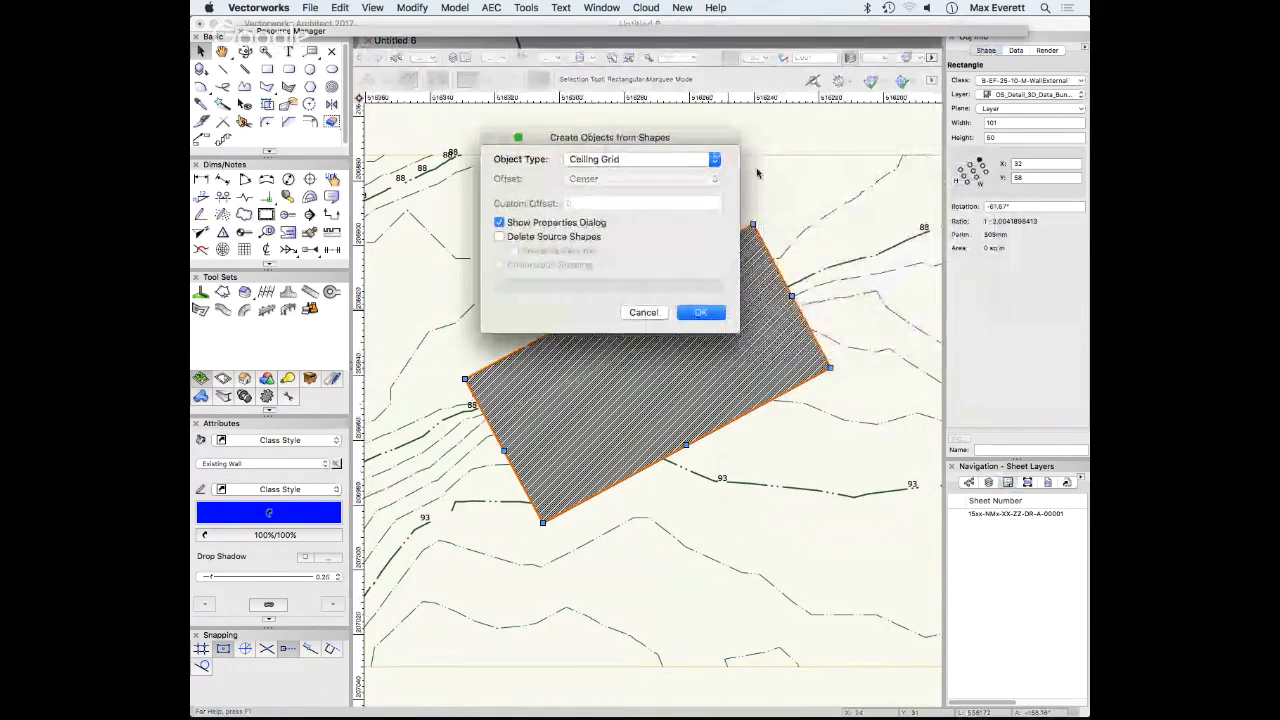
click(673, 160)
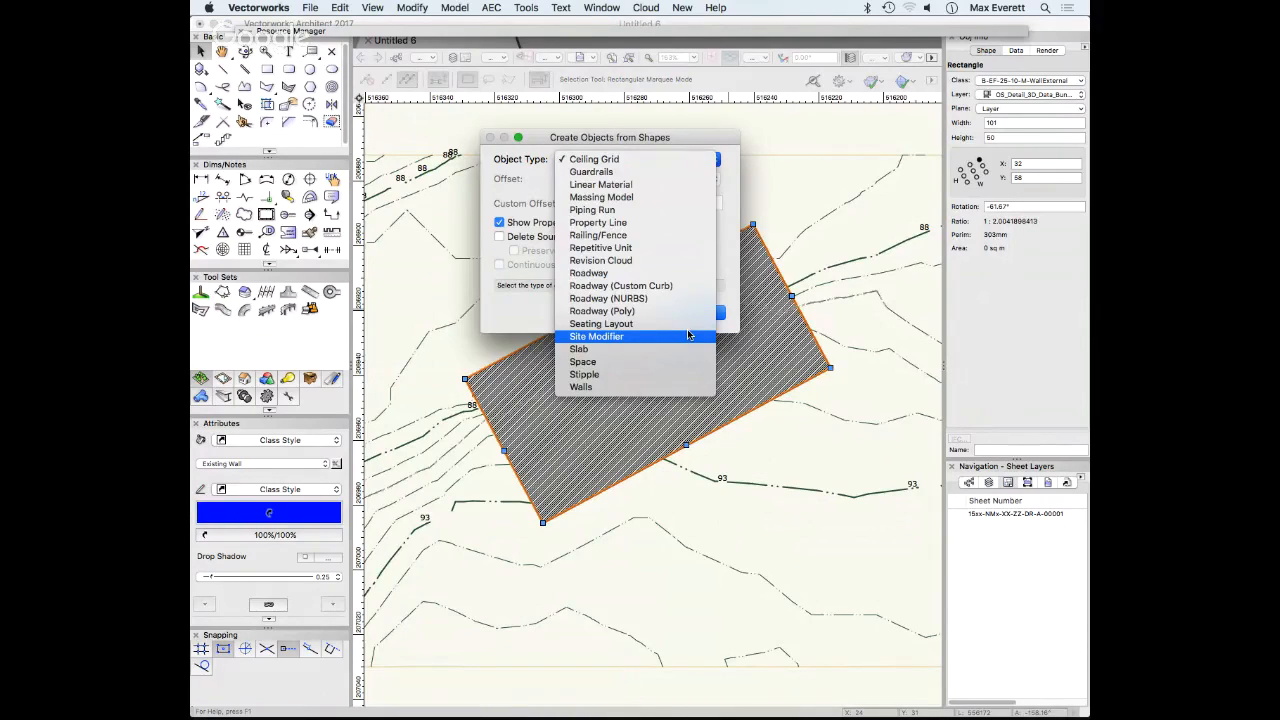
click(621, 337)
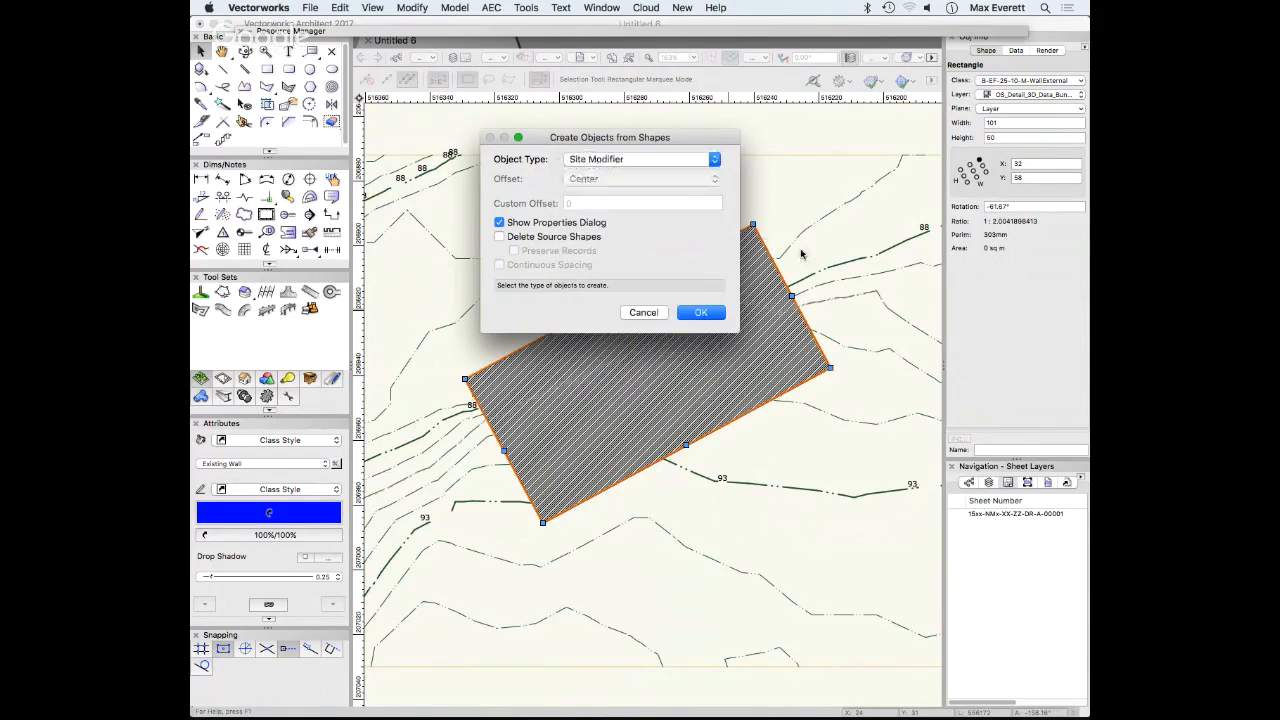
click(701, 313)
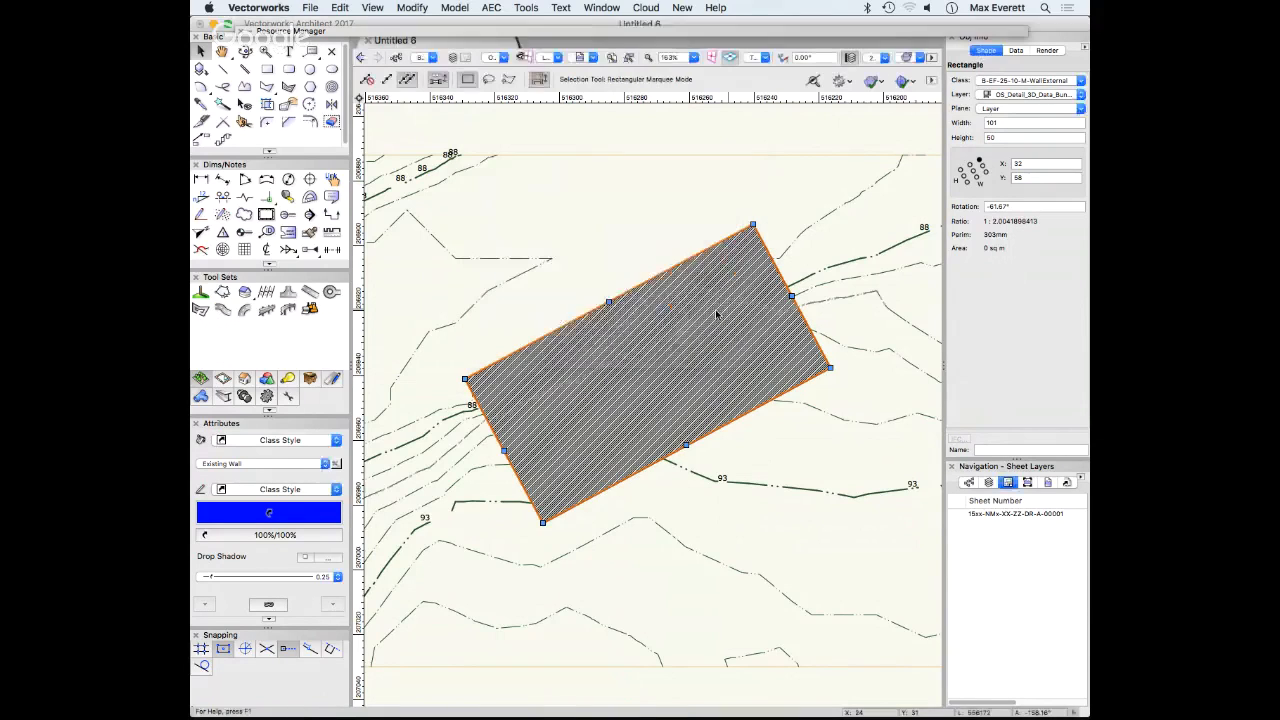
Configure the site modifier as a Pad with an elevation of 93.2
drag(665, 253, 628, 88)
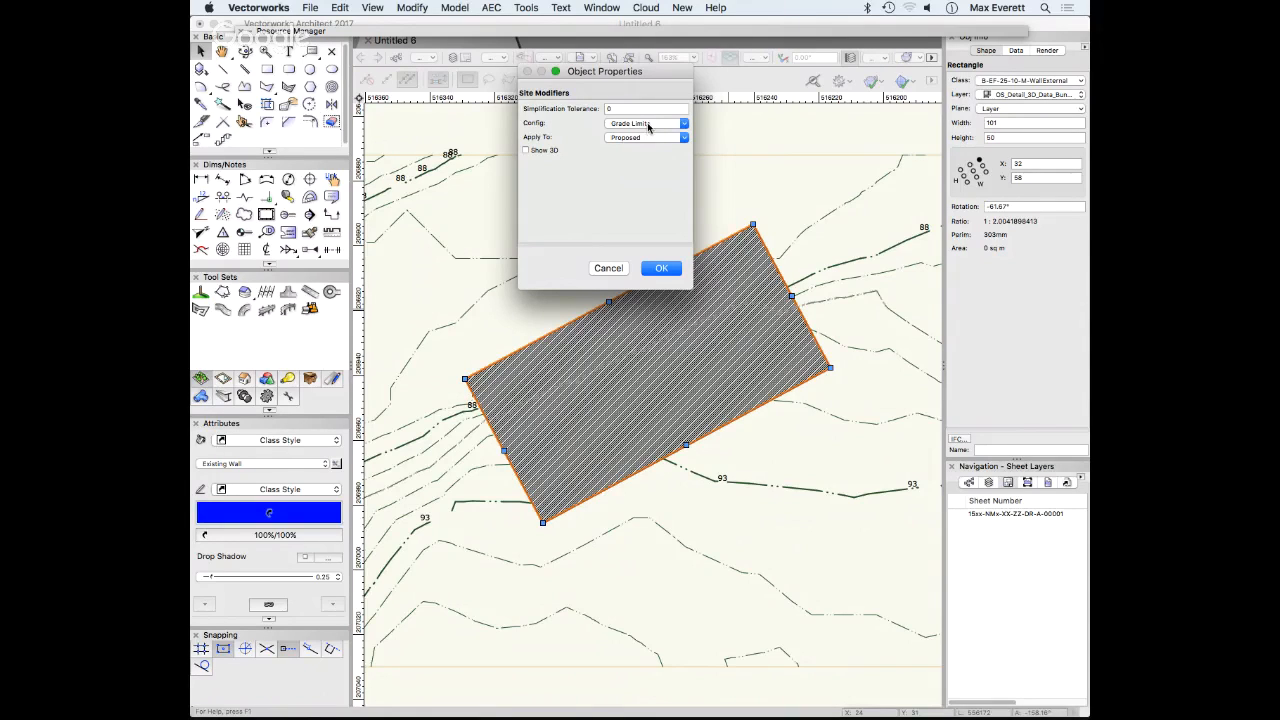
click(648, 124)
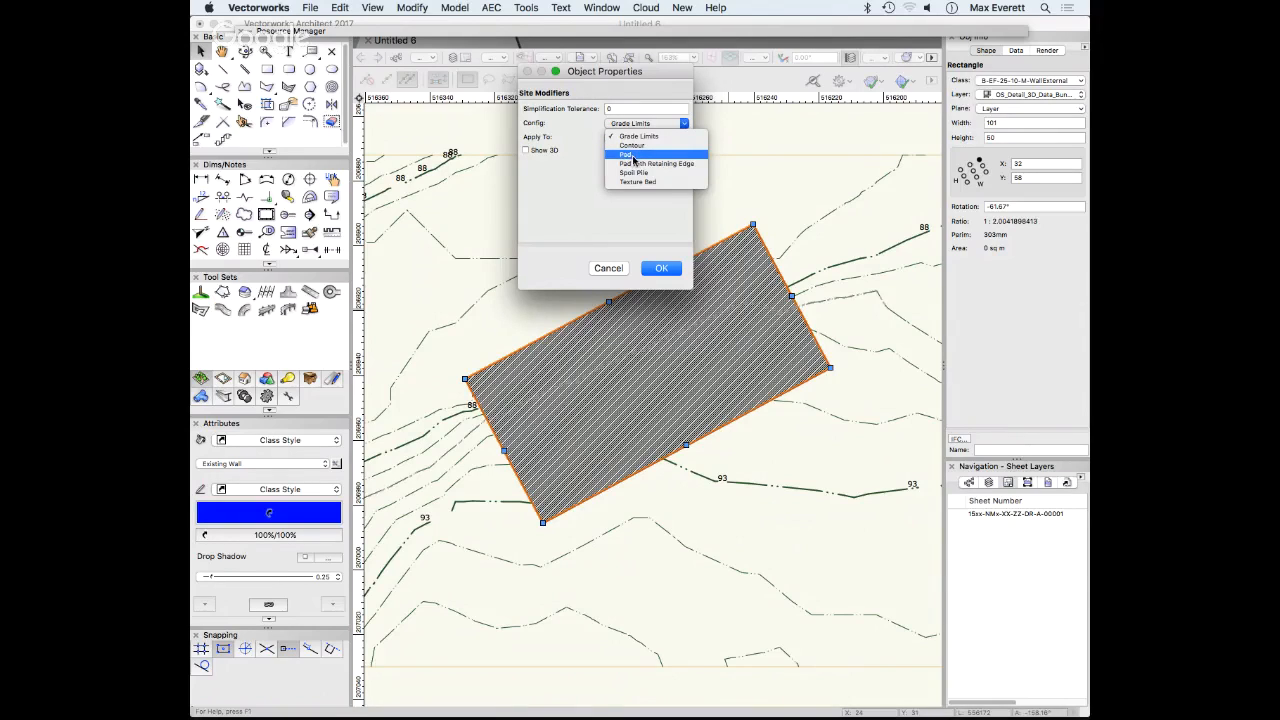
click(634, 157)
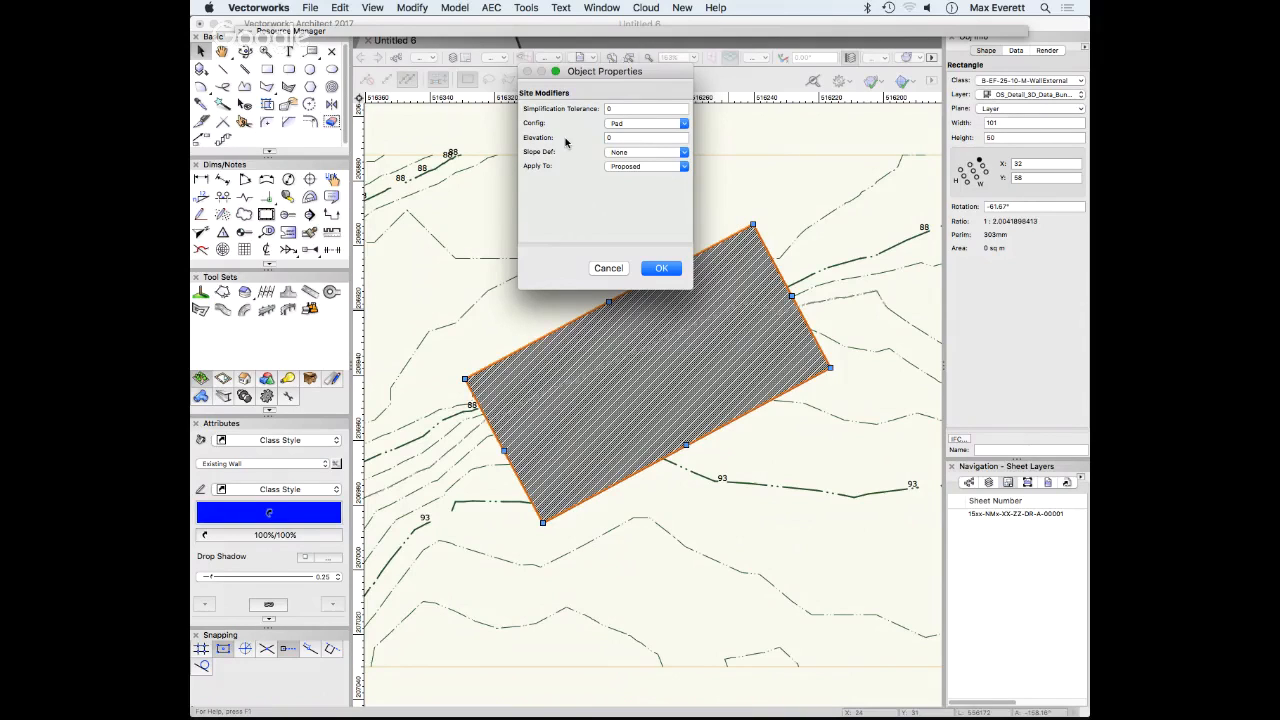
click(635, 139)
text(.2)
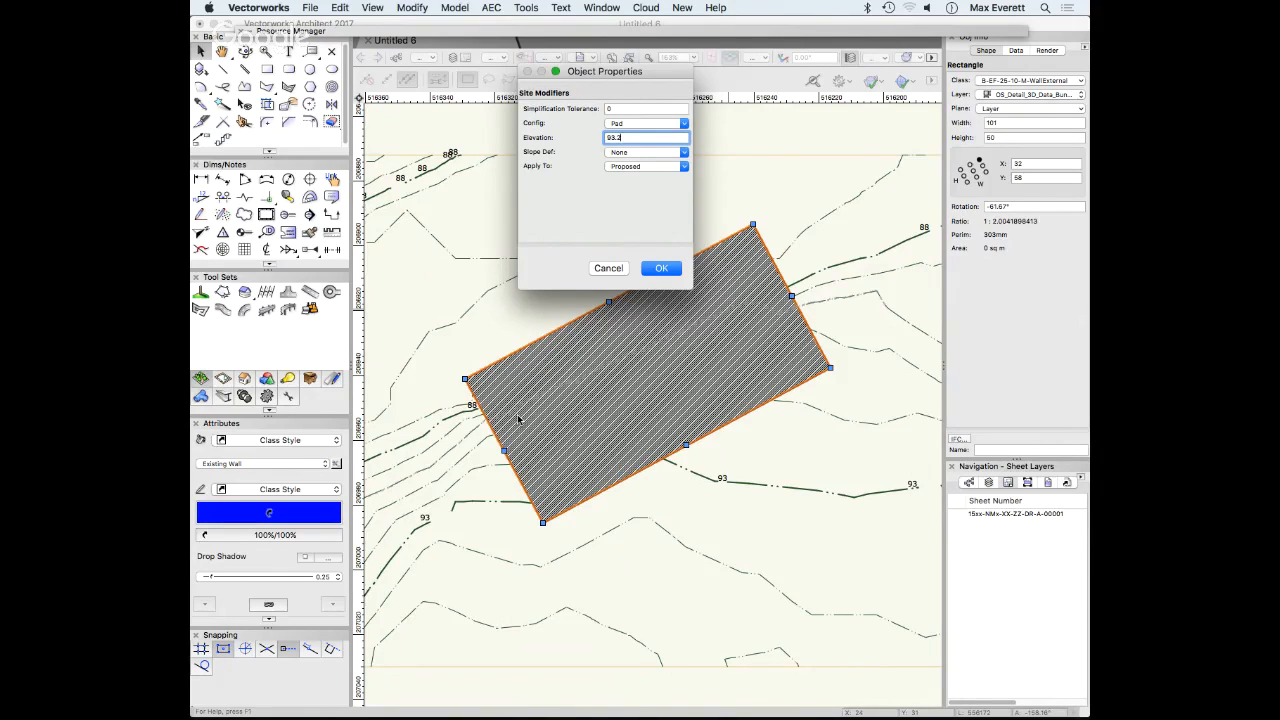
click(585, 200)
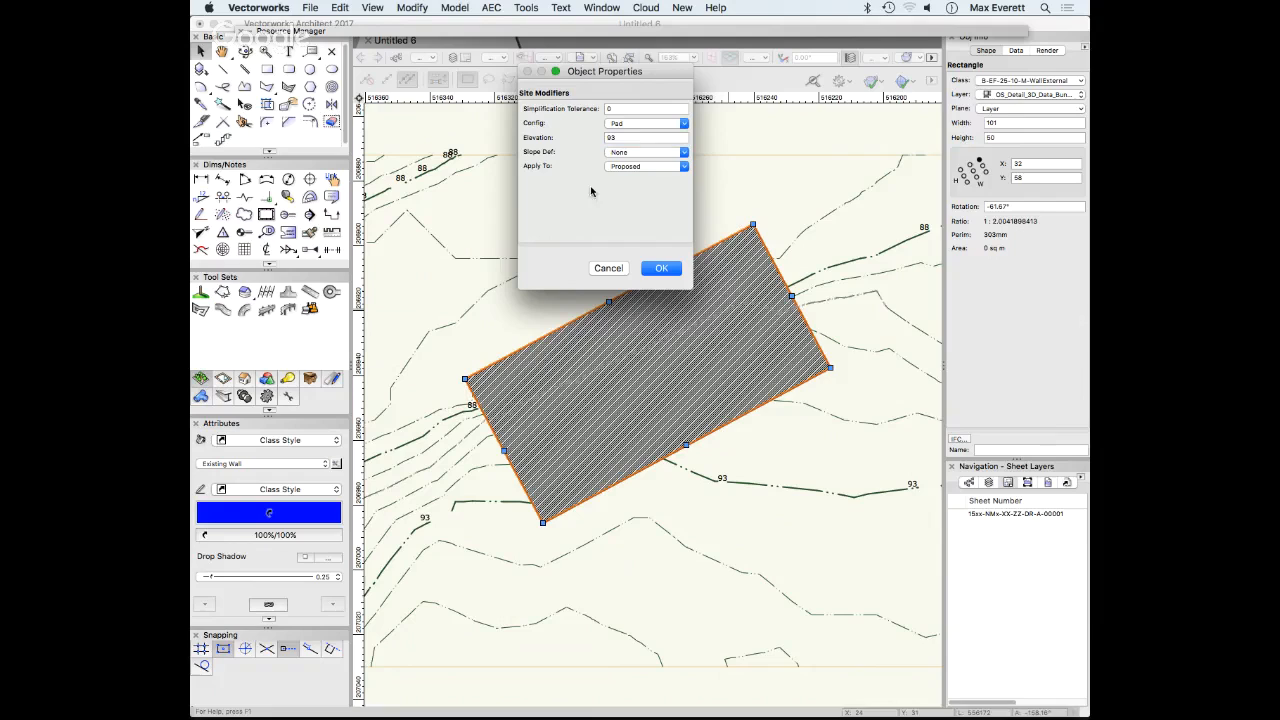
Review the Apply To choices, create the pad modifier with Proposed kept, and decline naming and saving the document for a backup
click(640, 167)
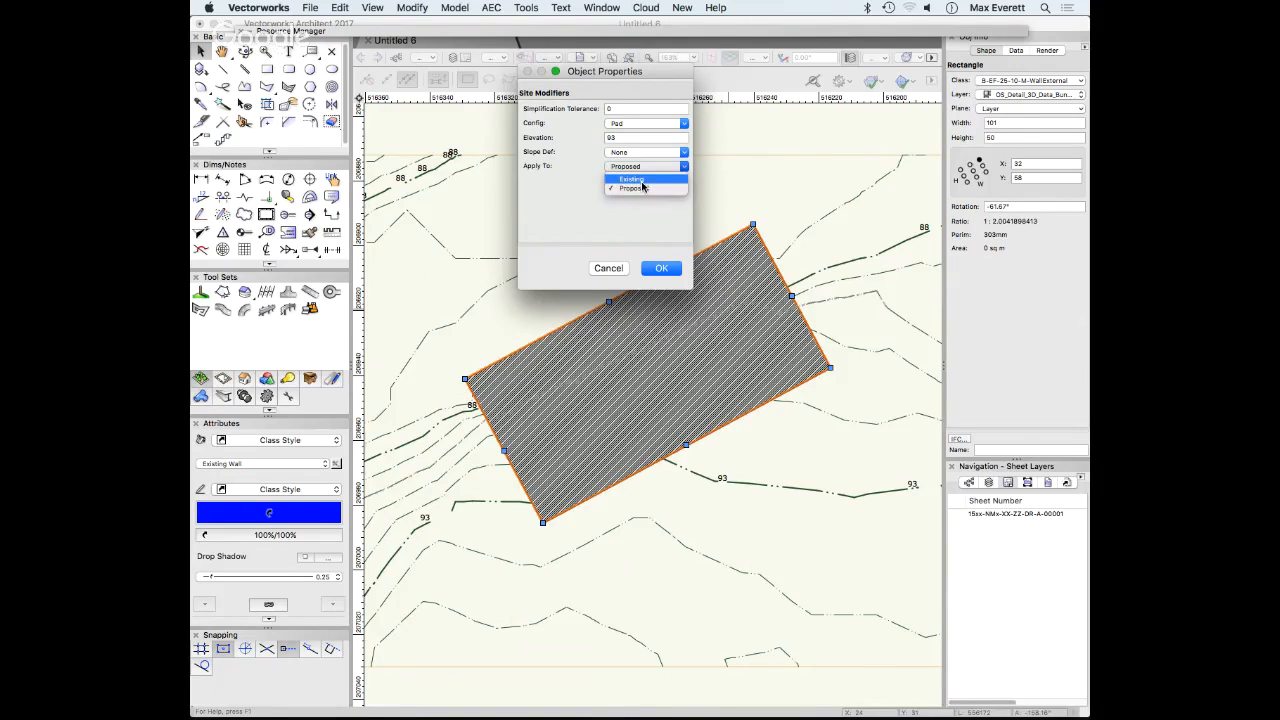
click(561, 180)
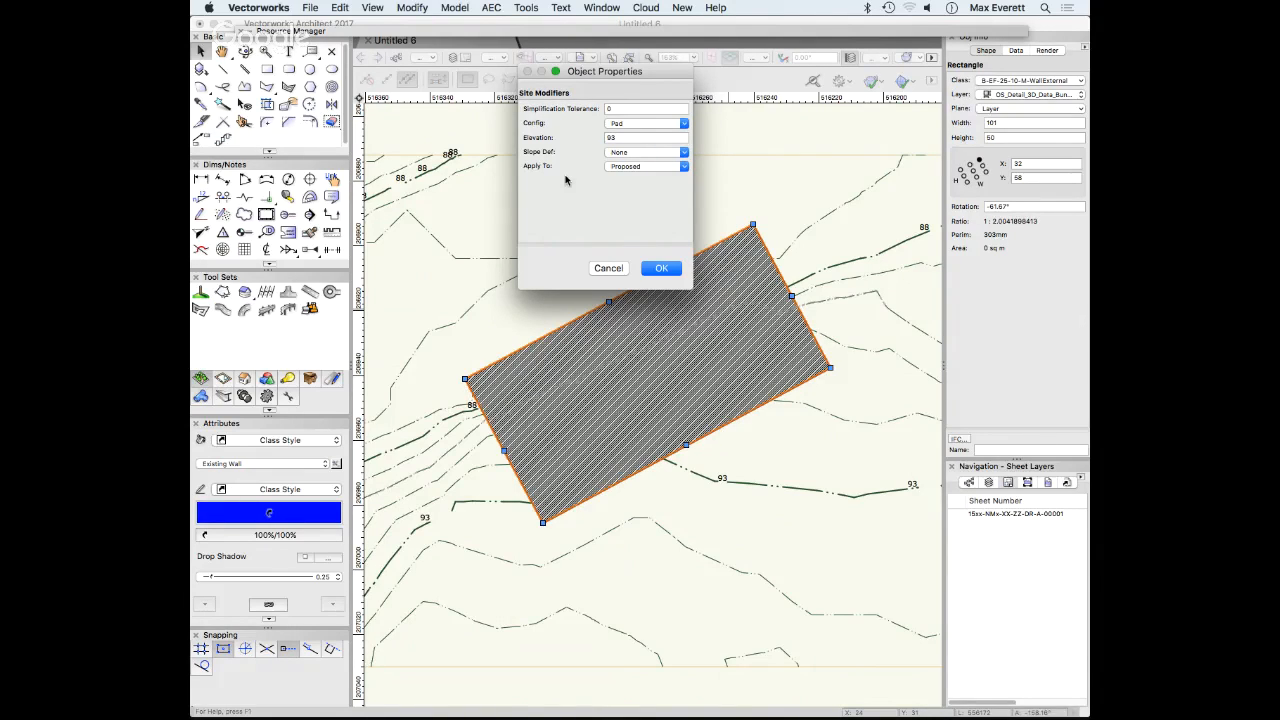
click(633, 138)
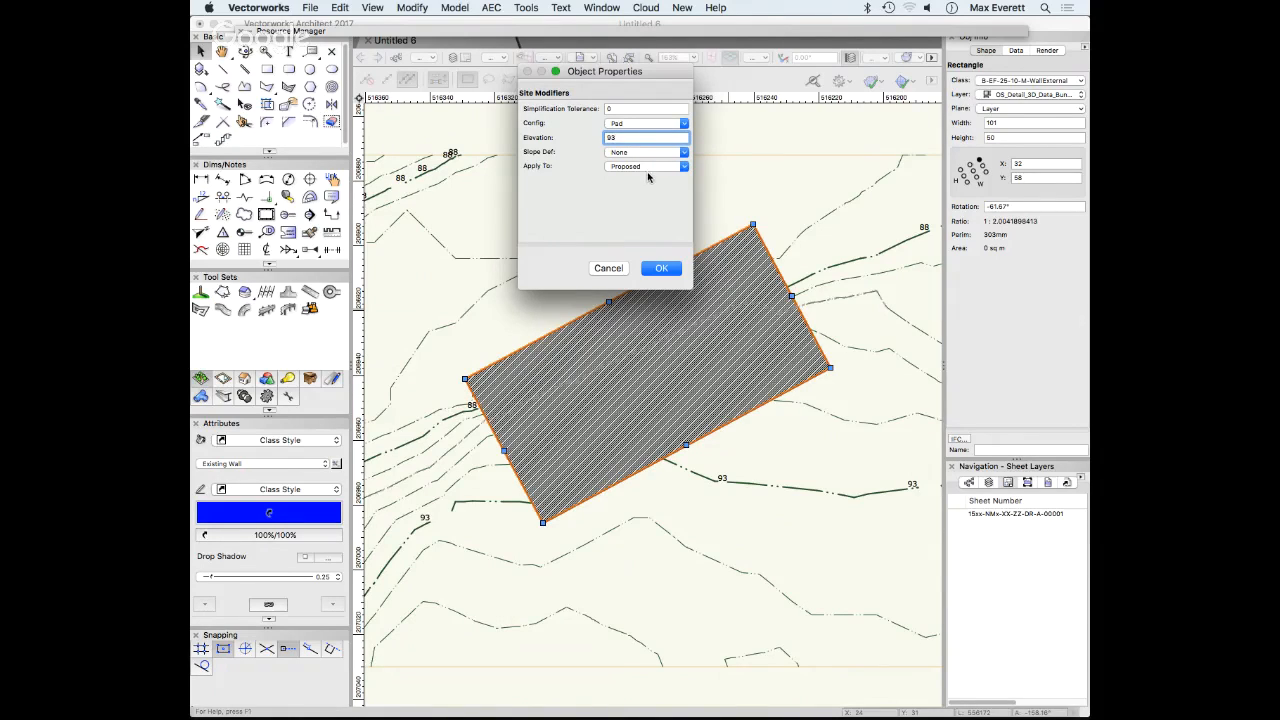
click(651, 168)
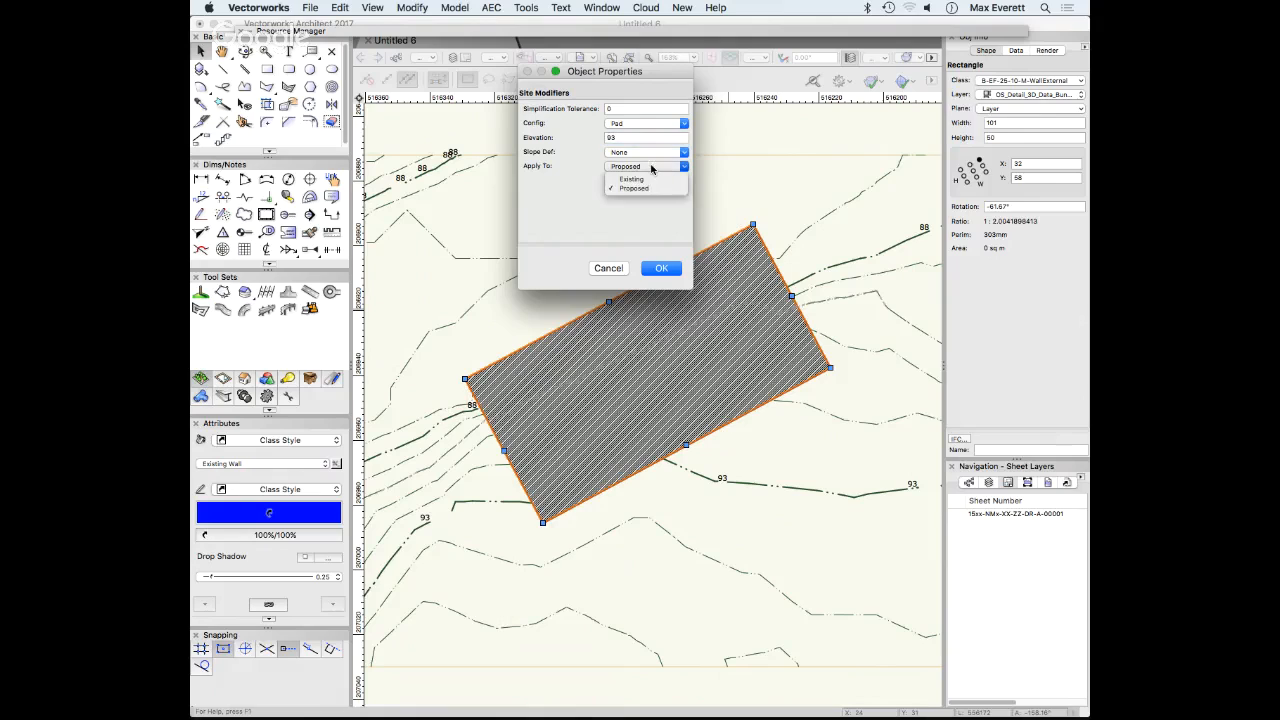
click(571, 192)
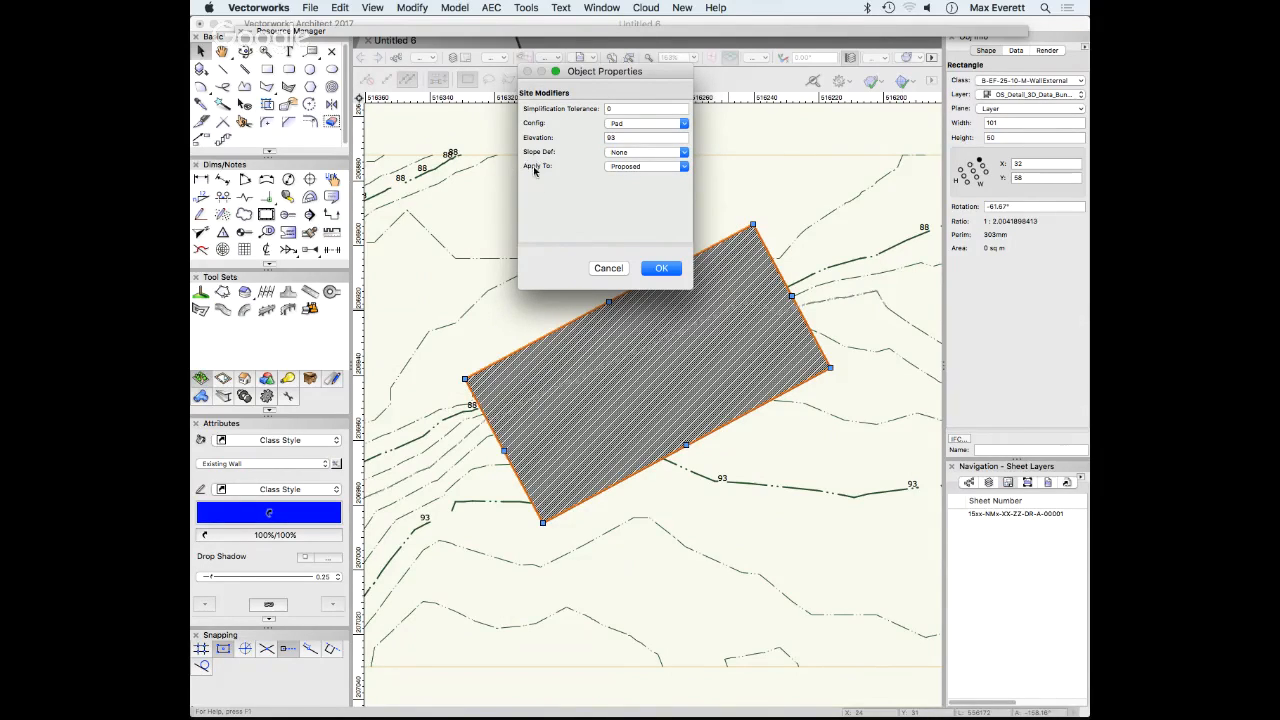
click(626, 167)
click(571, 203)
click(620, 167)
click(551, 197)
key(Return)
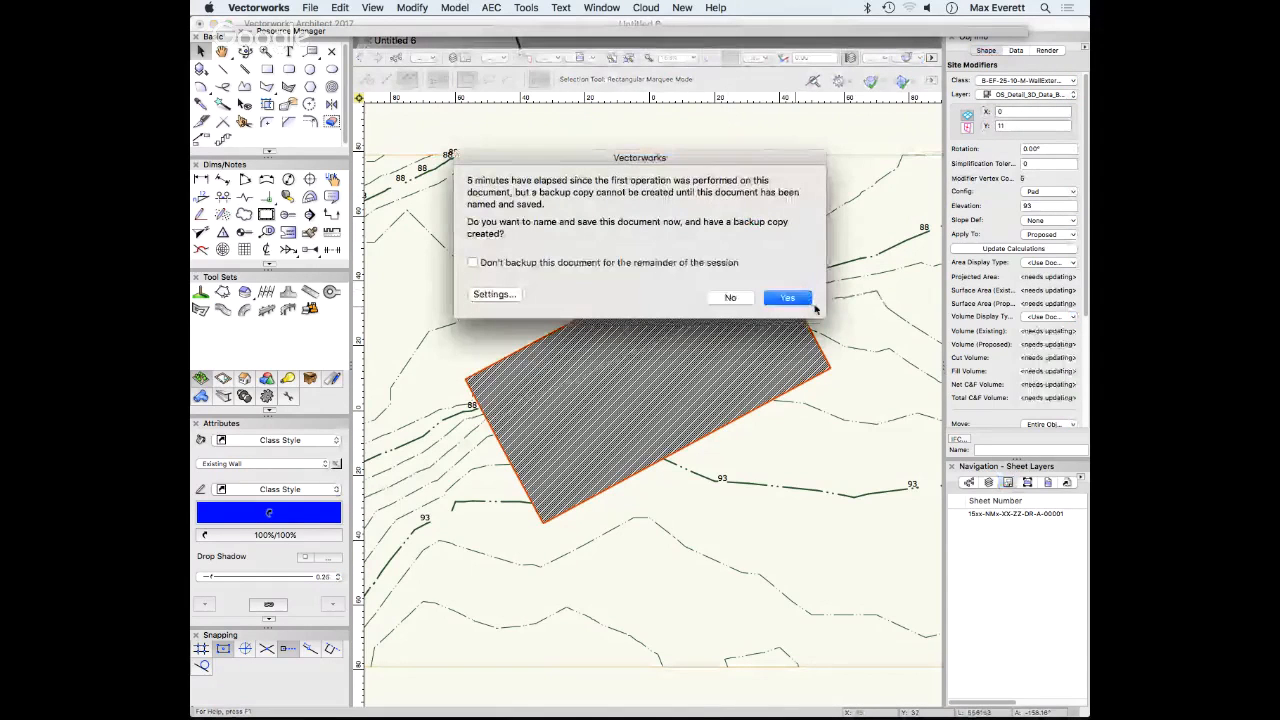
click(731, 300)
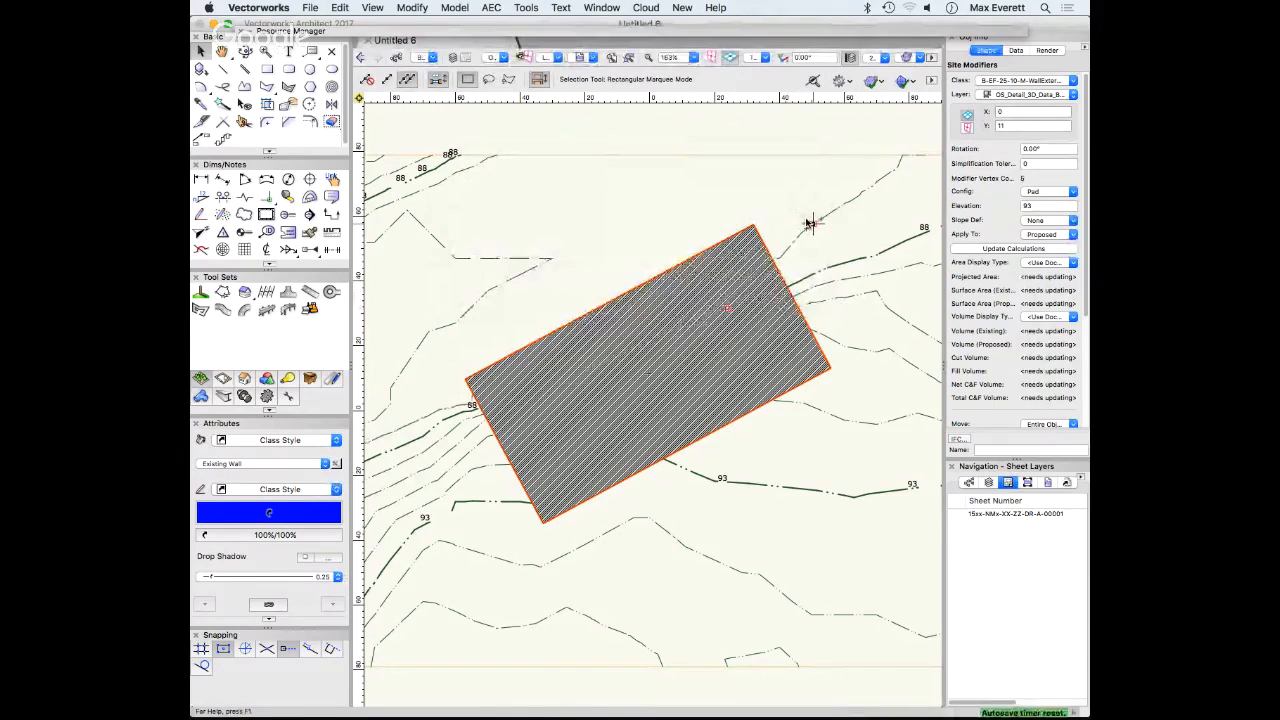
Show the site in an isometric 3D view and delete the leftover source rectangle lying below the terrain
key(1)
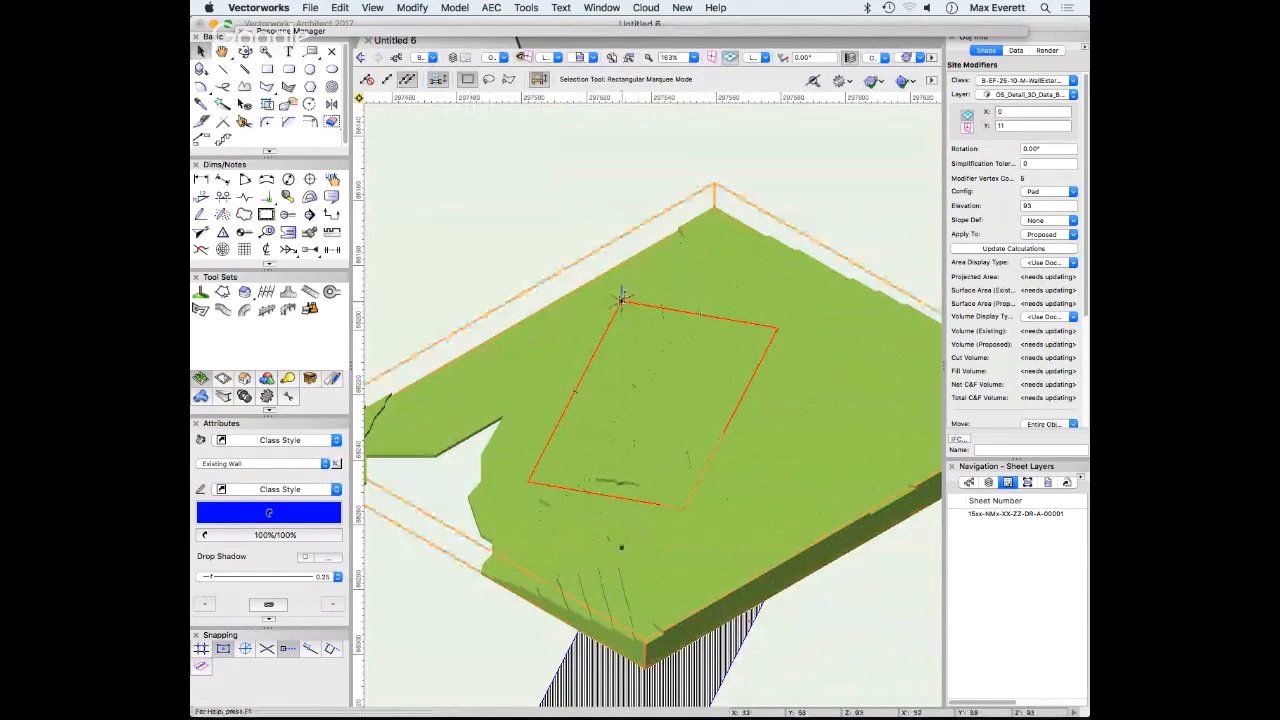
click(608, 189)
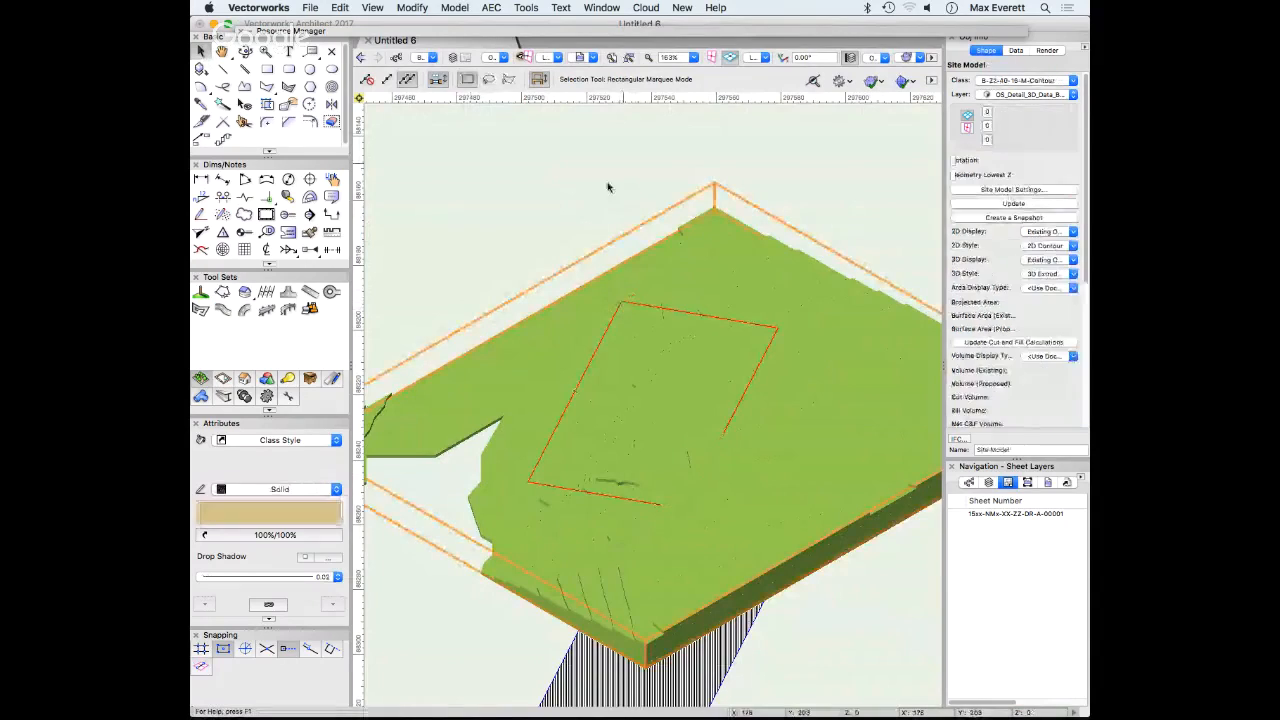
click(633, 302)
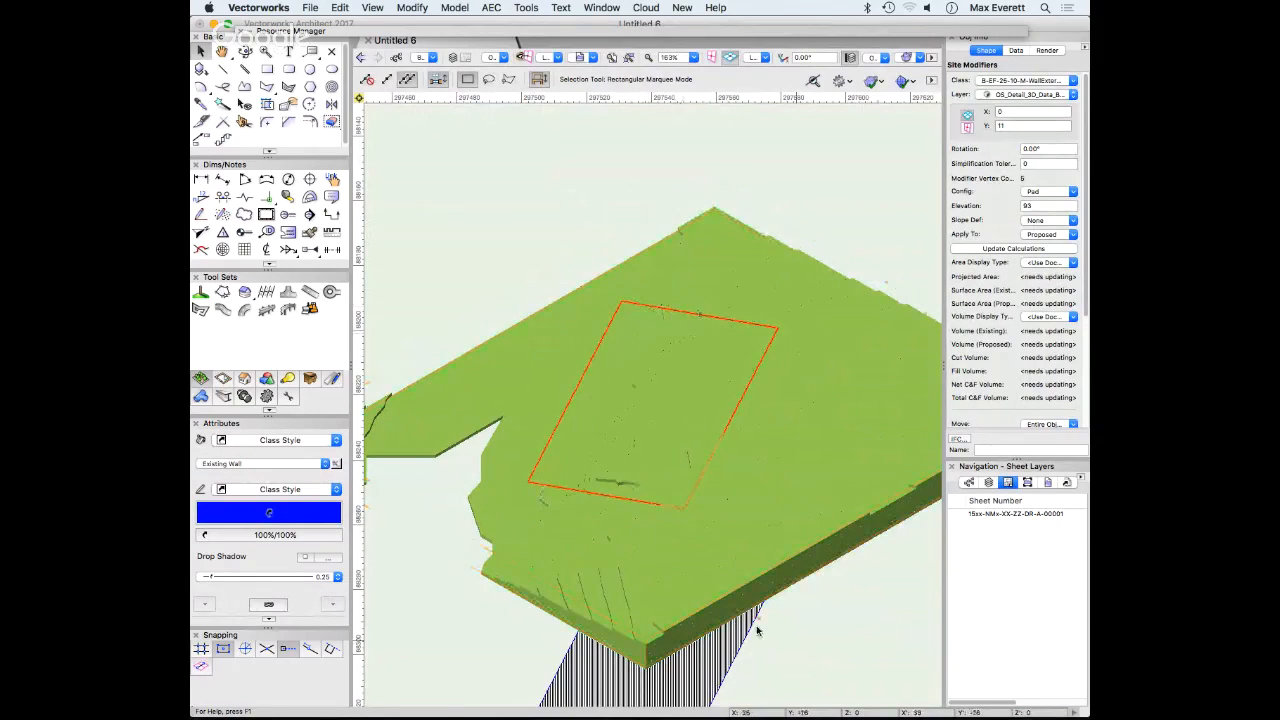
click(730, 665)
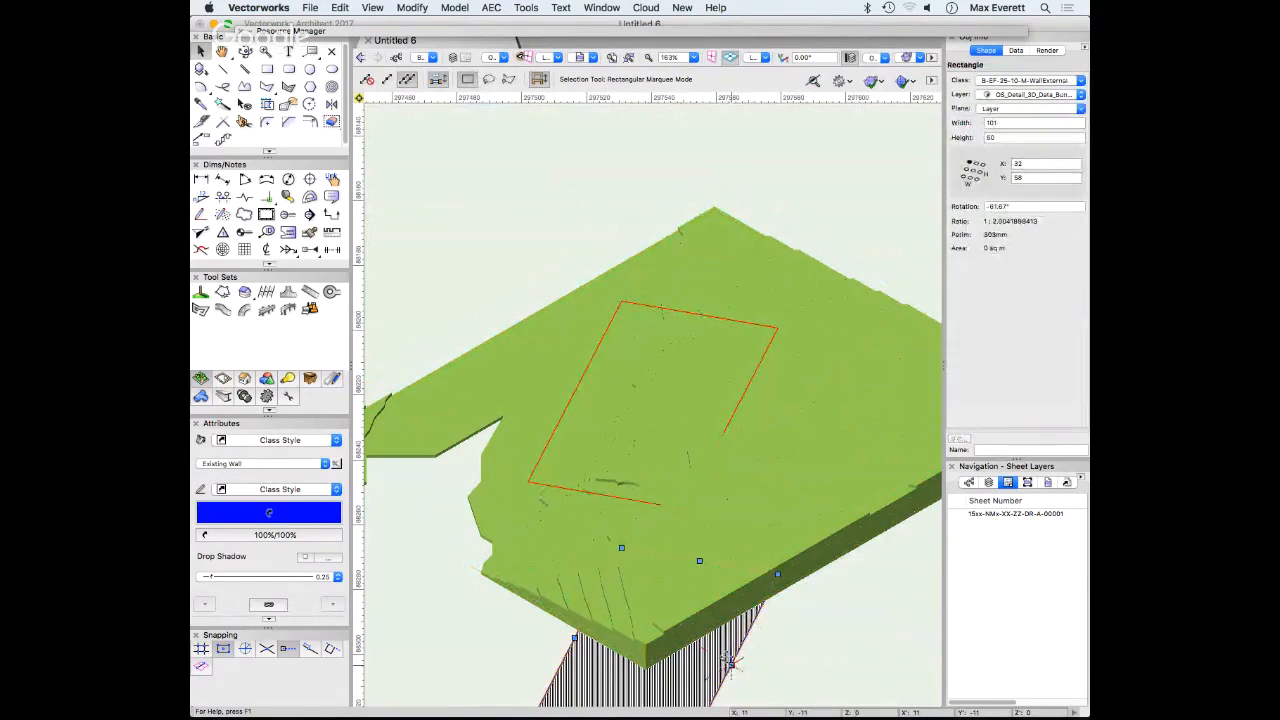
key(Delete)
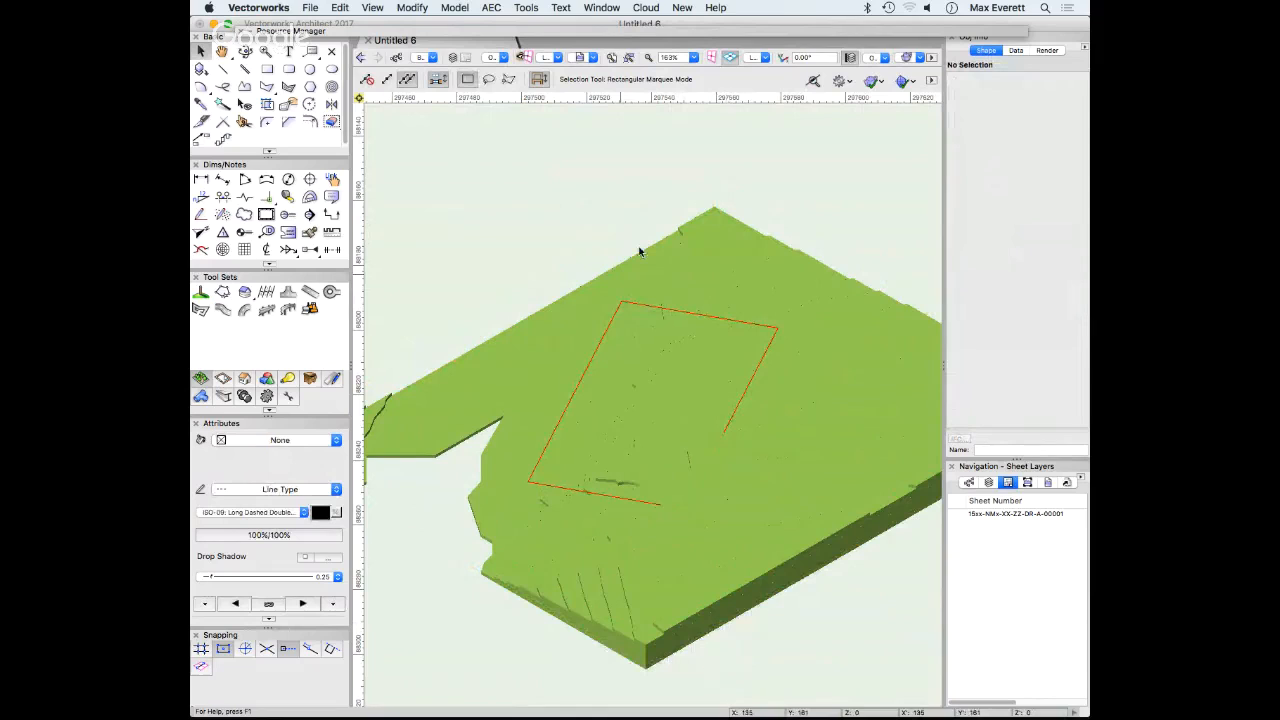
Set the site model's 3D display to Proposed Only and update the model
click(603, 335)
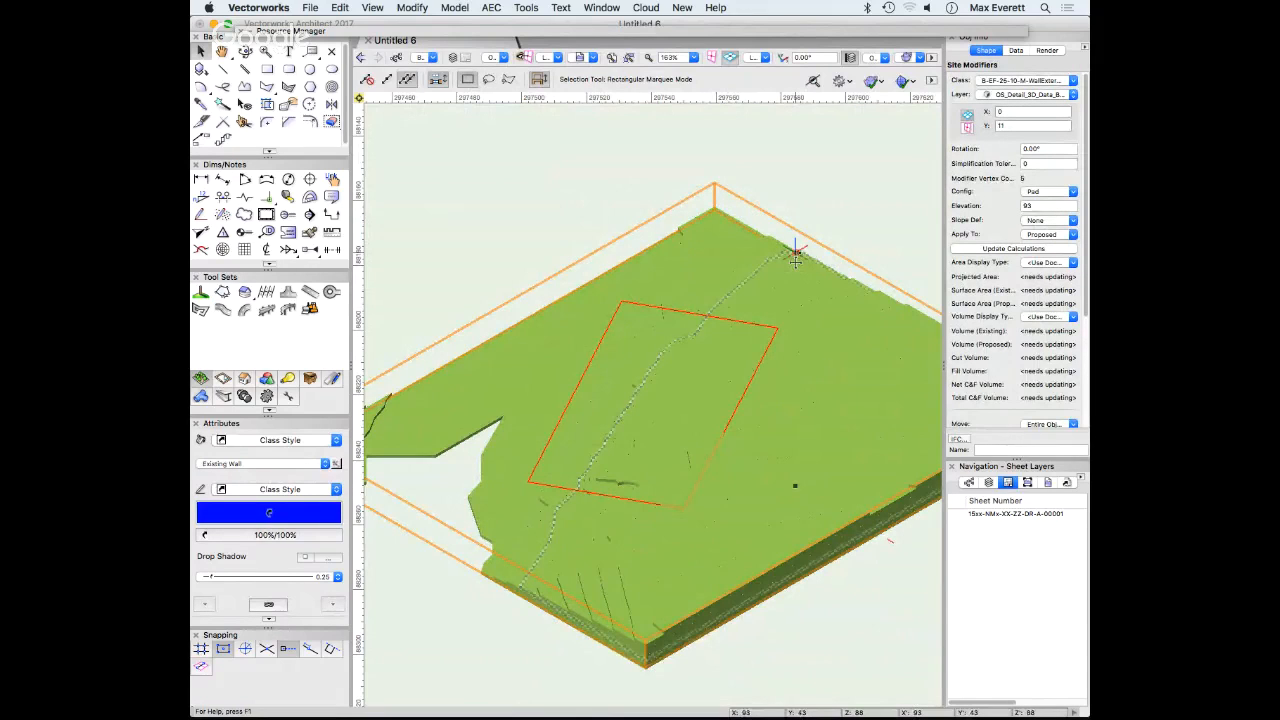
scroll(850, 279, up, 1)
middle_drag(848, 278, 818, 252)
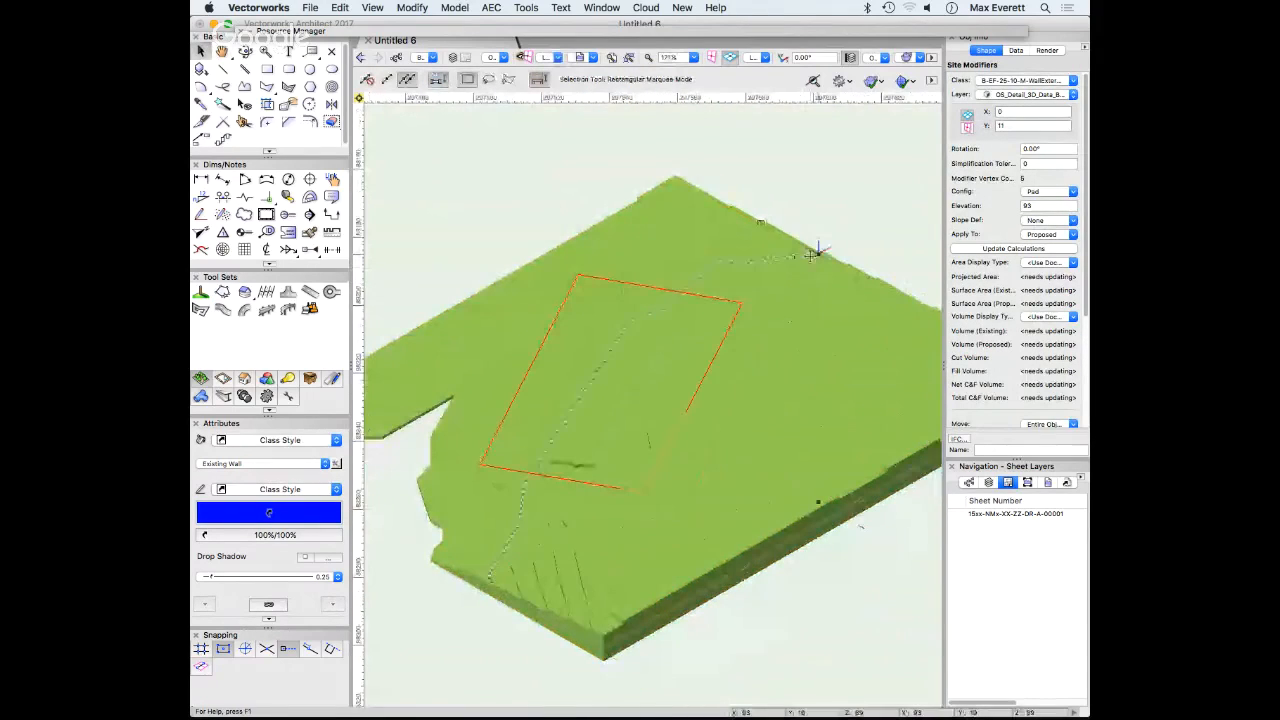
click(837, 216)
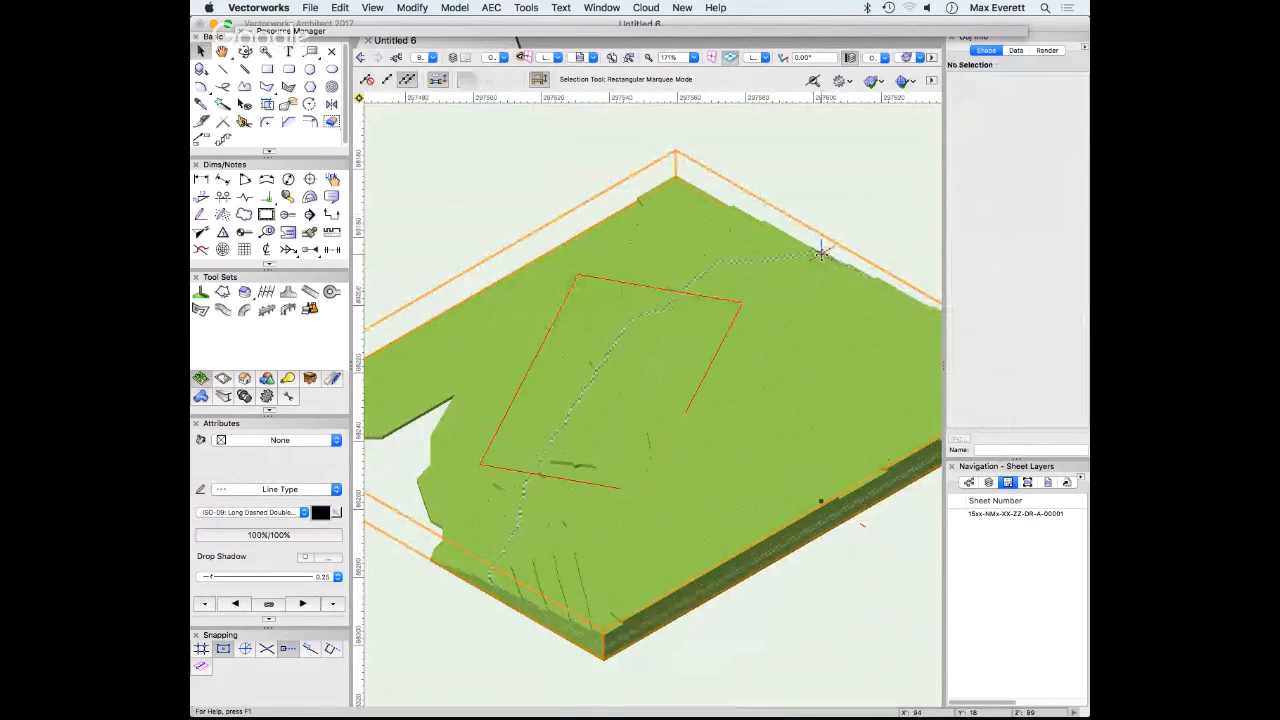
click(821, 253)
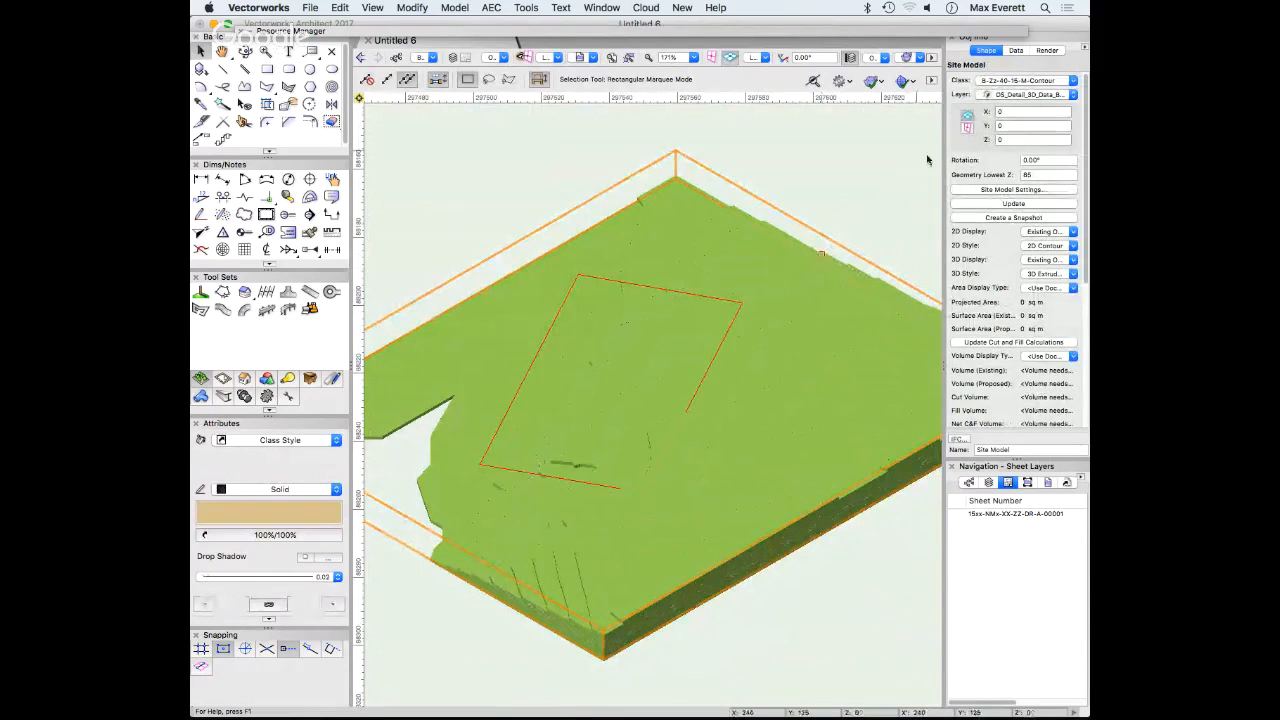
drag(945, 152, 870, 152)
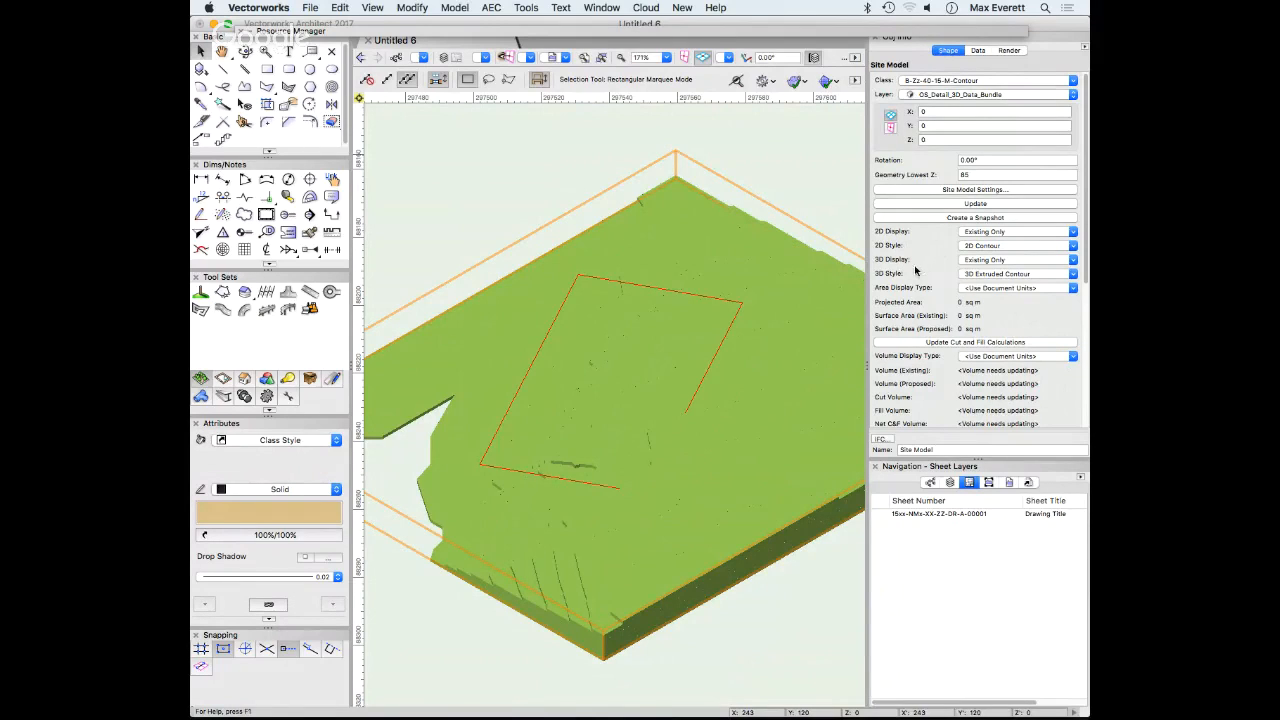
click(1009, 262)
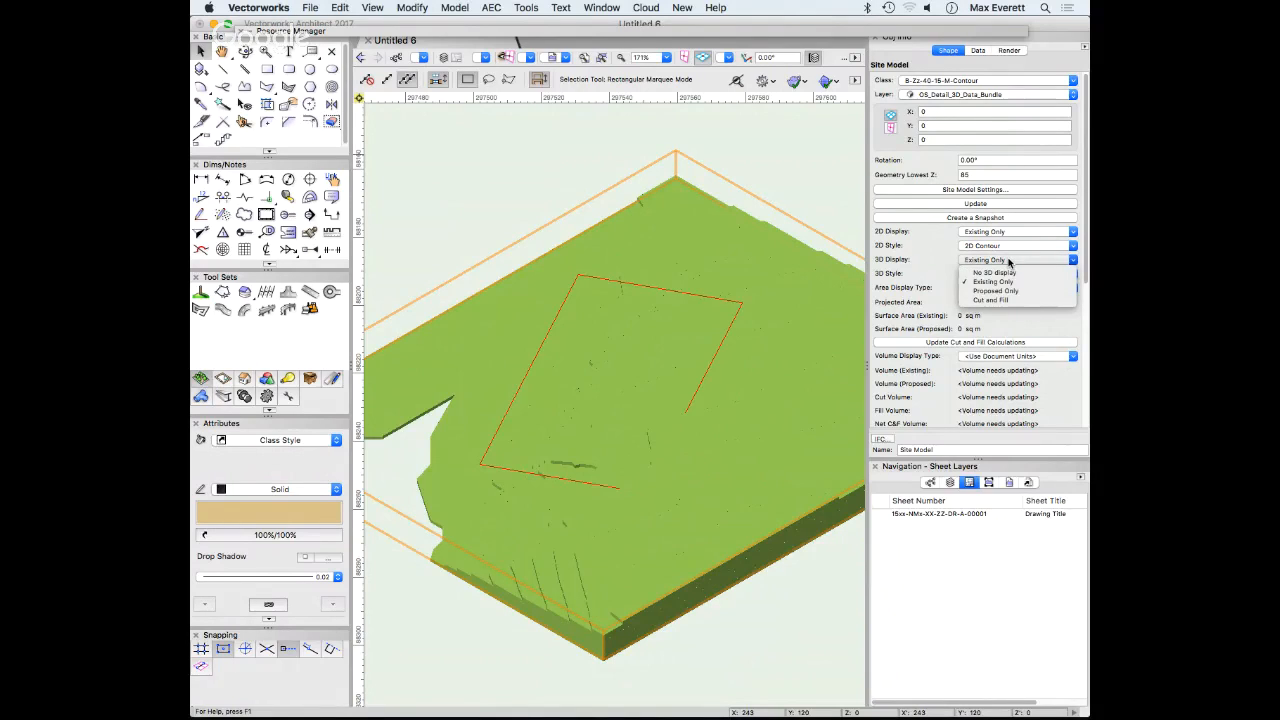
click(1020, 295)
click(980, 204)
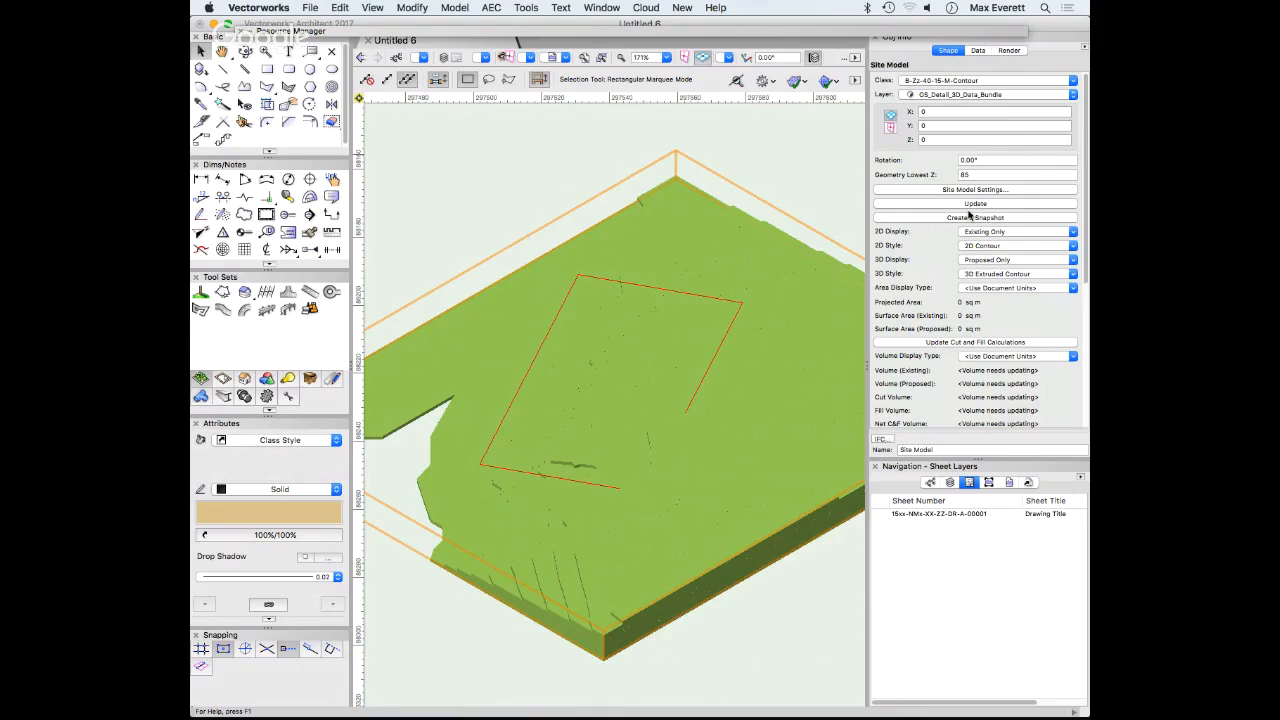
click(970, 204)
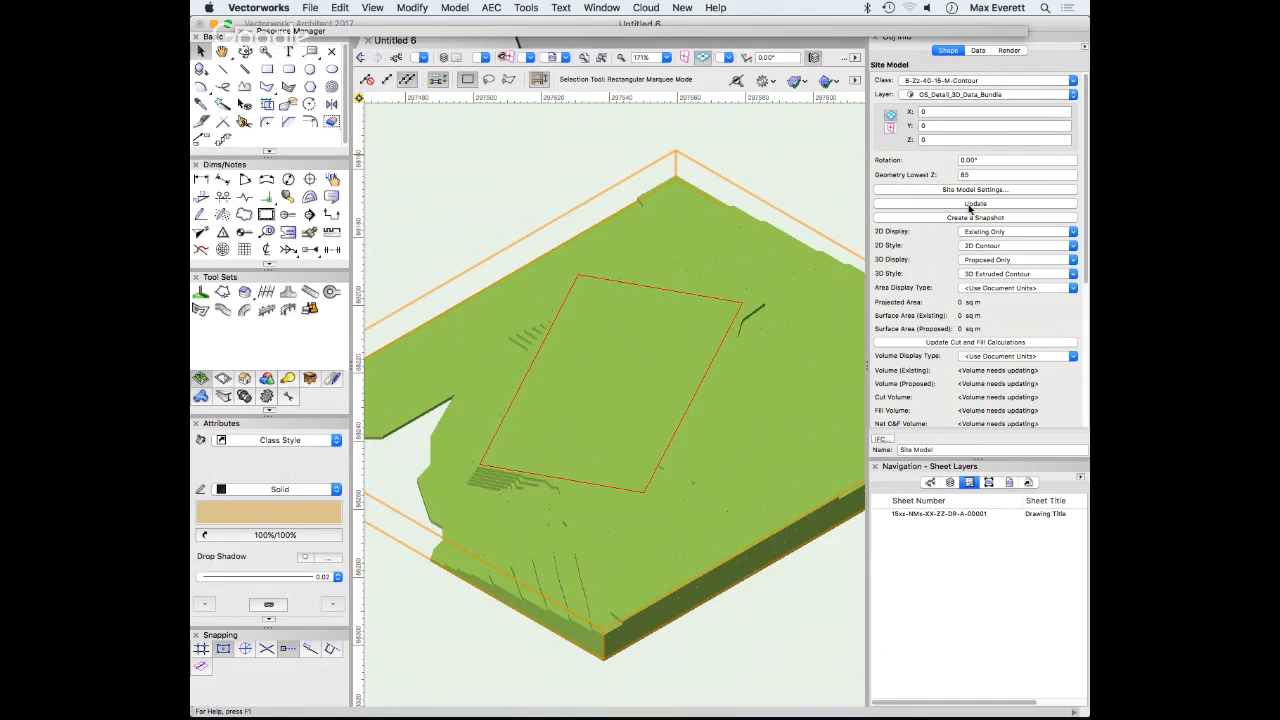
Set the pad modifier's elevation to 98 and agree to extend the minimum and maximum contour elevations
super+middle_drag(502, 486, 608, 465)
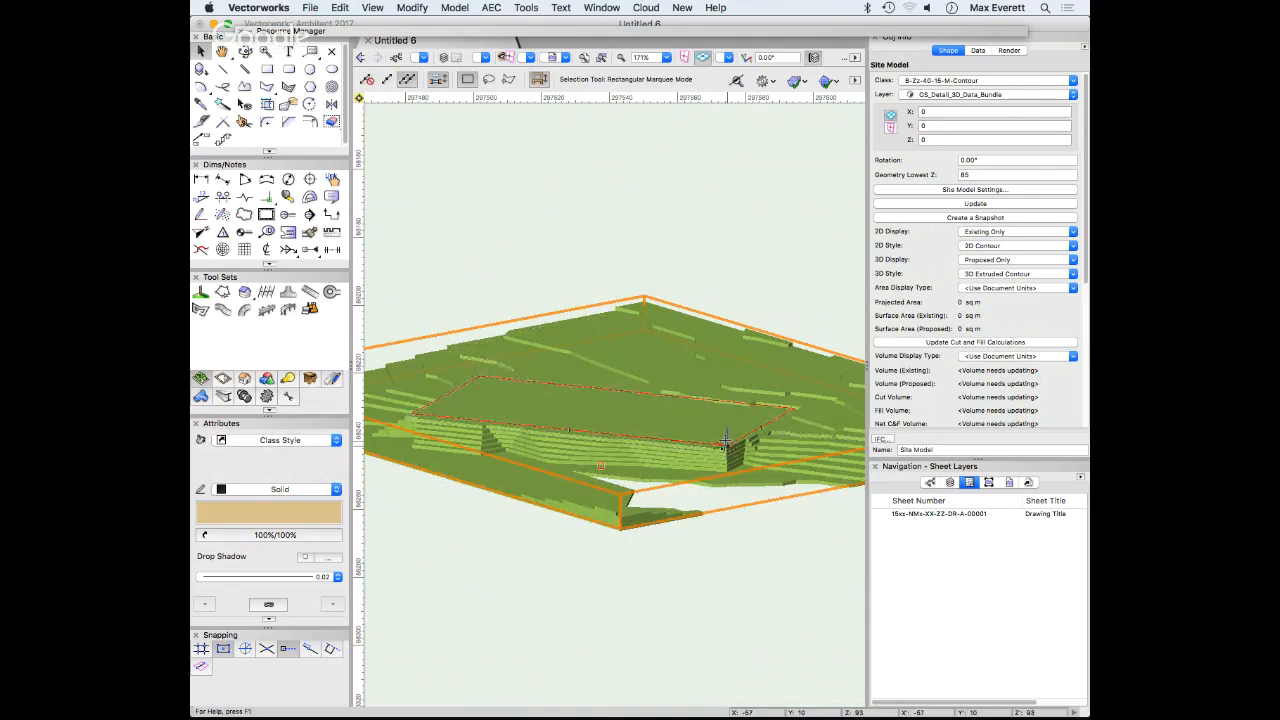
click(730, 513)
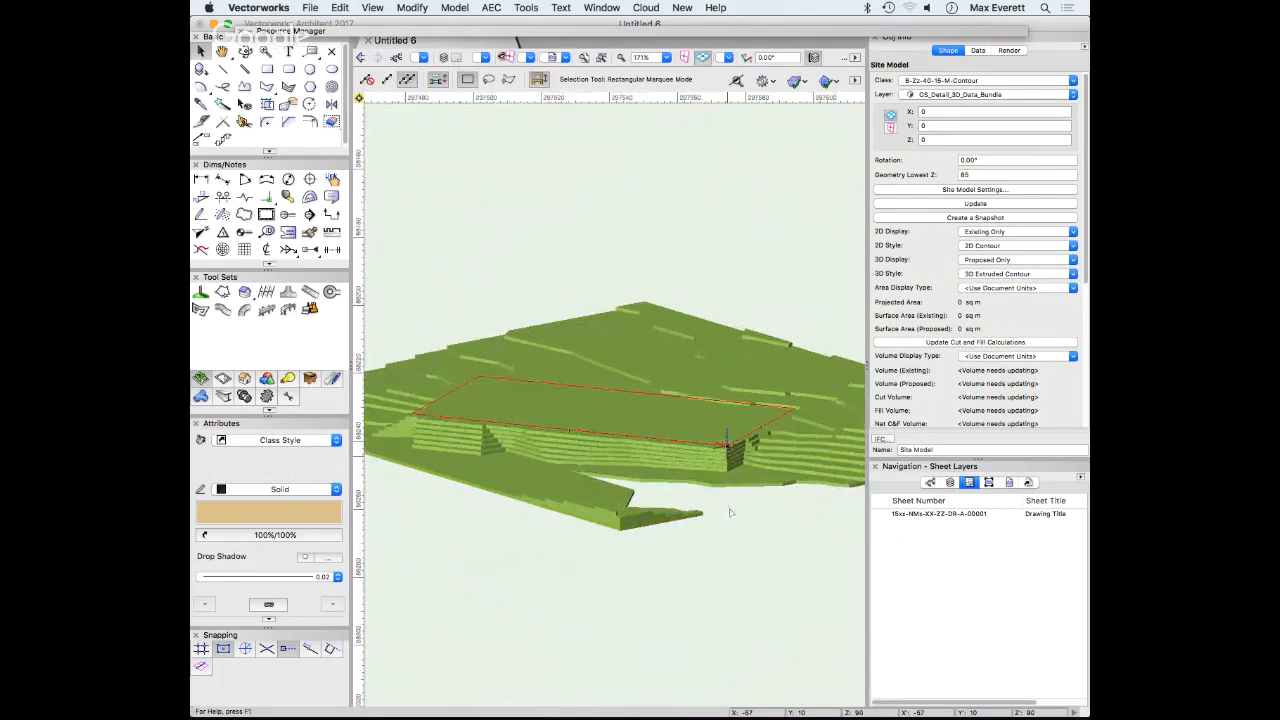
super+middle_drag(699, 568, 669, 600)
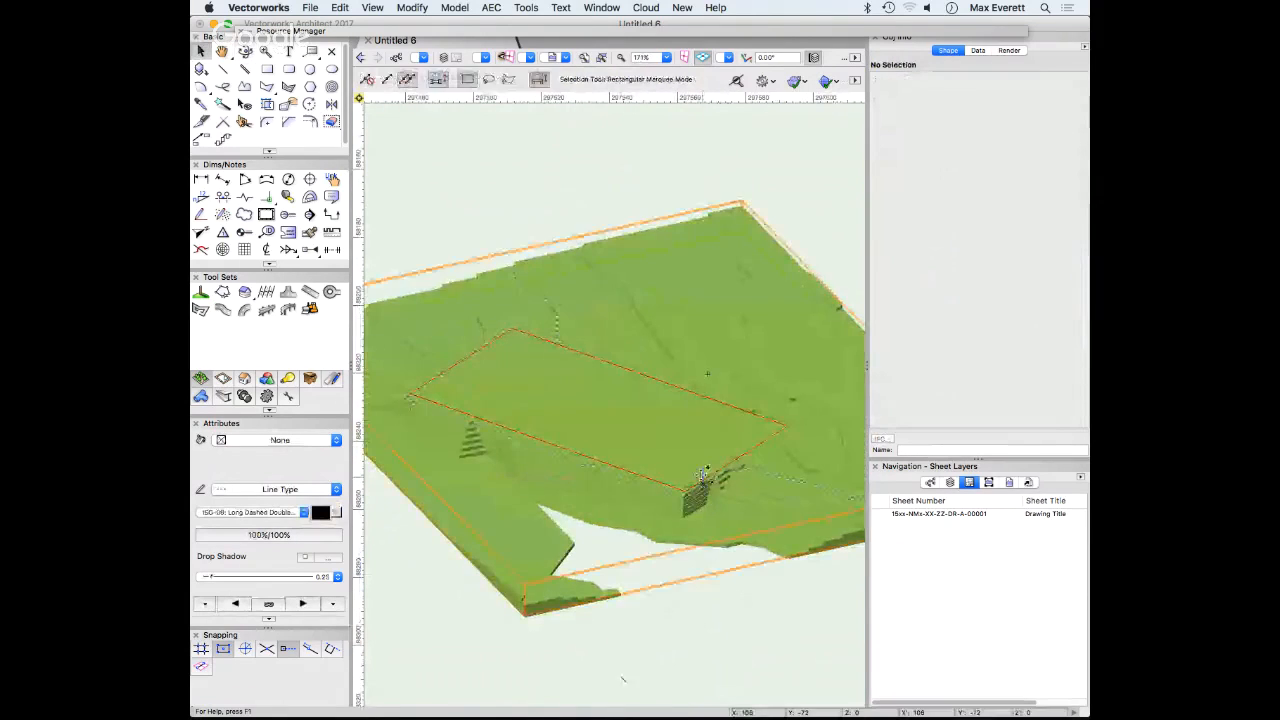
click(702, 482)
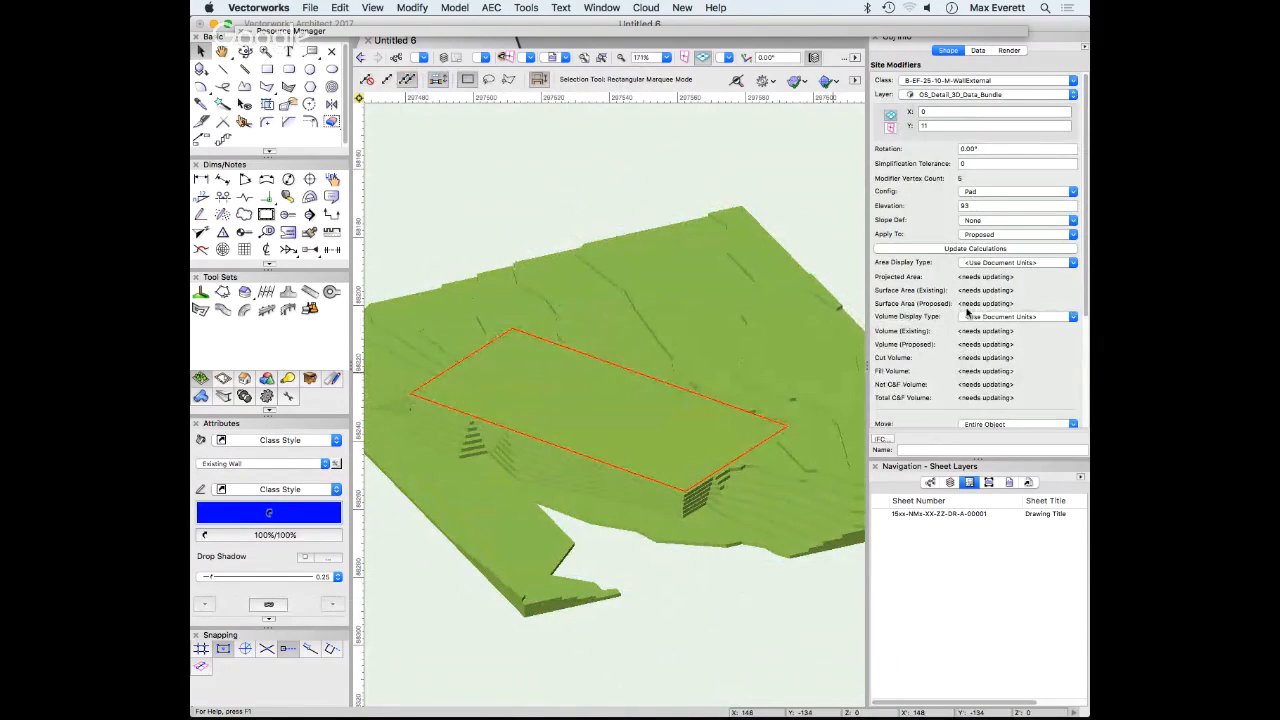
click(1010, 205)
text(6)
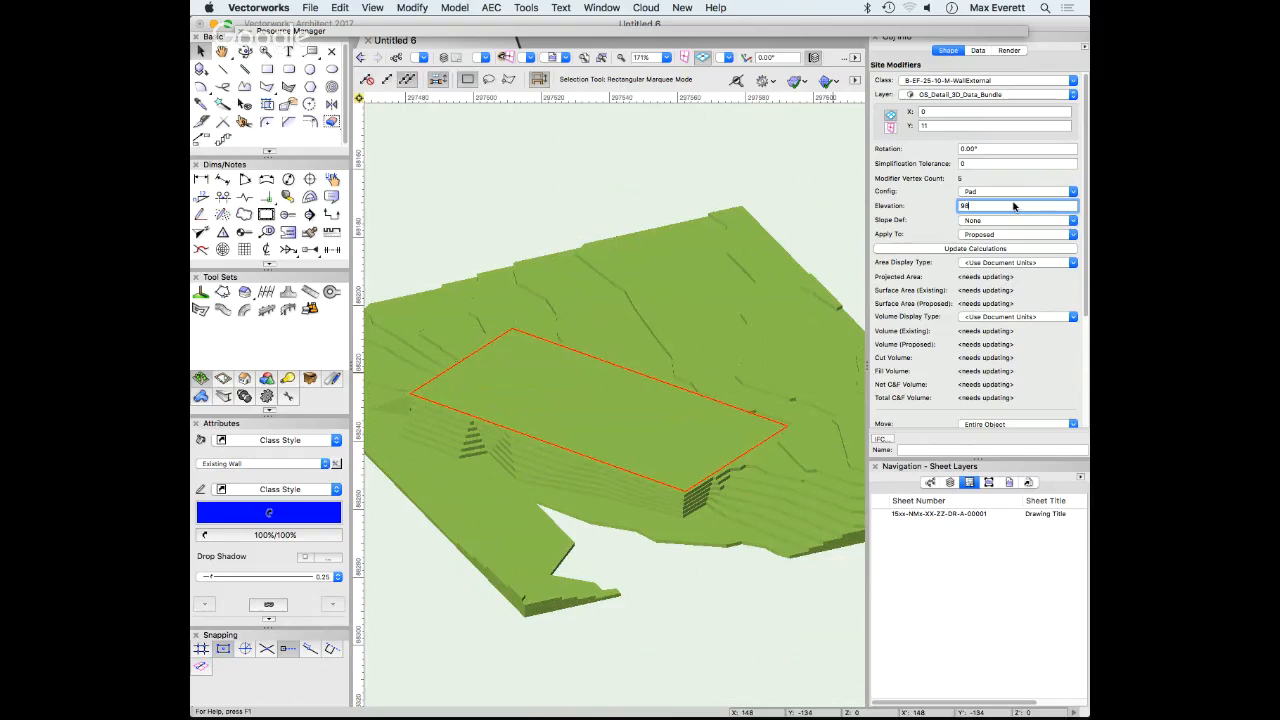
key(Return)
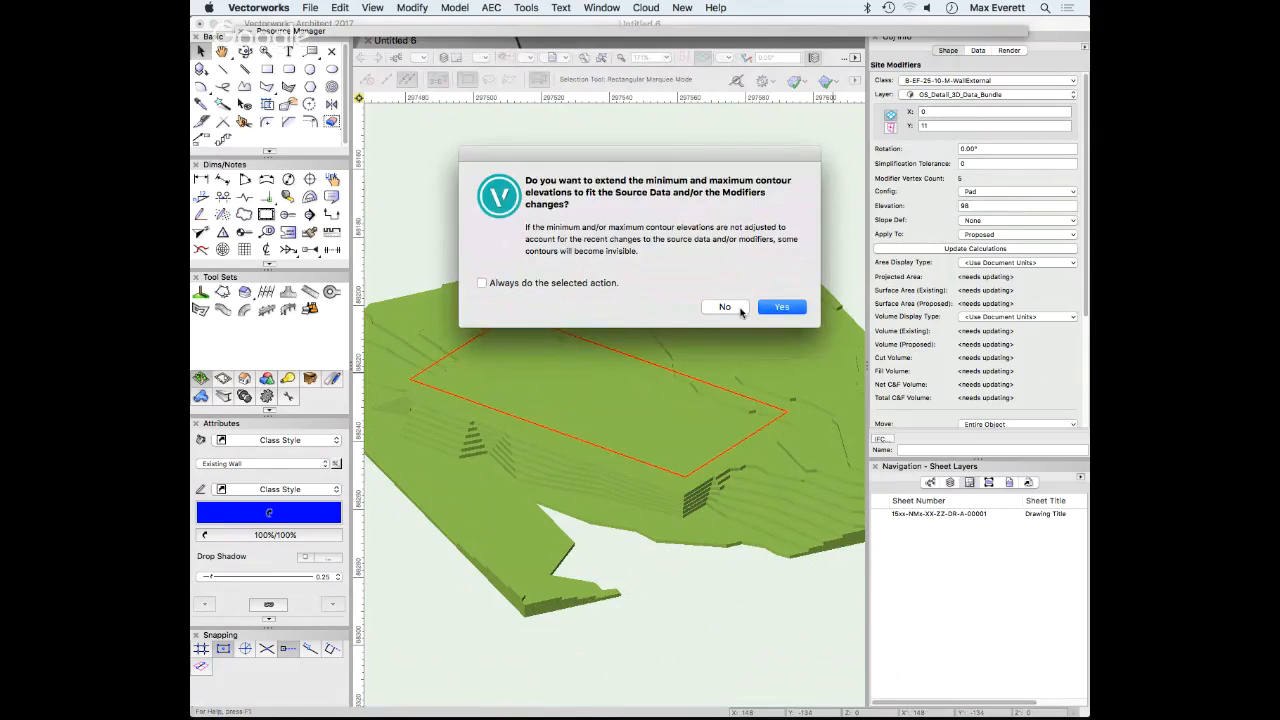
click(768, 310)
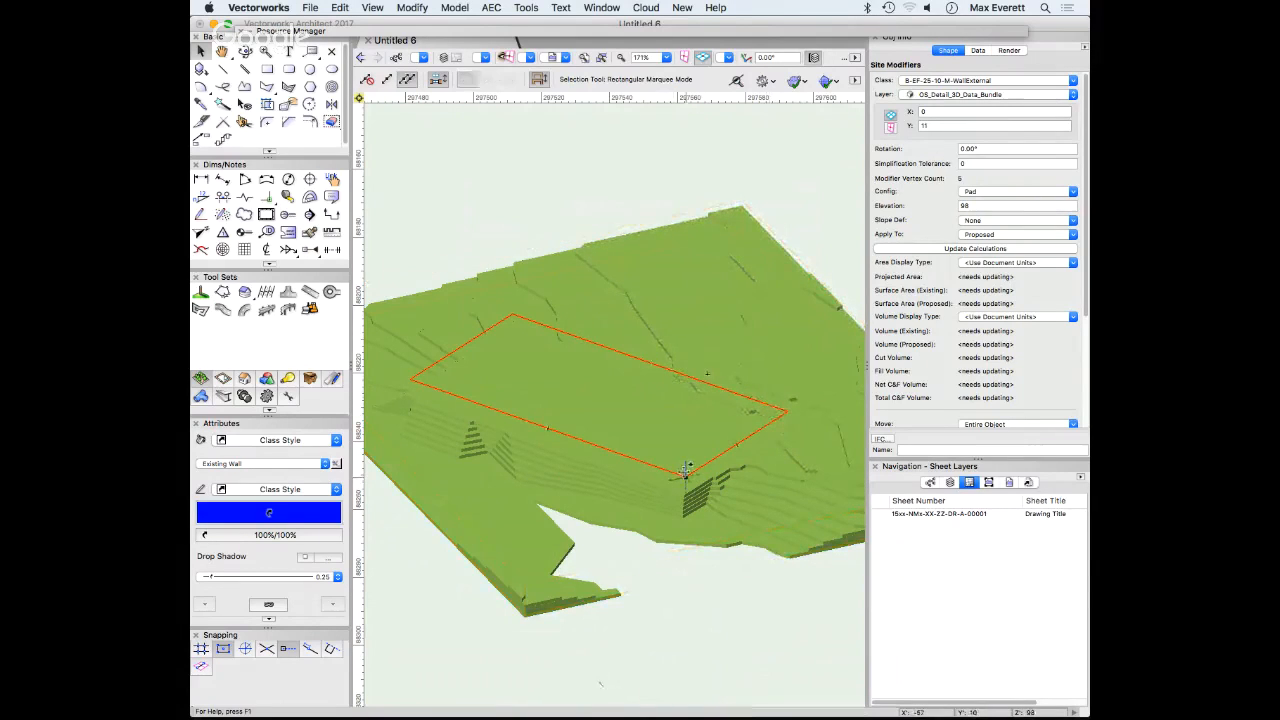
Set the pad modifier's elevation to 95 and update the site model
double_click(984, 206)
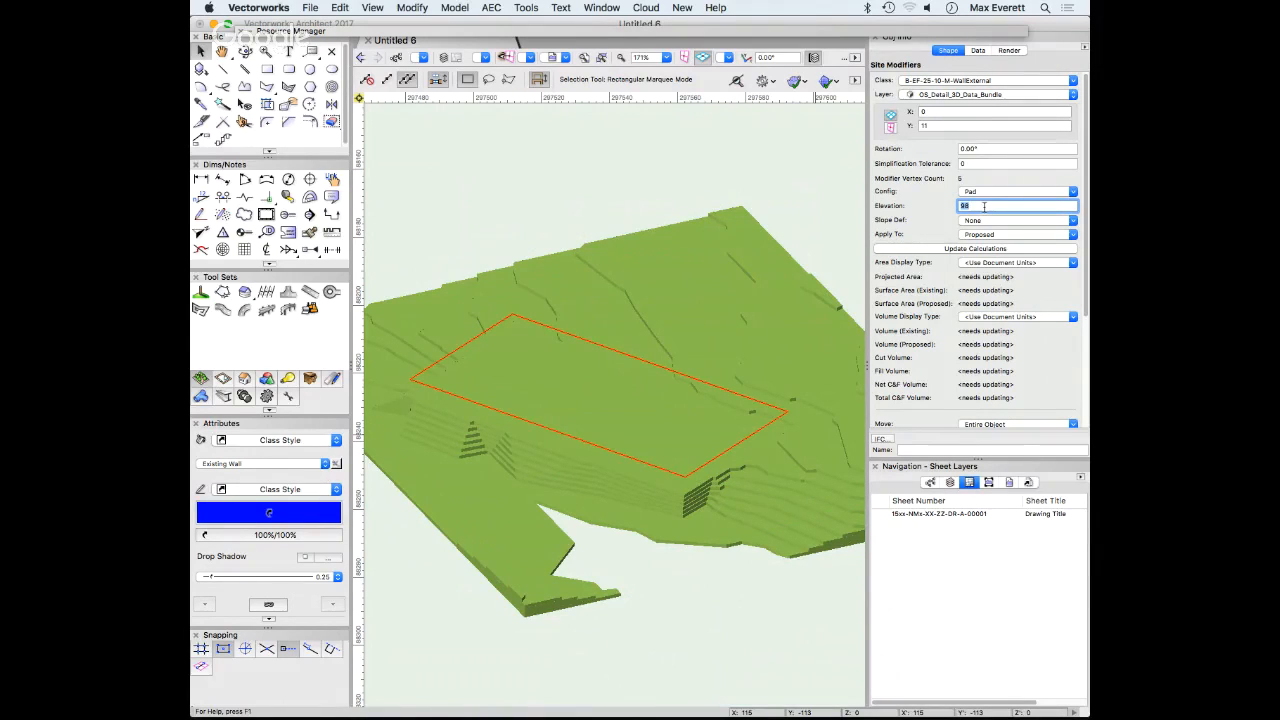
text(95)
key(Return)
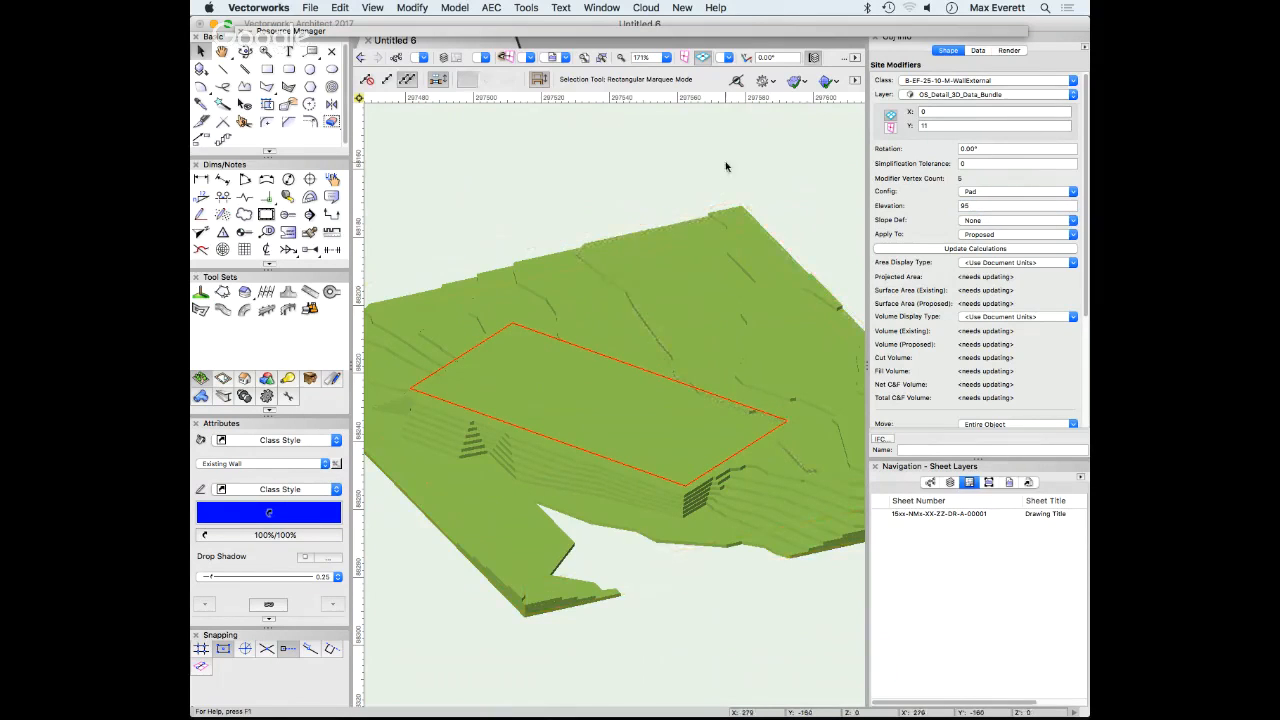
click(727, 165)
click(712, 311)
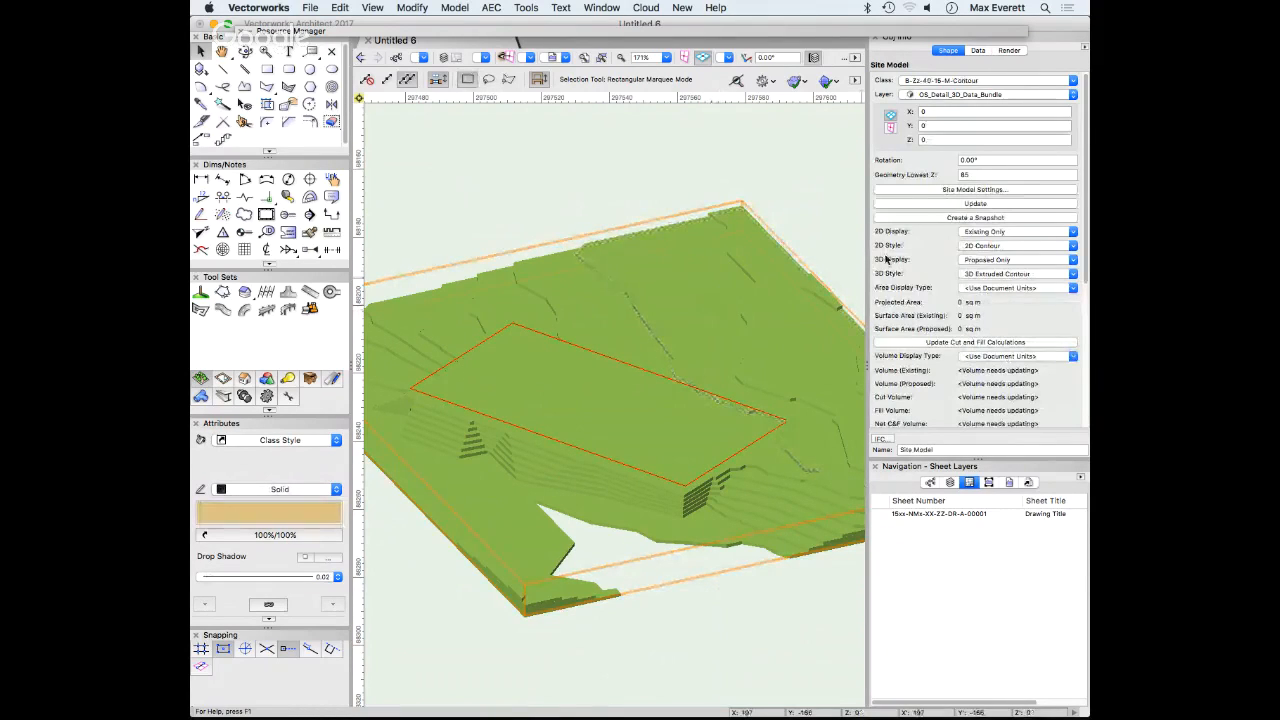
click(1007, 205)
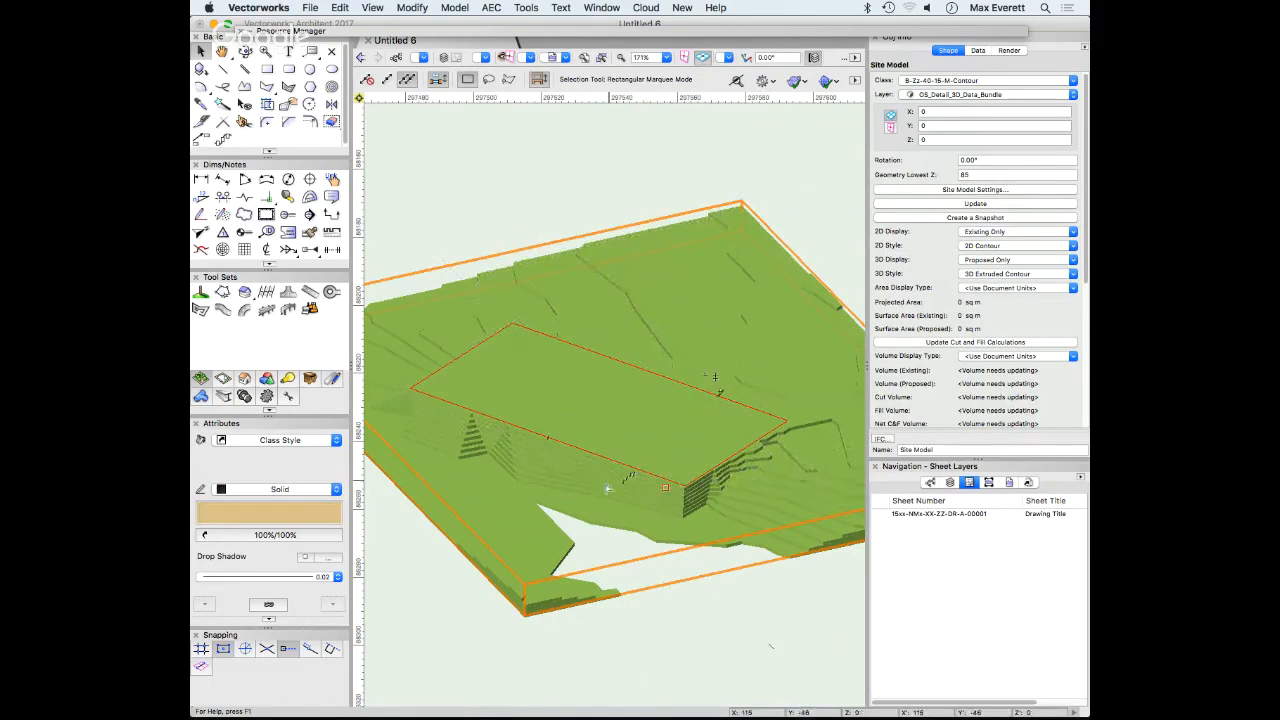
Change the pad modifier's configuration to Pad with Retaining Edge
middle_drag(608, 488, 768, 528)
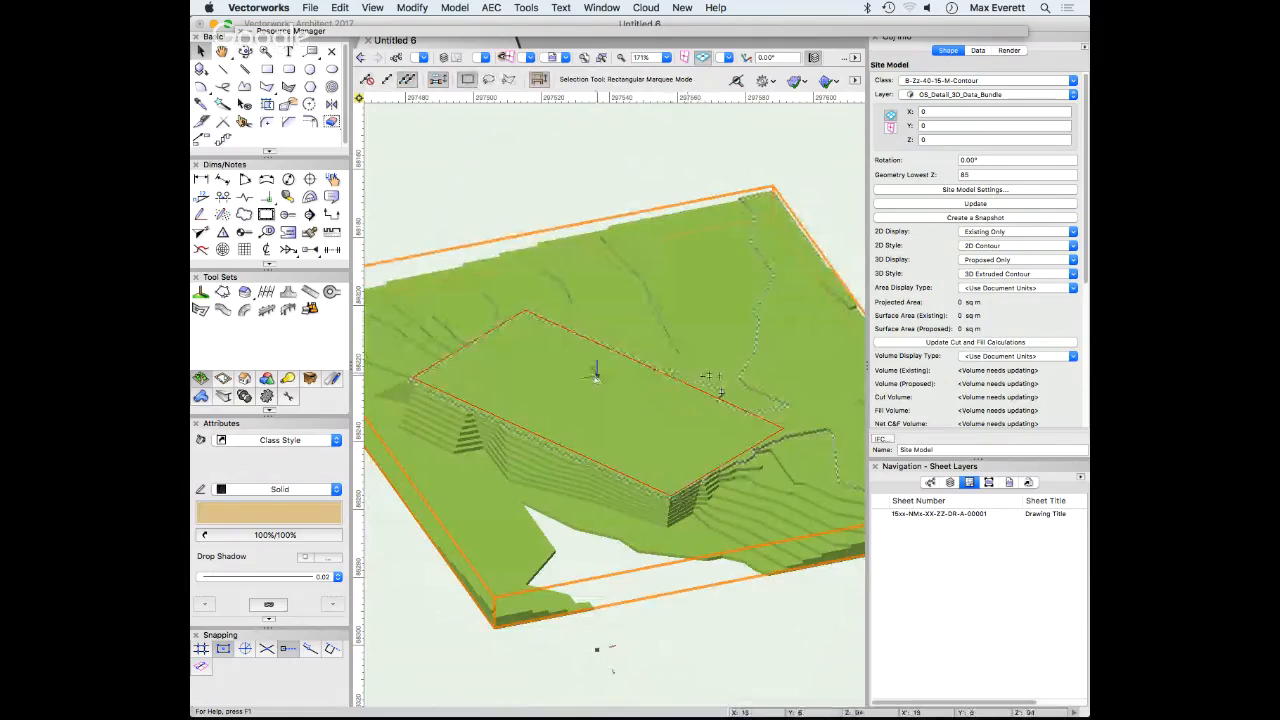
click(460, 351)
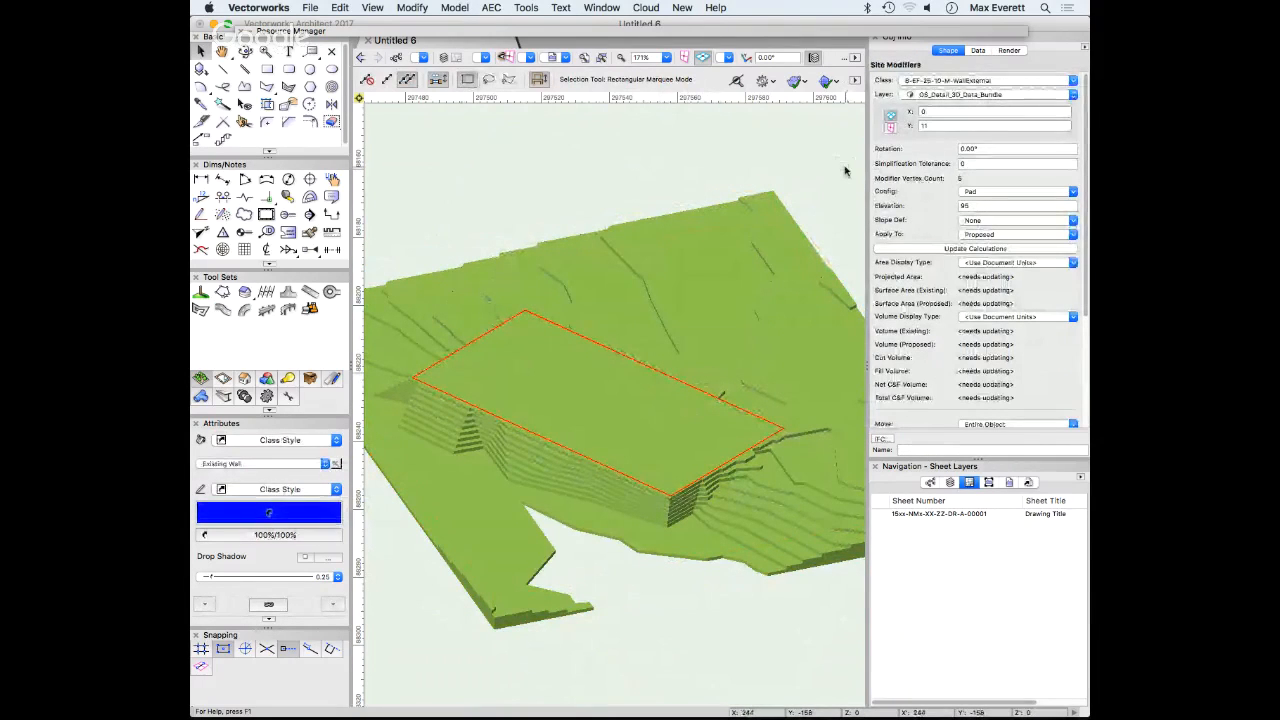
click(1020, 191)
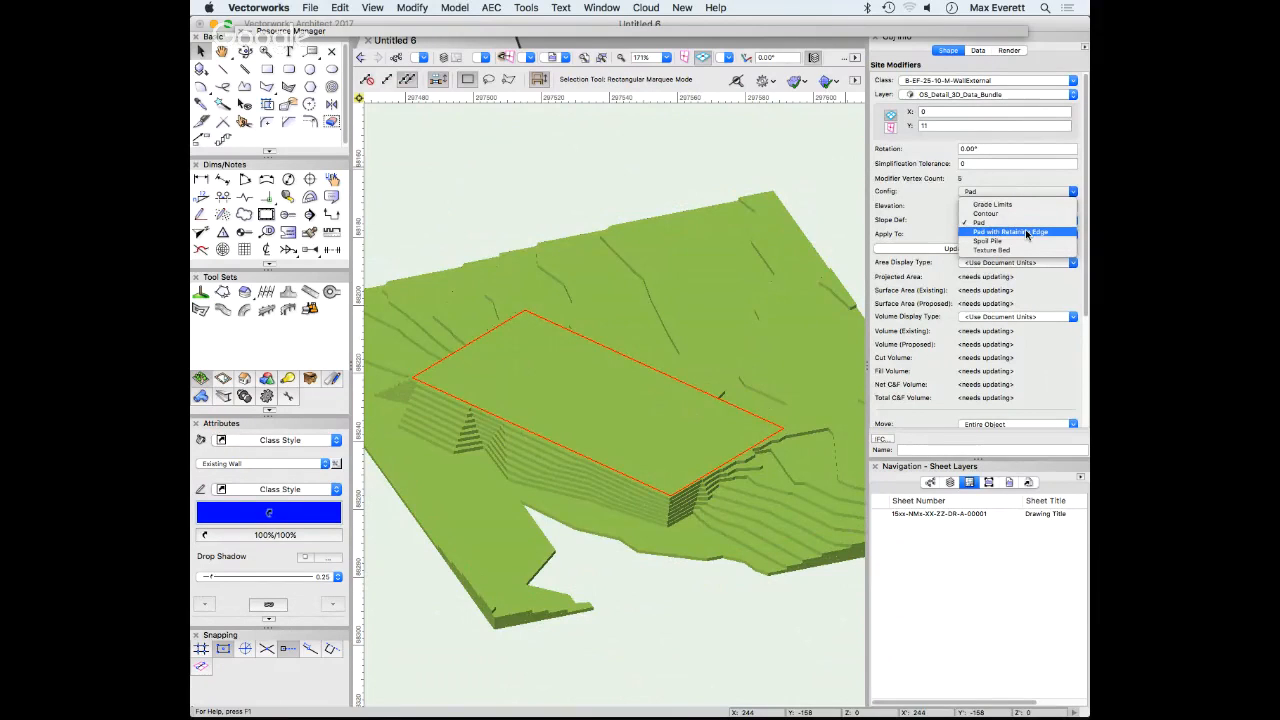
click(1025, 231)
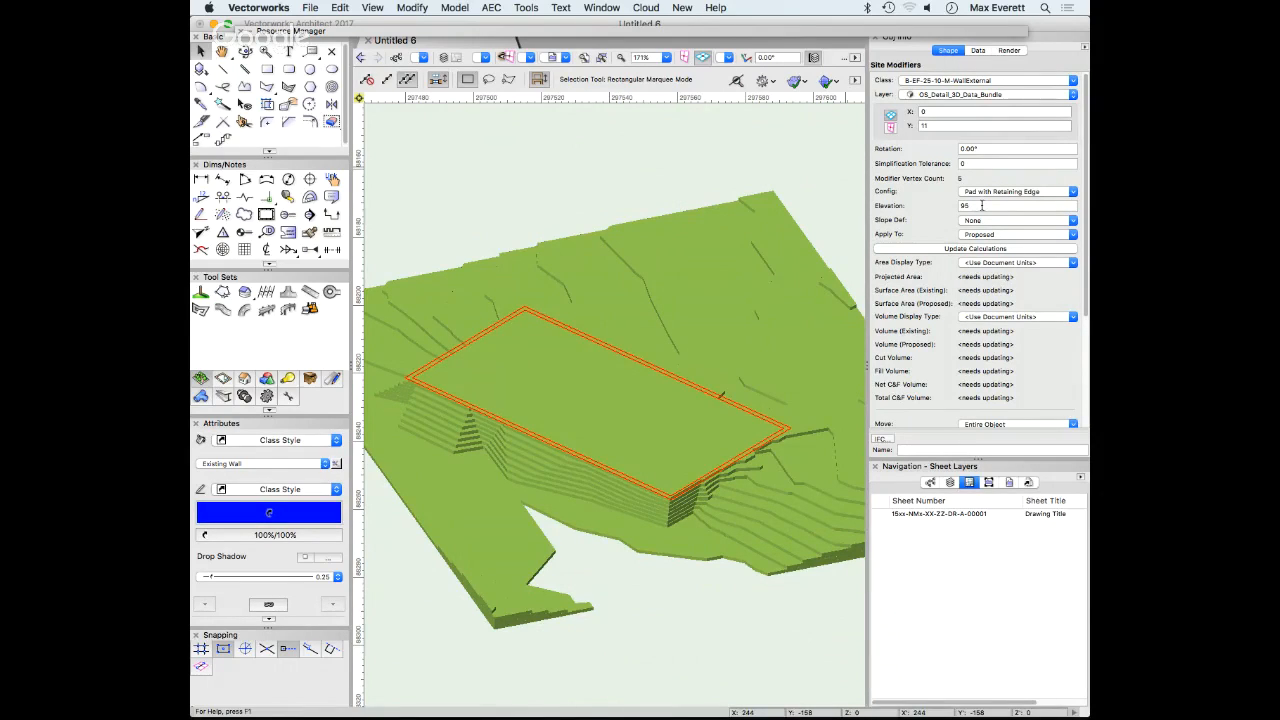
Keep the pad modifier as Pad with Retaining Edge, set its elevation to 88, and decline saving a backup copy
click(982, 205)
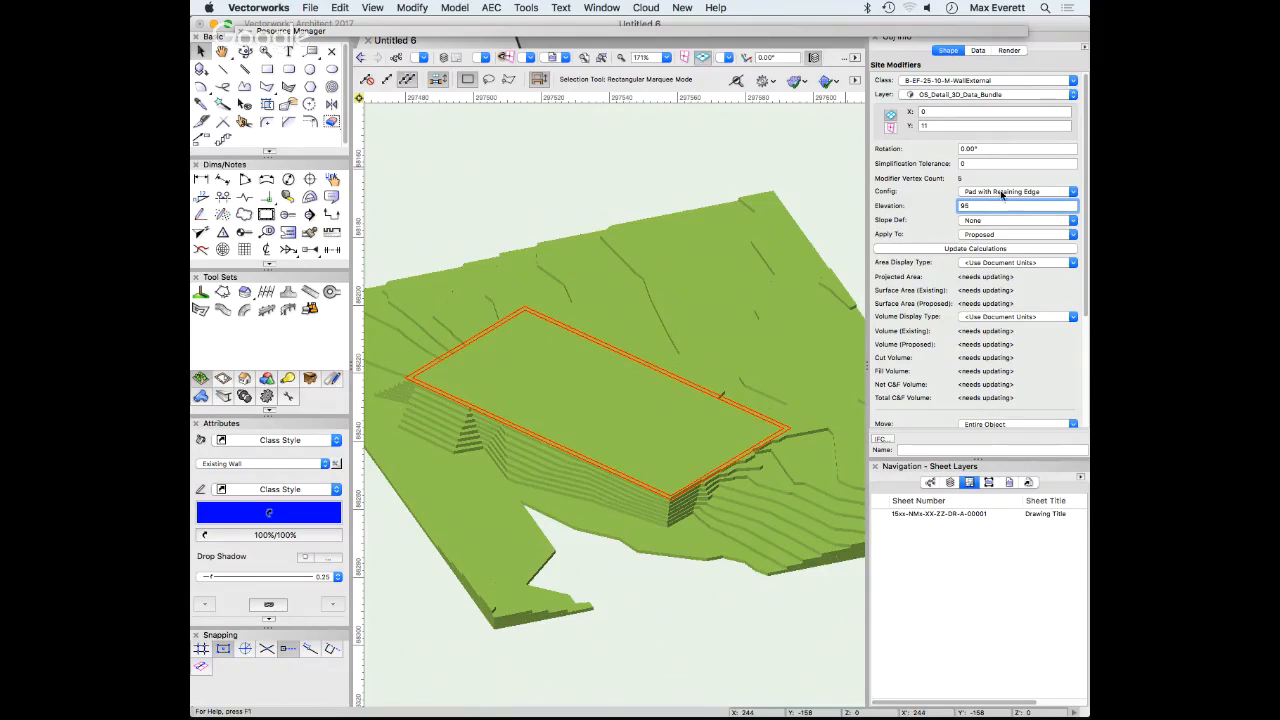
click(1003, 192)
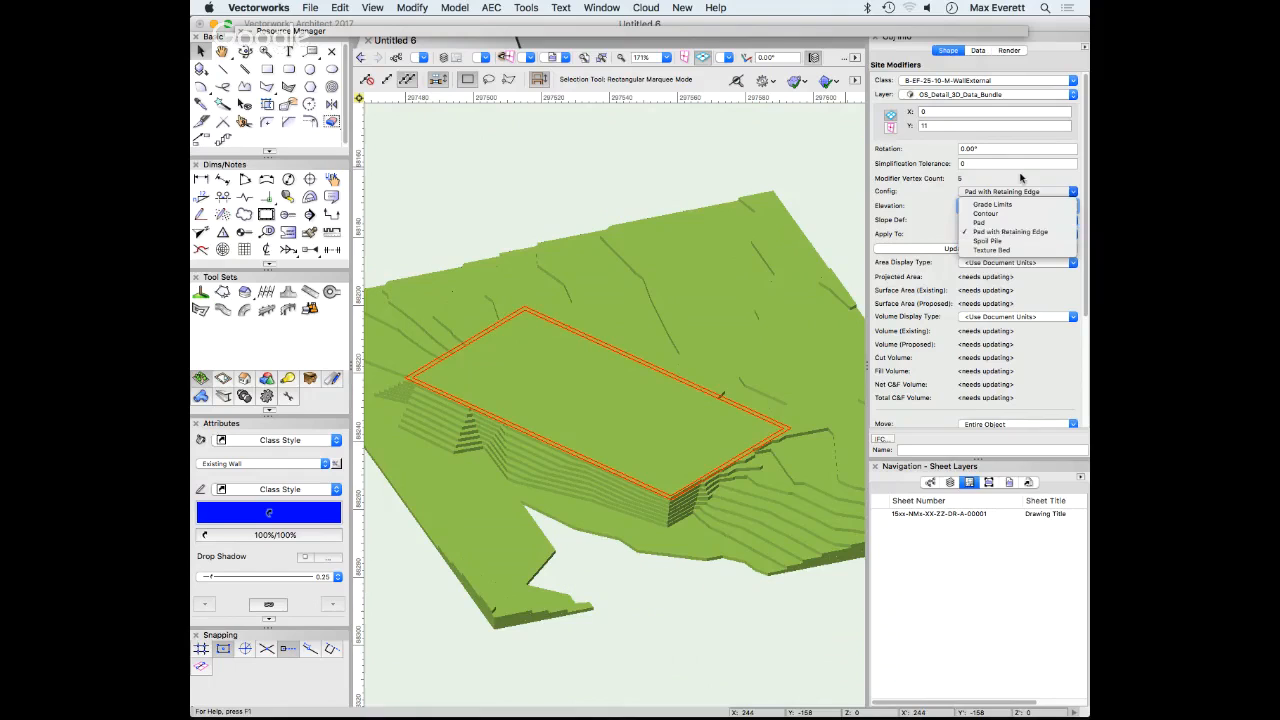
click(1022, 233)
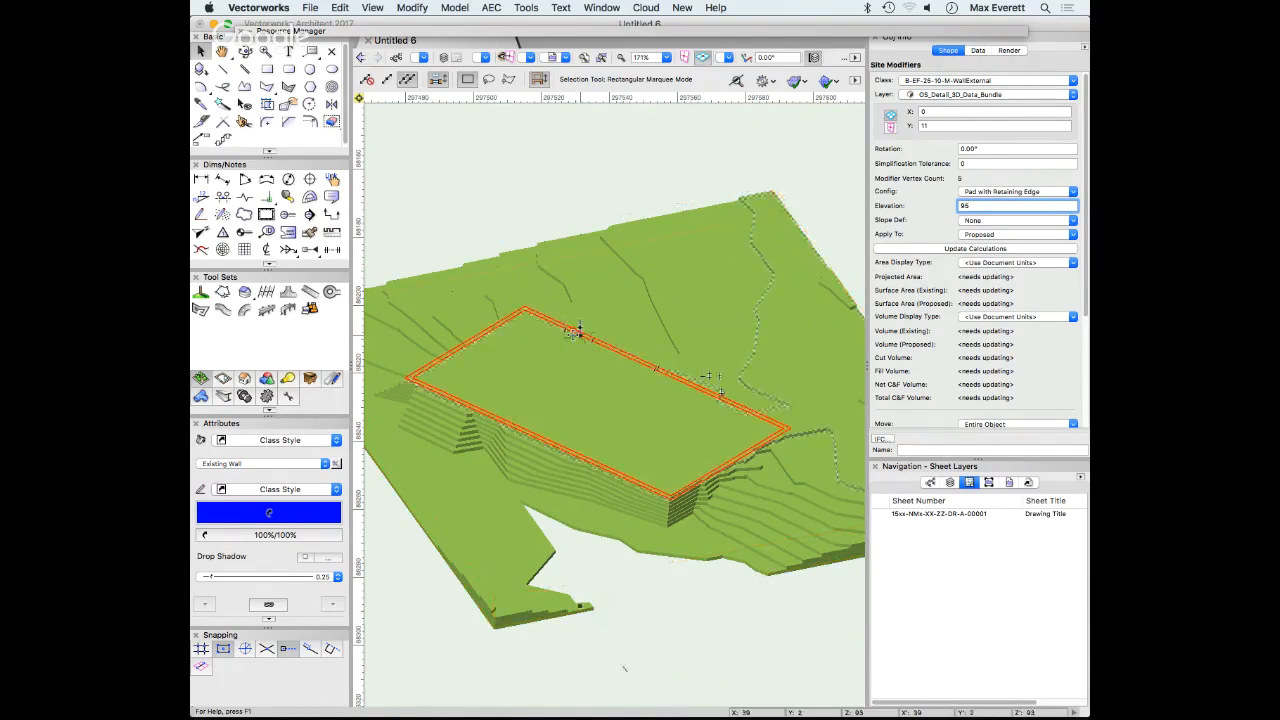
double_click(1000, 205)
text(86)
key(Return)
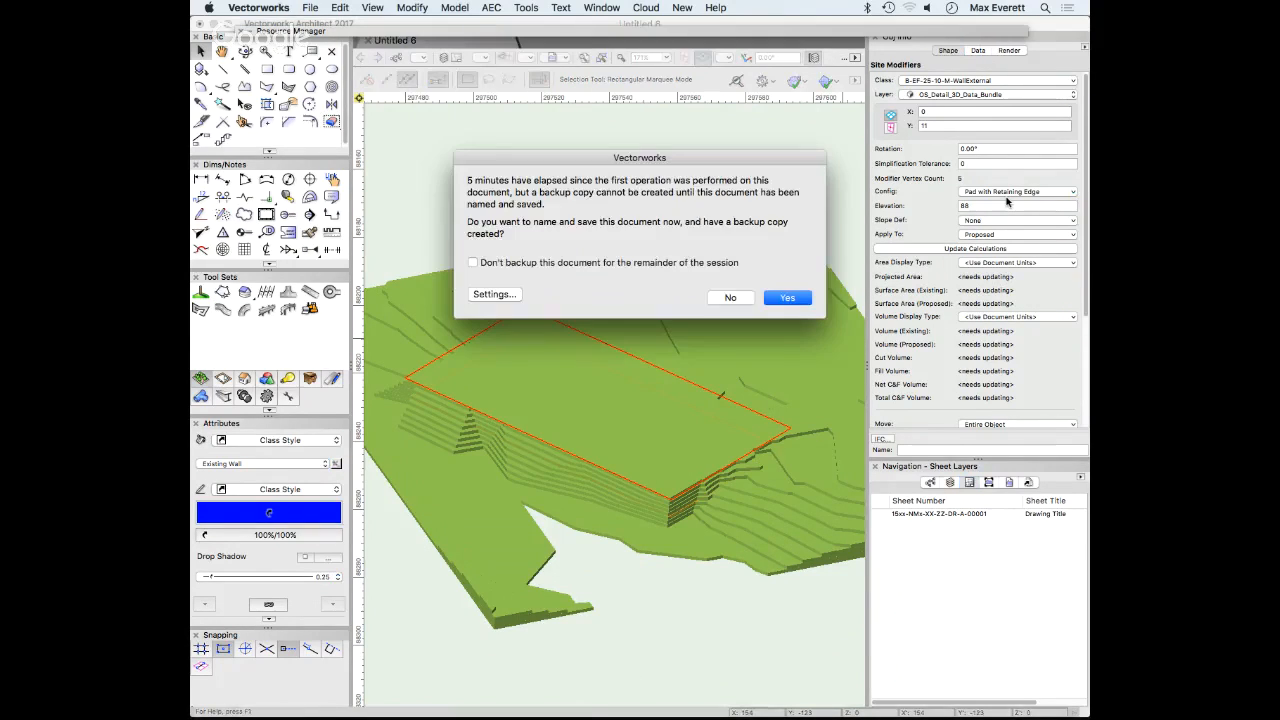
click(733, 297)
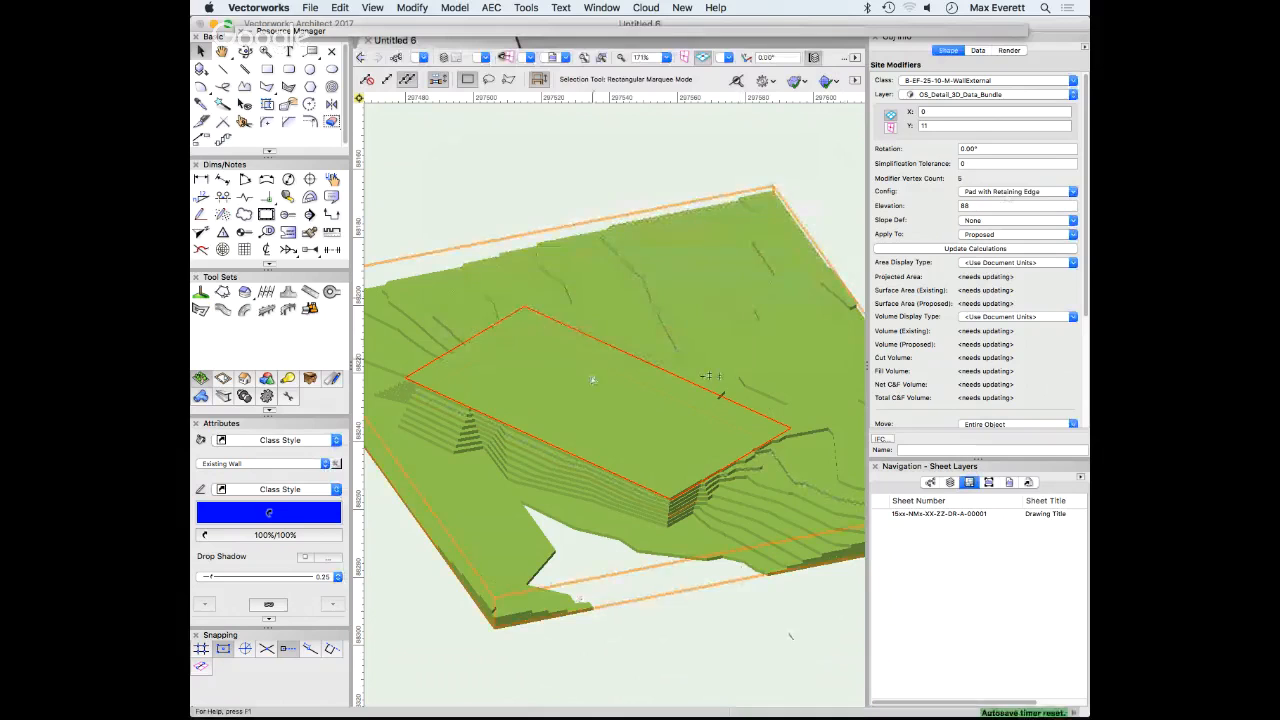
Select the site model and update it to apply the pad's new elevation of 88
middle_drag(592, 376, 633, 359)
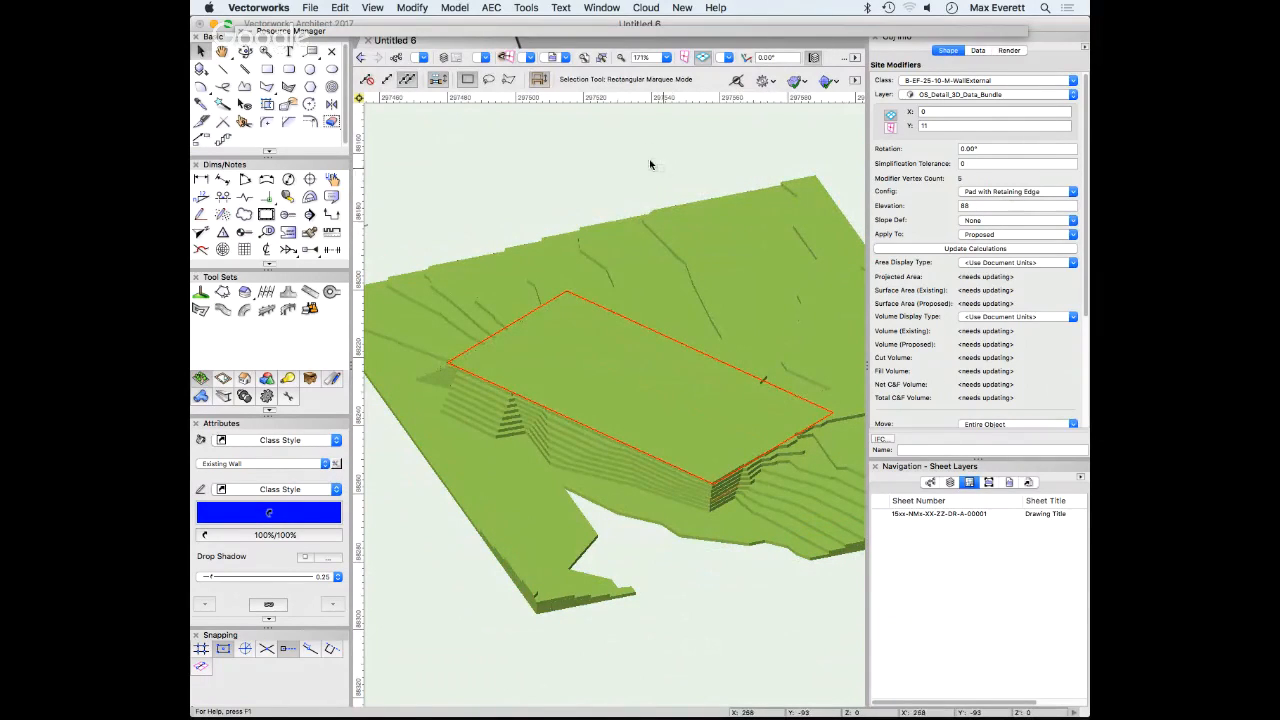
click(718, 217)
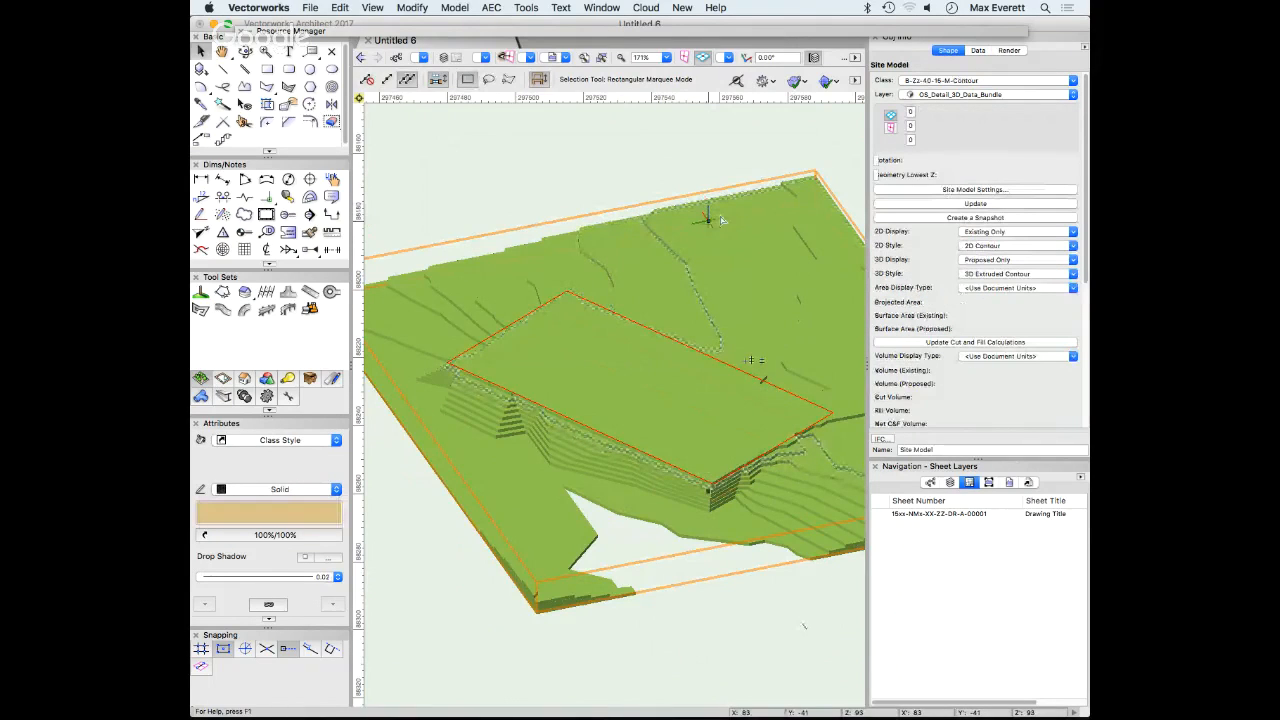
click(975, 204)
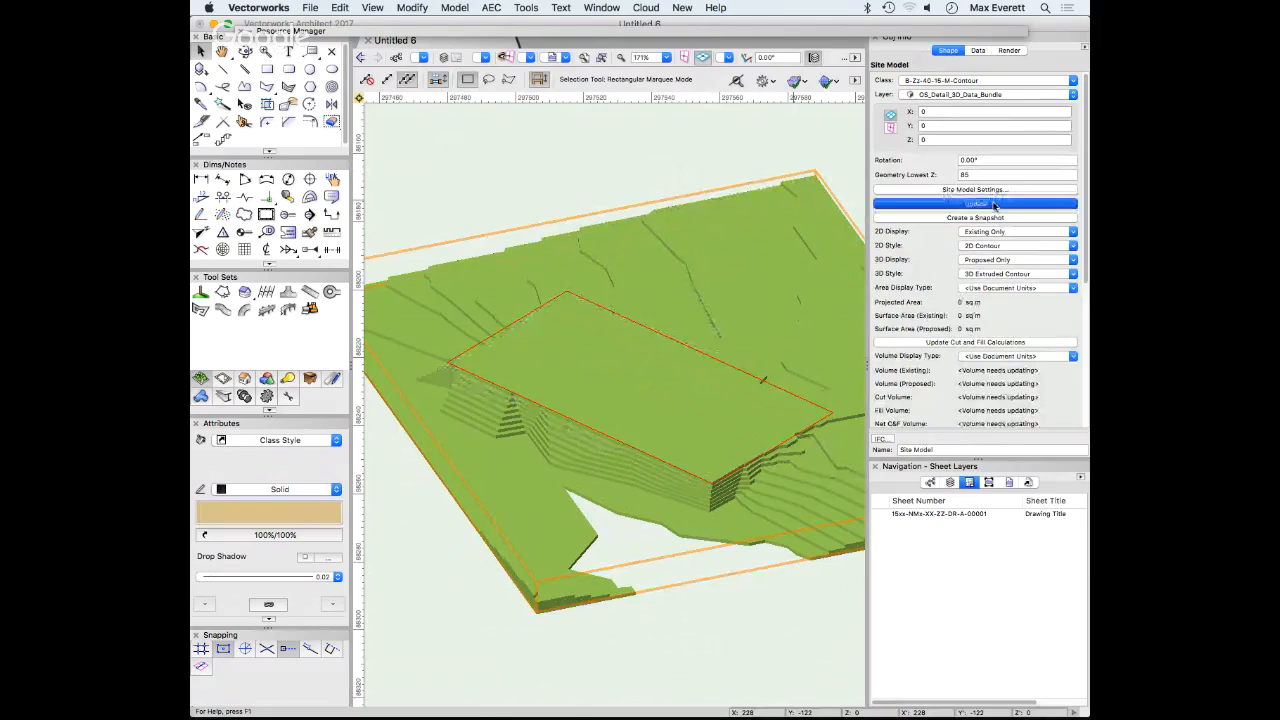
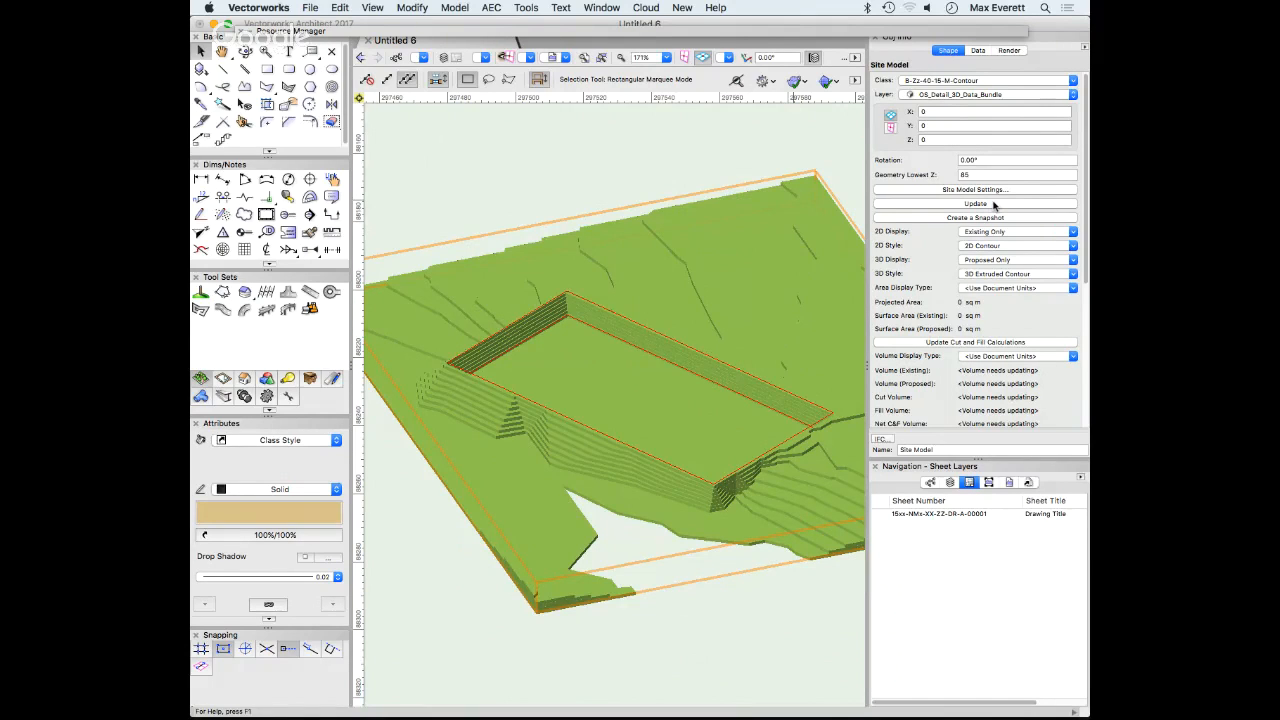
click(993, 204)
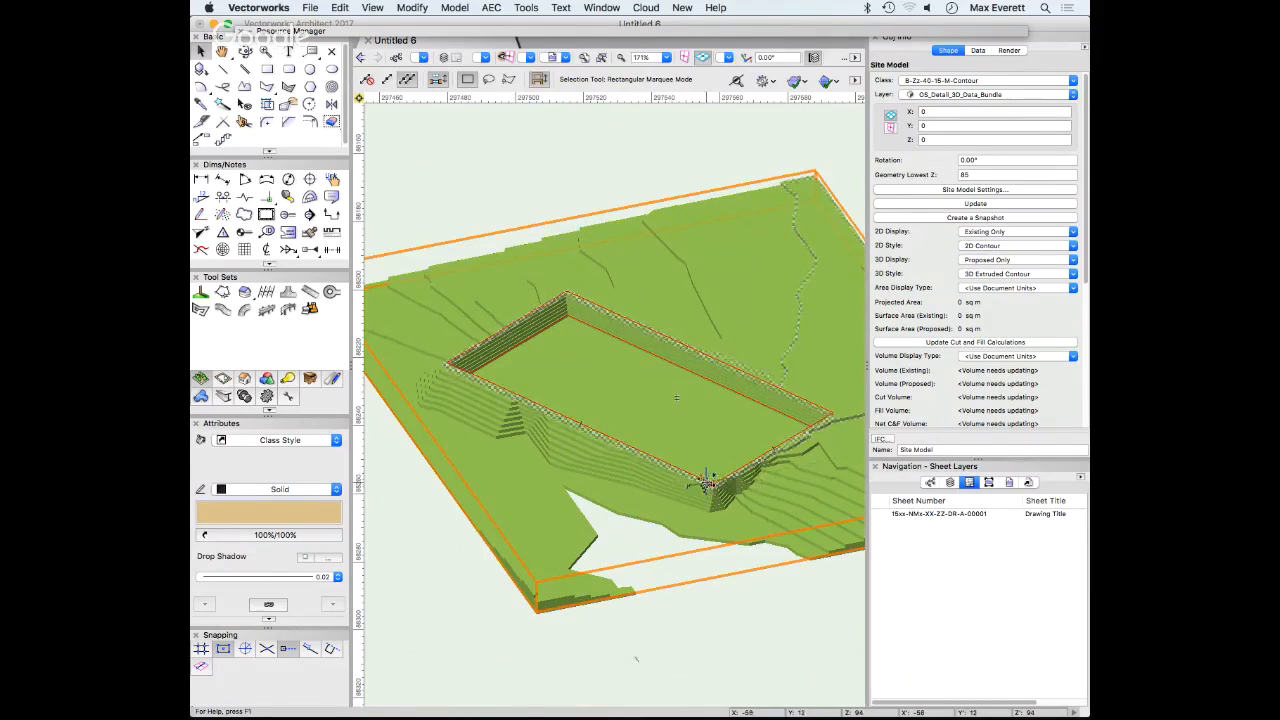
Examine the sunken pad's retaining edges and surrounding contours in 2D plan and from several 3D viewpoints
key(F5)
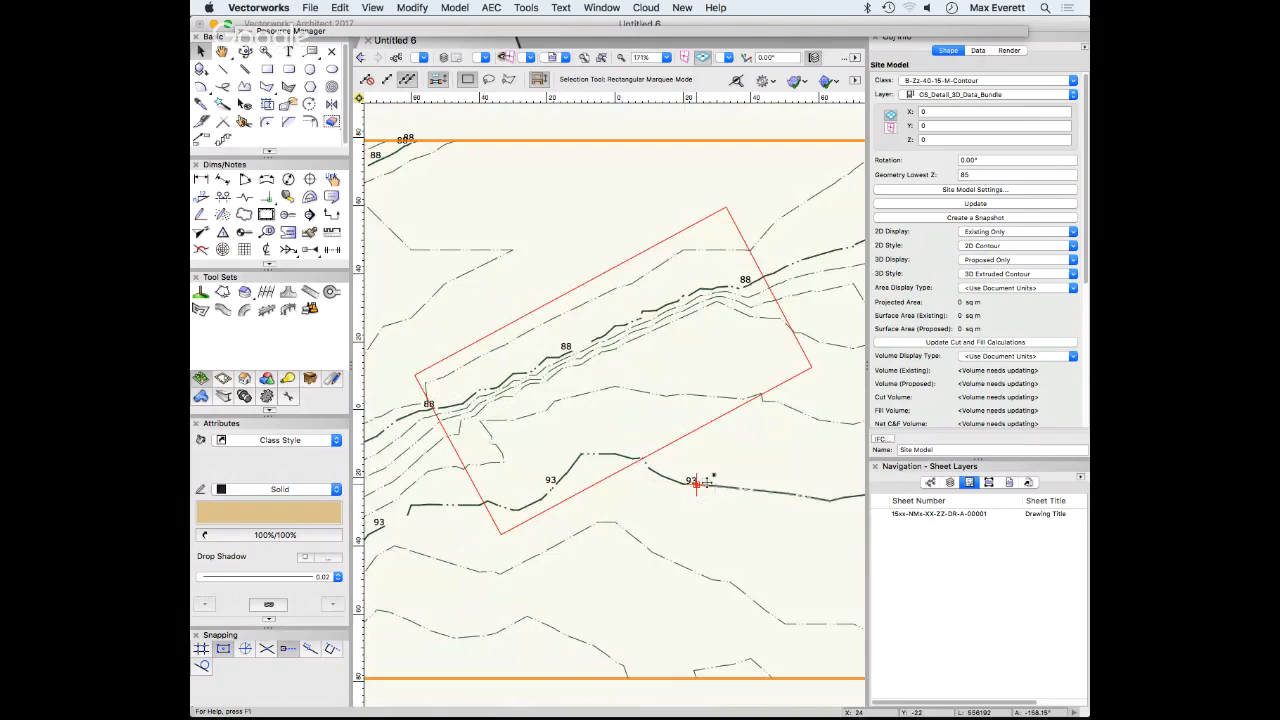
key(3)
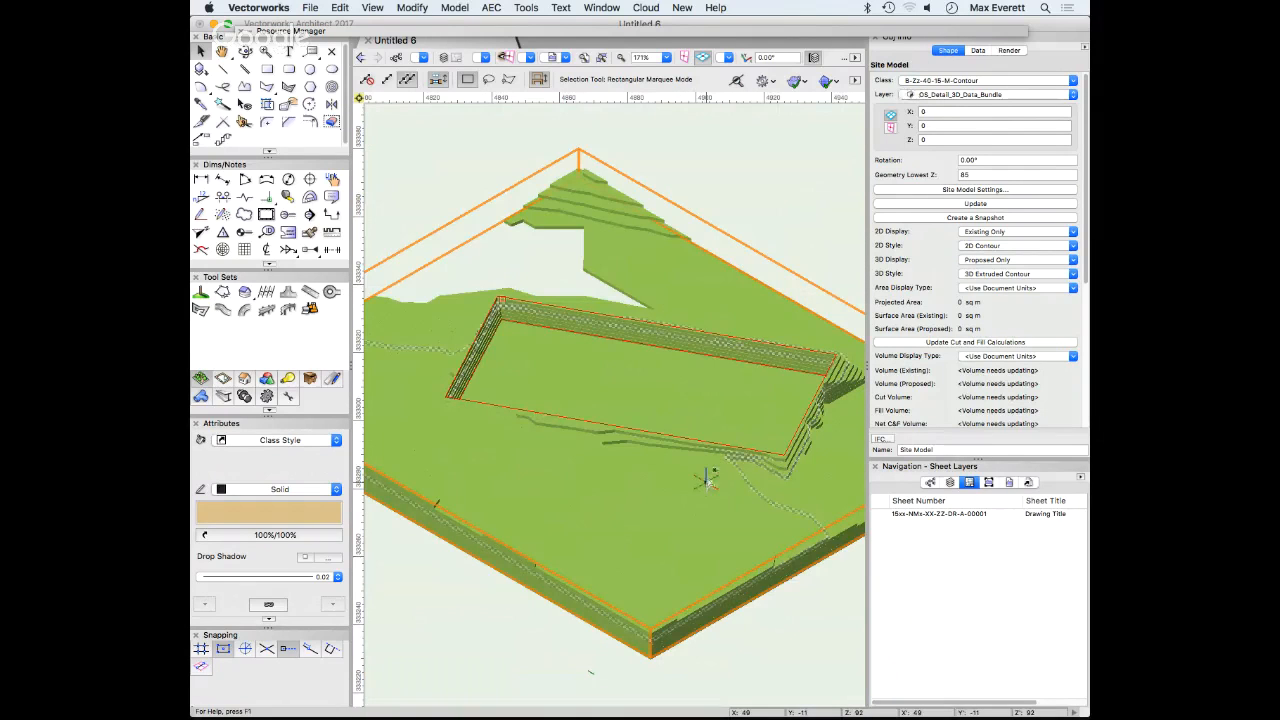
shift+middle_drag(706, 480, 714, 434)
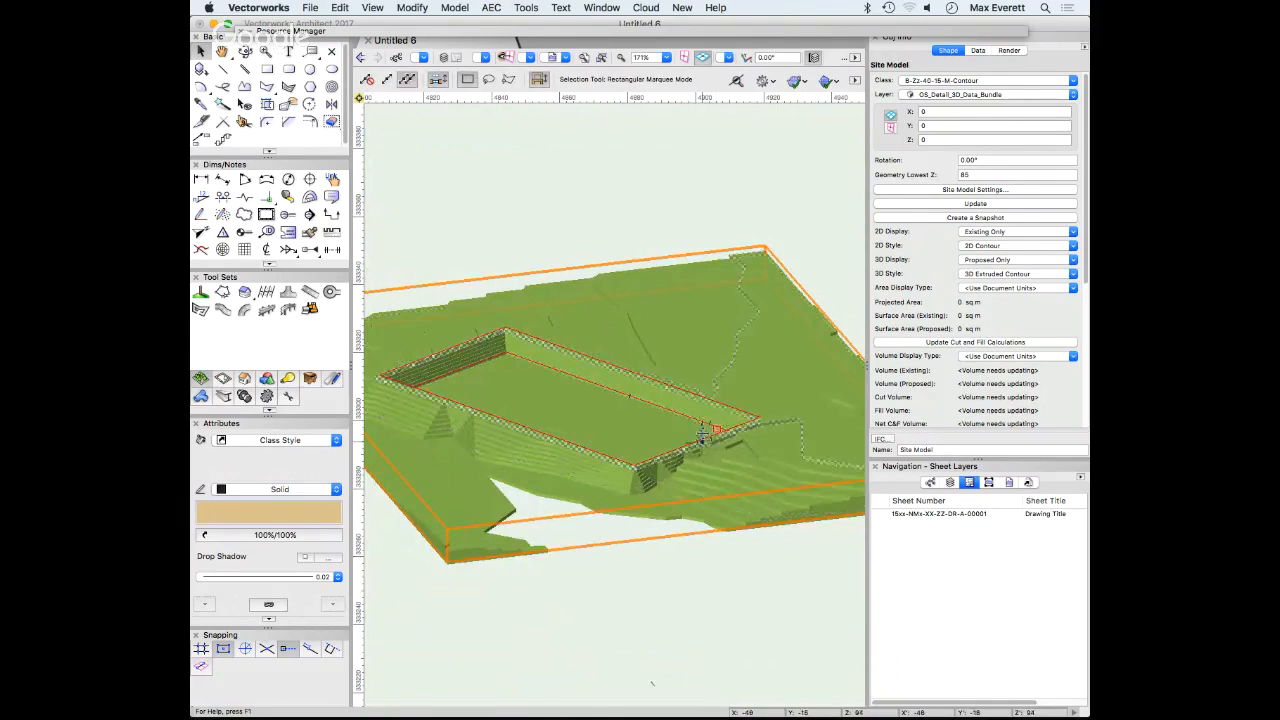
shift+middle_drag(705, 432, 597, 434)
drag(599, 440, 671, 451)
key(x)
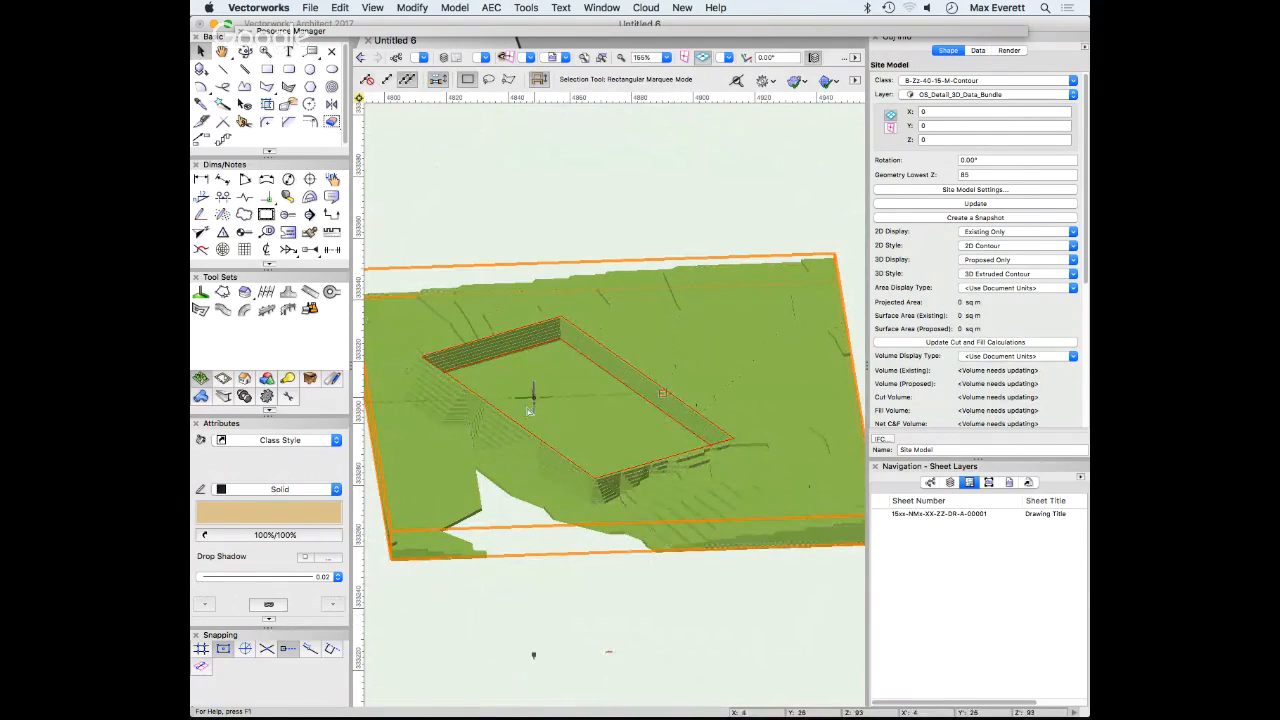
scroll(495, 405, up, 2)
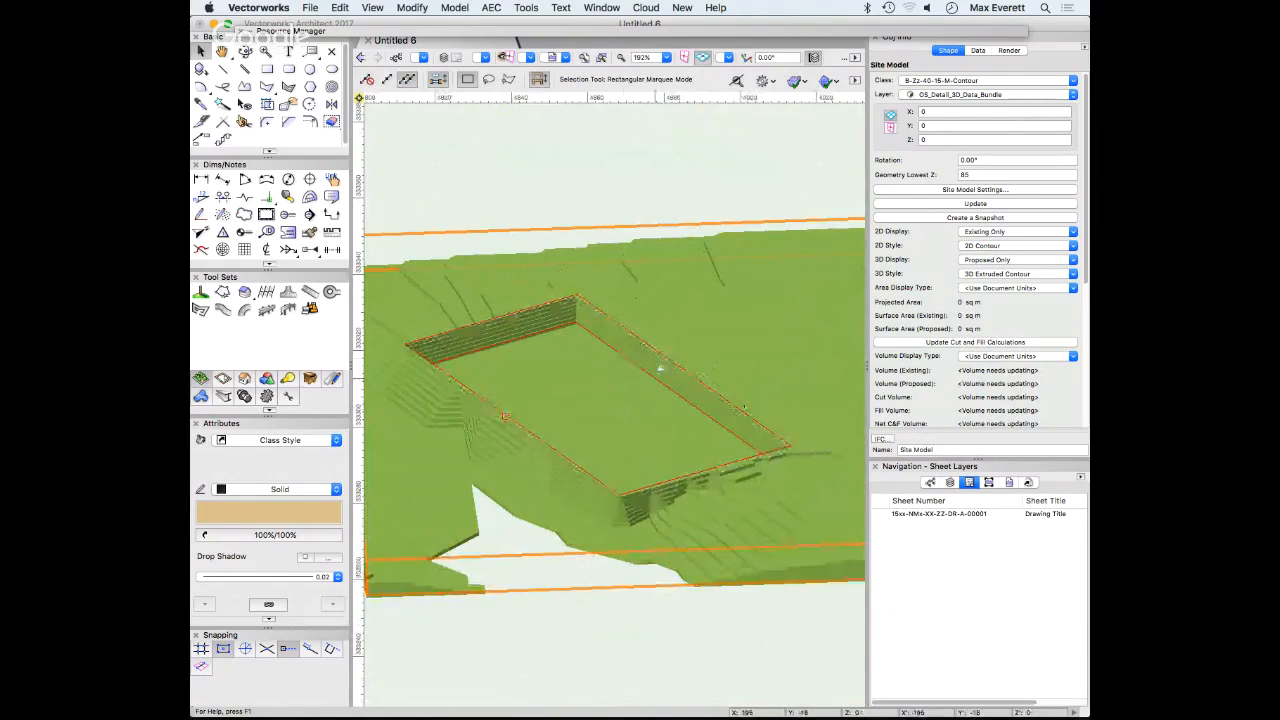
click(653, 161)
middle_drag(555, 361, 654, 306)
middle_drag(726, 331, 690, 358)
scroll(690, 358, down, 1)
scroll(757, 447, up, 7)
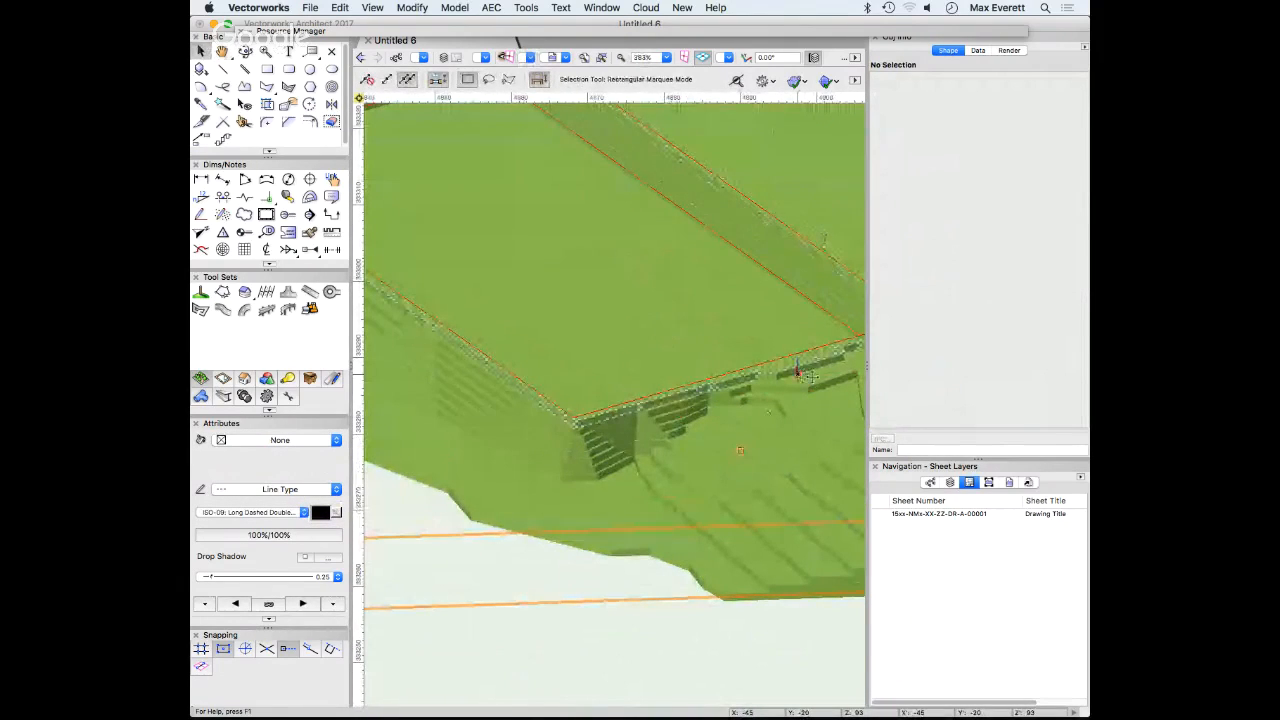
shift+middle_drag(800, 375, 725, 390)
key(super+5)
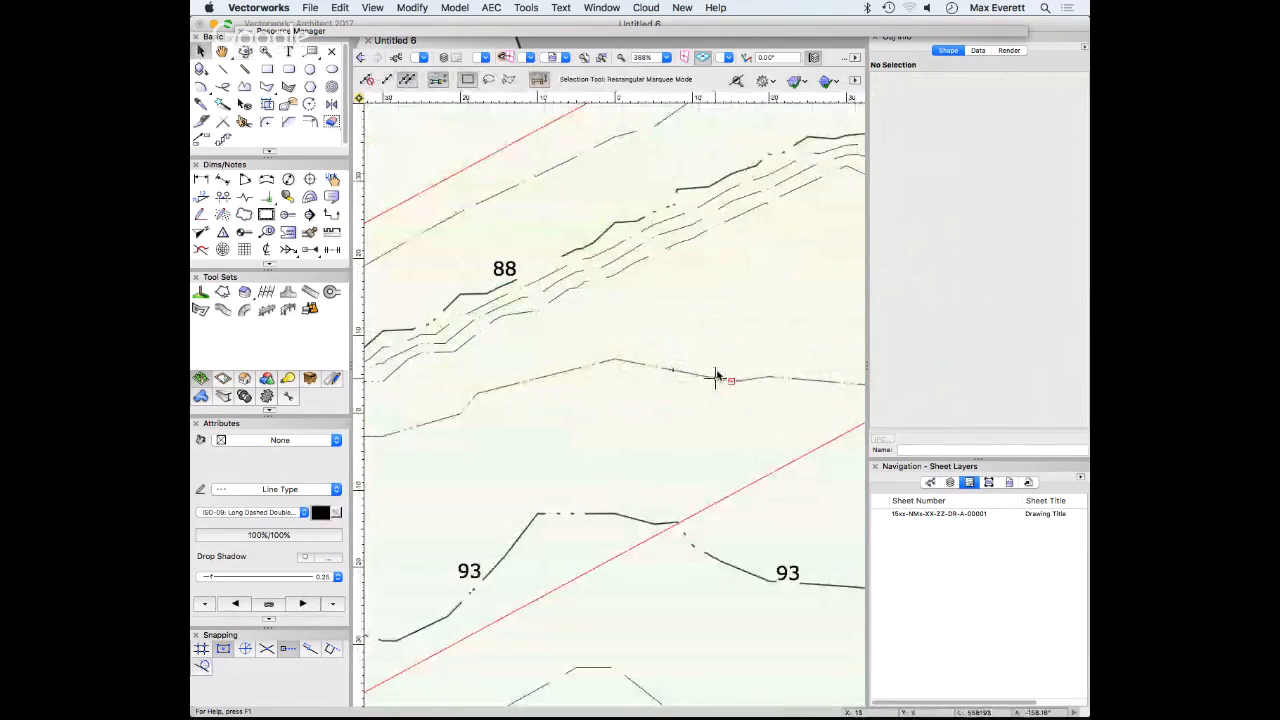
scroll(716, 375, down, 3)
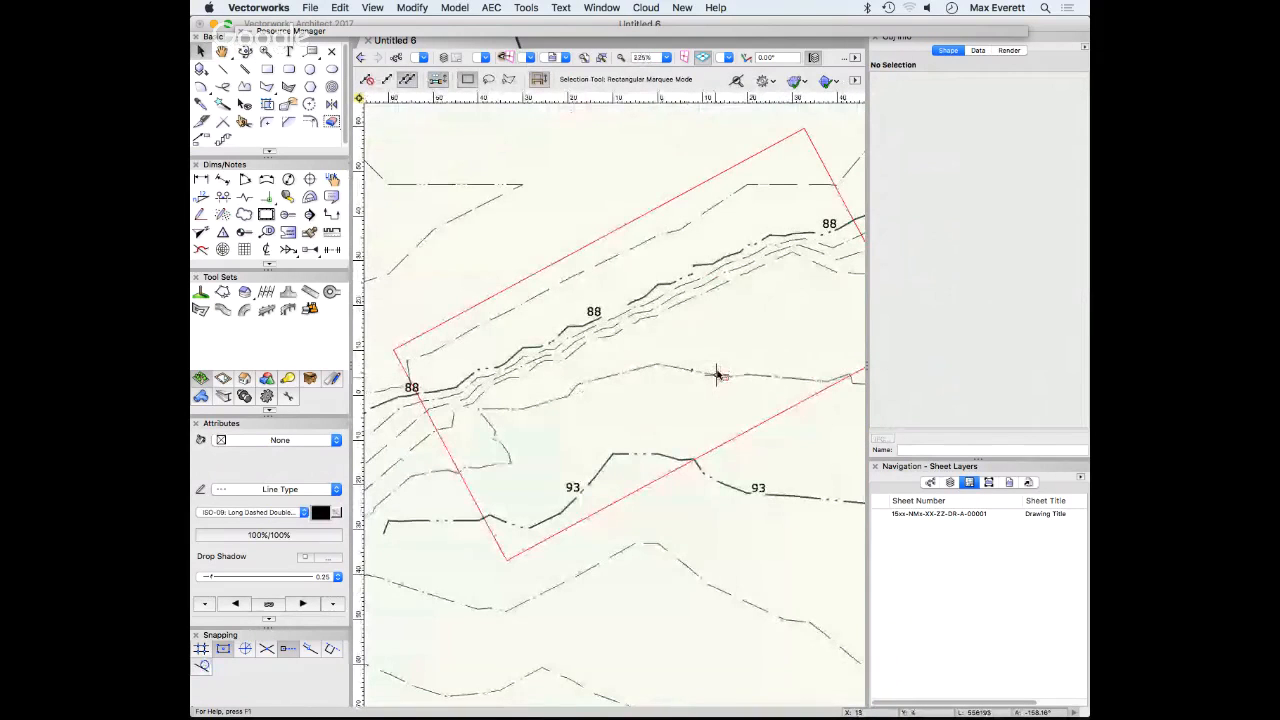
key(9)
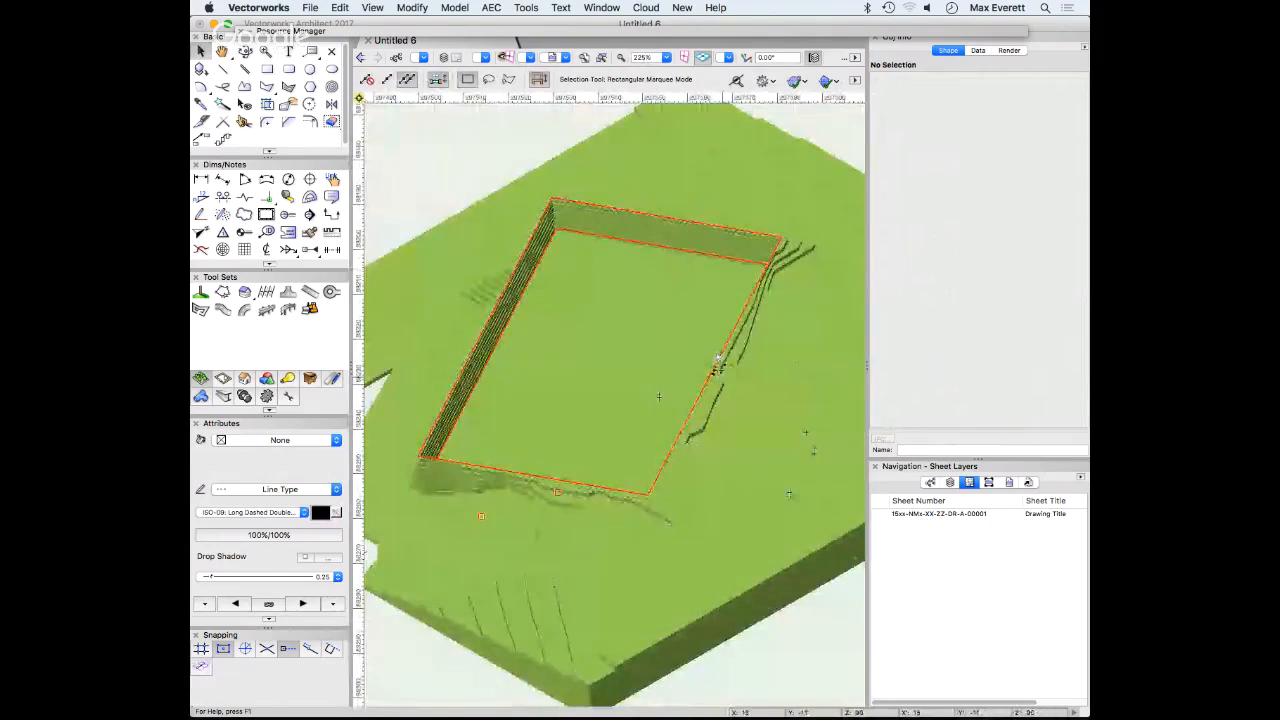
Set the pad modifier's slope definition to Angle and its contour angle to 90°
click(646, 416)
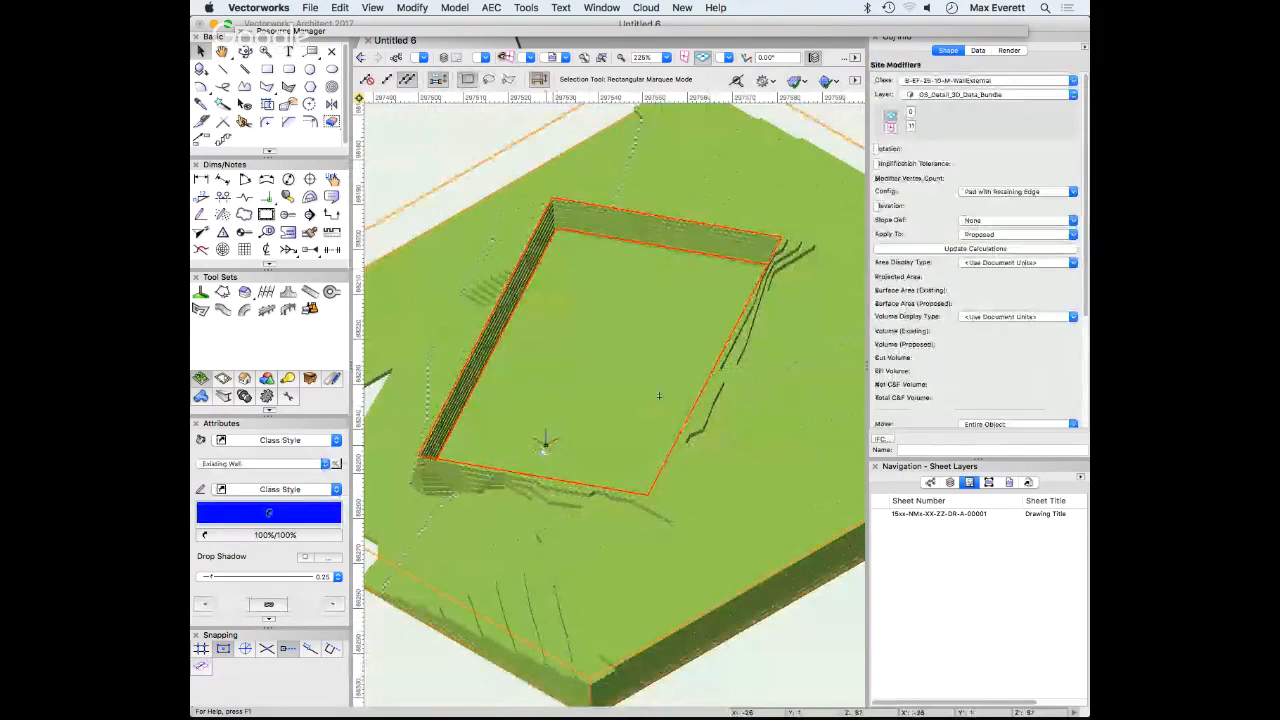
shift+middle_drag(543, 443, 620, 437)
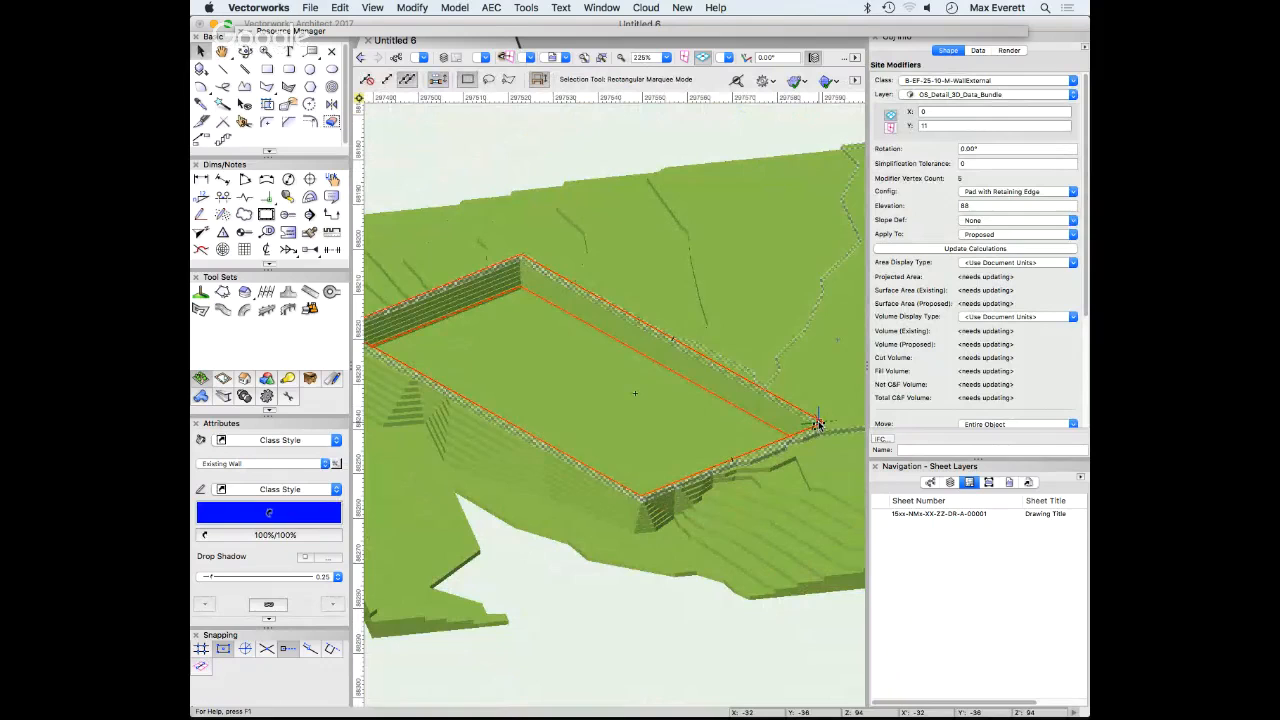
scroll(1012, 298, down, 3)
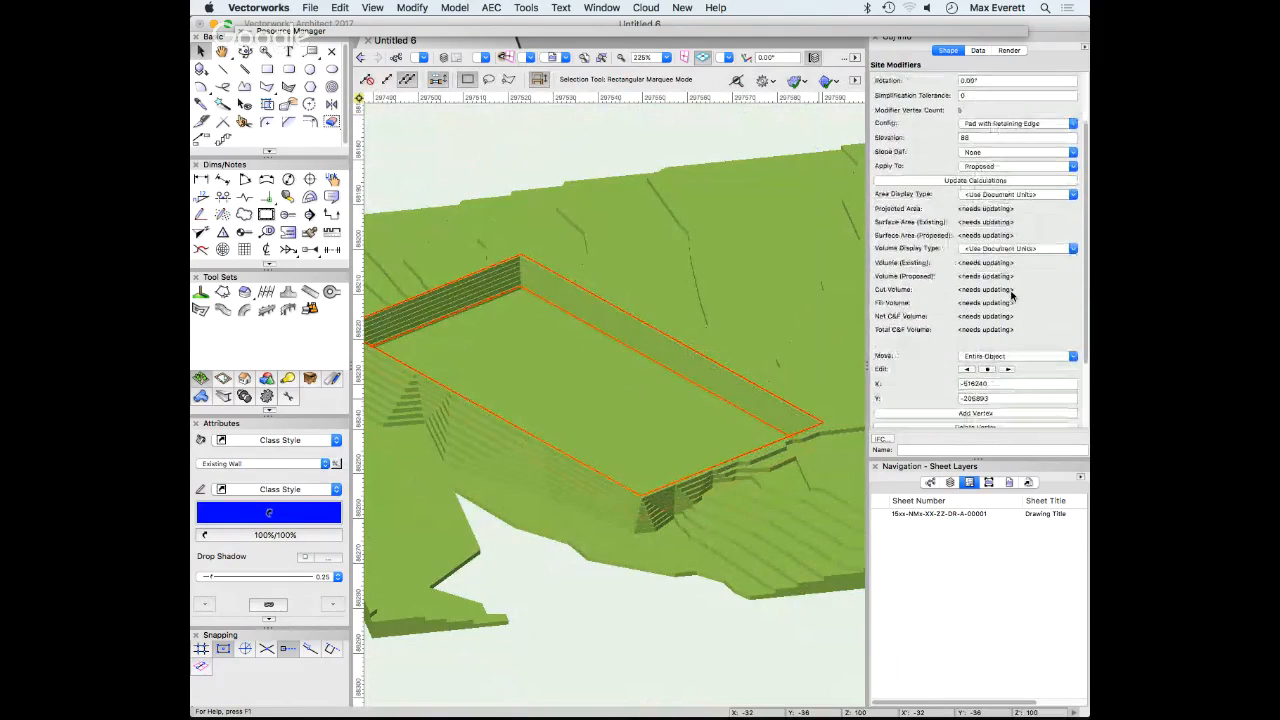
scroll(1012, 296, down, 2)
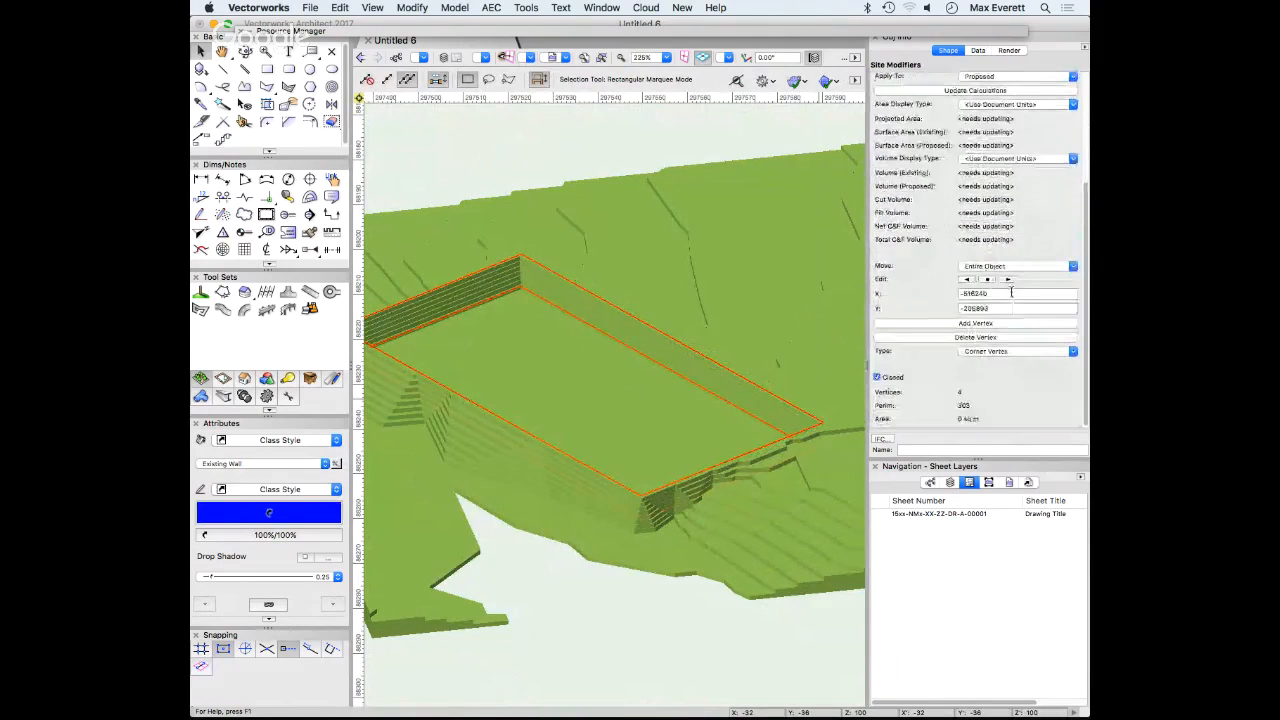
scroll(1012, 292, up, 5)
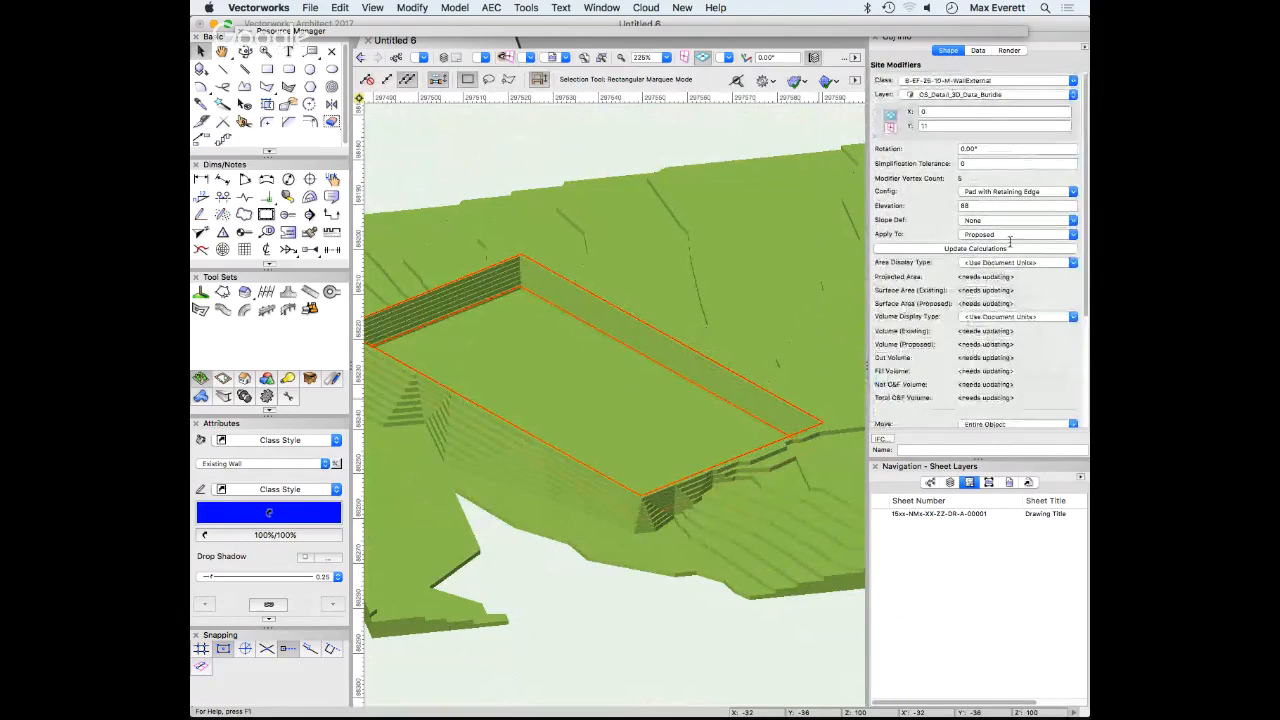
click(1016, 221)
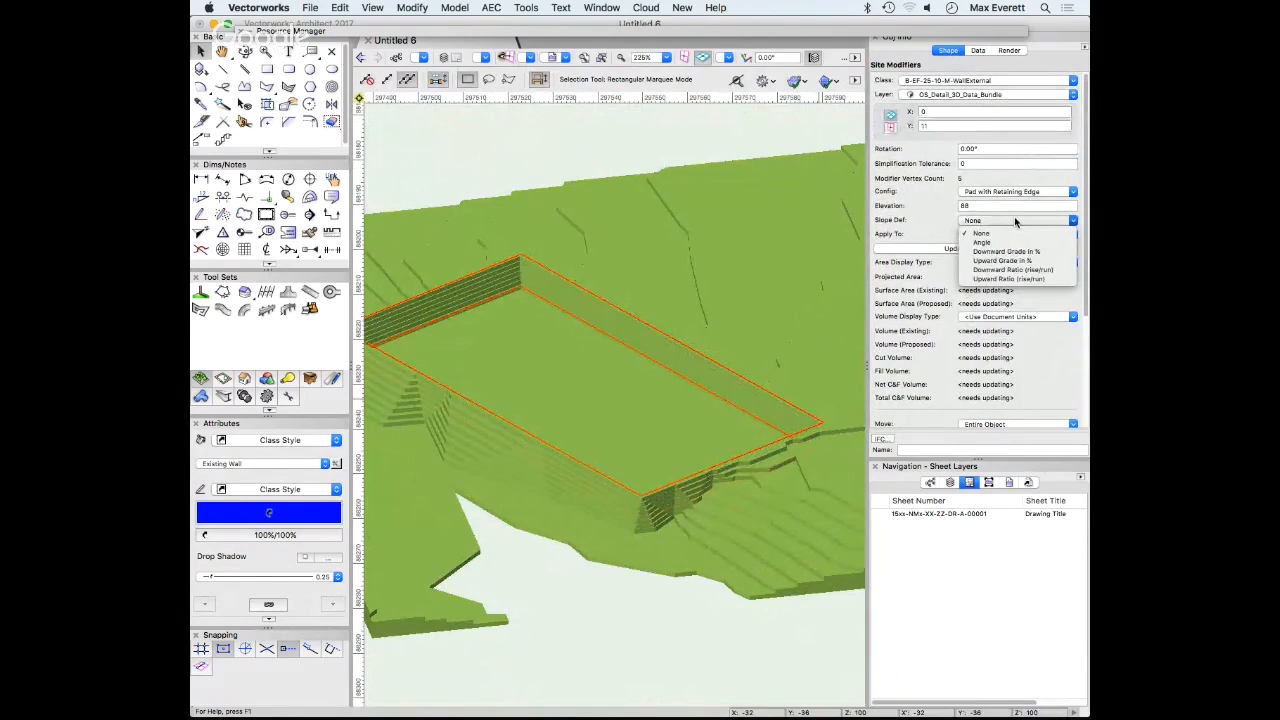
click(1006, 234)
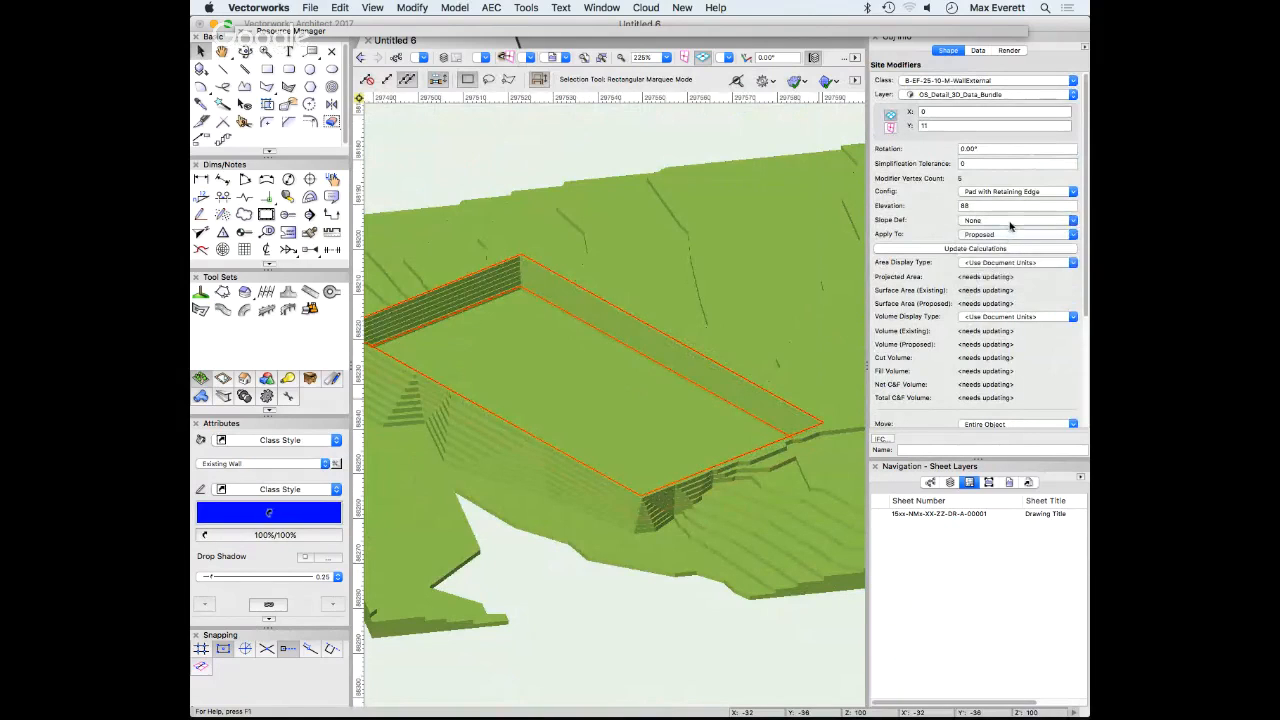
click(1010, 224)
click(1008, 242)
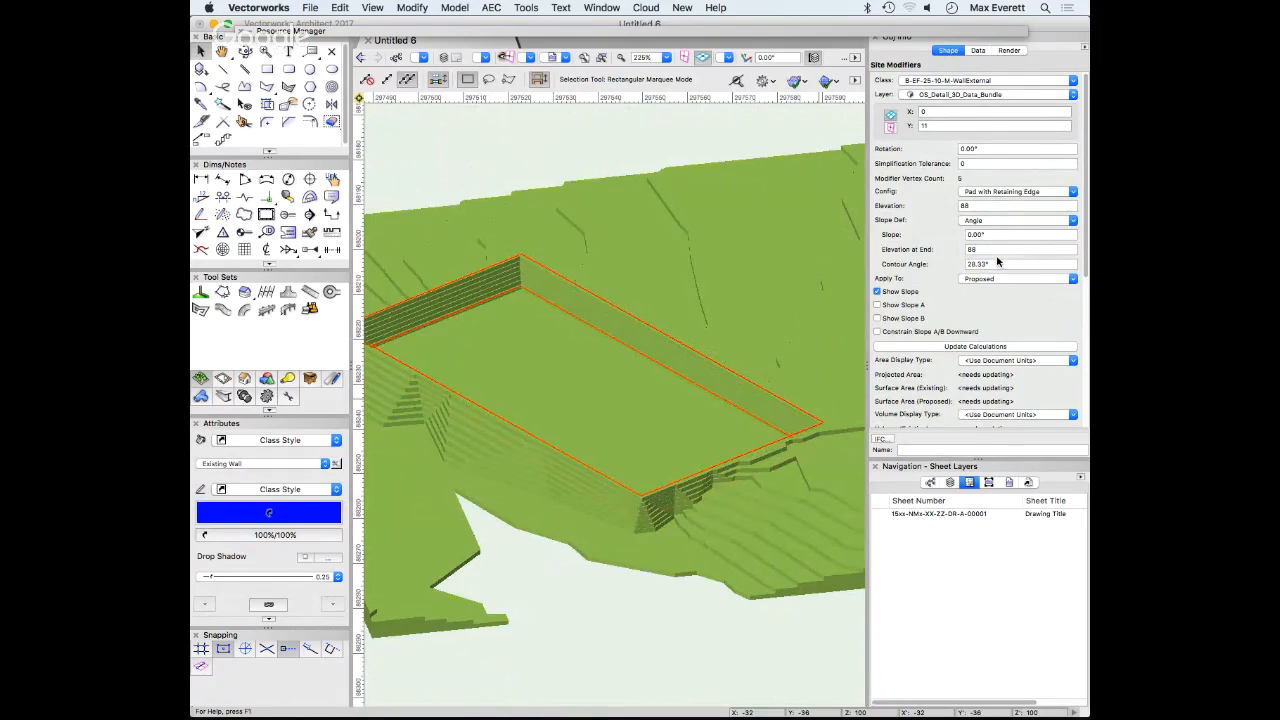
click(973, 264)
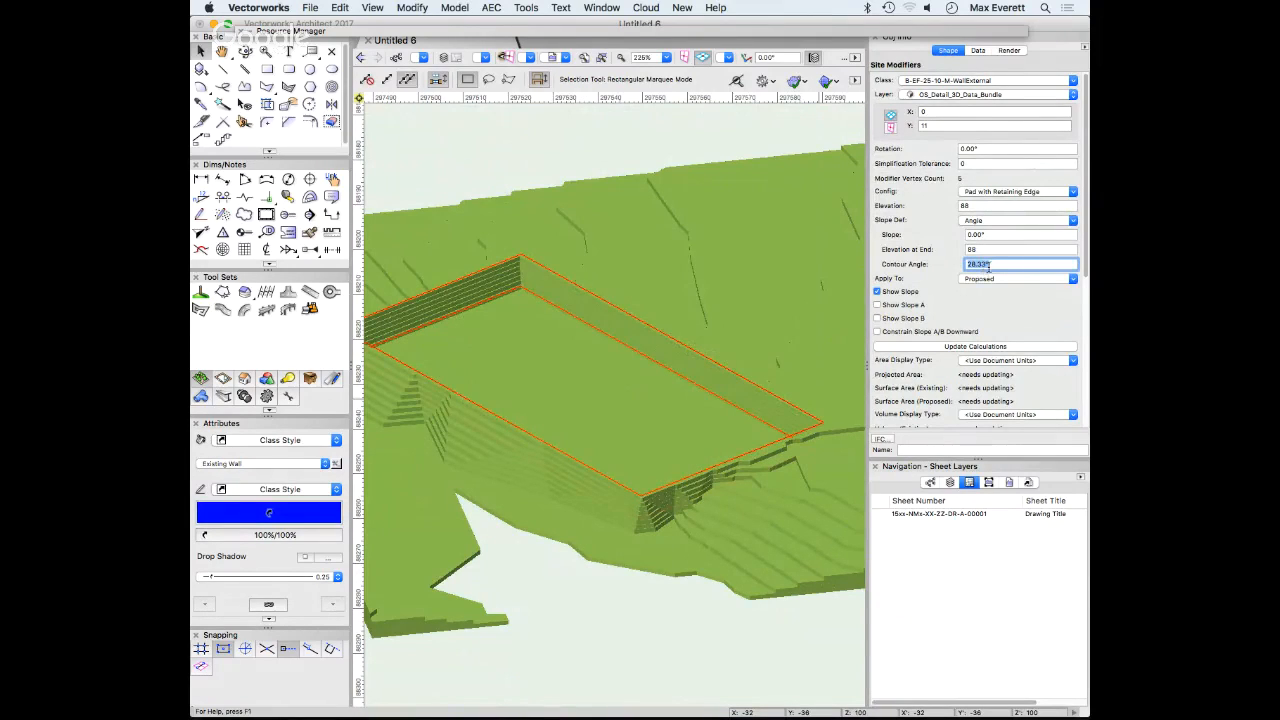
key(Return)
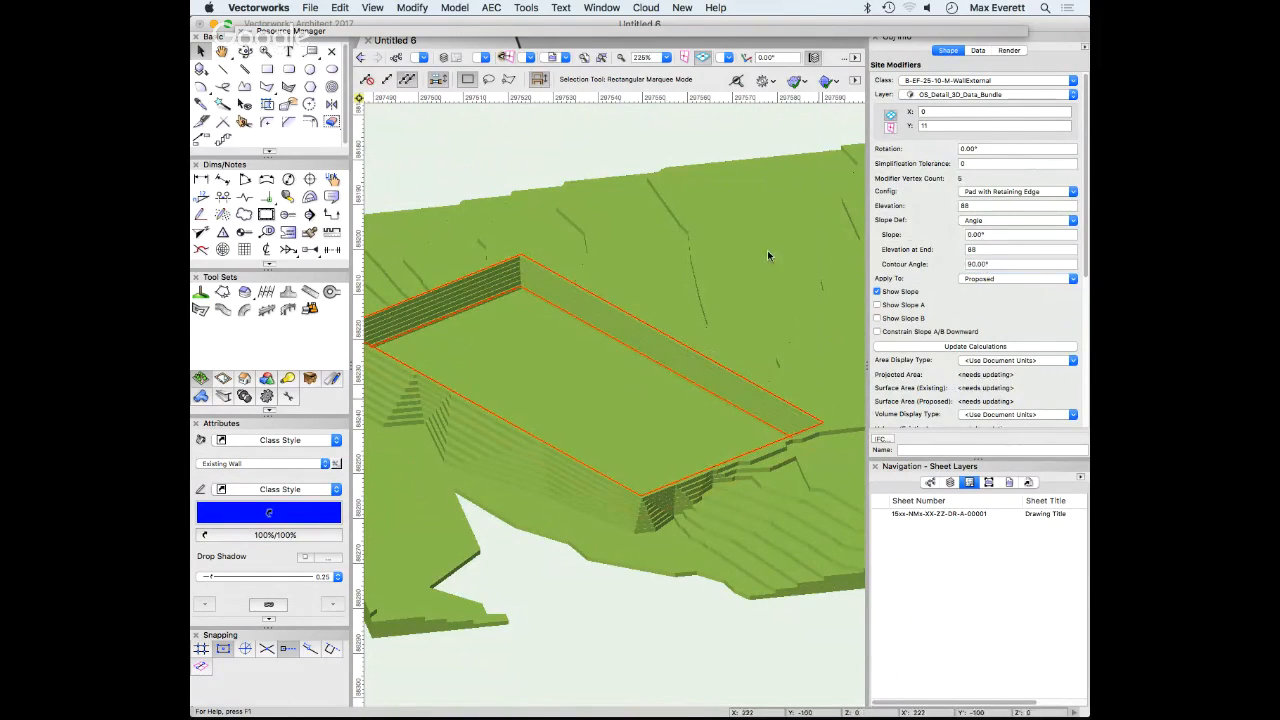
Update the site model with the modifier's angle slope definition, then clear the selection
click(767, 250)
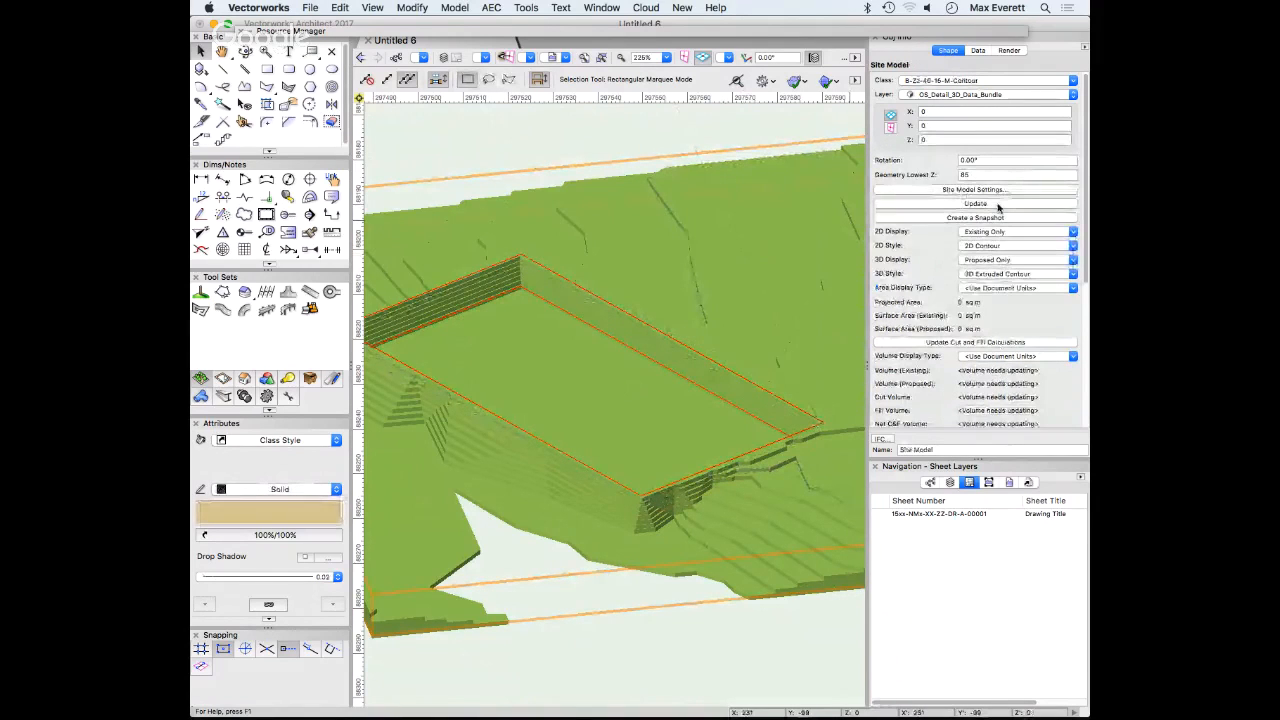
click(996, 204)
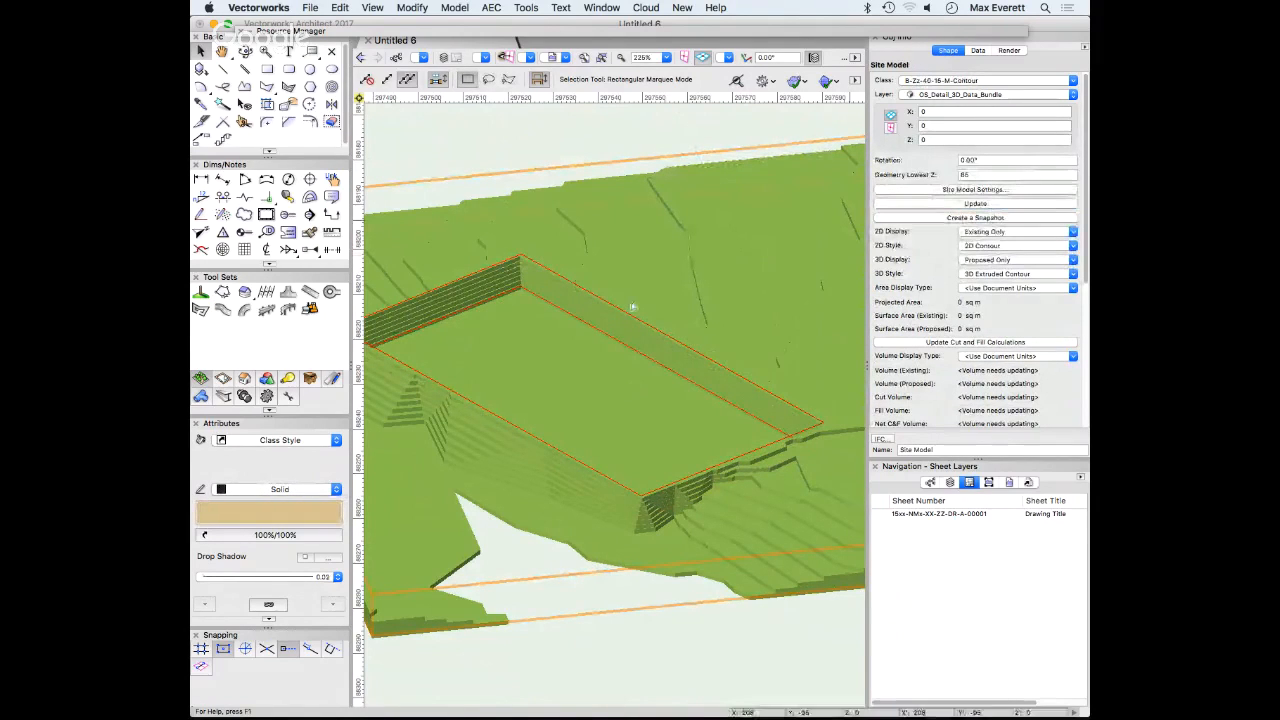
middle_drag(628, 300, 686, 264)
scroll(686, 264, down, 1)
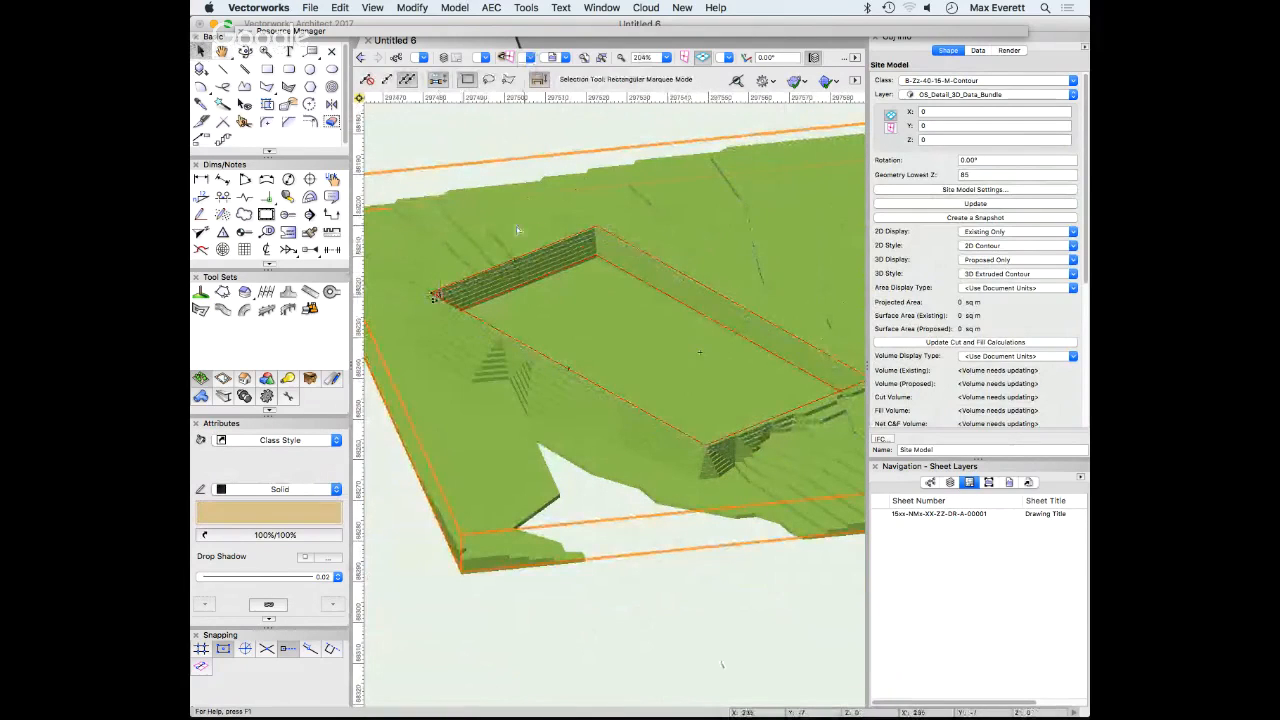
click(553, 153)
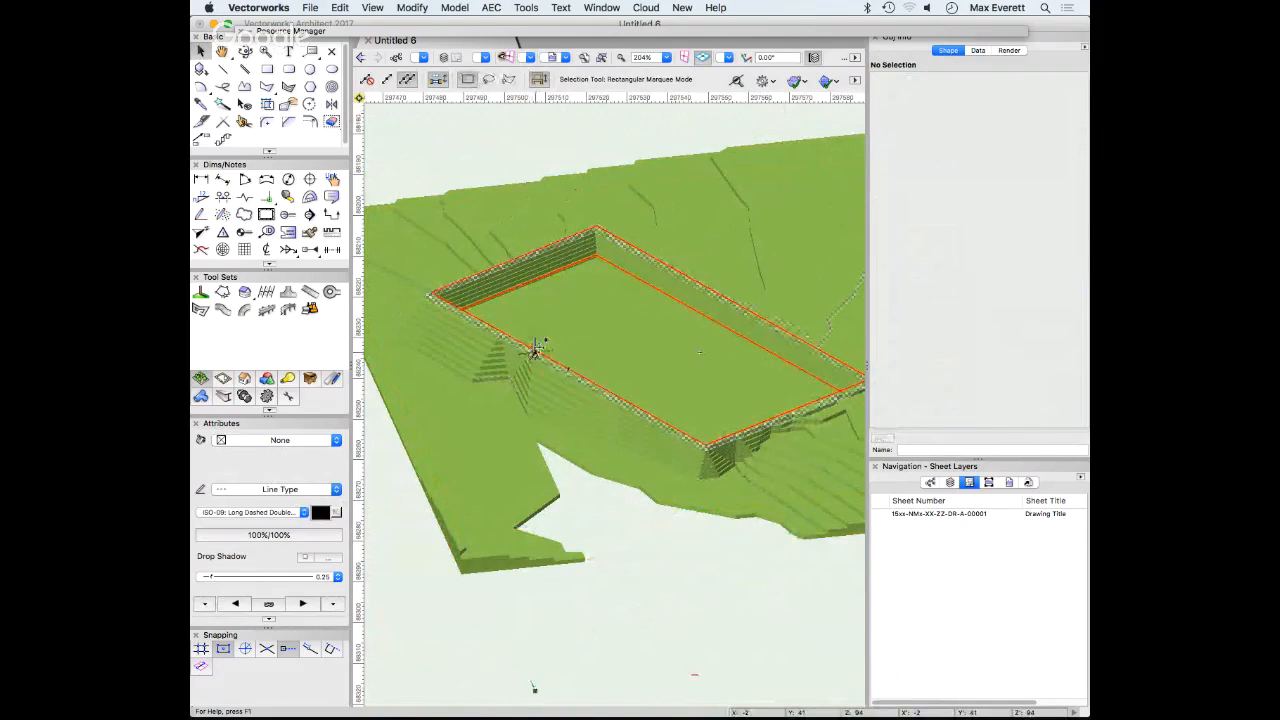
Select the pad modifier again and examine the recessed pad within the updated terrain
click(536, 348)
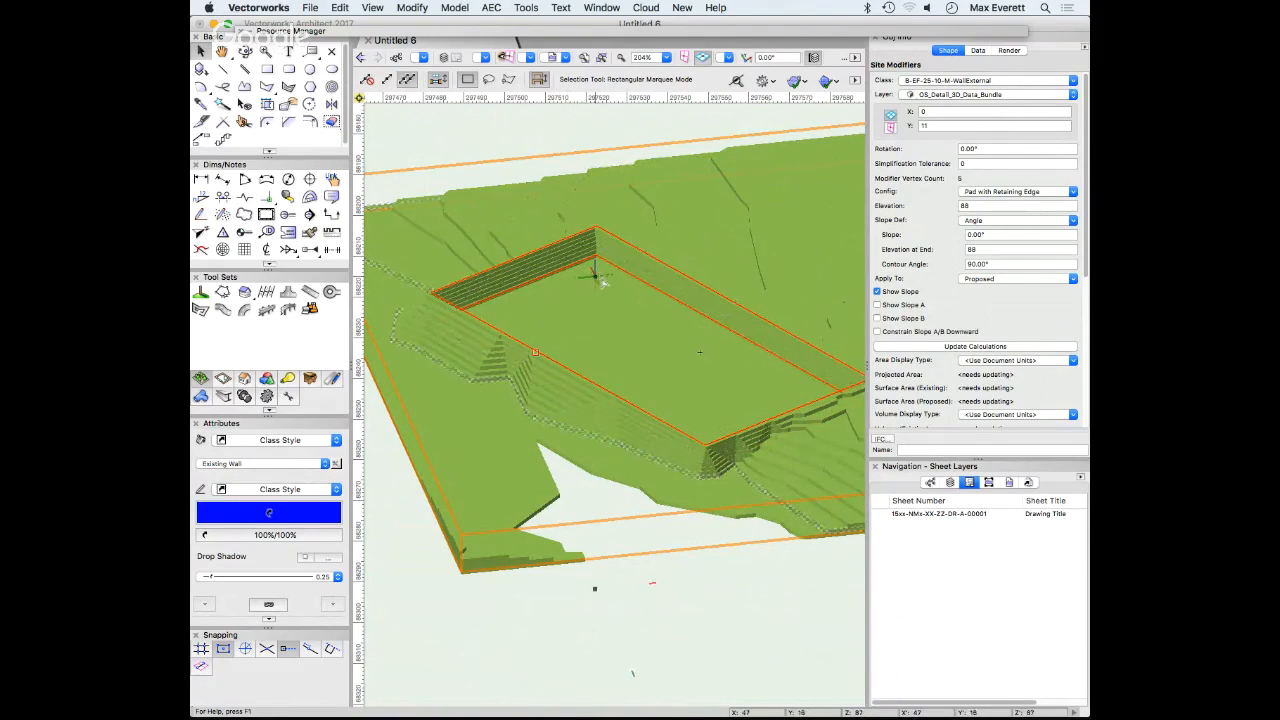
scroll(673, 322, down, 2)
middle_drag(671, 323, 671, 363)
scroll(623, 377, down, 1)
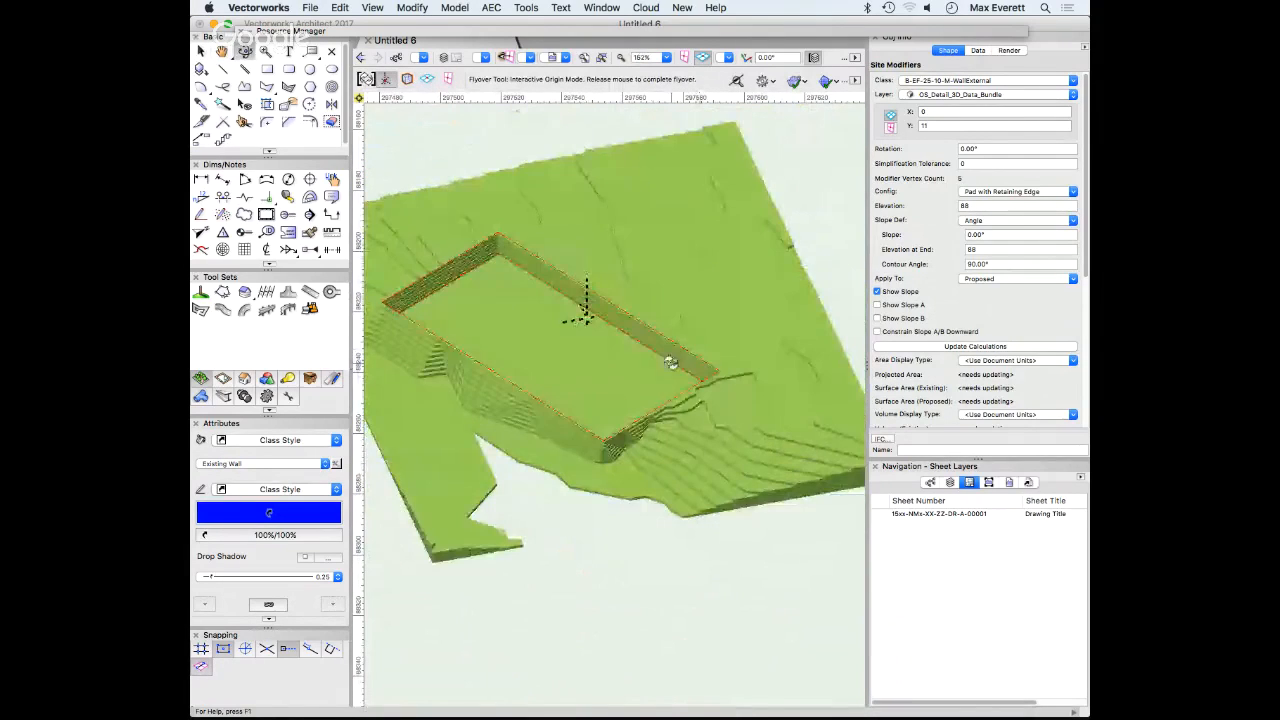
click(640, 336)
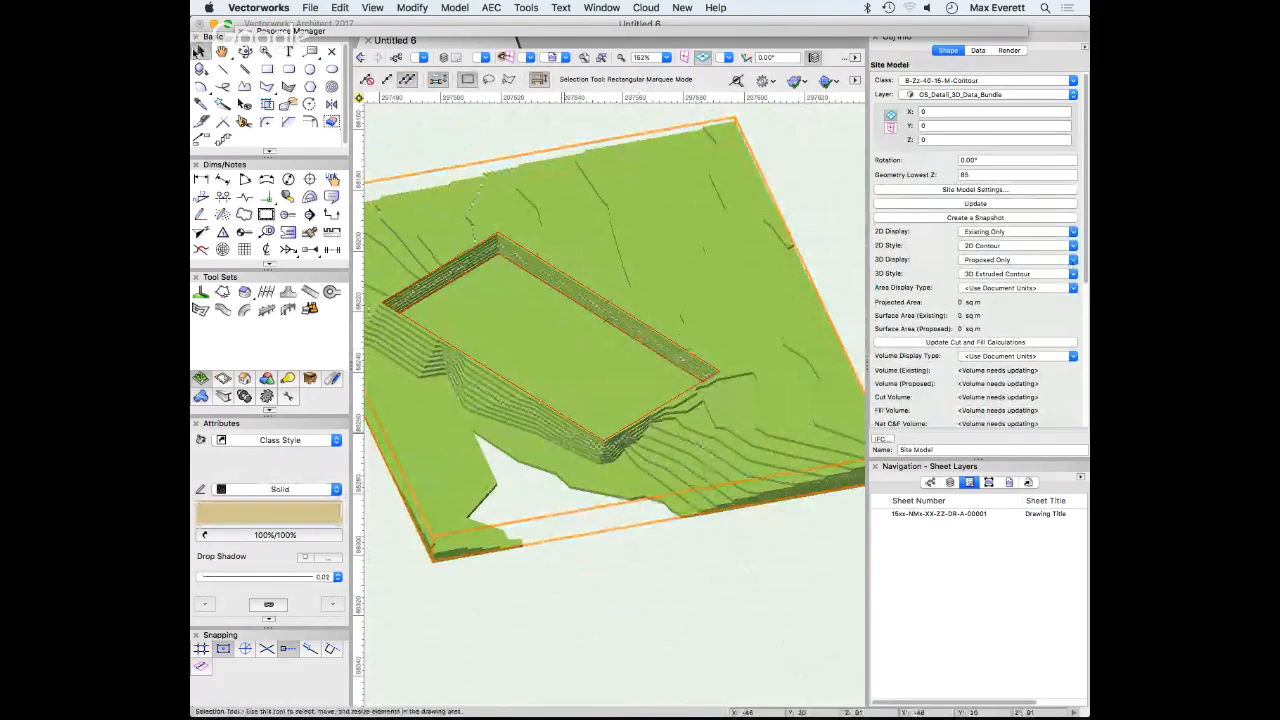
double_click(667, 352)
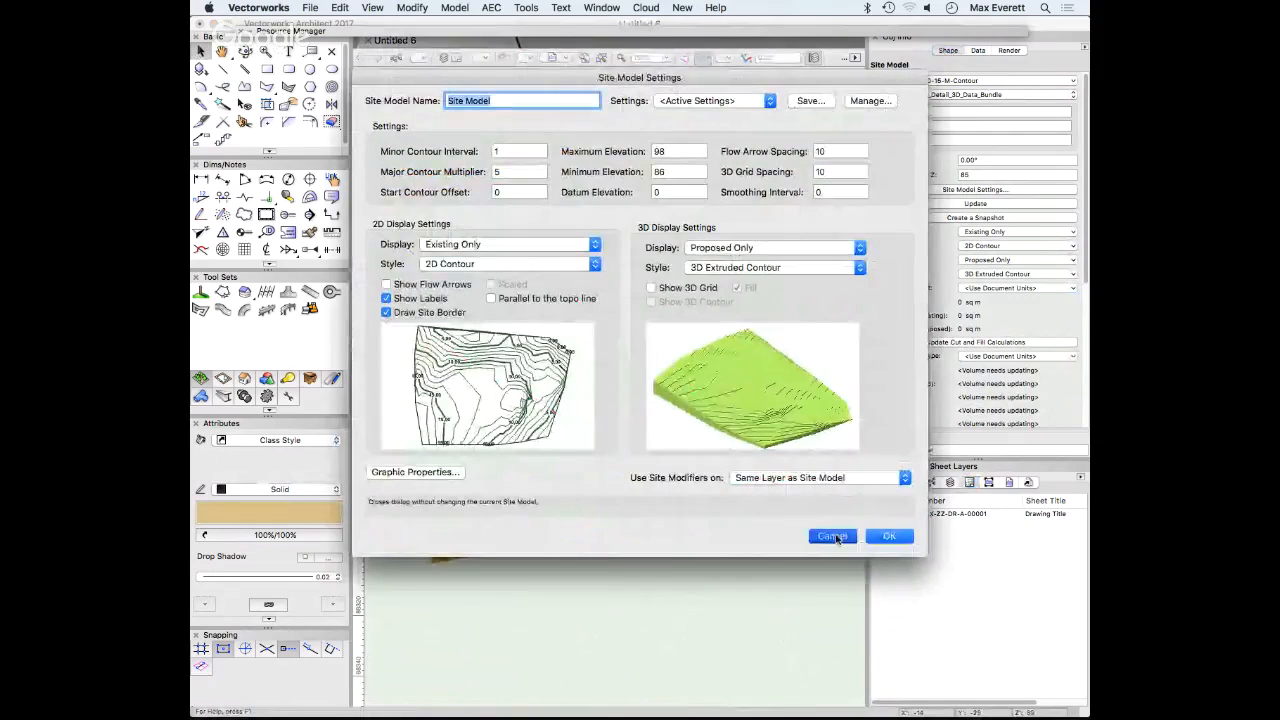
click(833, 537)
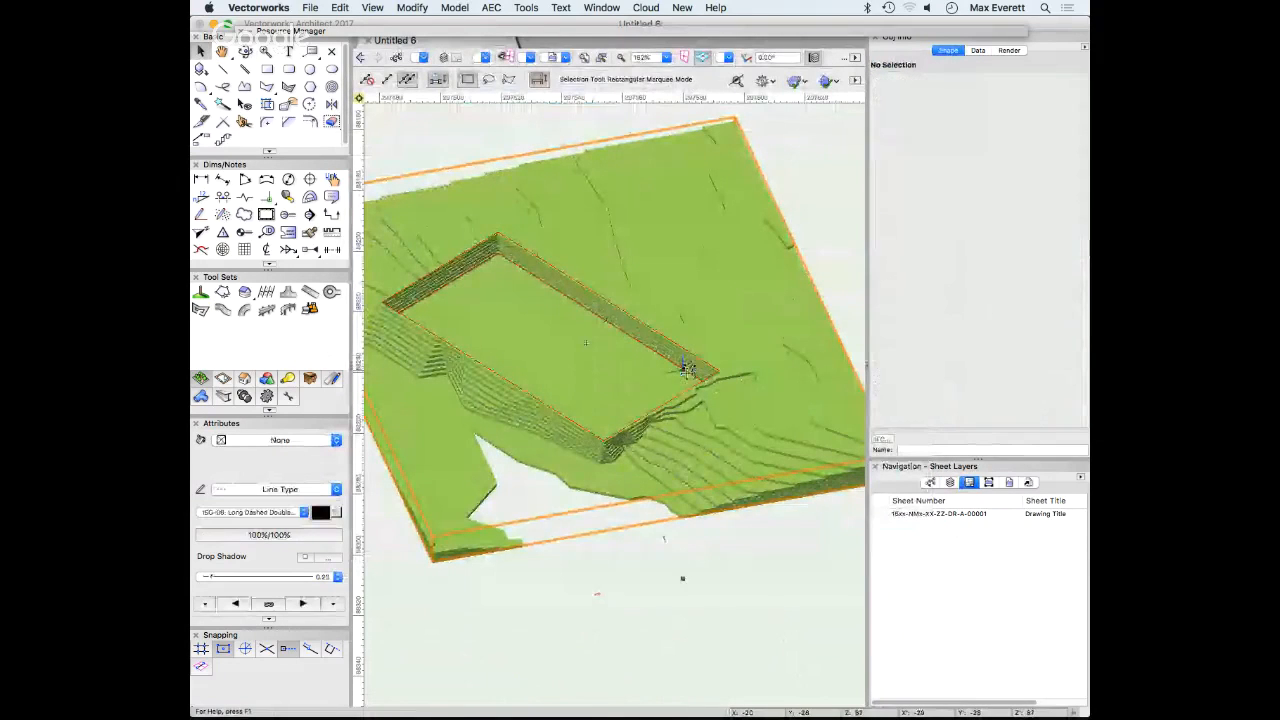
Reshape the pad modifier by lowering the retaining-edge vertices at its near corner and its left corner, setting the left one to elevation 88
click(617, 430)
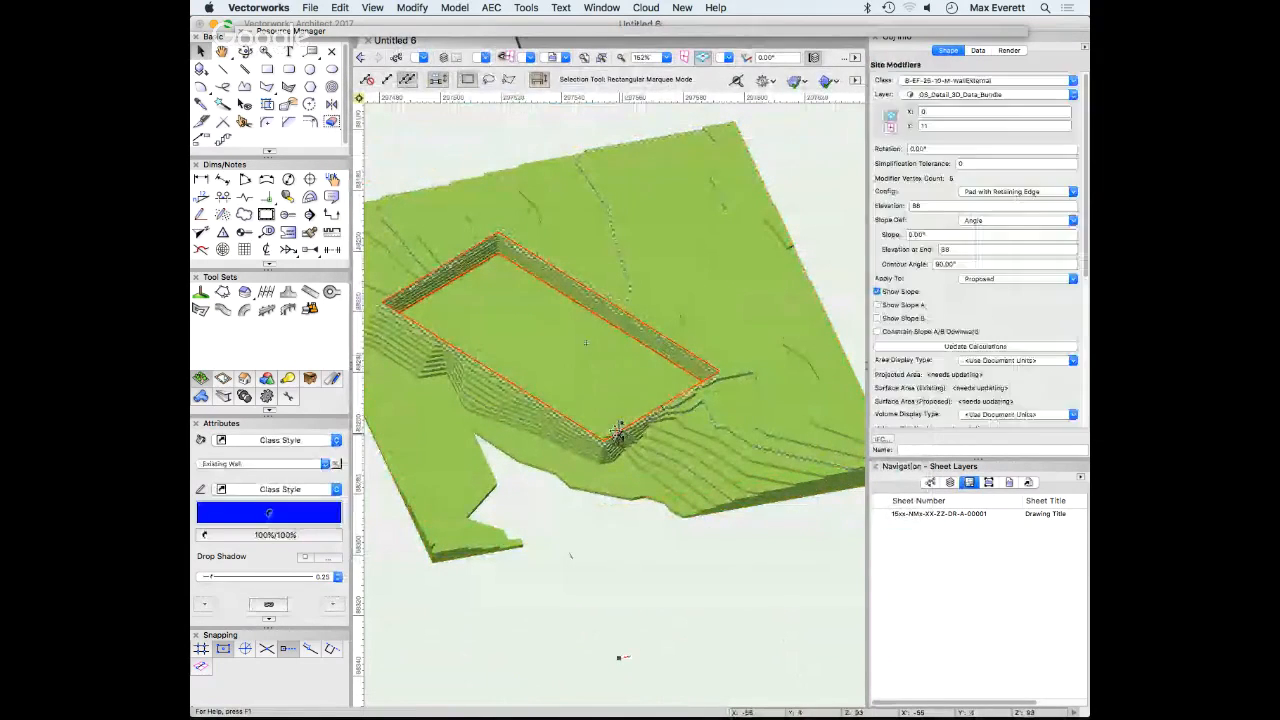
key(shift+r)
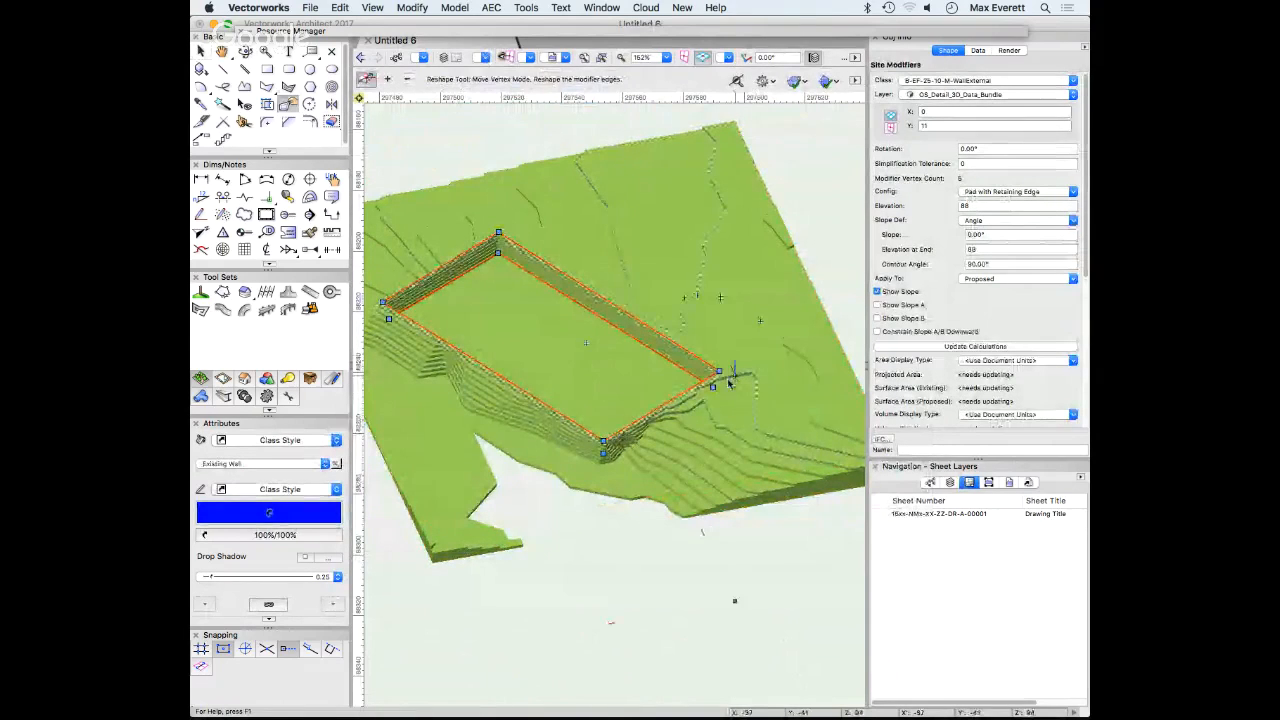
click(603, 451)
scroll(477, 401, down, 1)
middle_drag(477, 401, 586, 407)
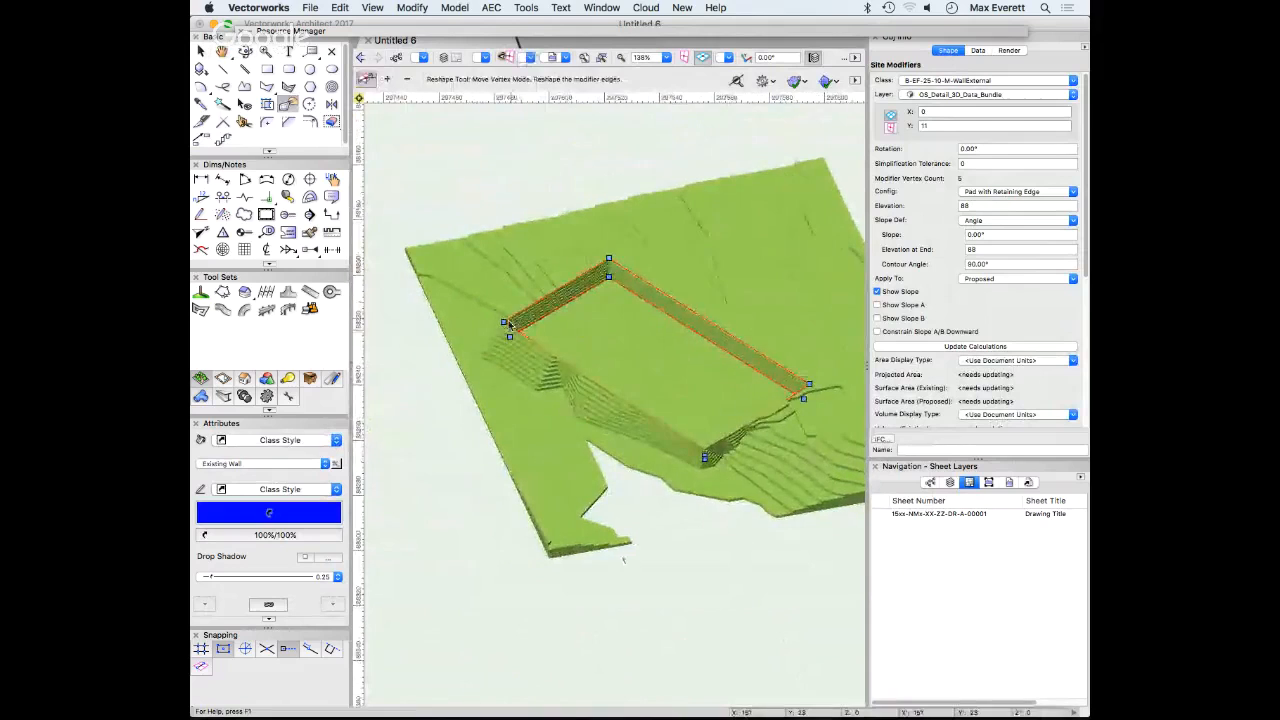
click(503, 321)
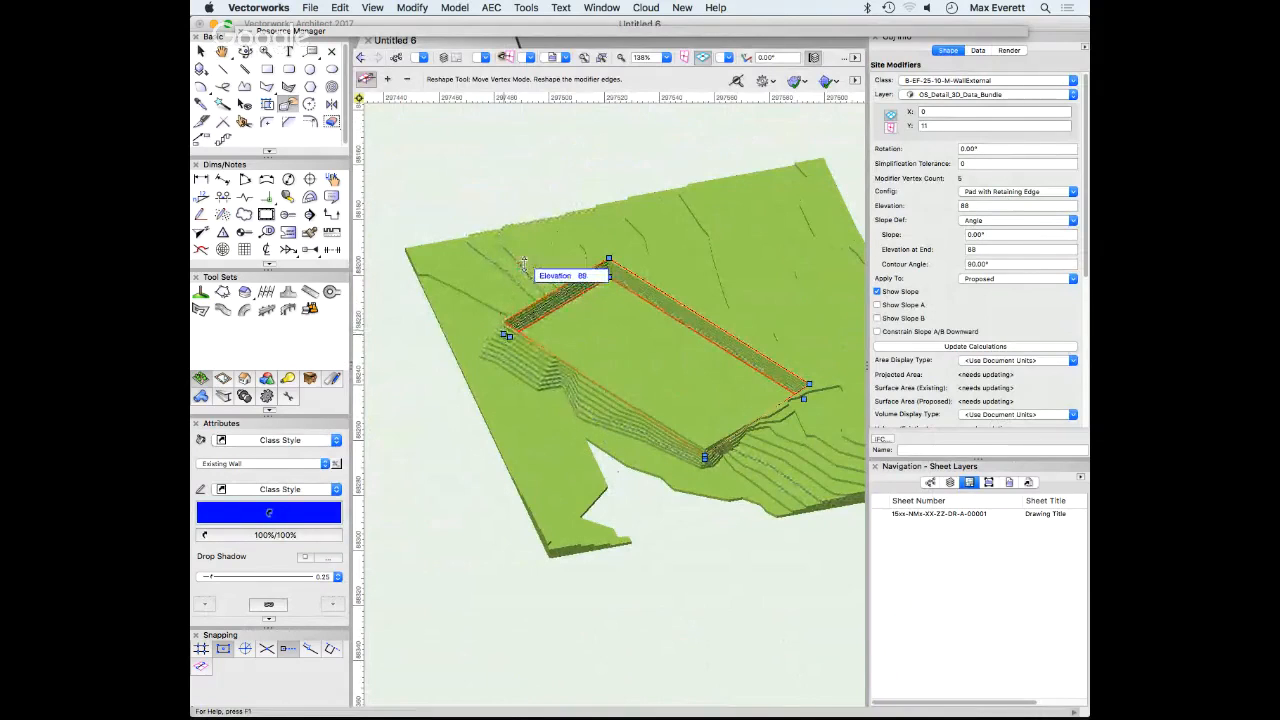
click(521, 262)
Lower the upper retaining-edge vertex at the pad modifier's back corner to elevation 91
scroll(598, 246, up, 1)
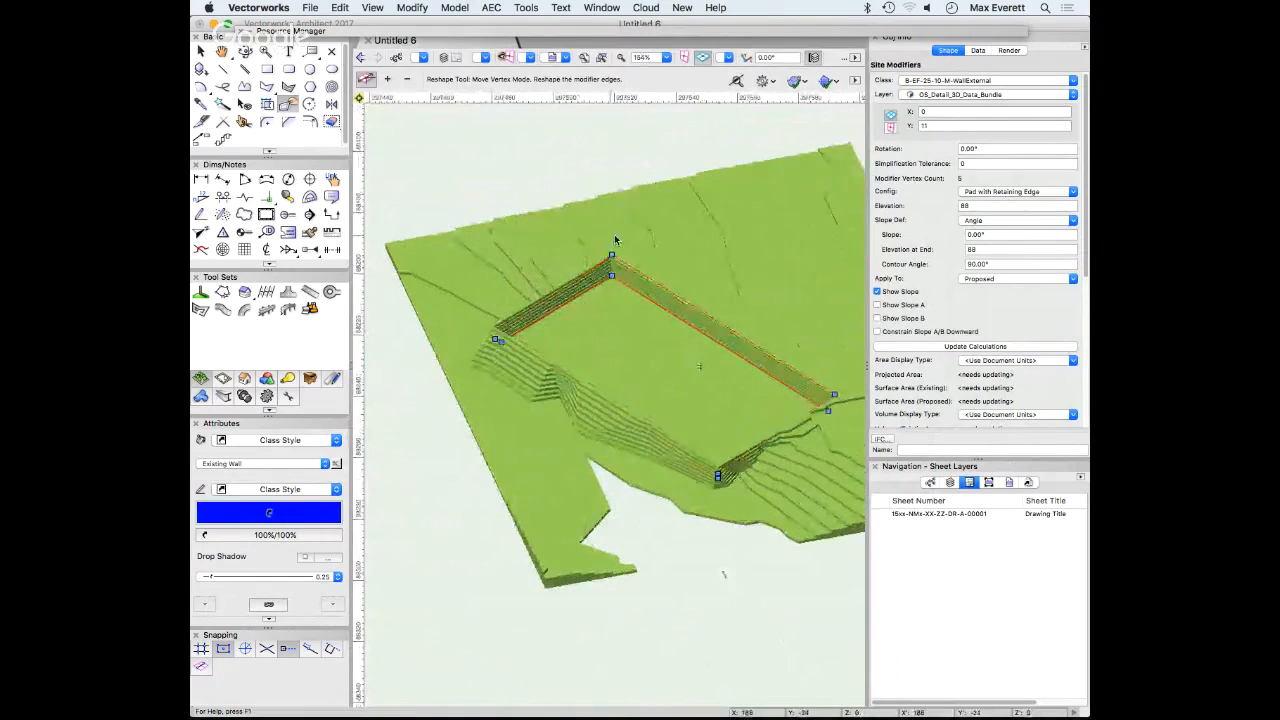
scroll(613, 245, up, 3)
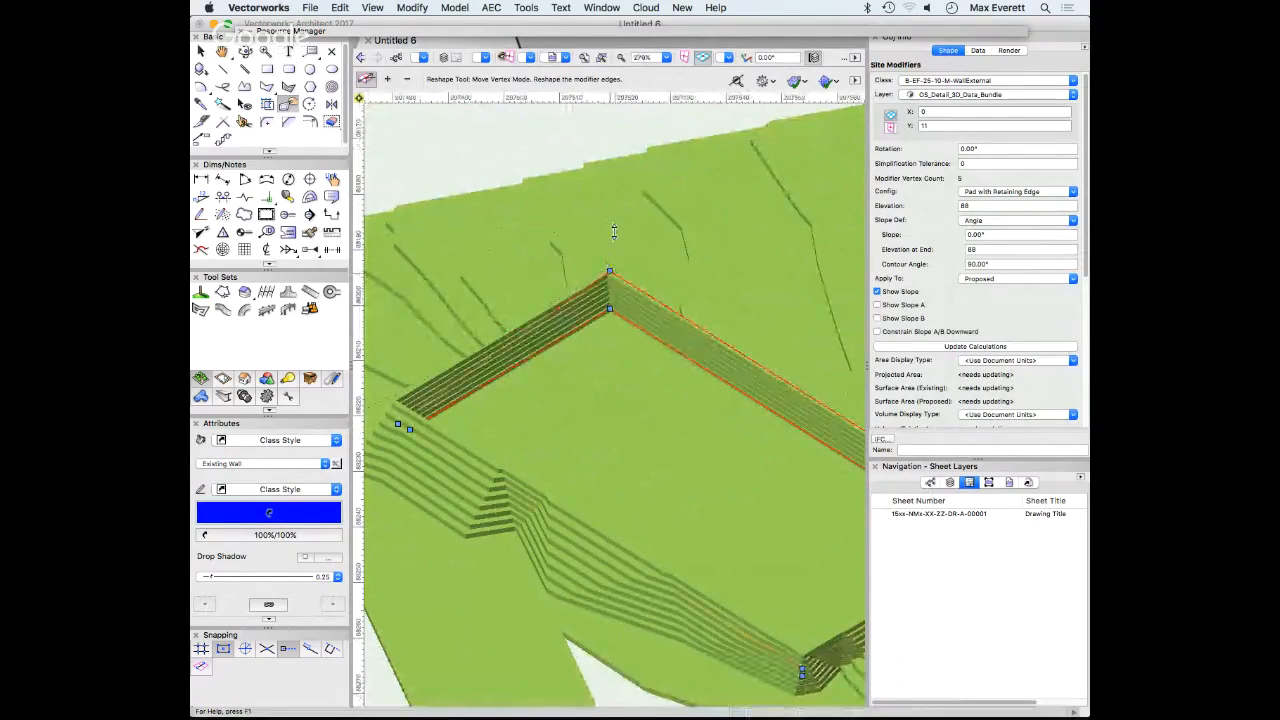
click(609, 270)
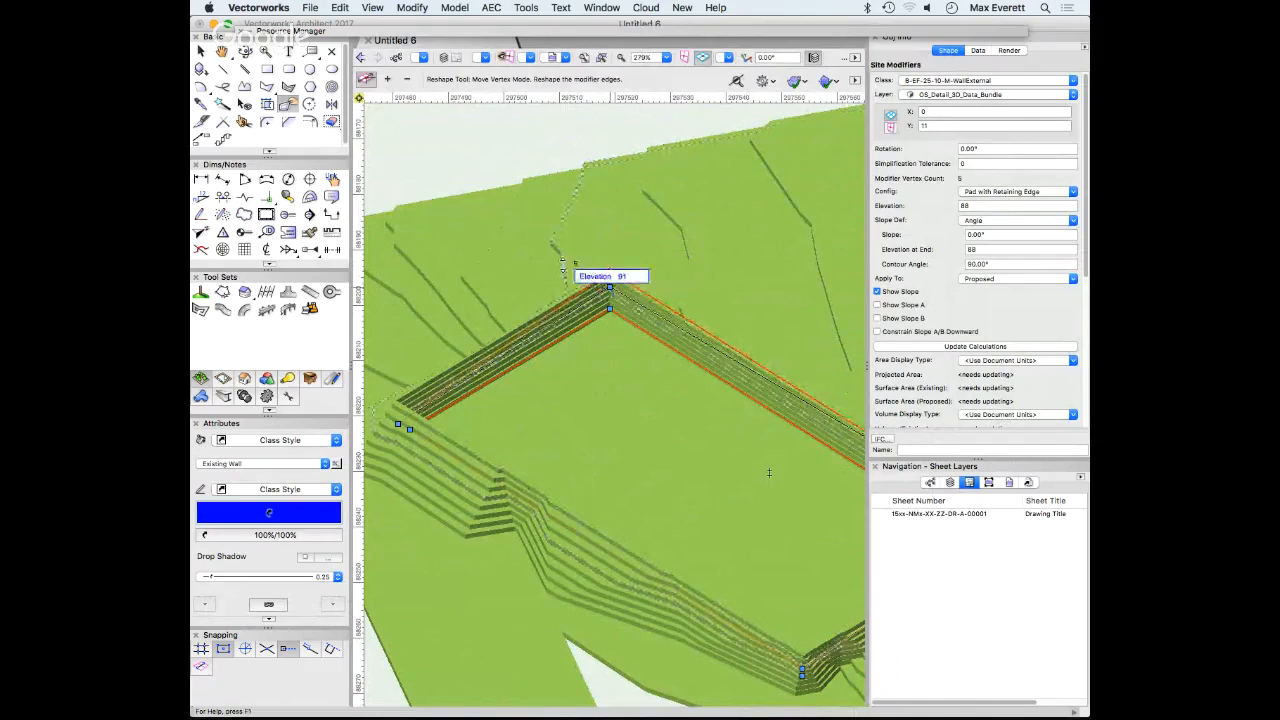
click(573, 233)
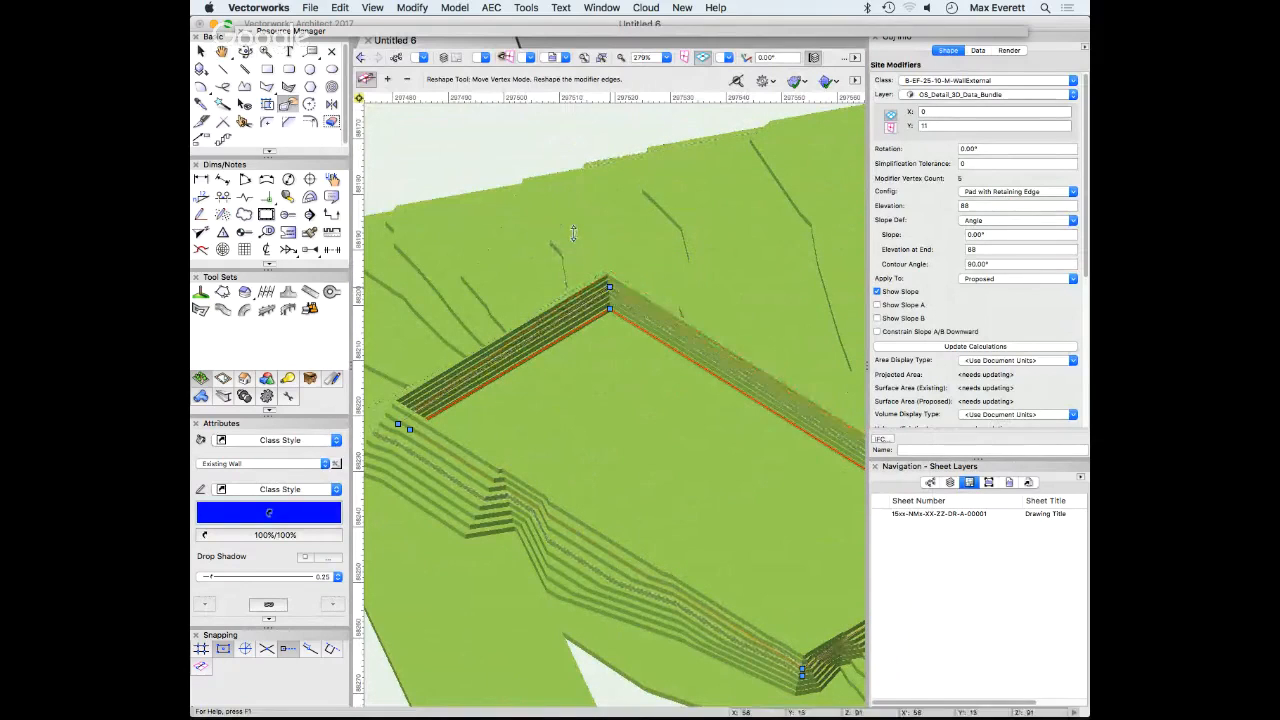
Set the pad modifier's right corner vertices to elevation 94 on the upper edge and 88 on the lower edge
scroll(553, 327, down, 1)
middle_drag(751, 449, 437, 272)
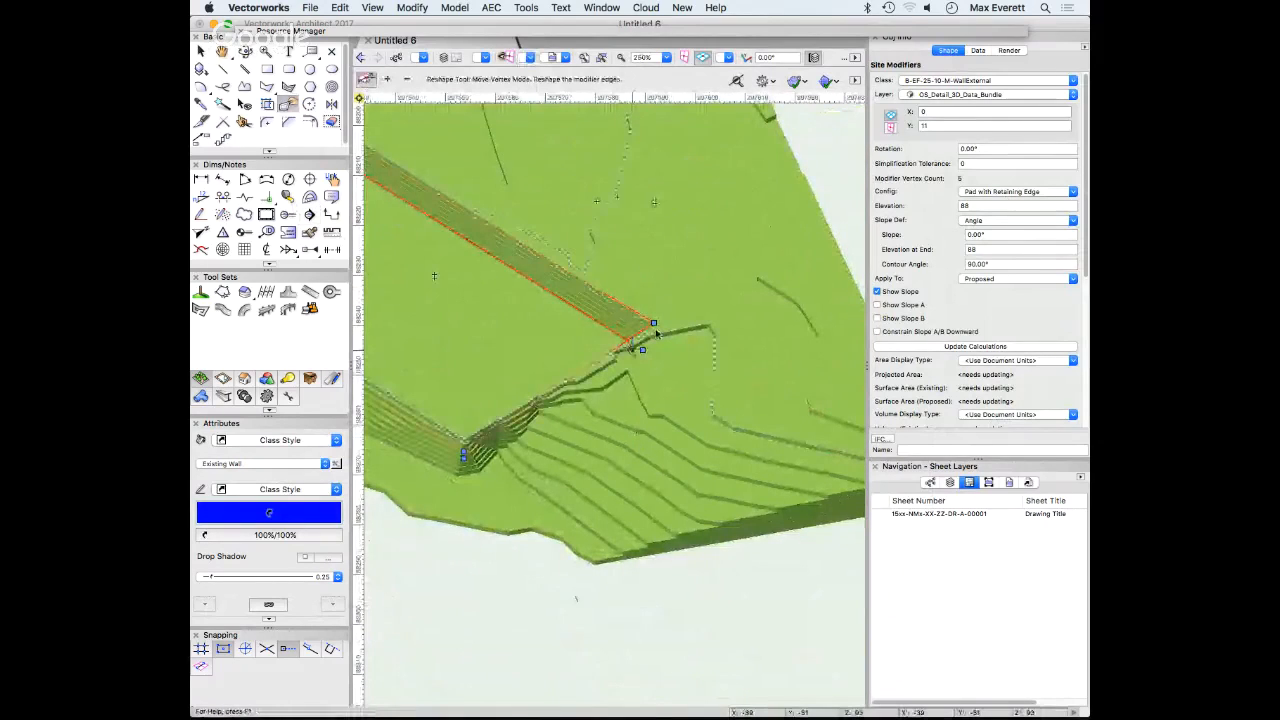
click(654, 324)
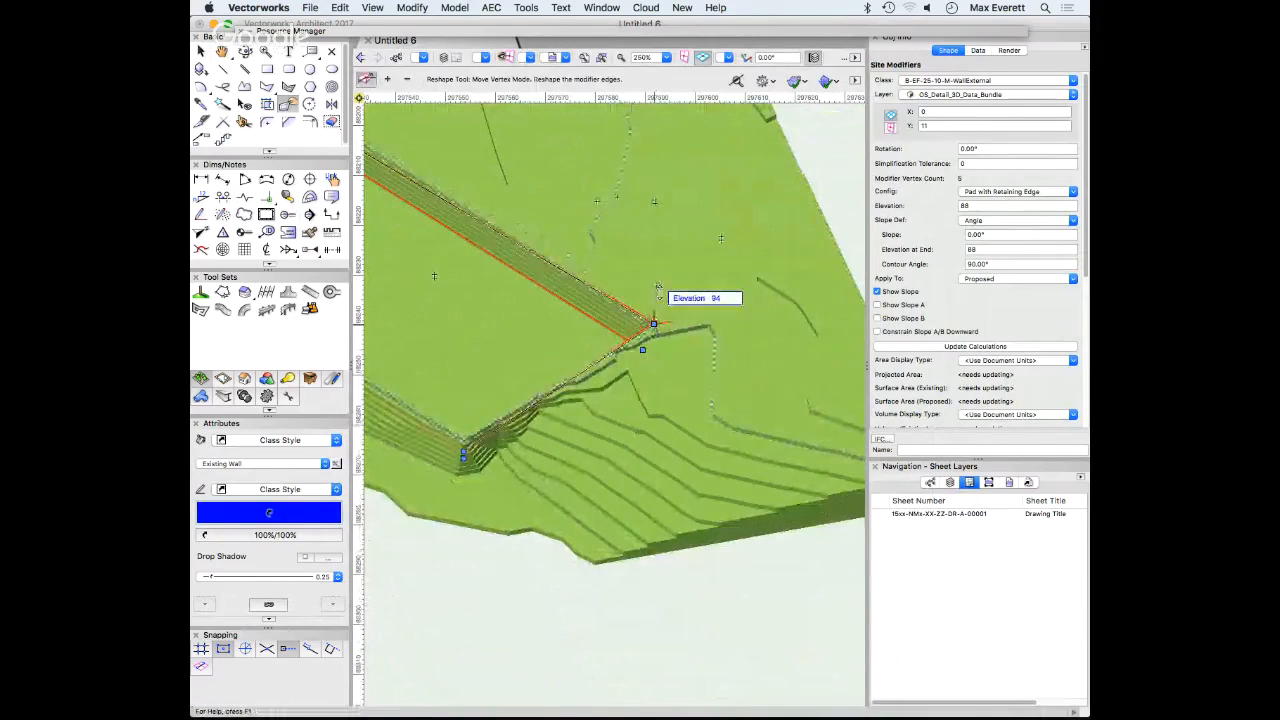
click(656, 325)
click(642, 348)
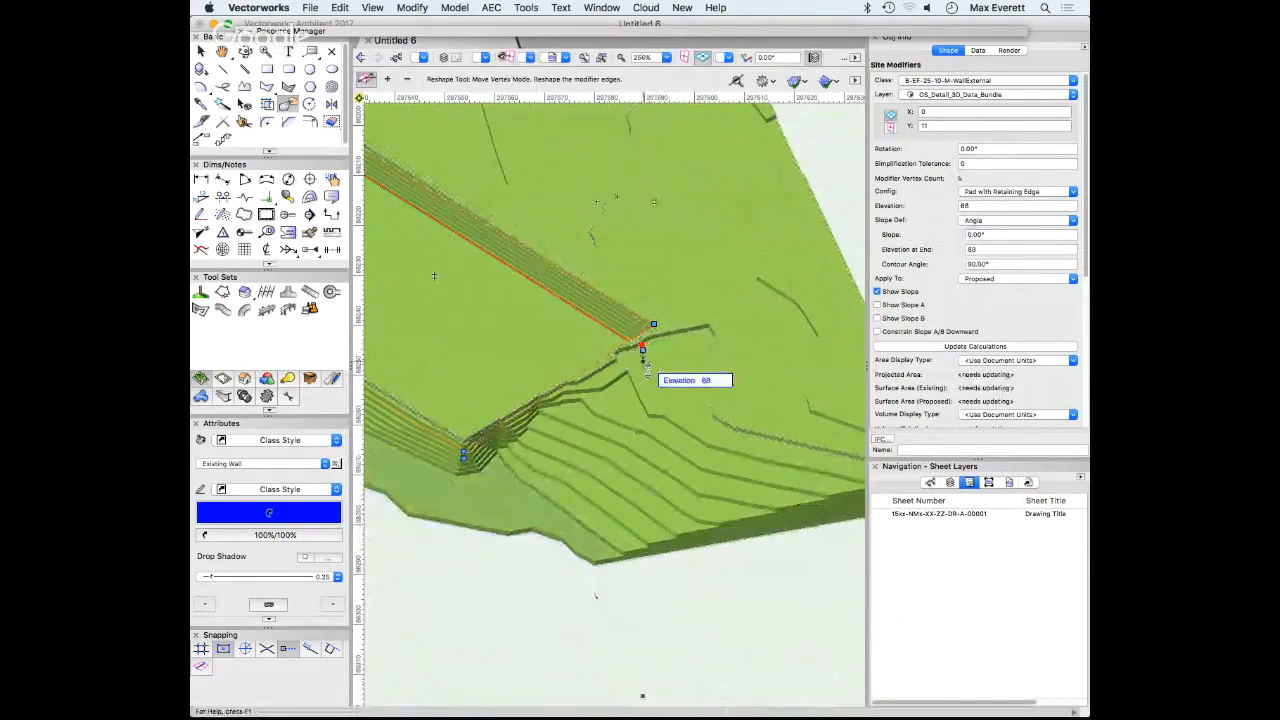
click(649, 374)
Adjust the elevation of the retaining-edge vertex at the pad modifier's near corner
middle_drag(508, 462, 674, 420)
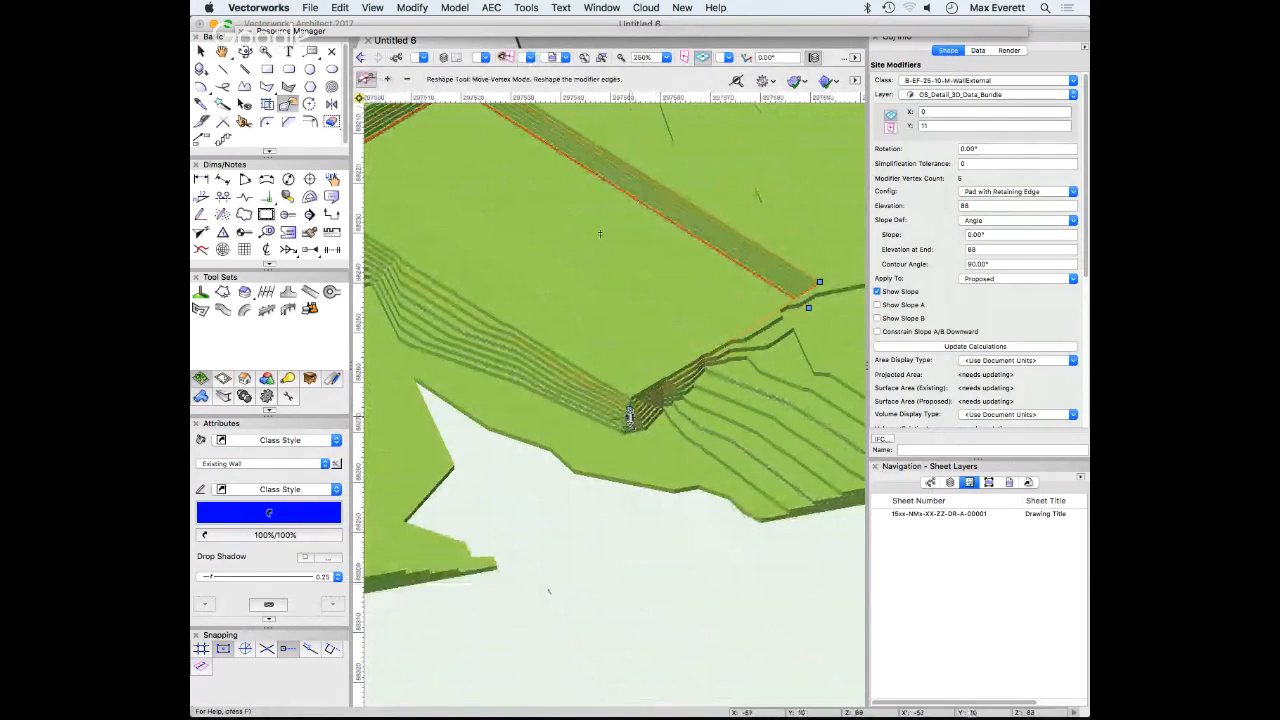
click(627, 425)
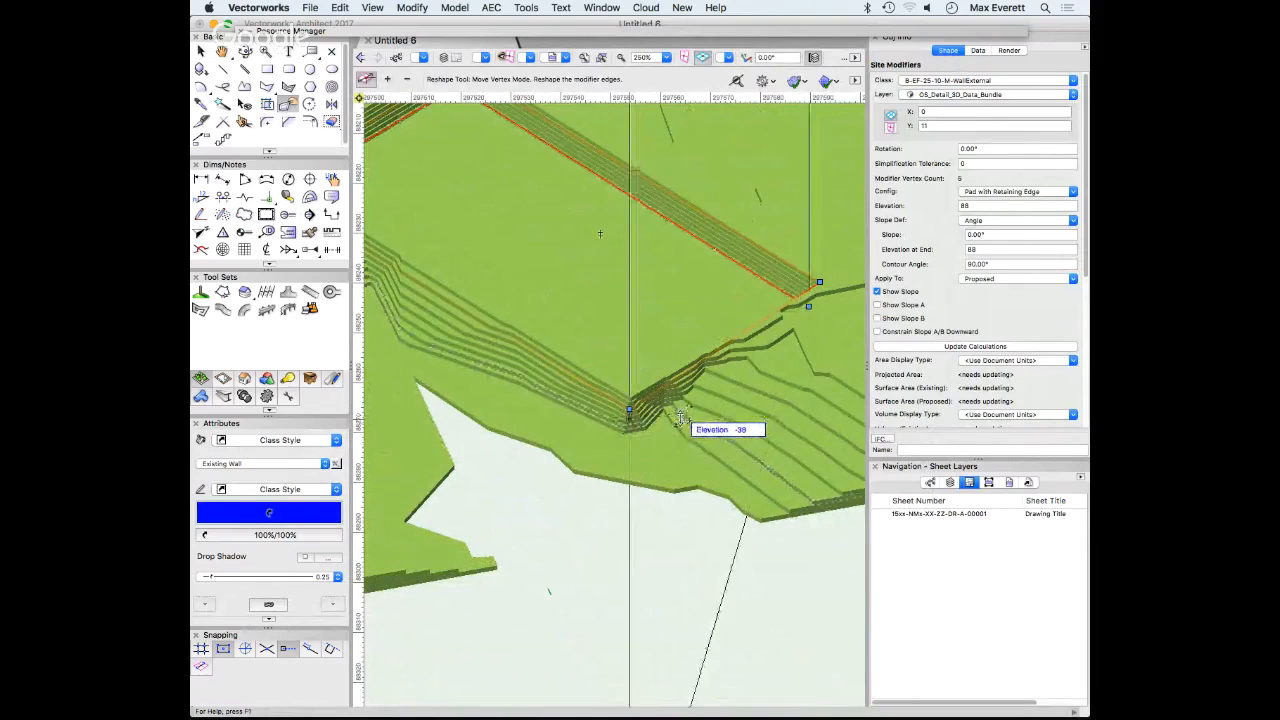
click(736, 412)
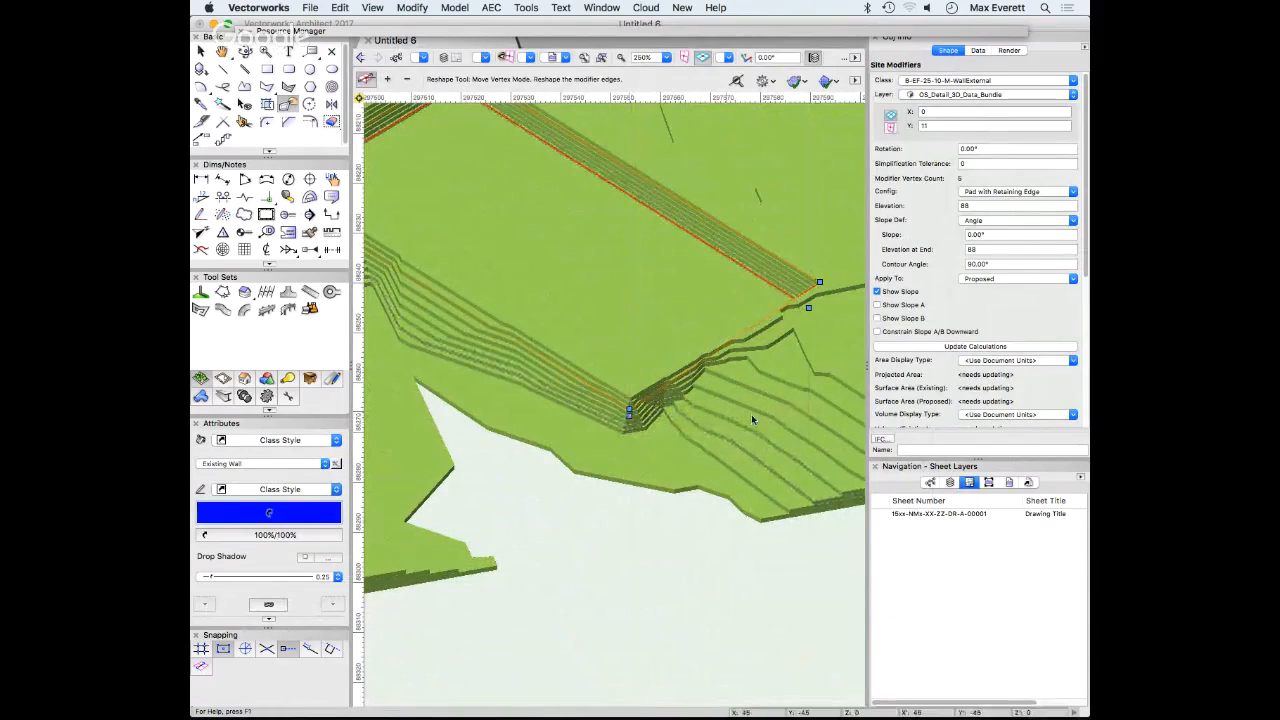
Update the site model with the reshaped retaining edge and examine the contours around the pad's corners
scroll(756, 418, down, 3)
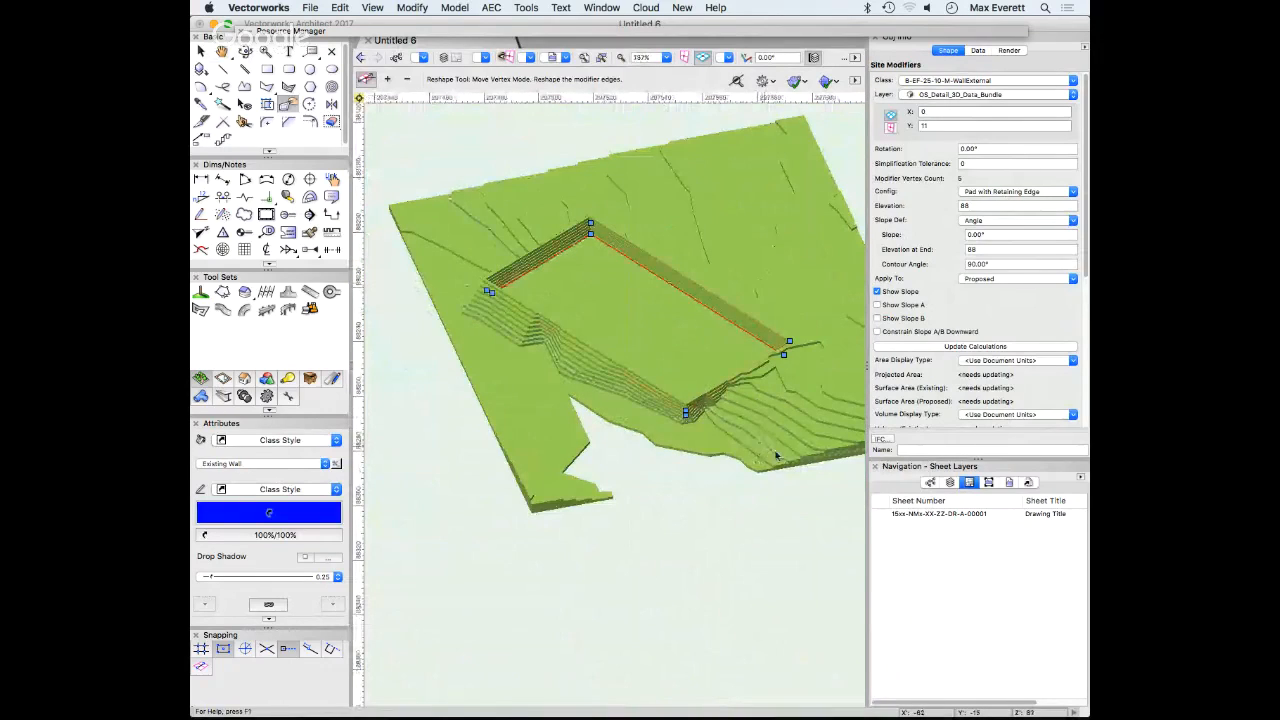
click(814, 447)
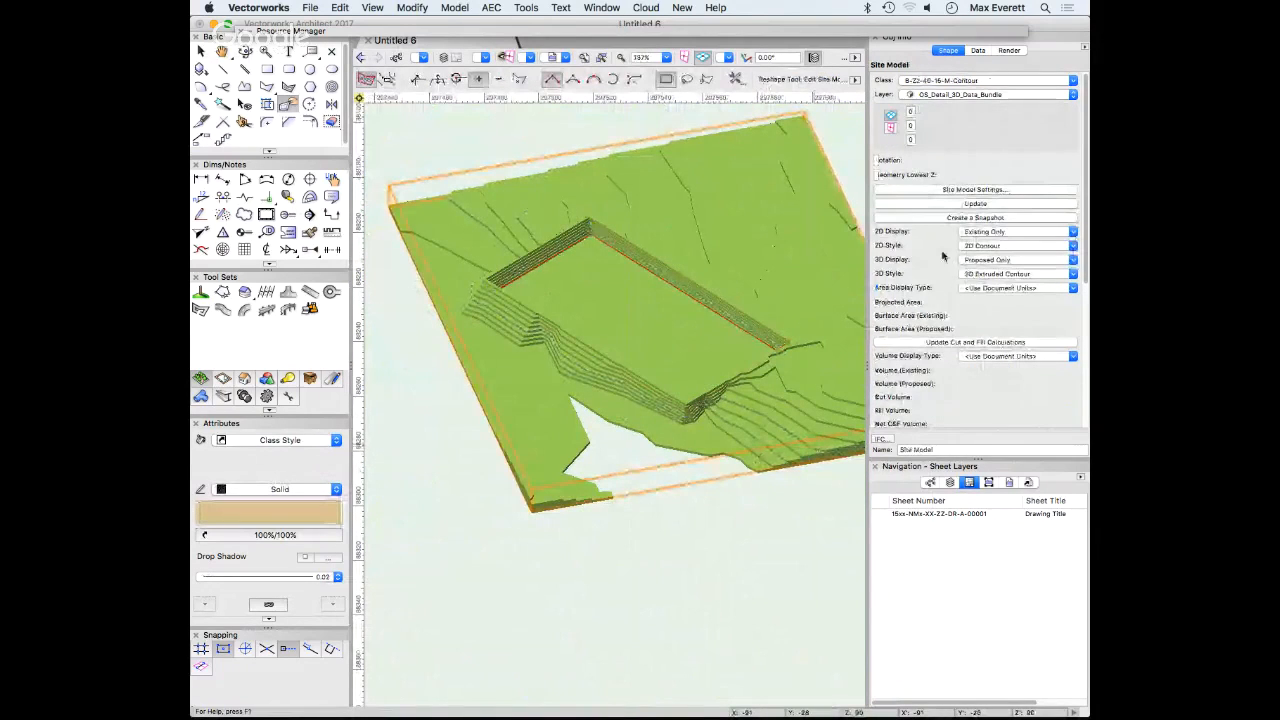
click(975, 204)
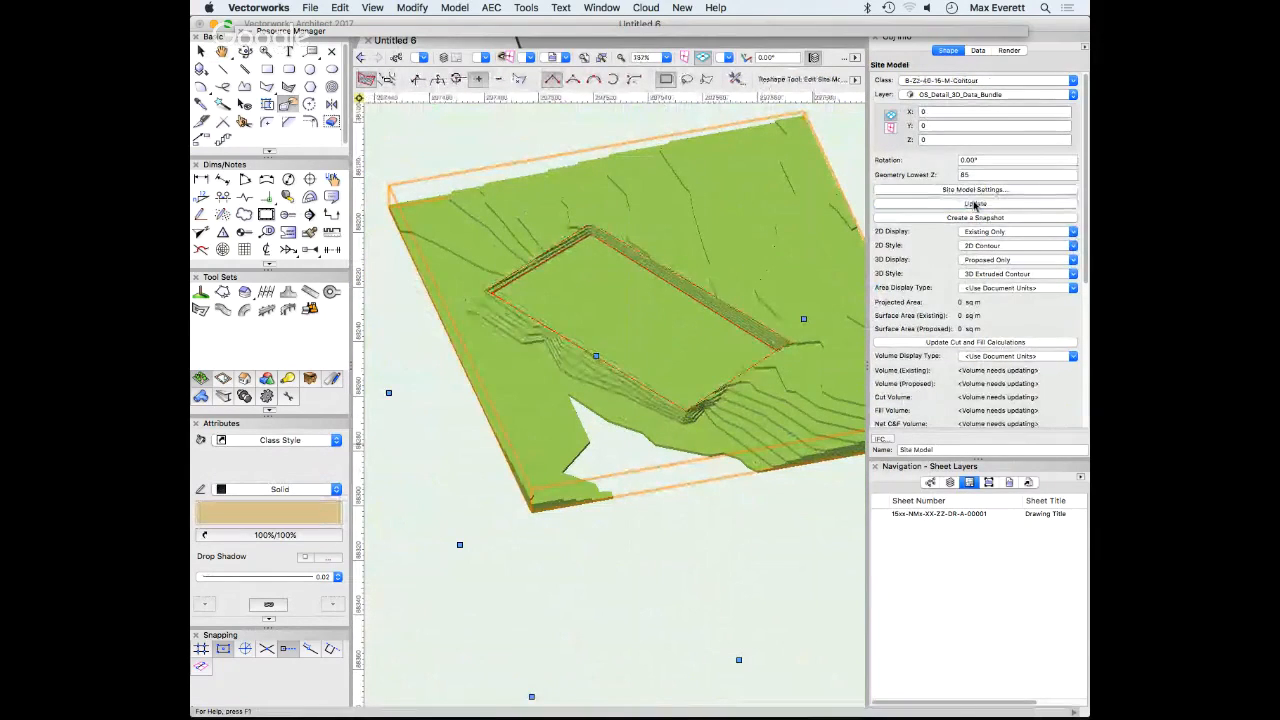
scroll(483, 272, up, 3)
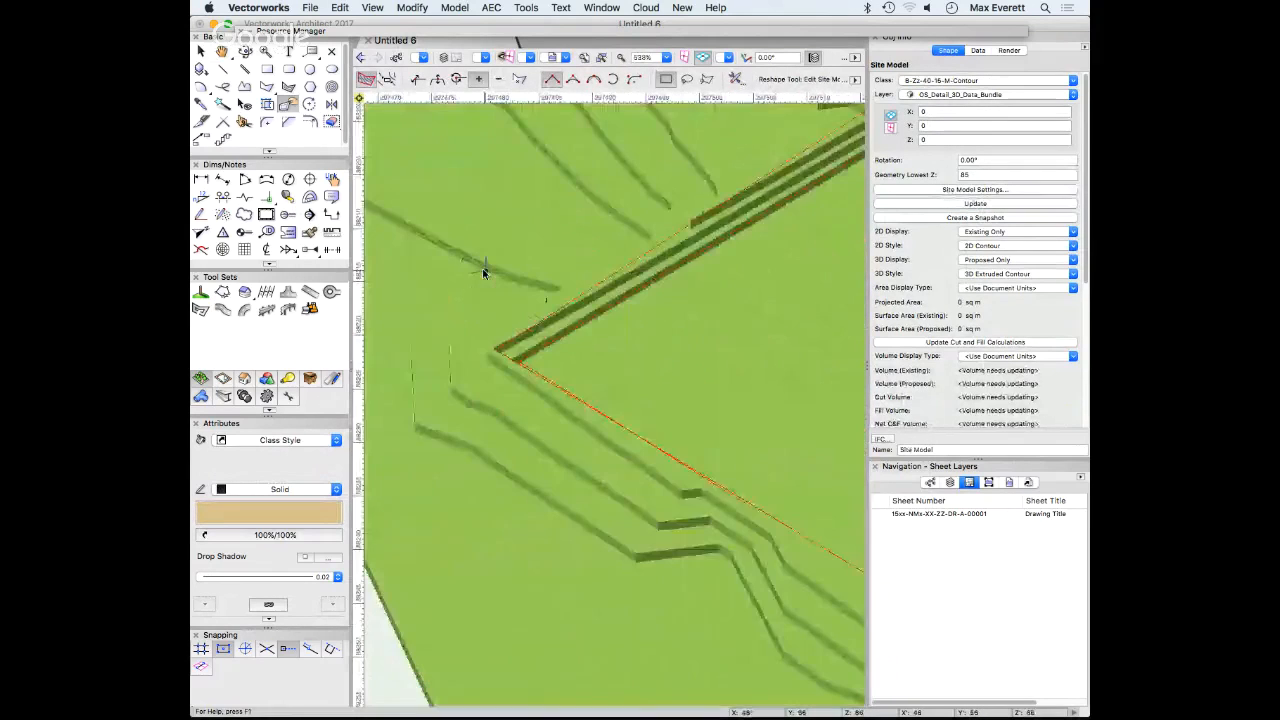
scroll(483, 272, down, 3)
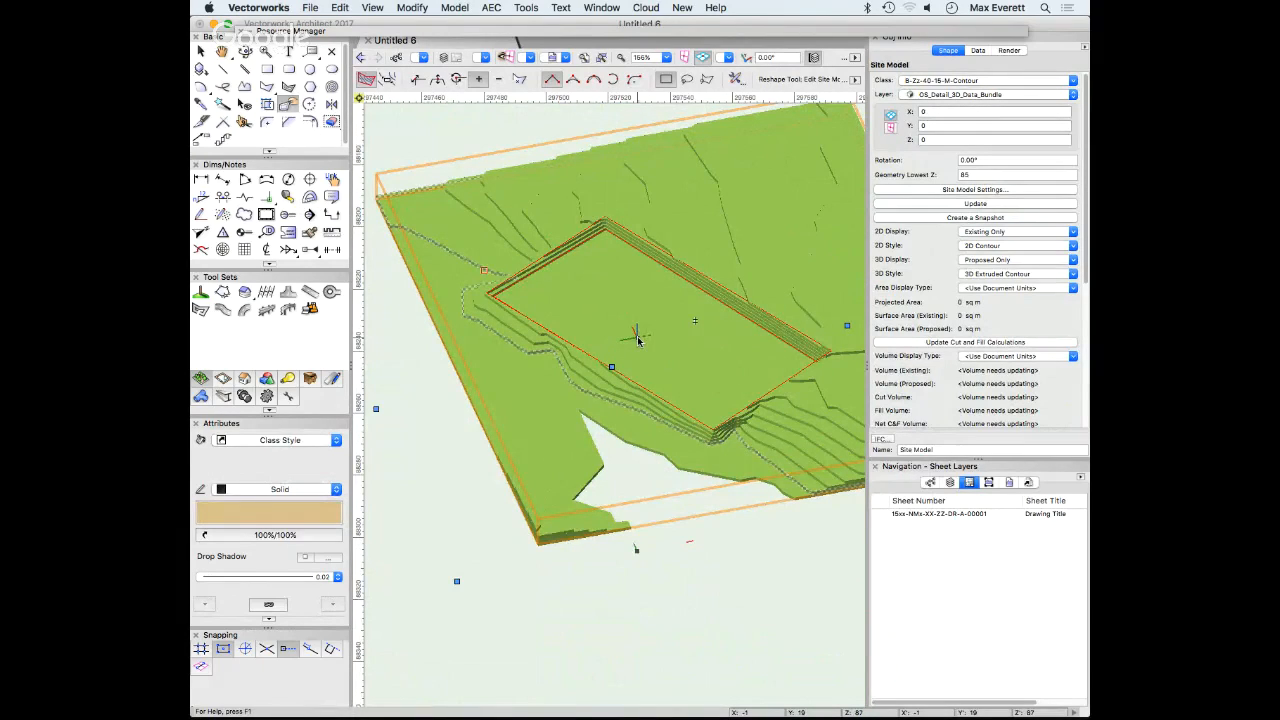
click(511, 127)
click(799, 265)
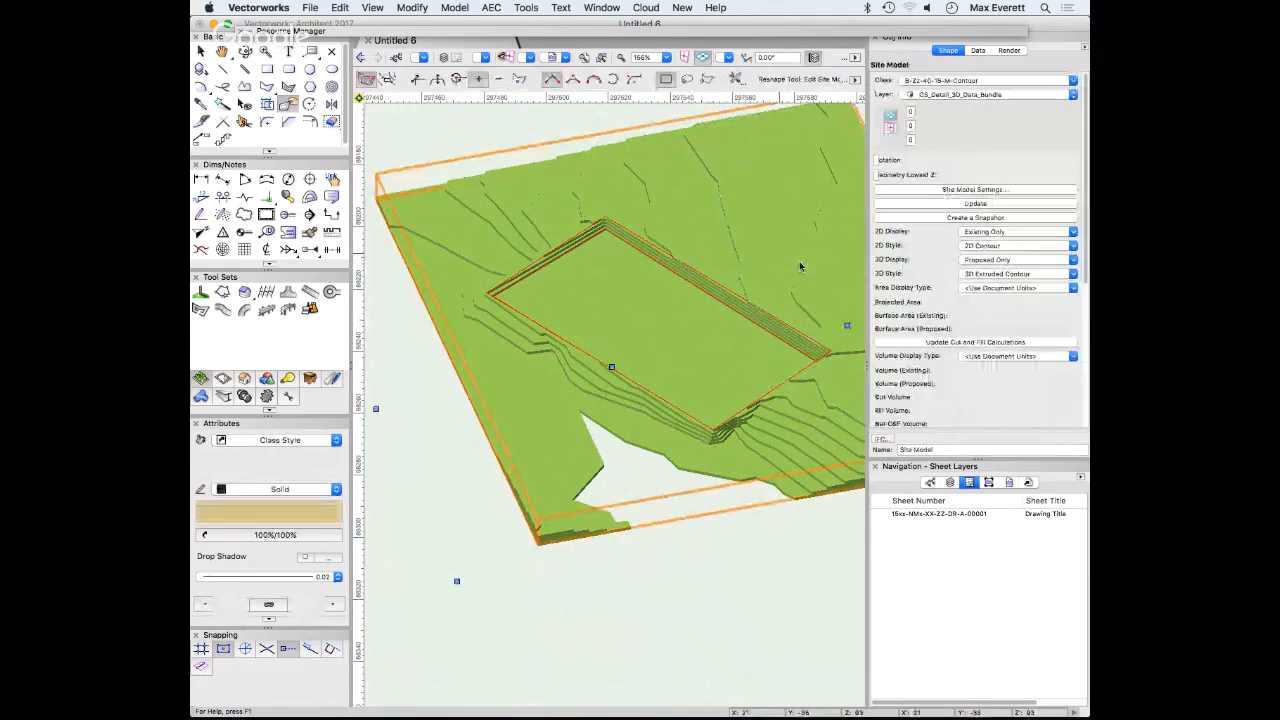
scroll(800, 266, down, 1)
middle_drag(800, 266, 670, 294)
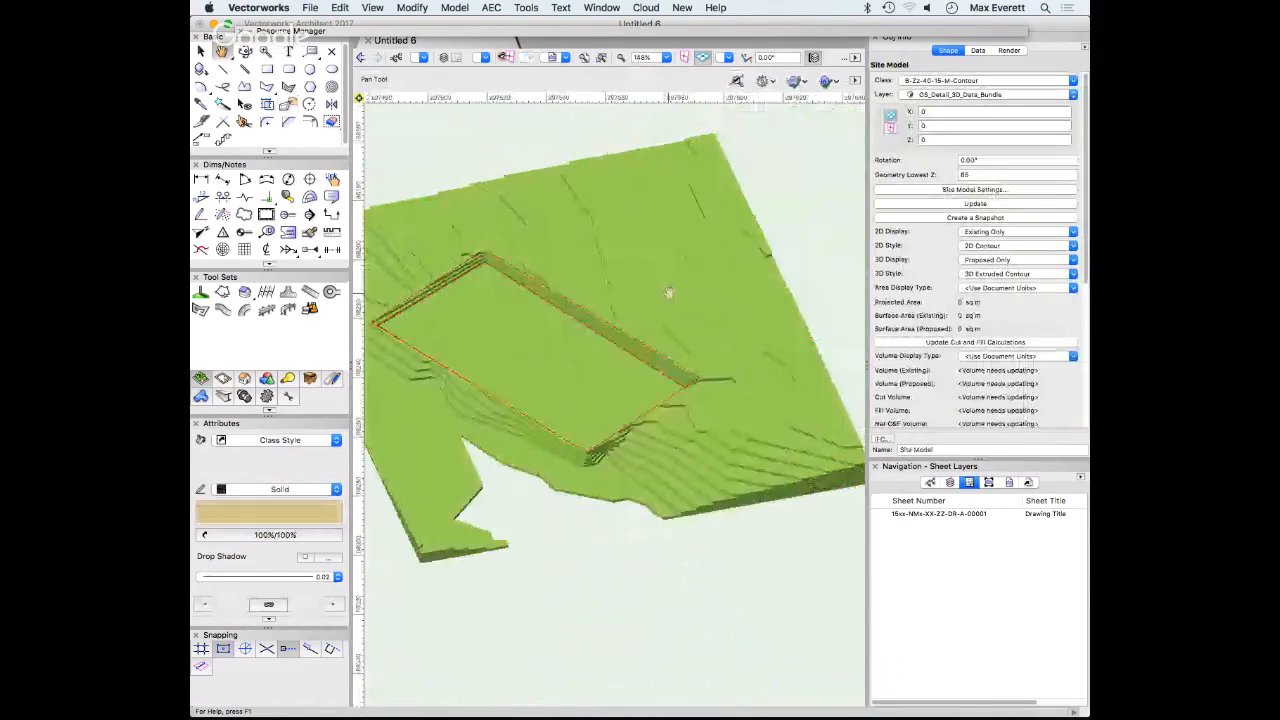
Review the site model's graphic properties for 3D contours, sides, fill and grid, leaving them without applying changes
click(985, 190)
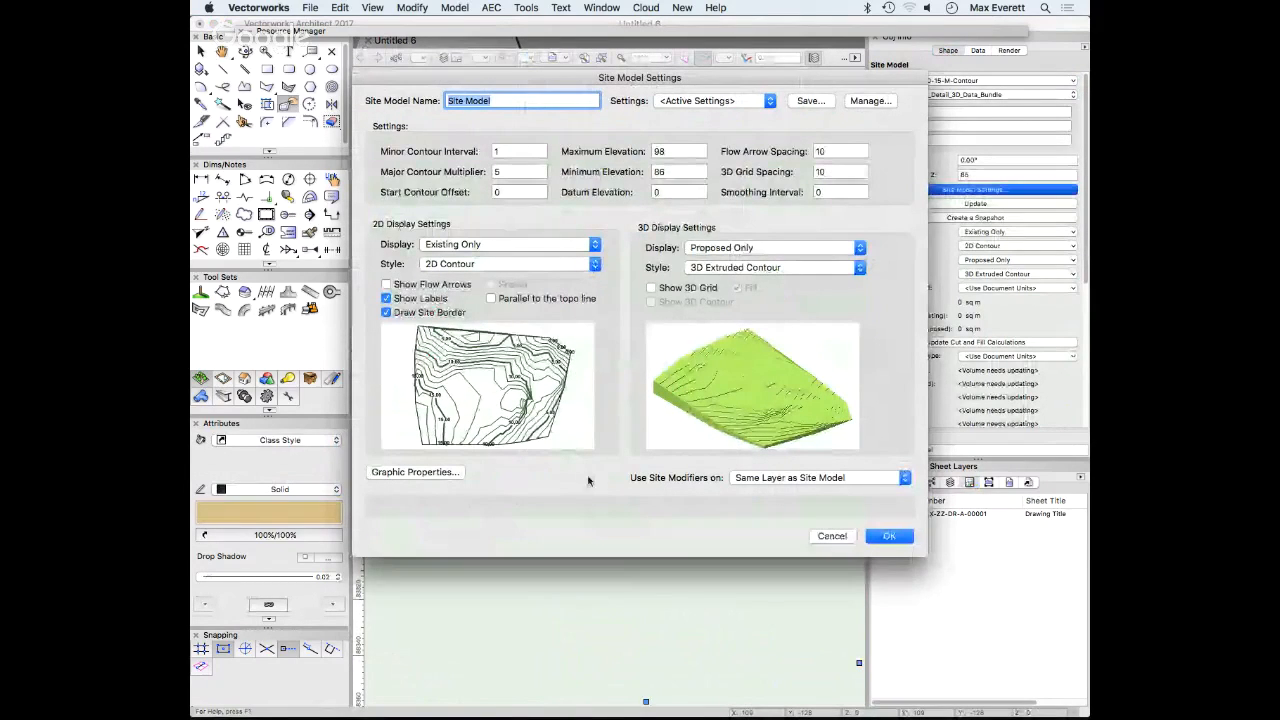
click(452, 478)
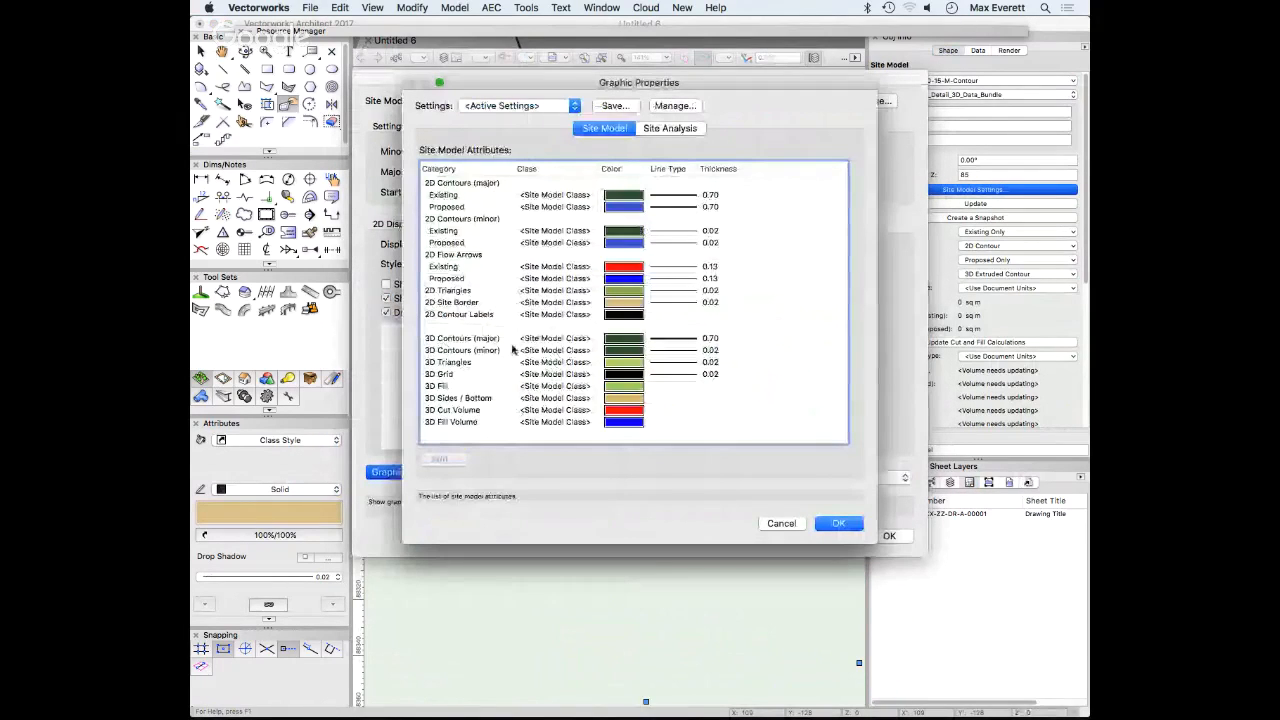
click(477, 341)
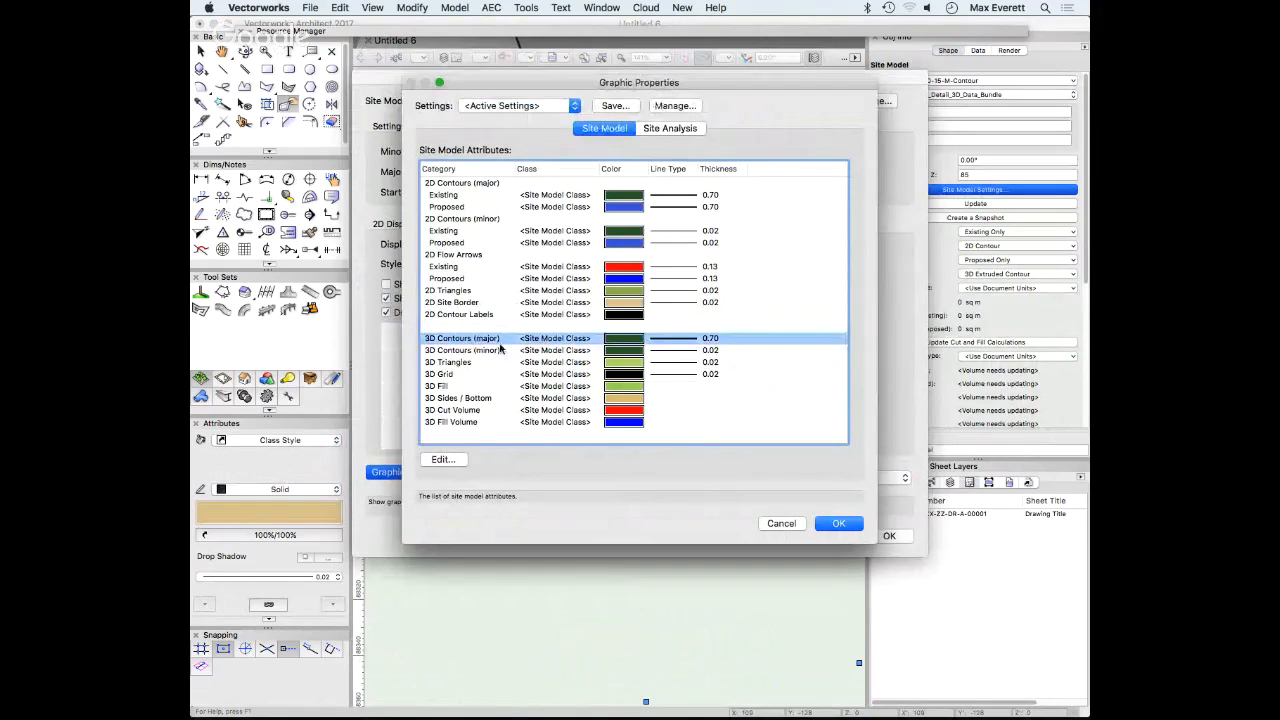
click(488, 352)
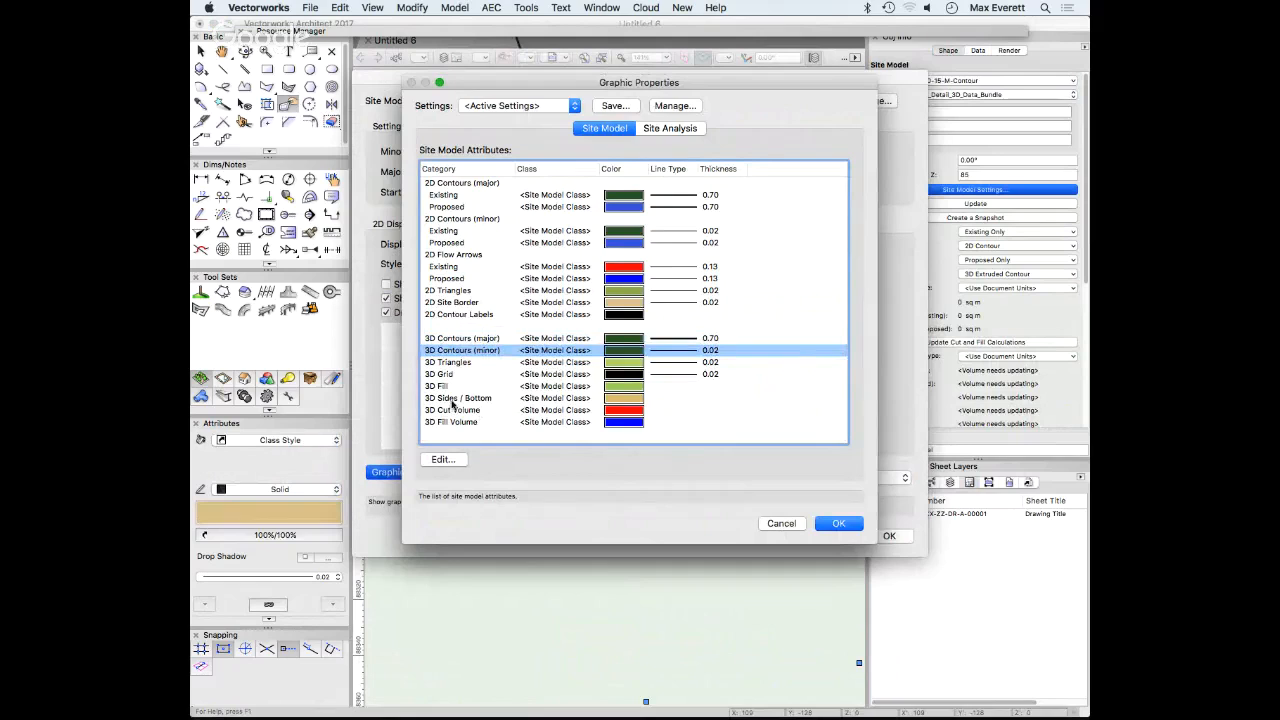
click(448, 399)
click(444, 387)
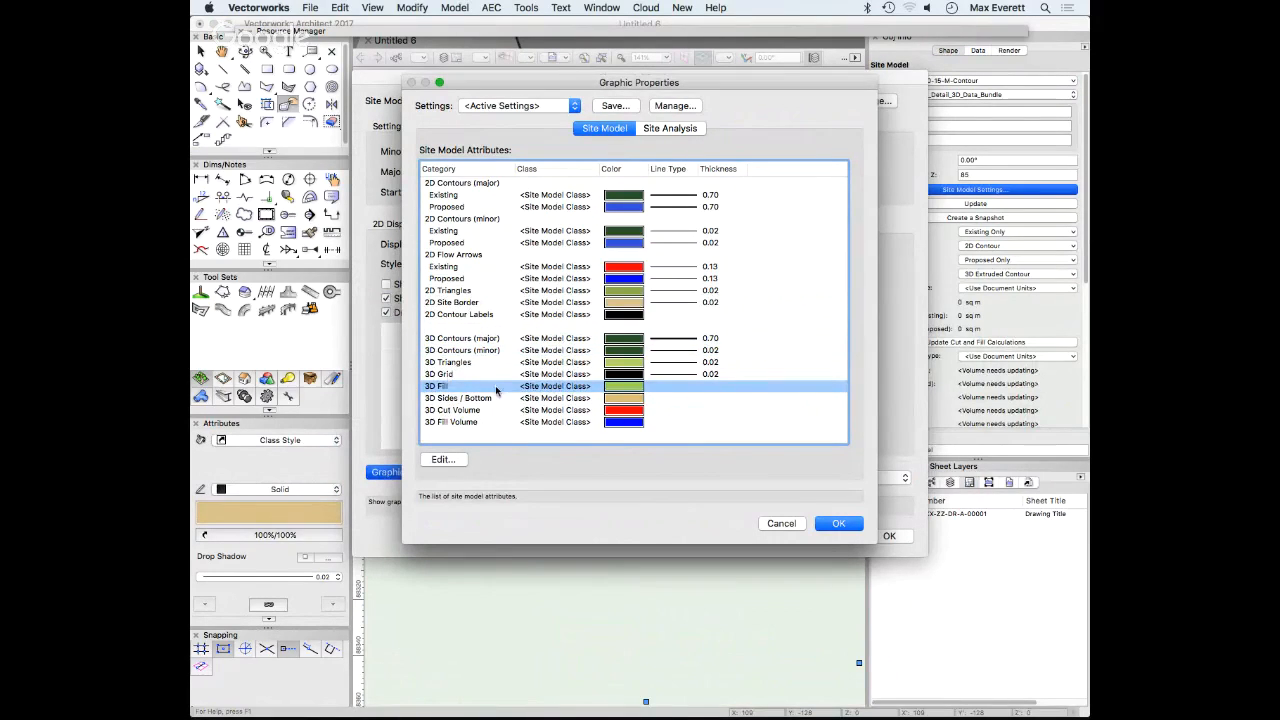
click(447, 376)
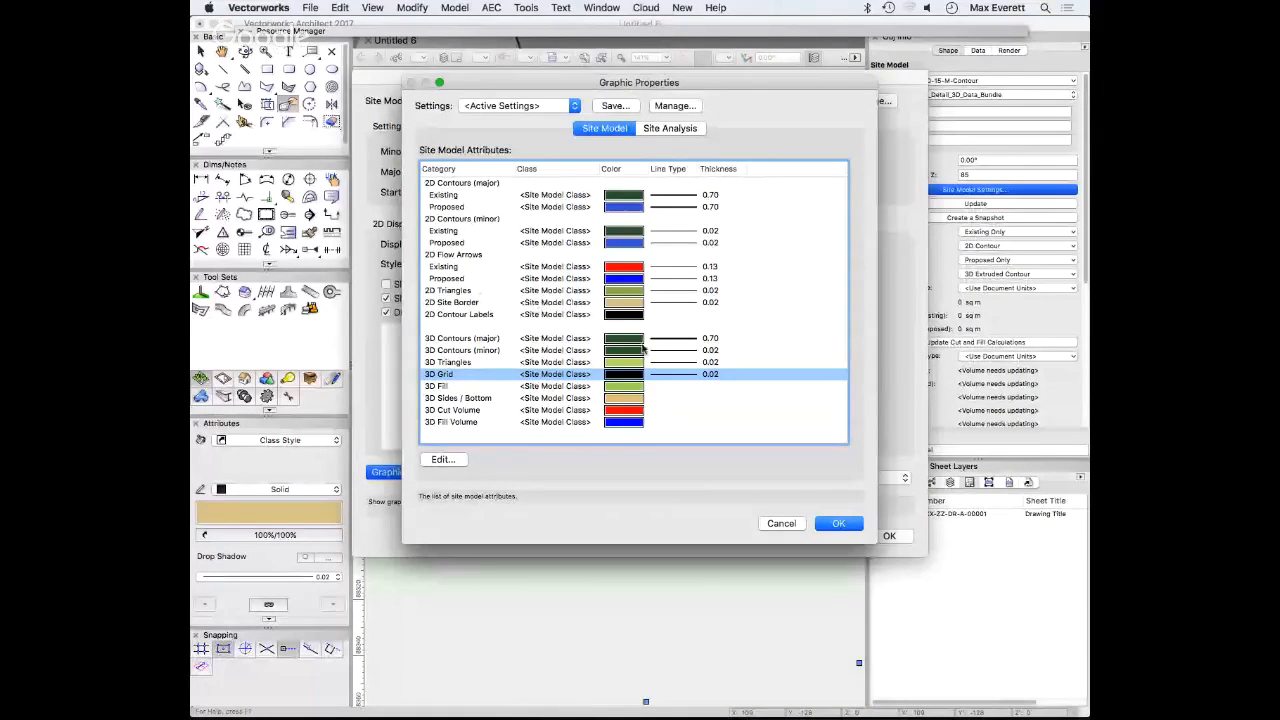
click(790, 524)
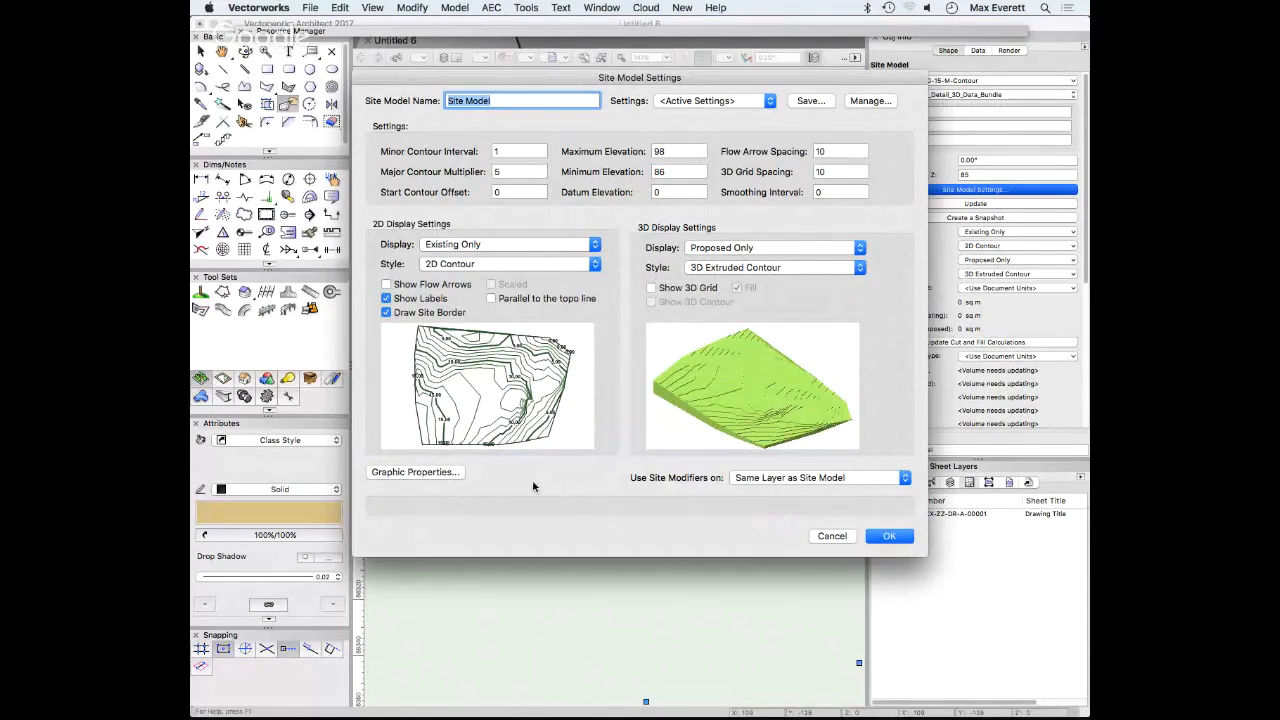
Enable Show Flow Arrows in the site model's 2D display settings, keeping Show Labels on, and apply the settings
click(388, 301)
click(388, 301)
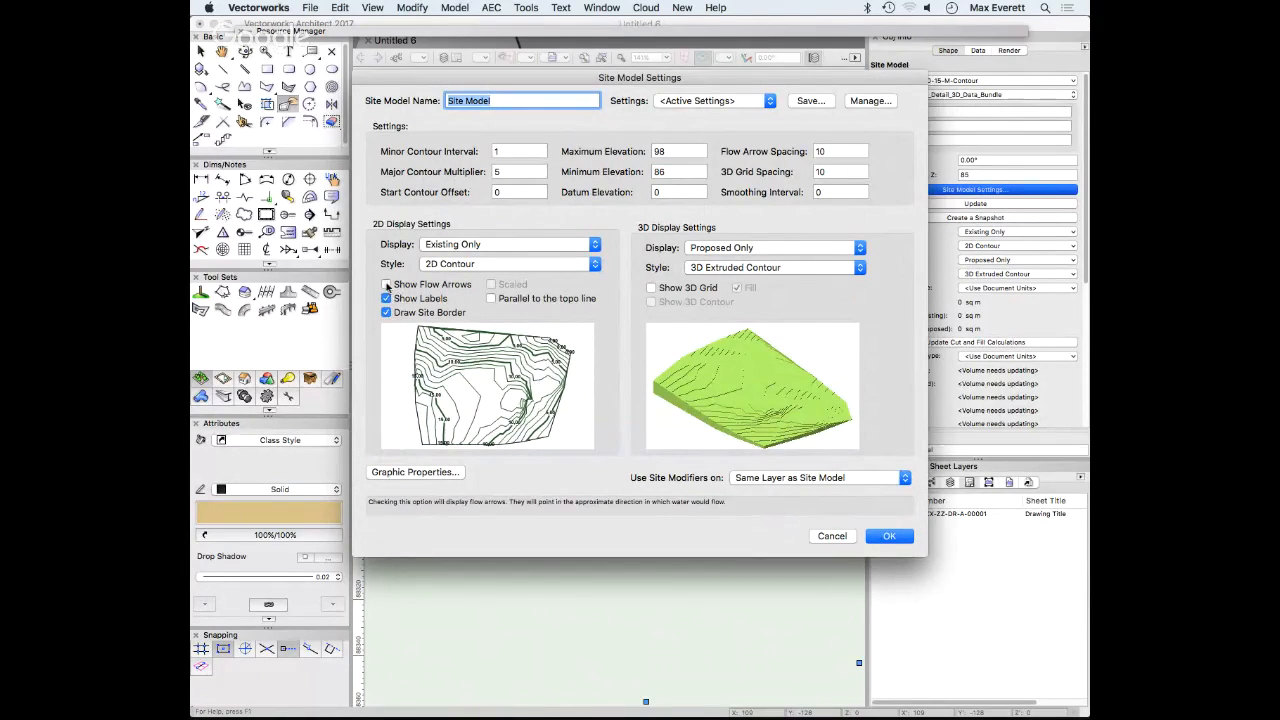
click(386, 284)
click(878, 536)
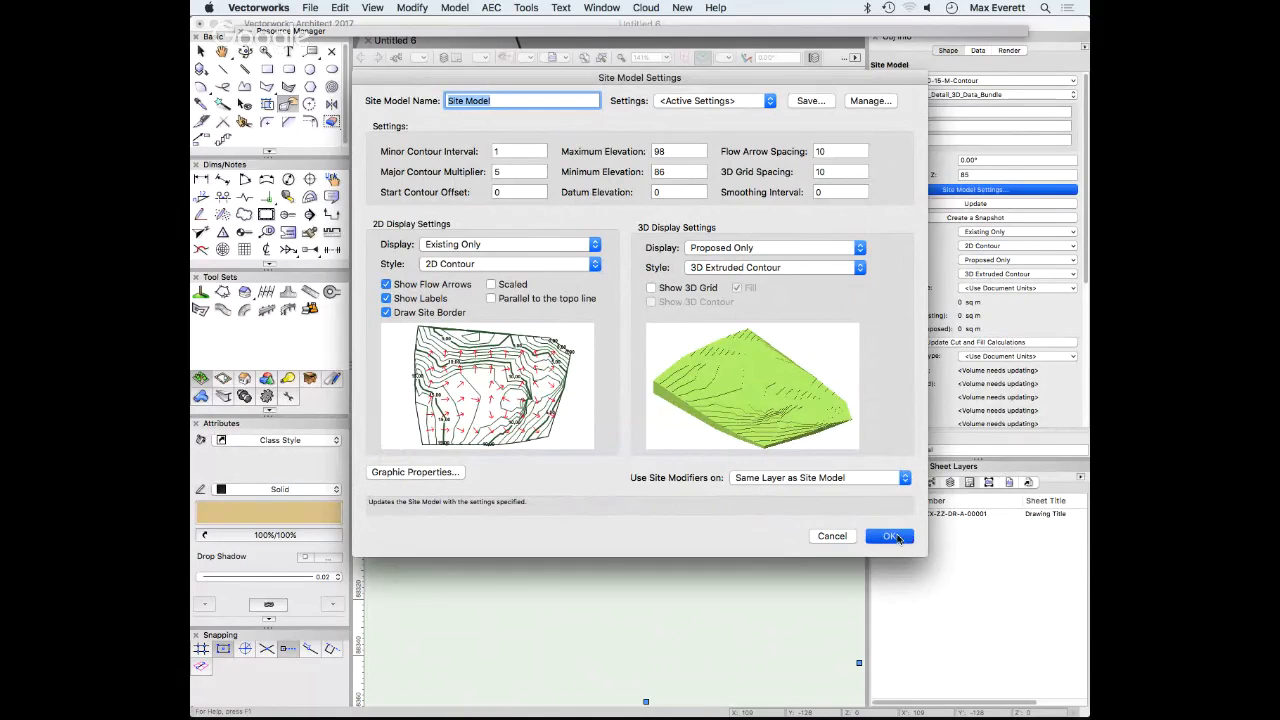
Decline the backup save prompt and examine the site model's proposed ground in 3D and its flow arrows around the pad in plan
key(super+5)
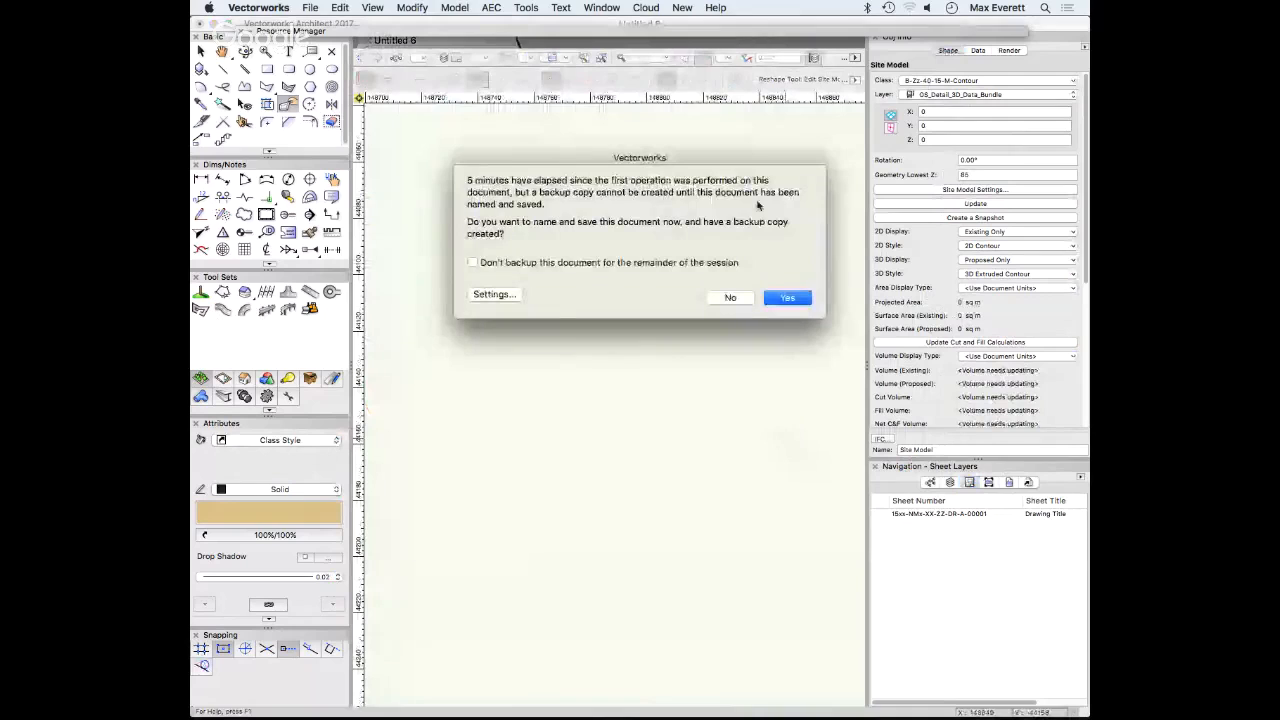
click(727, 300)
key(super+5)
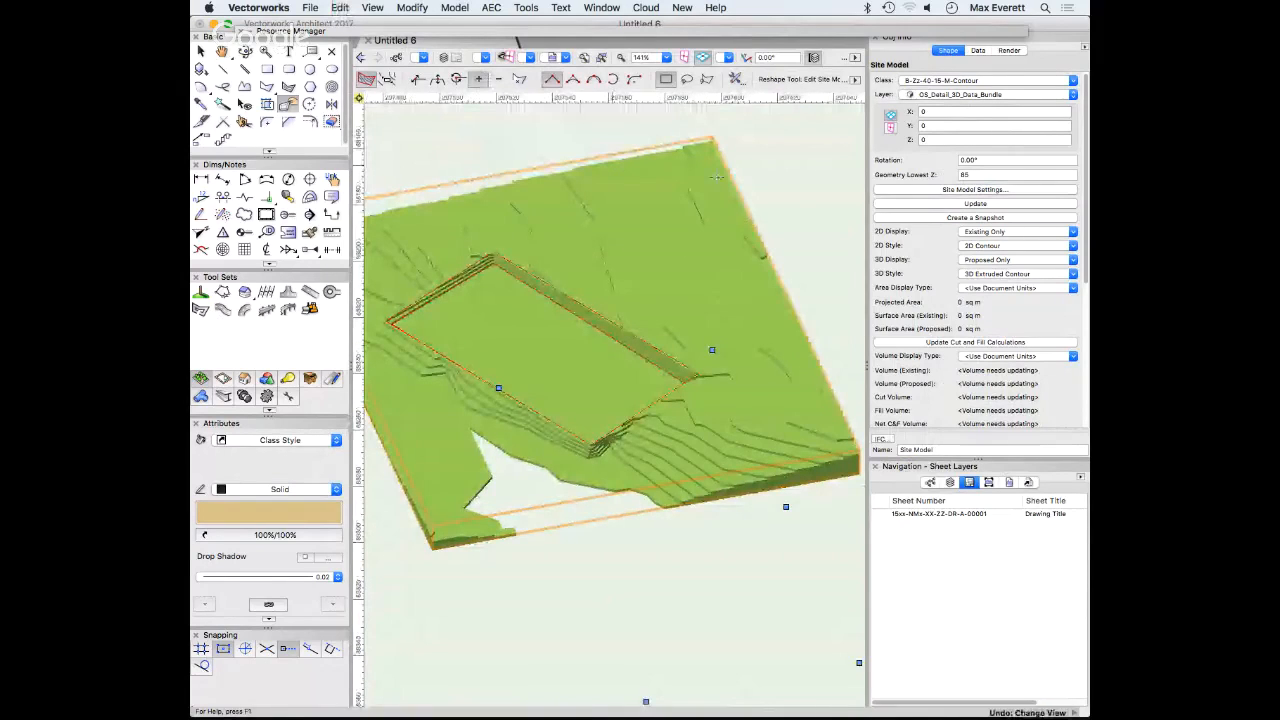
click(791, 178)
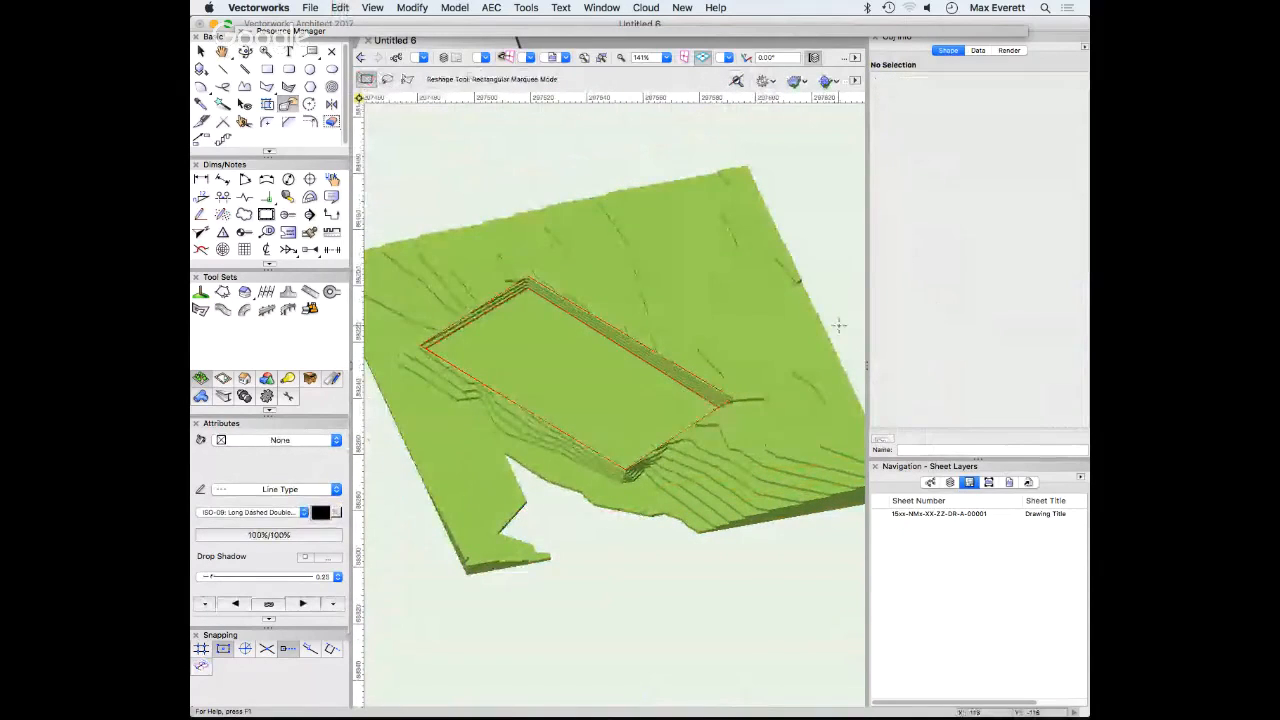
key(super+5)
middle_drag(838, 323, 750, 398)
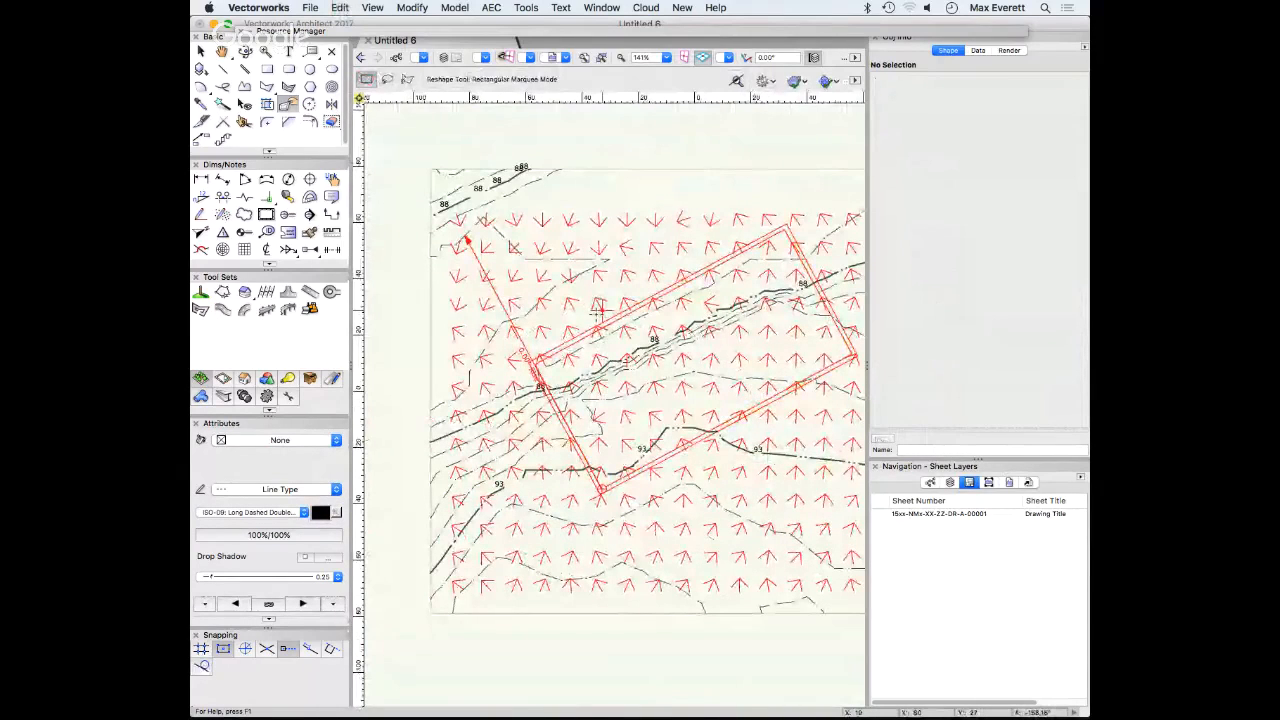
click(706, 283)
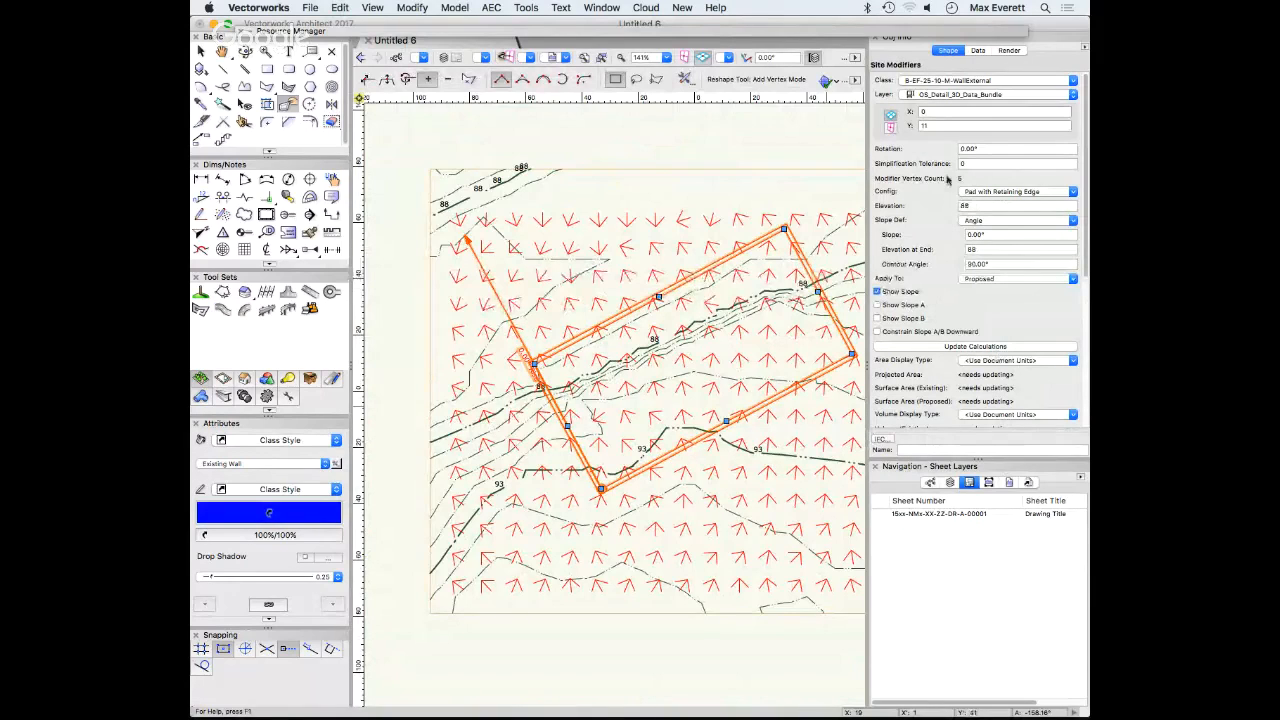
click(683, 646)
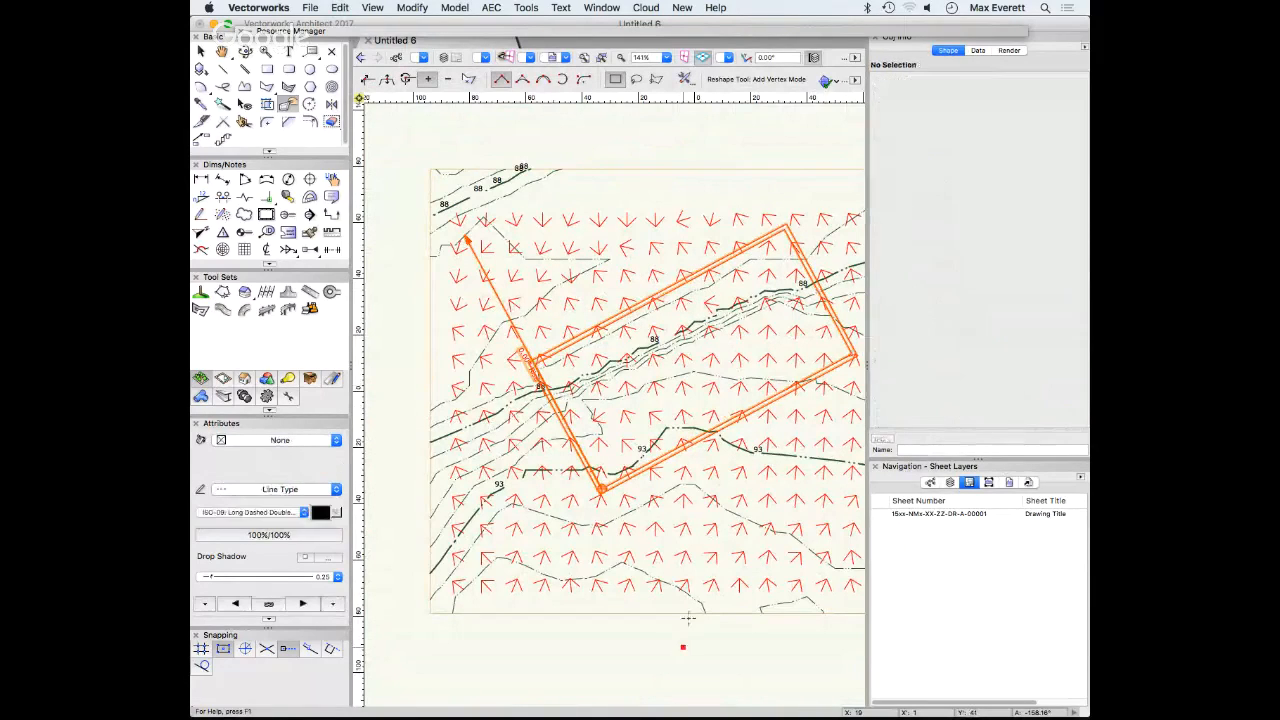
Turn off Show Flow Arrows in the site model's 2D display settings, keeping Show Labels on
click(693, 612)
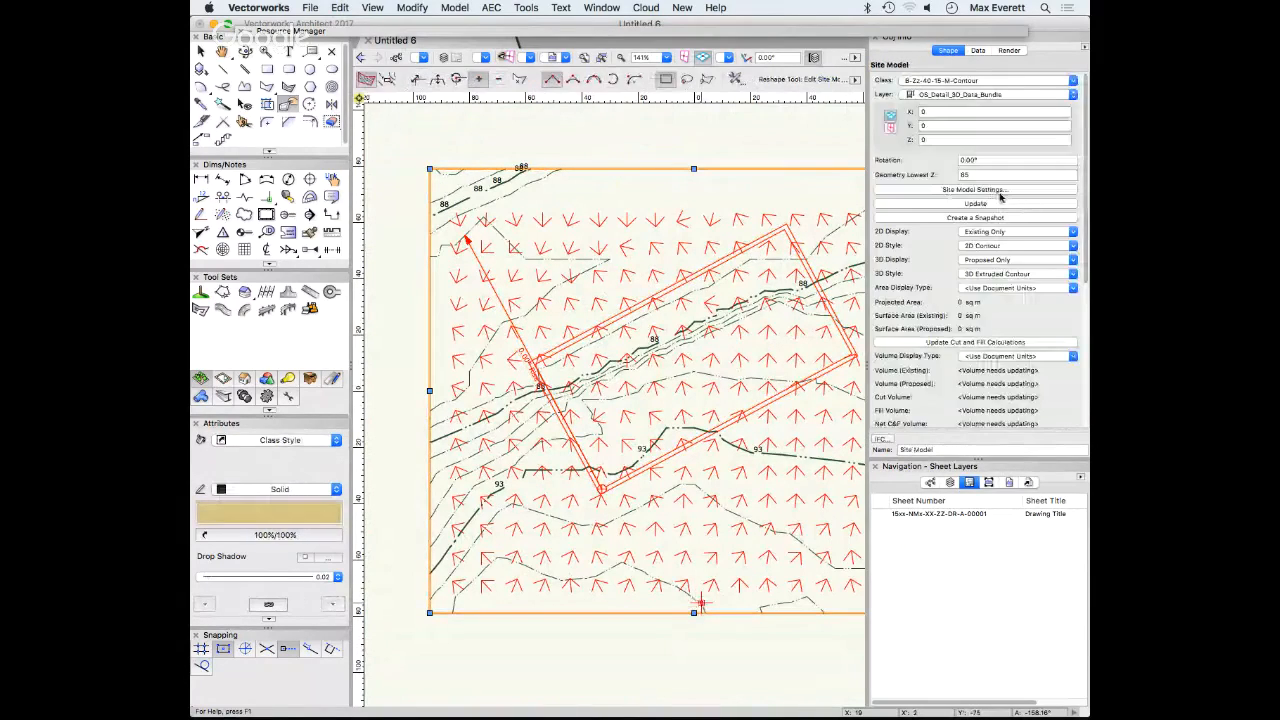
click(1003, 190)
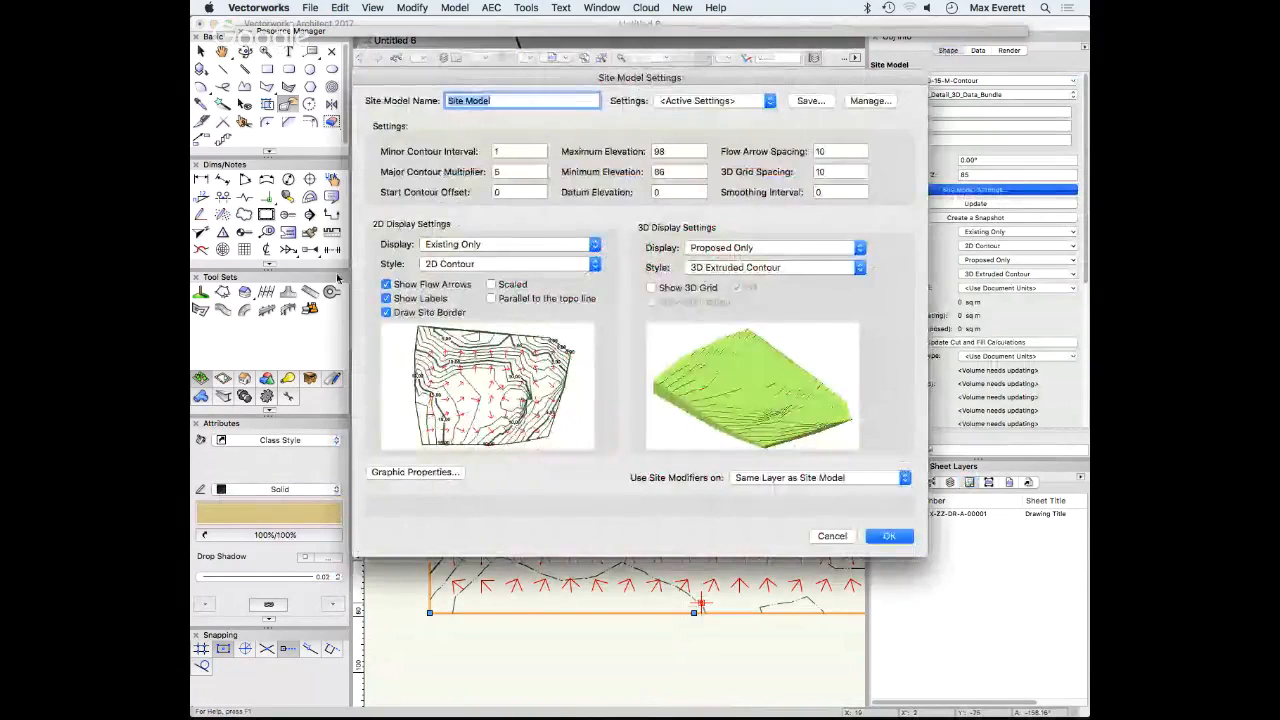
click(386, 284)
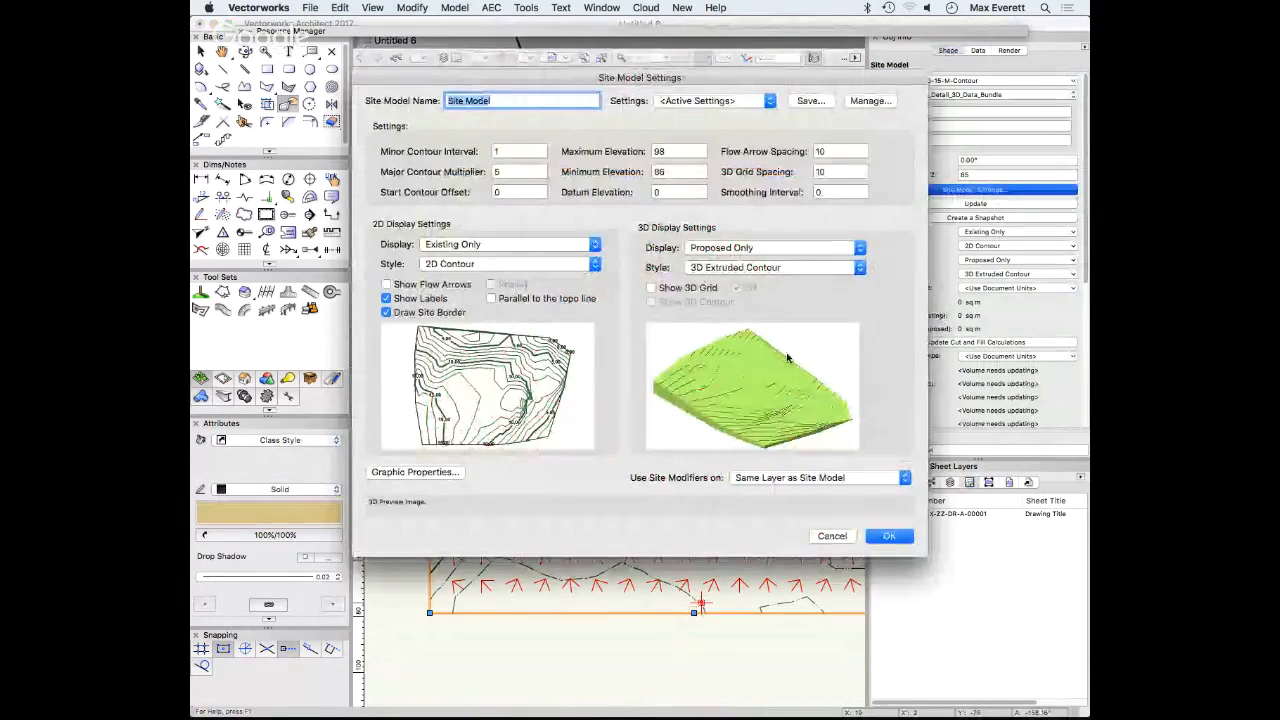
click(386, 298)
click(387, 299)
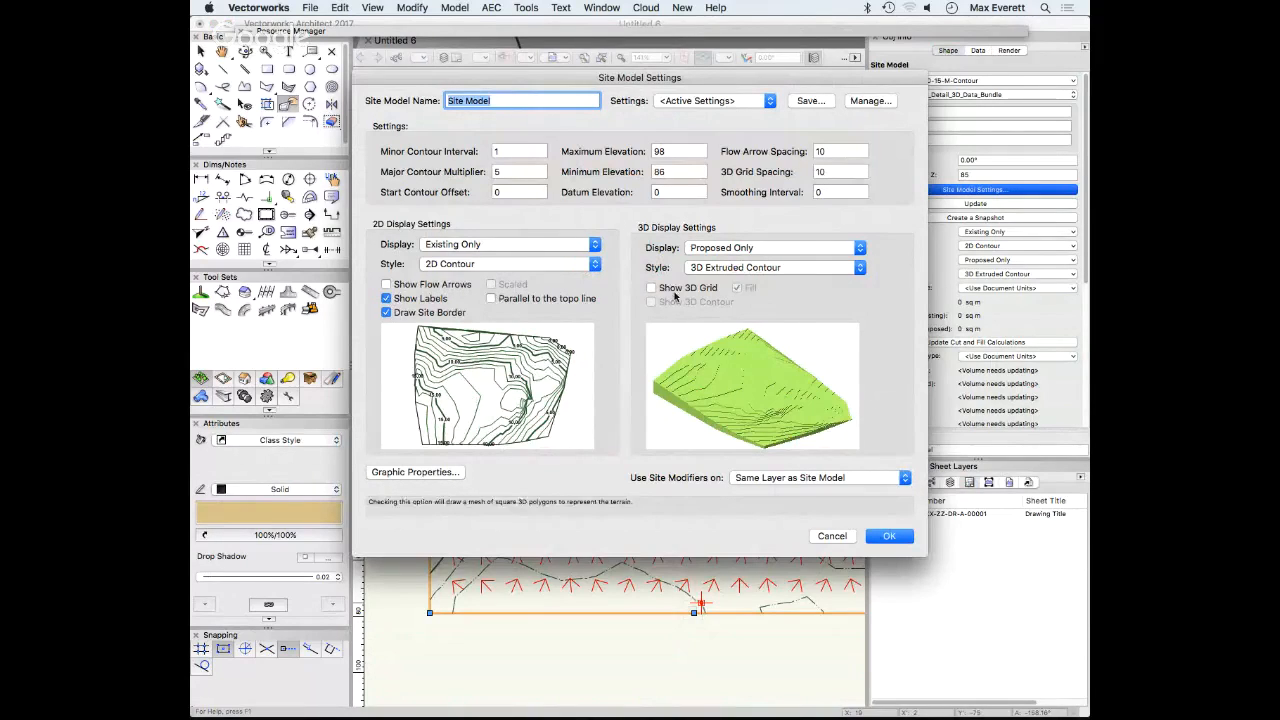
Try the 3D Triangles, 3D Triangles (colored slopes) and 3D Triangulated Contours (colored slopes) styles for the site model's 3D display
click(772, 268)
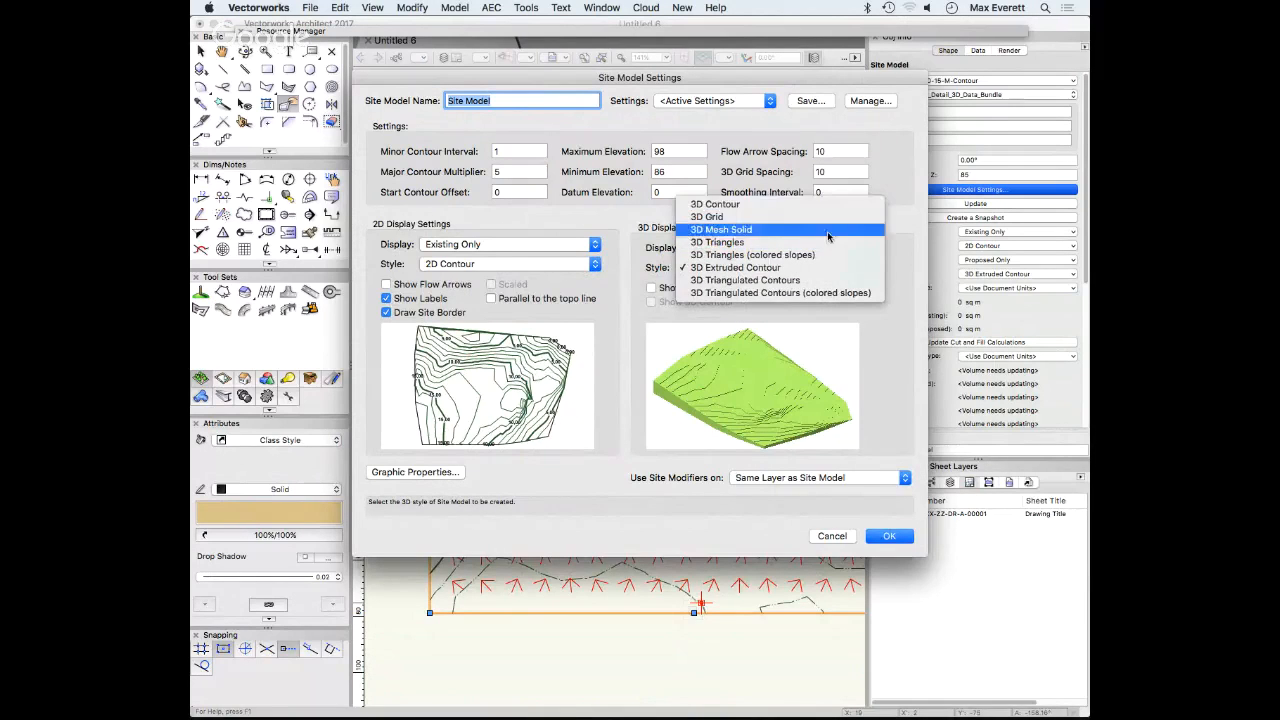
click(805, 242)
click(800, 268)
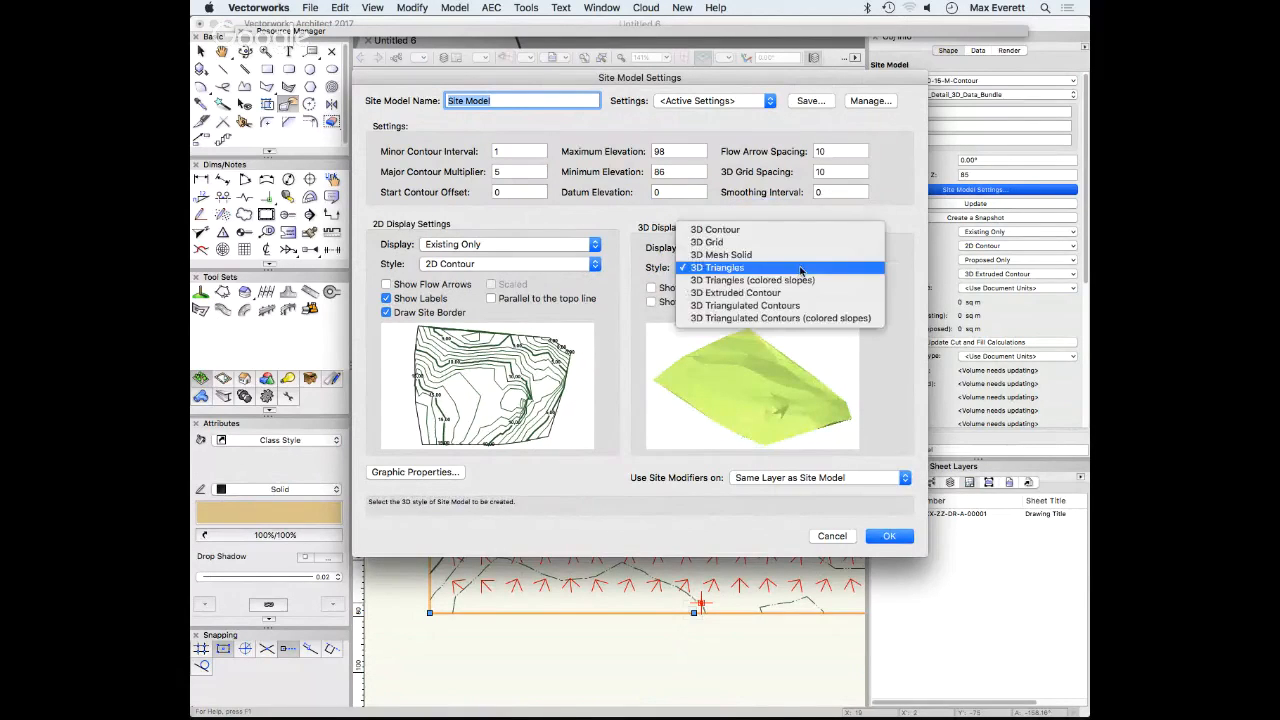
click(805, 284)
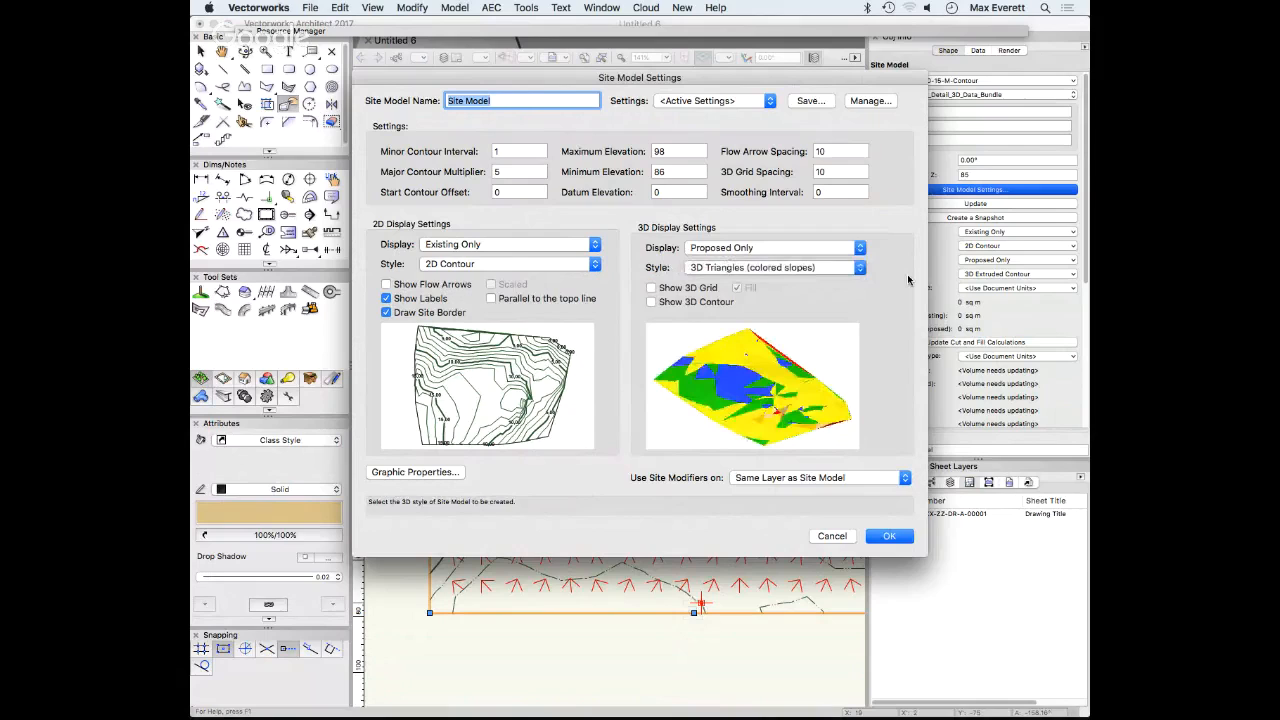
click(815, 268)
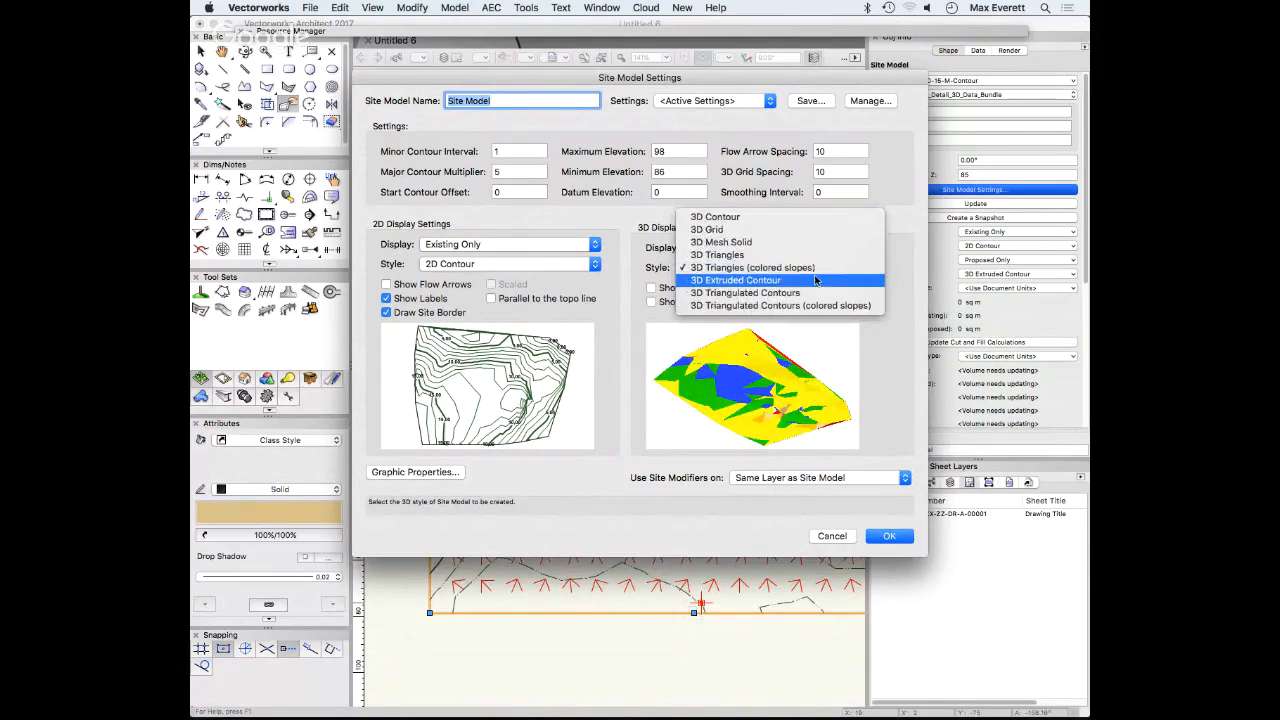
click(834, 305)
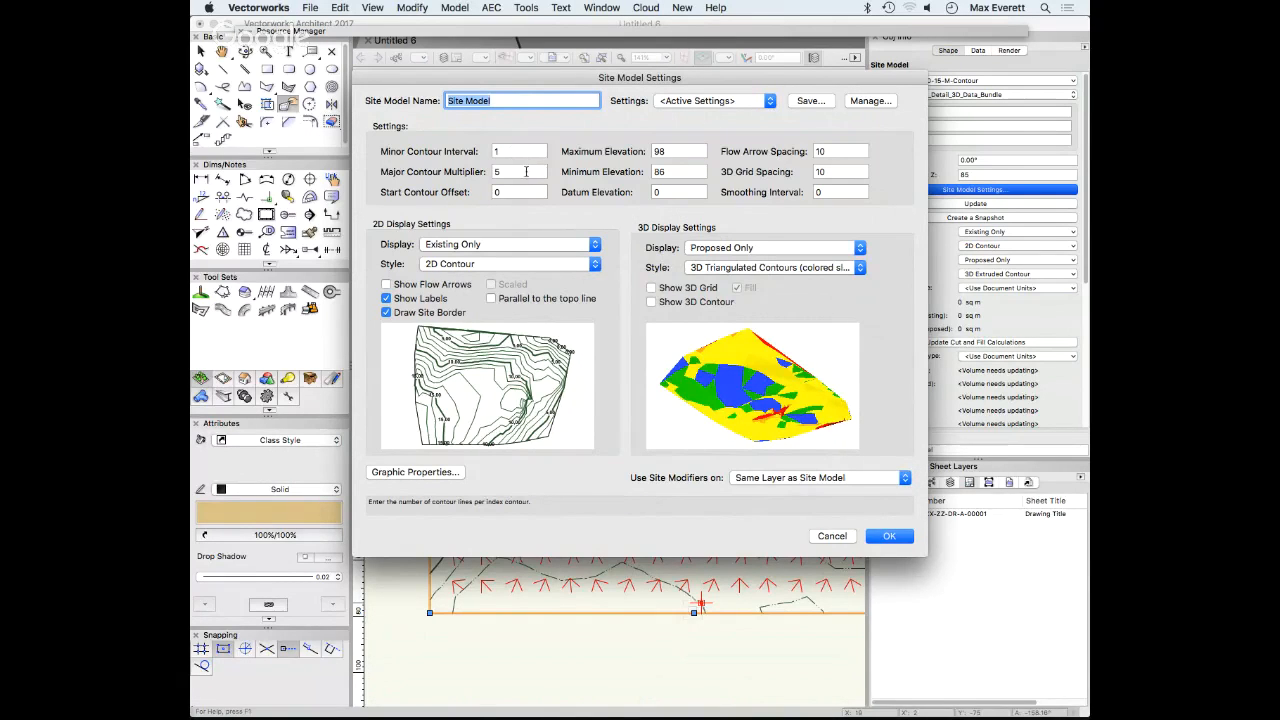
Review the minor contour interval and major contour multiplier, set the site model's 3D style to 3D Mesh Solid, and apply the settings
click(512, 151)
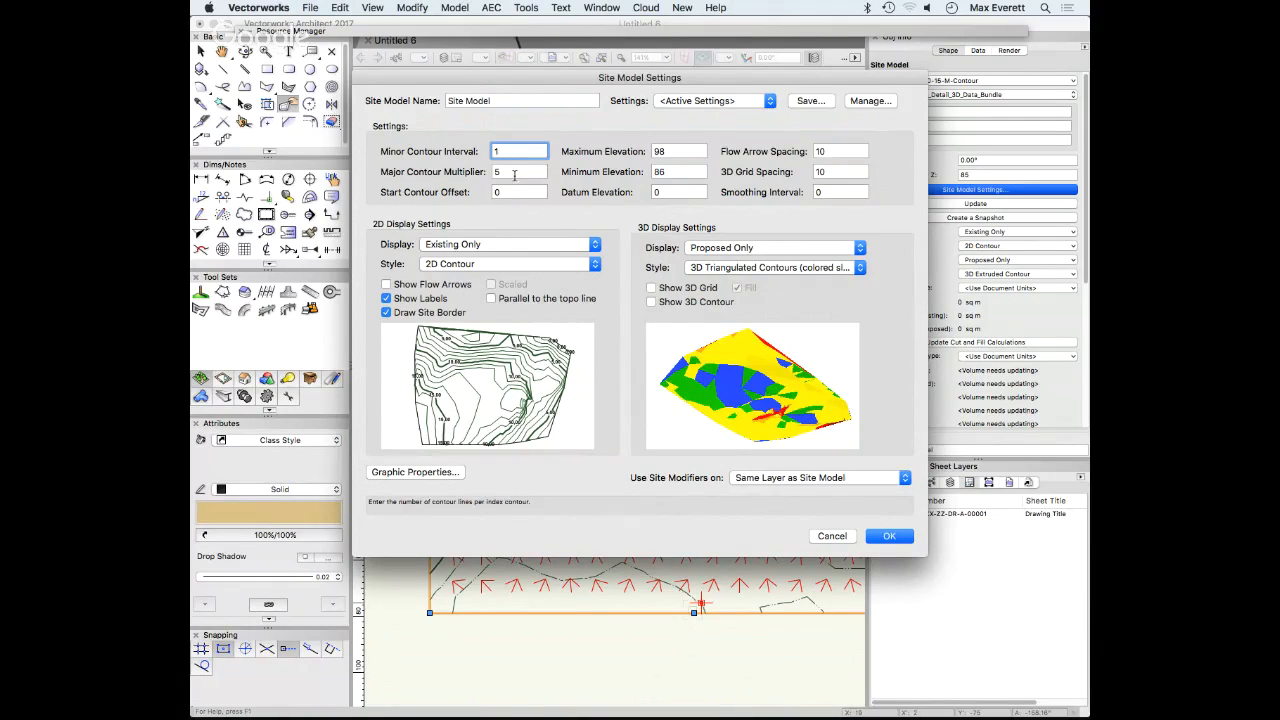
click(514, 172)
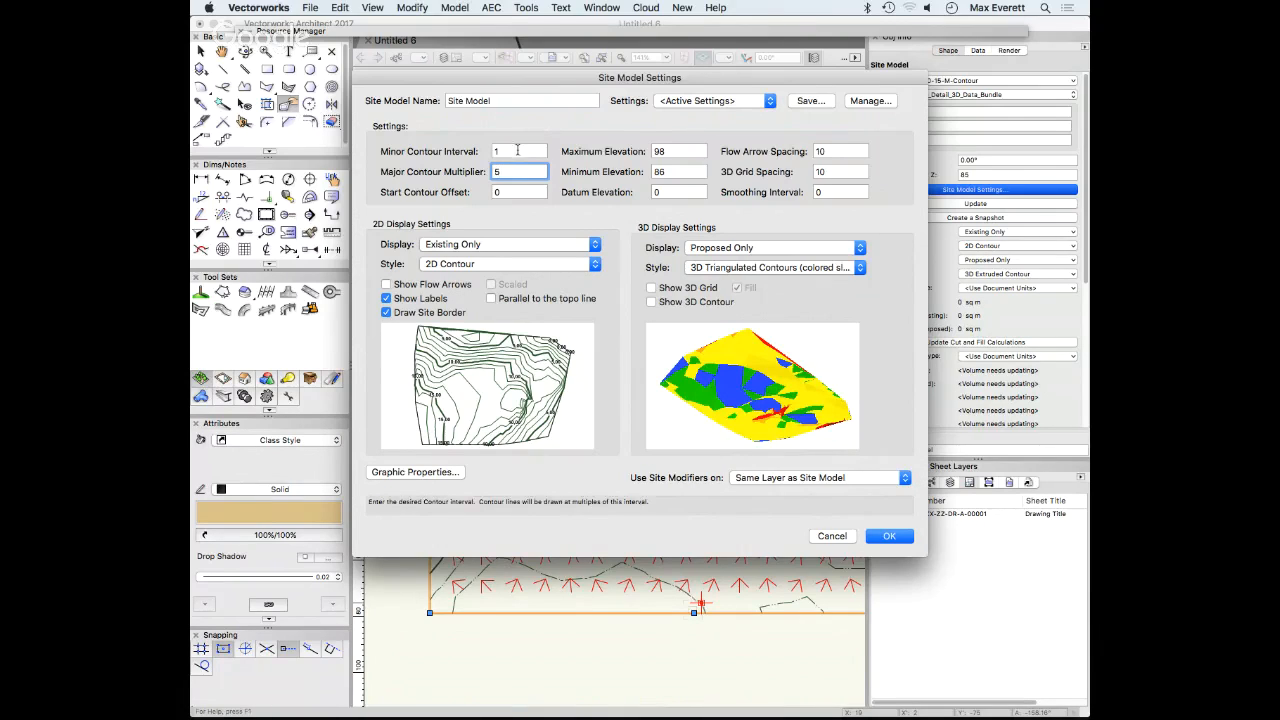
click(517, 151)
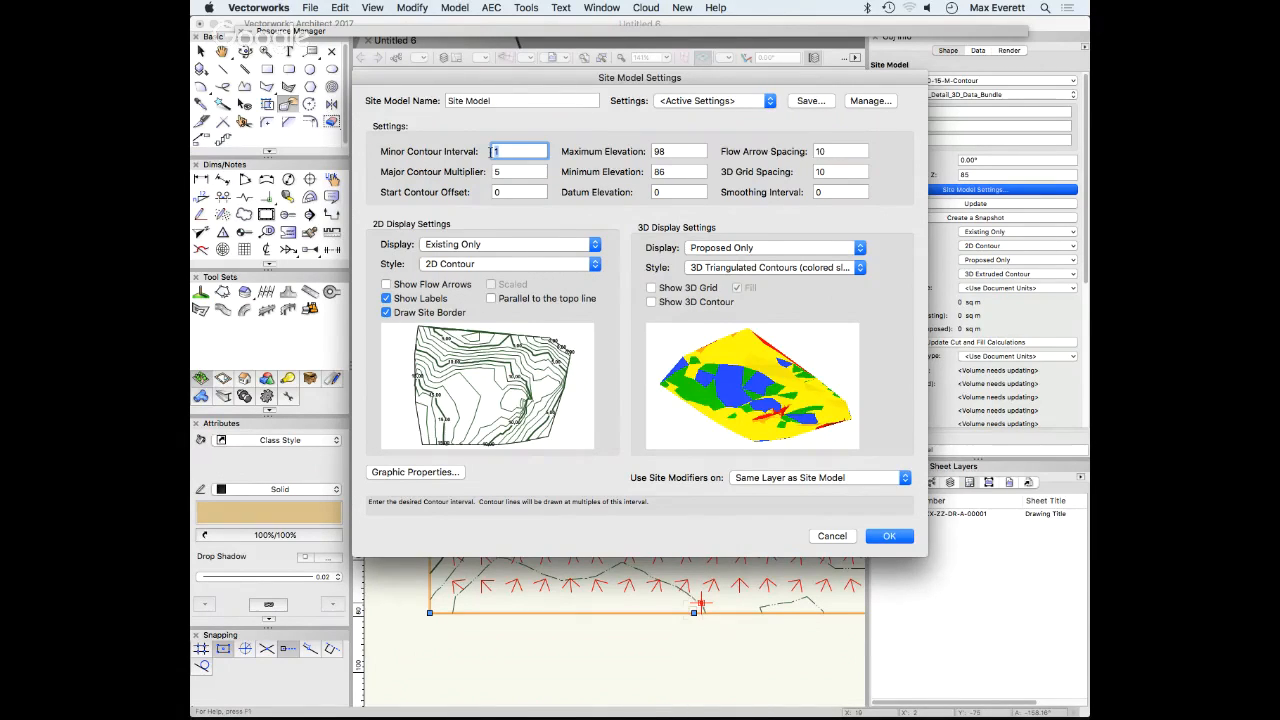
click(778, 268)
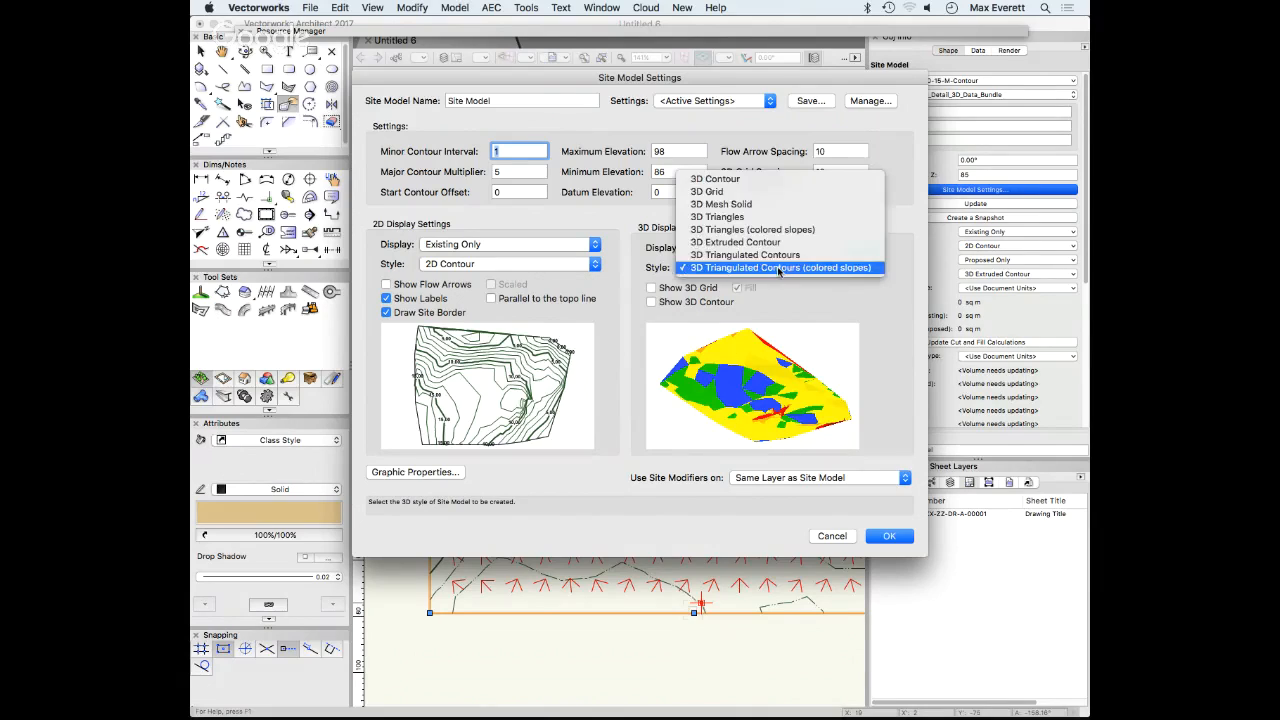
click(779, 208)
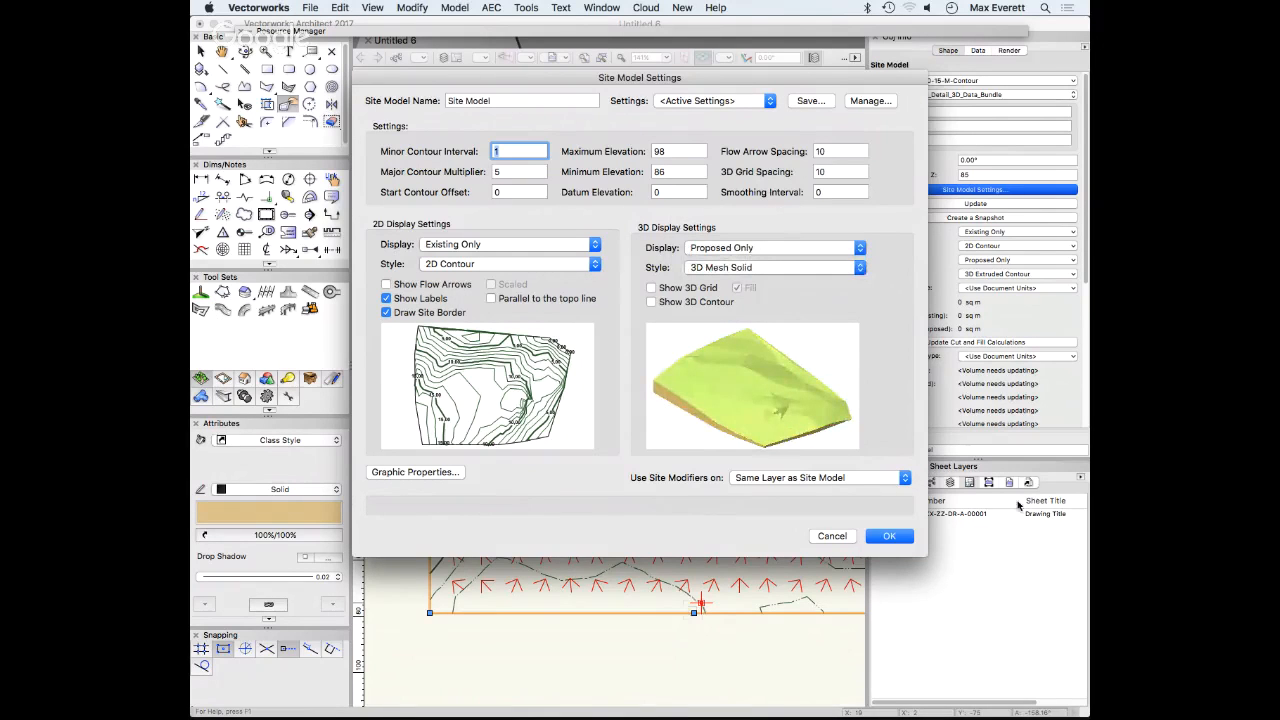
click(888, 538)
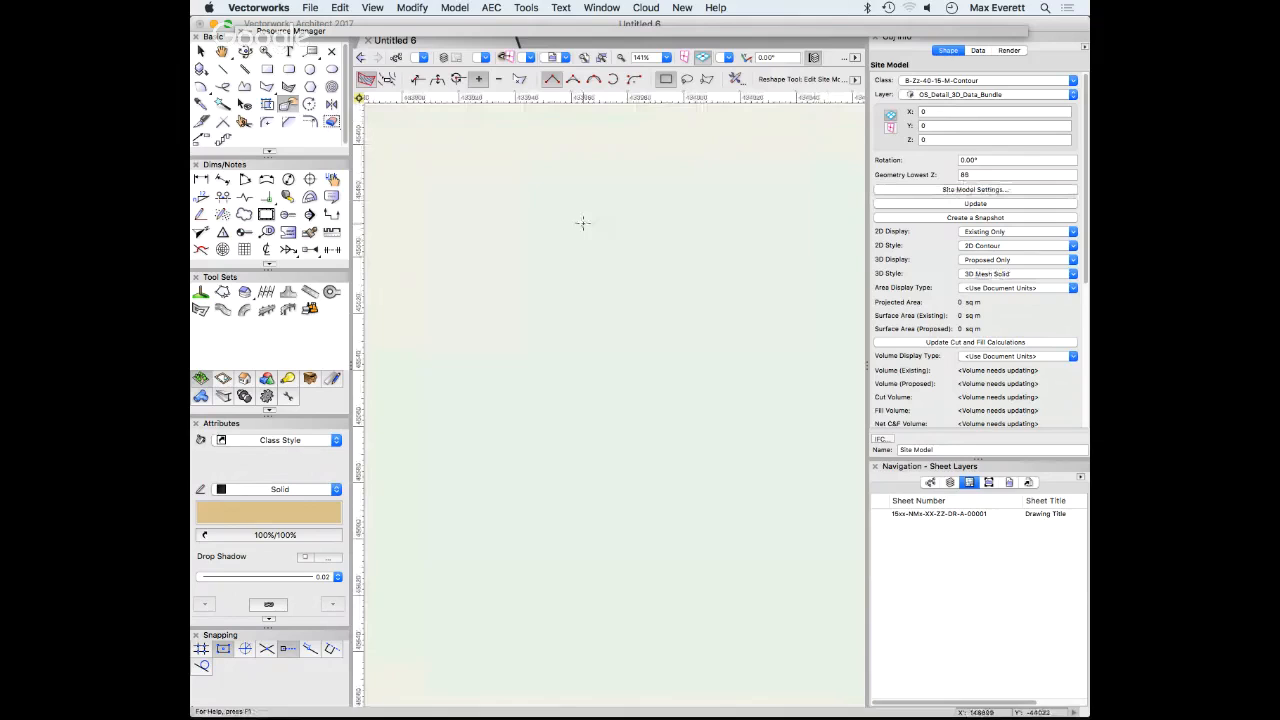
Bring the imported terrain block and its buildings into view and examine them in 3D
scroll(671, 291, down, 7)
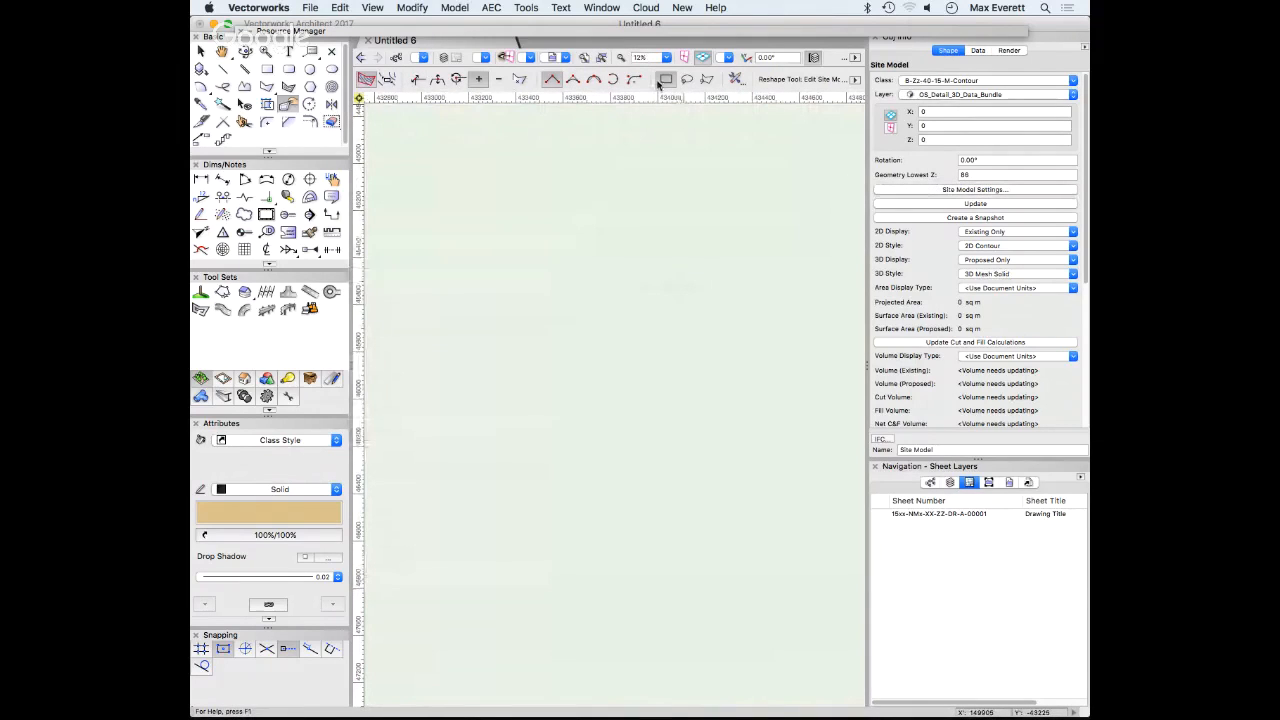
click(586, 57)
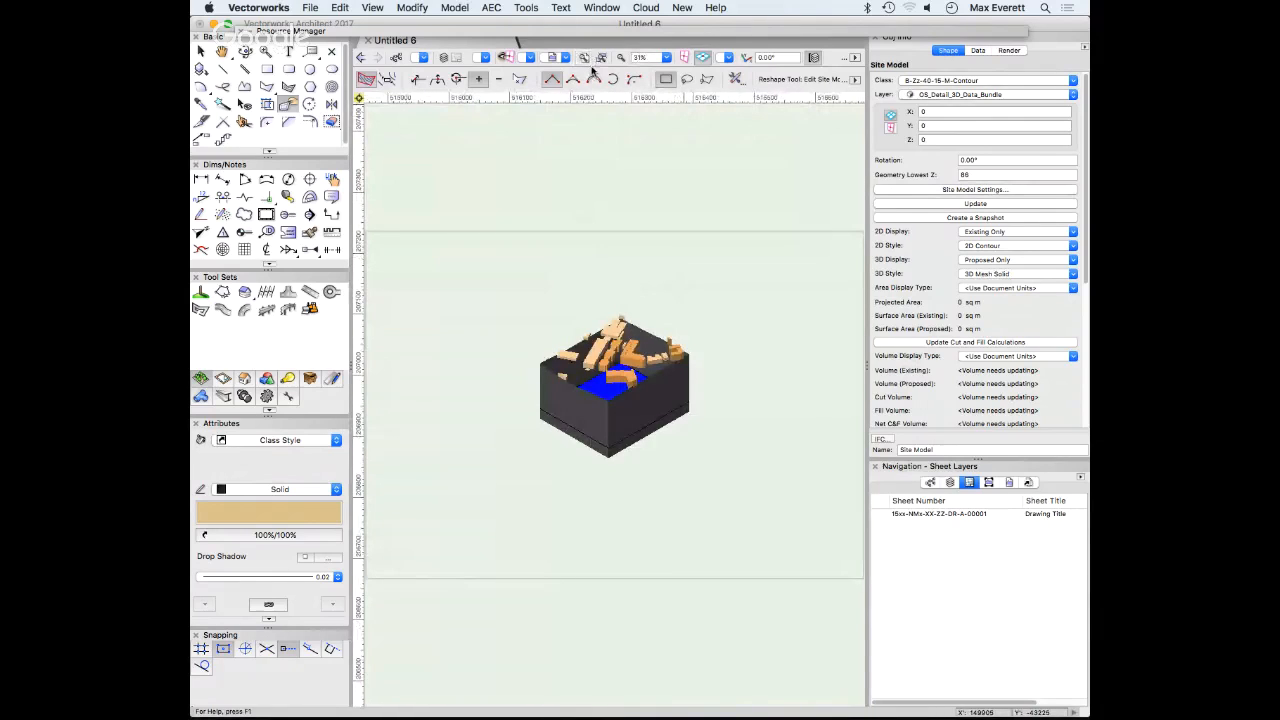
click(600, 58)
click(586, 60)
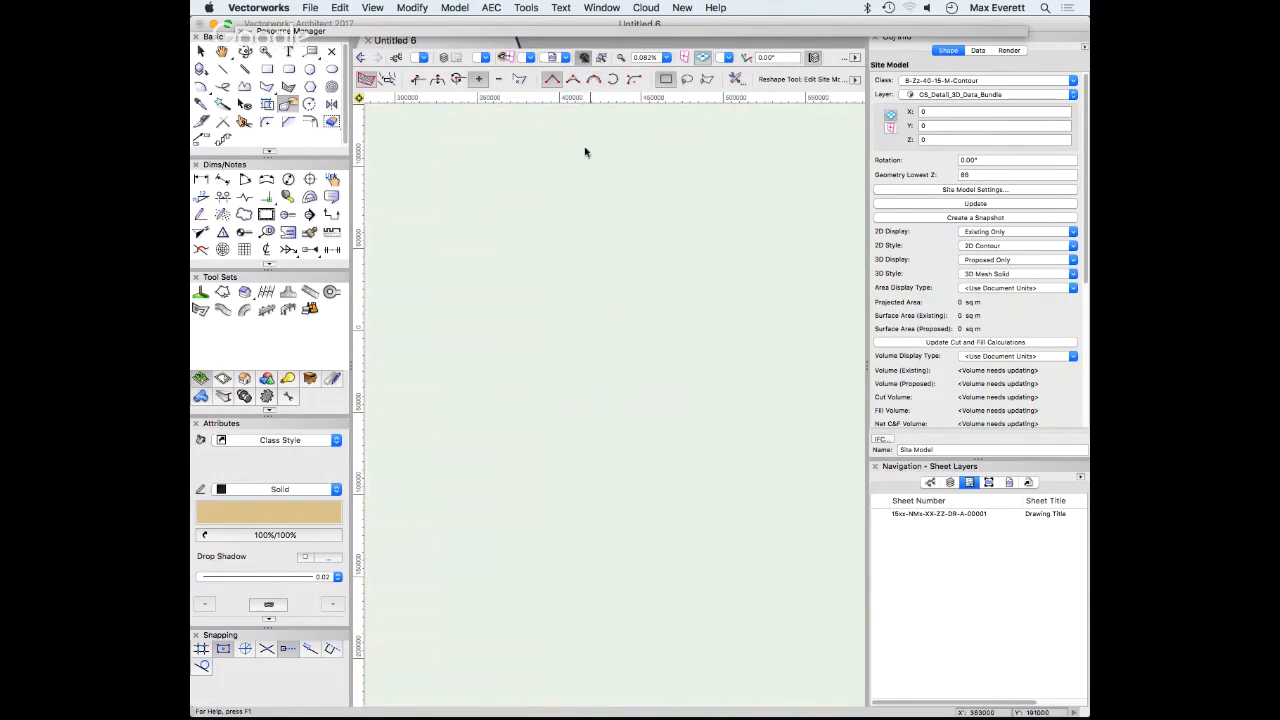
scroll(638, 382, up, 5)
scroll(545, 435, up, 1)
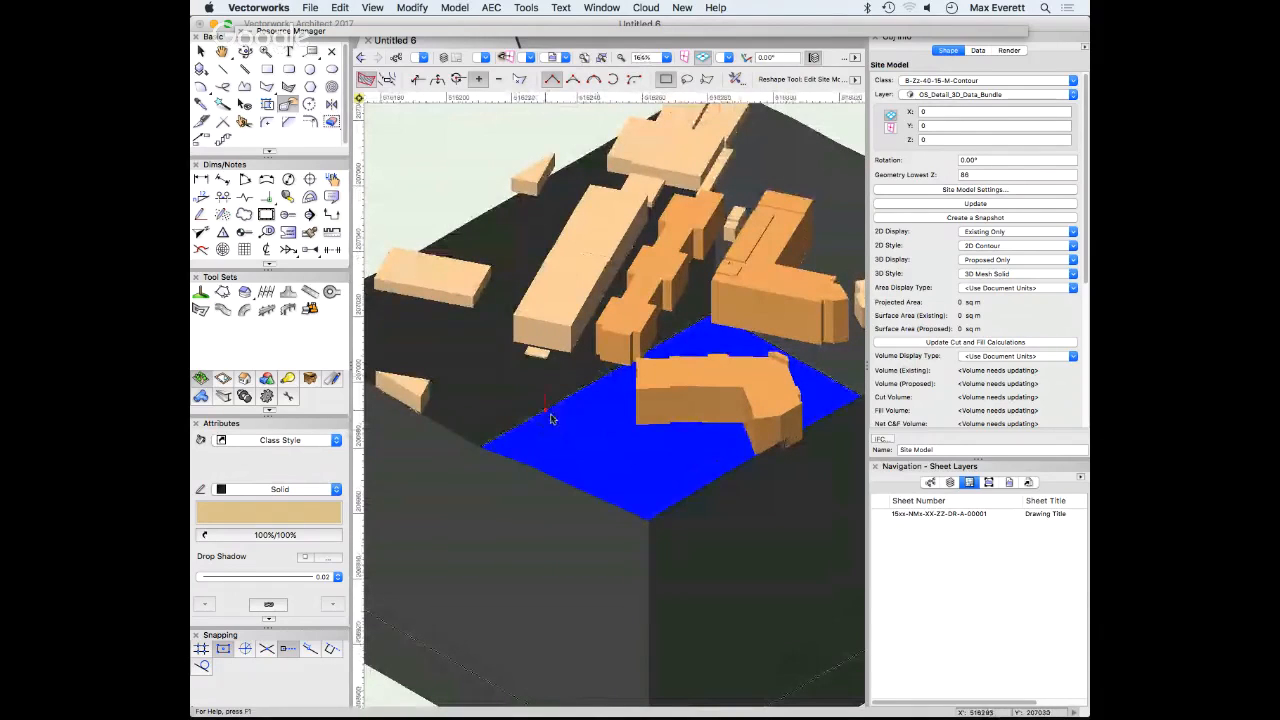
shift+middle_drag(520, 428, 570, 400)
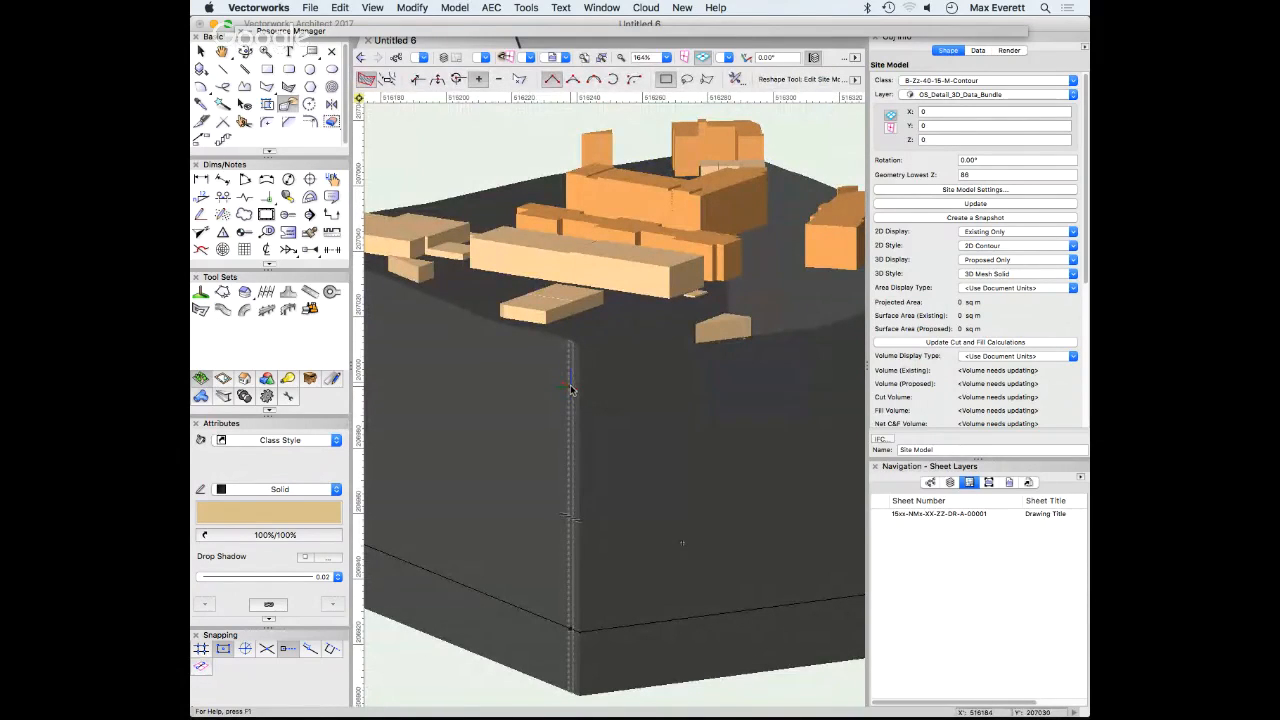
Inspect the sea-level 3D symbol's object properties in a plan view of the imported data, leaving nothing selected
key(super+5)
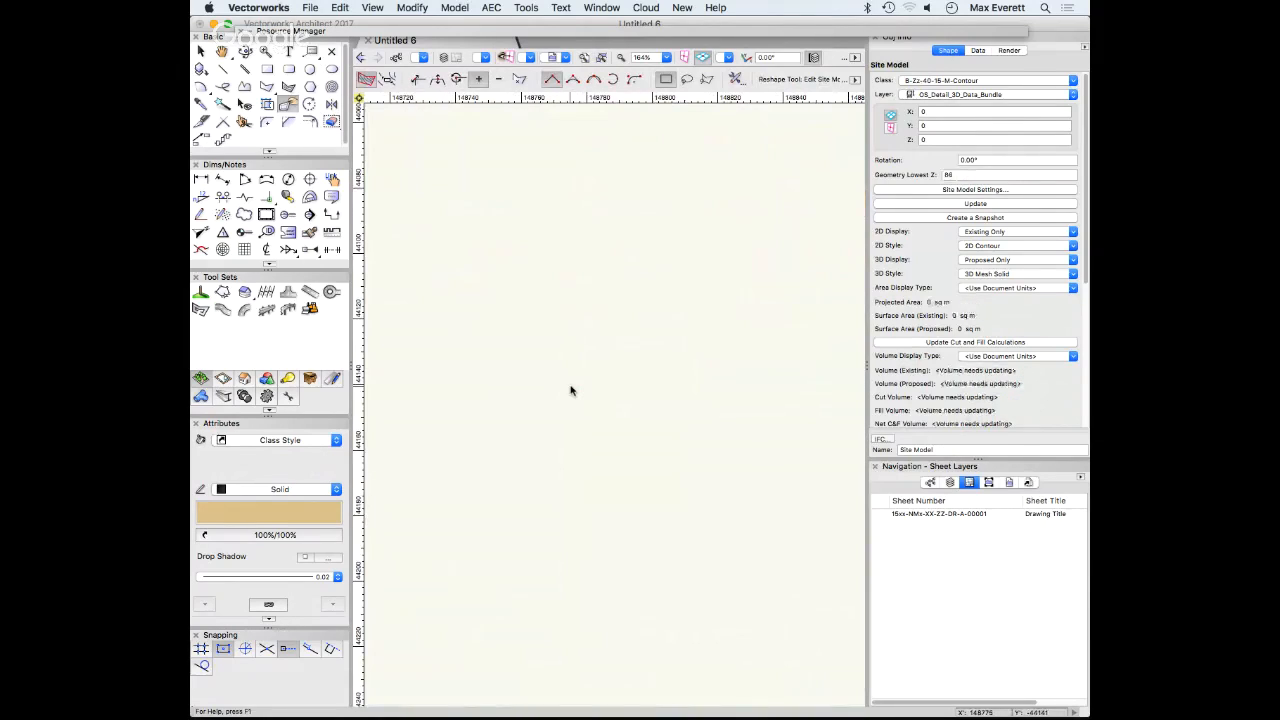
click(584, 57)
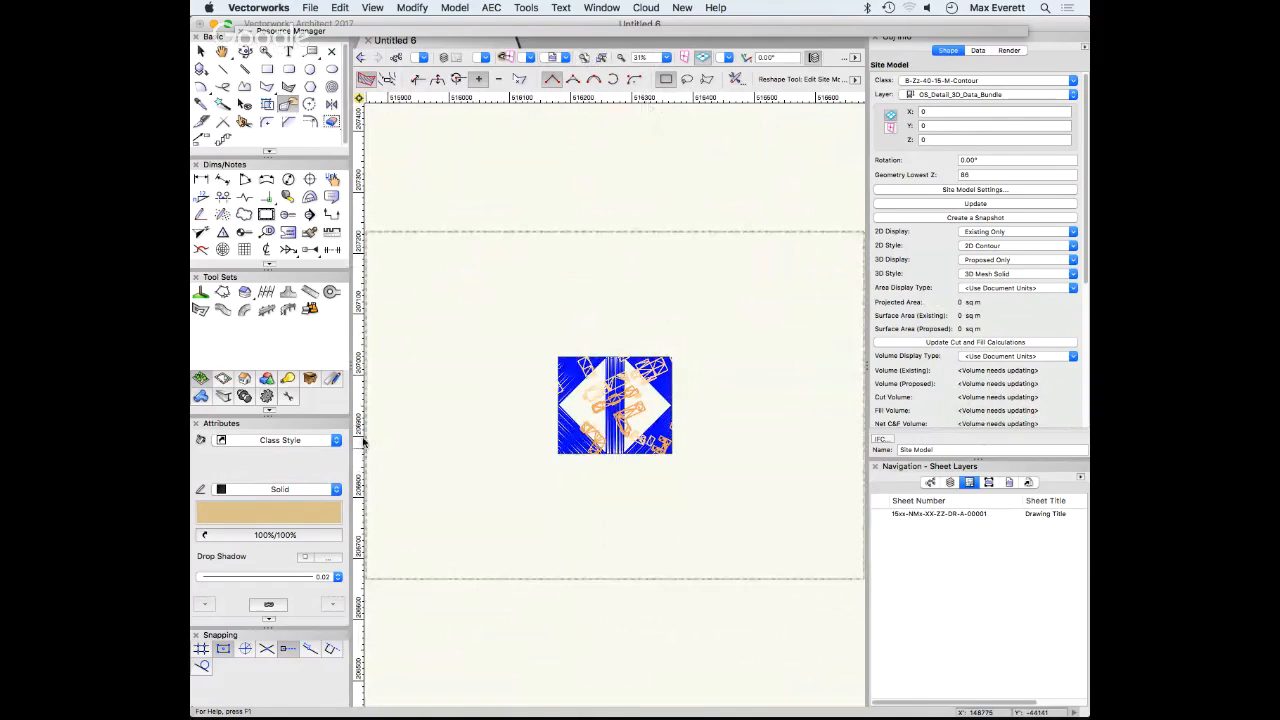
scroll(620, 415, up, 5)
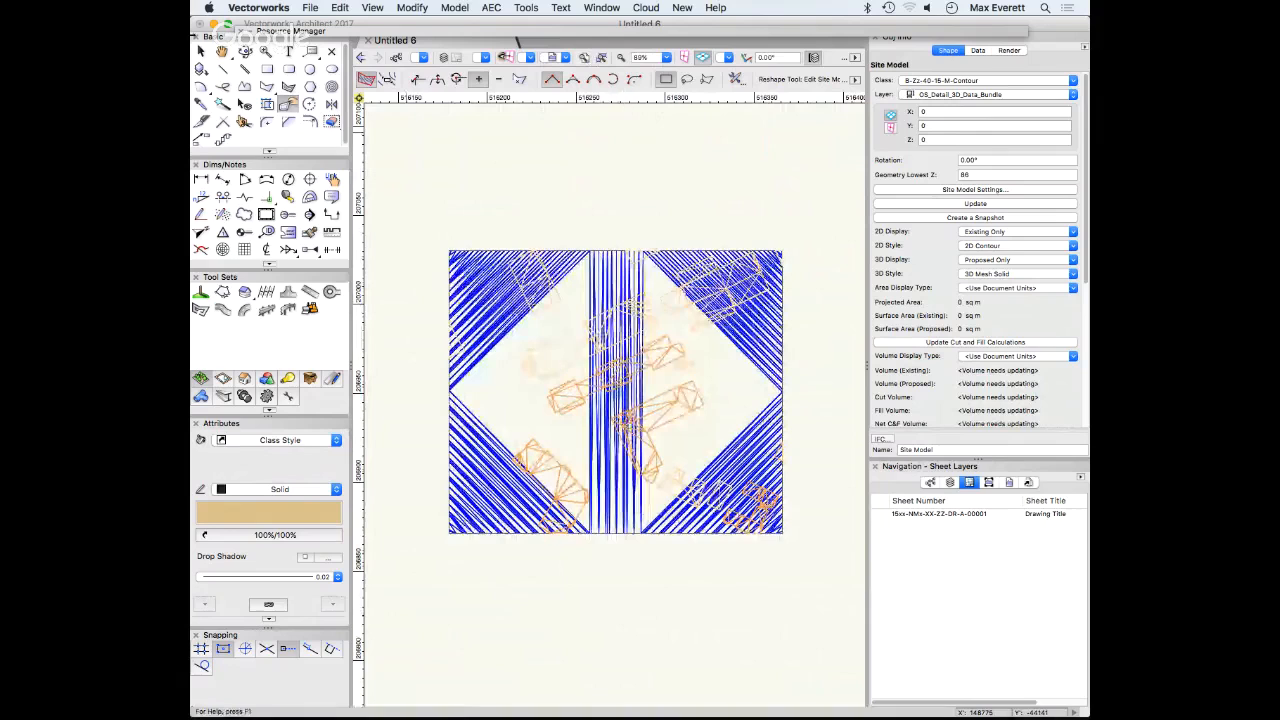
key(x)
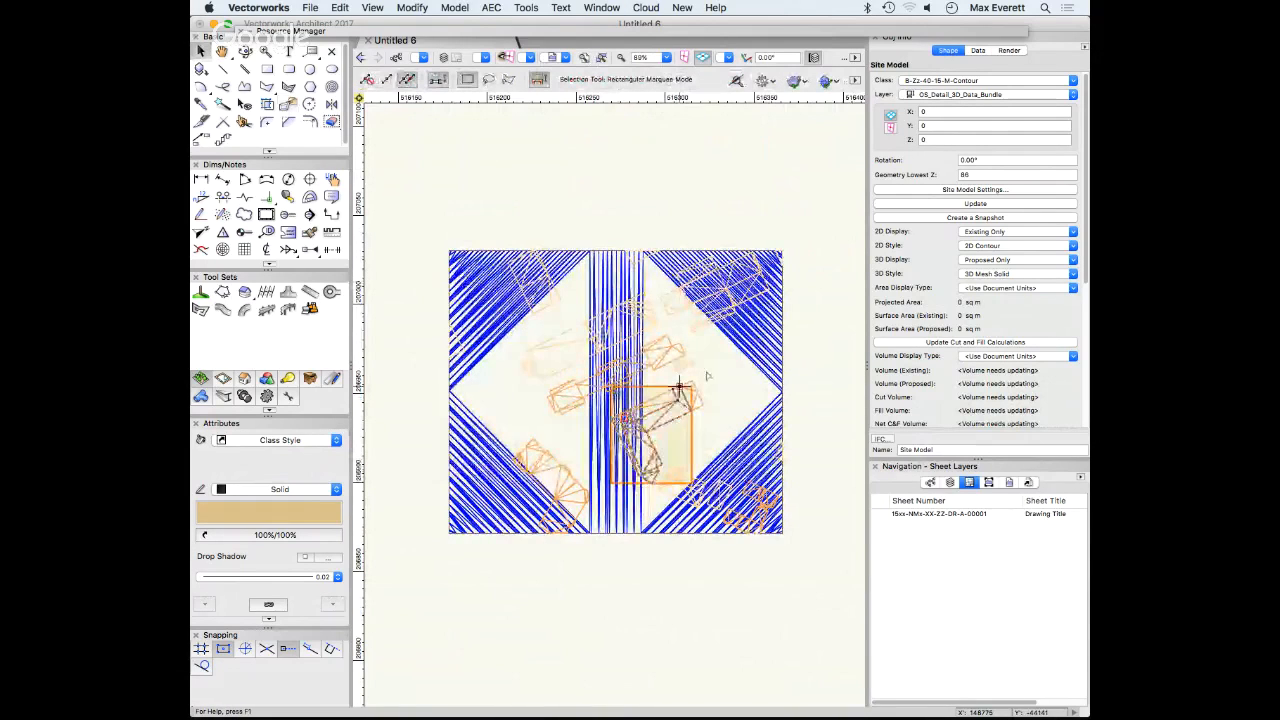
click(674, 385)
click(740, 348)
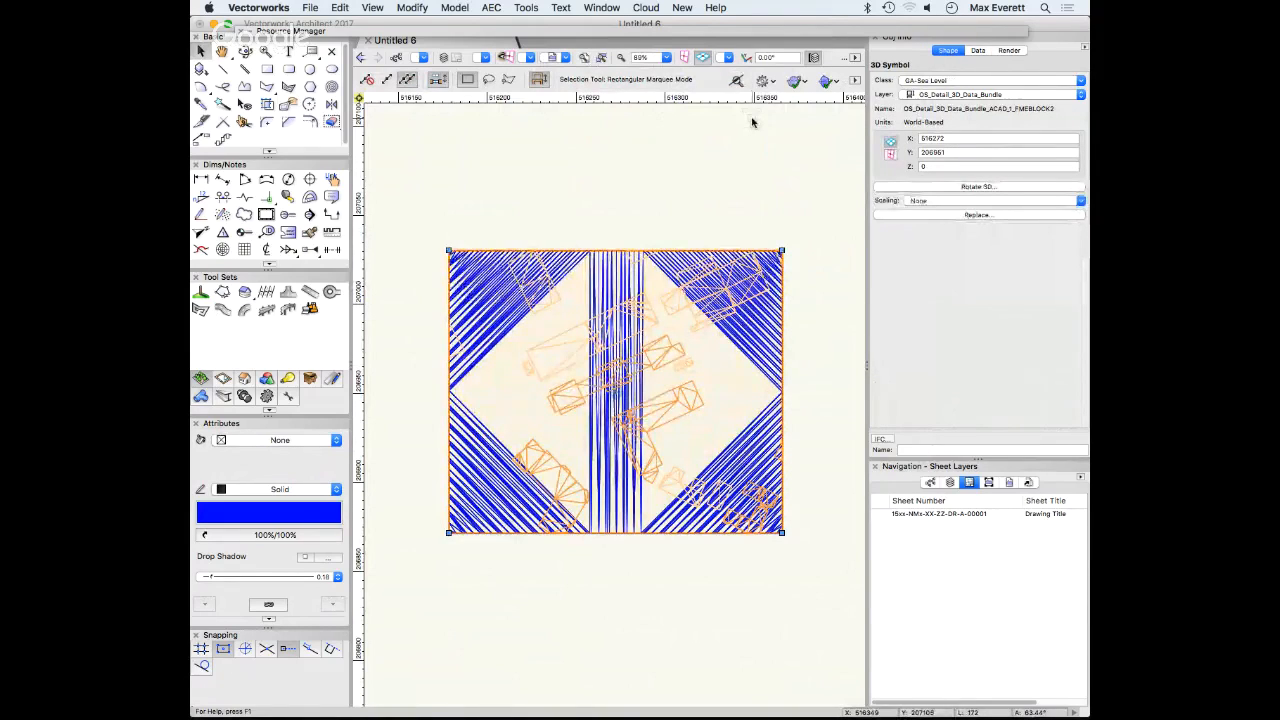
click(808, 212)
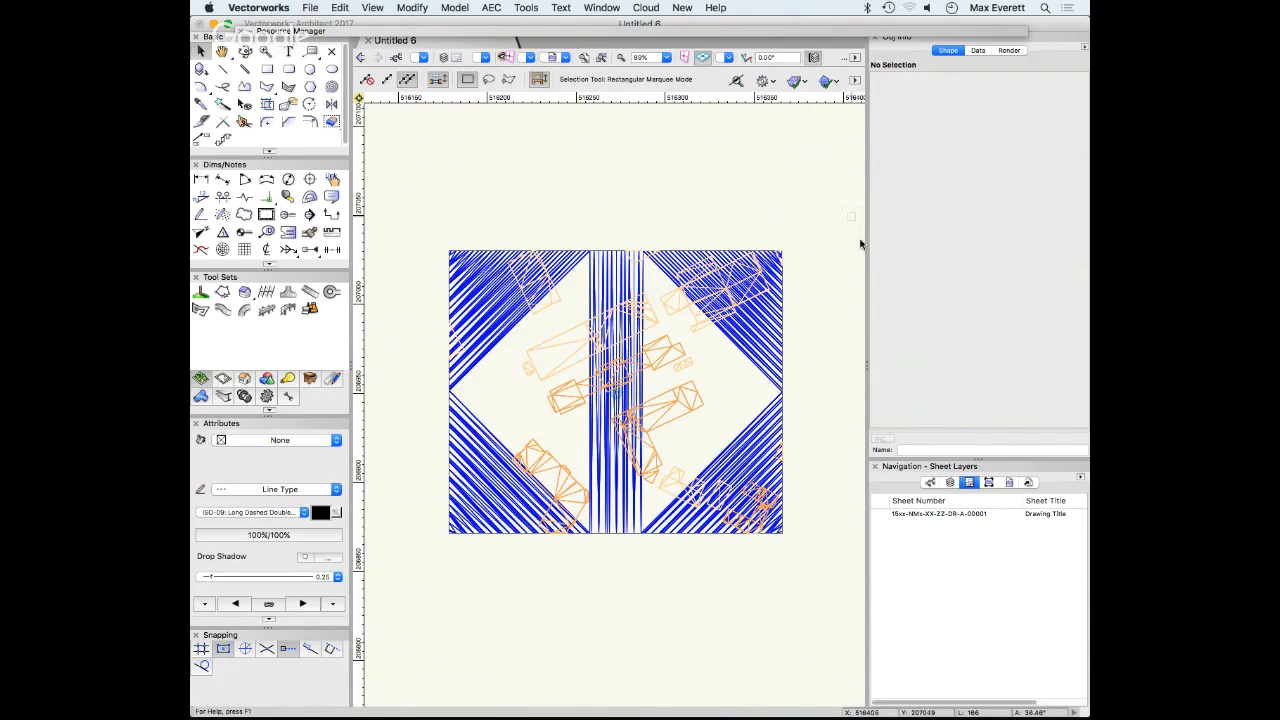
Examine the terrain block, sea-level surface and buildings from an isometric view and another angle
click(601, 421)
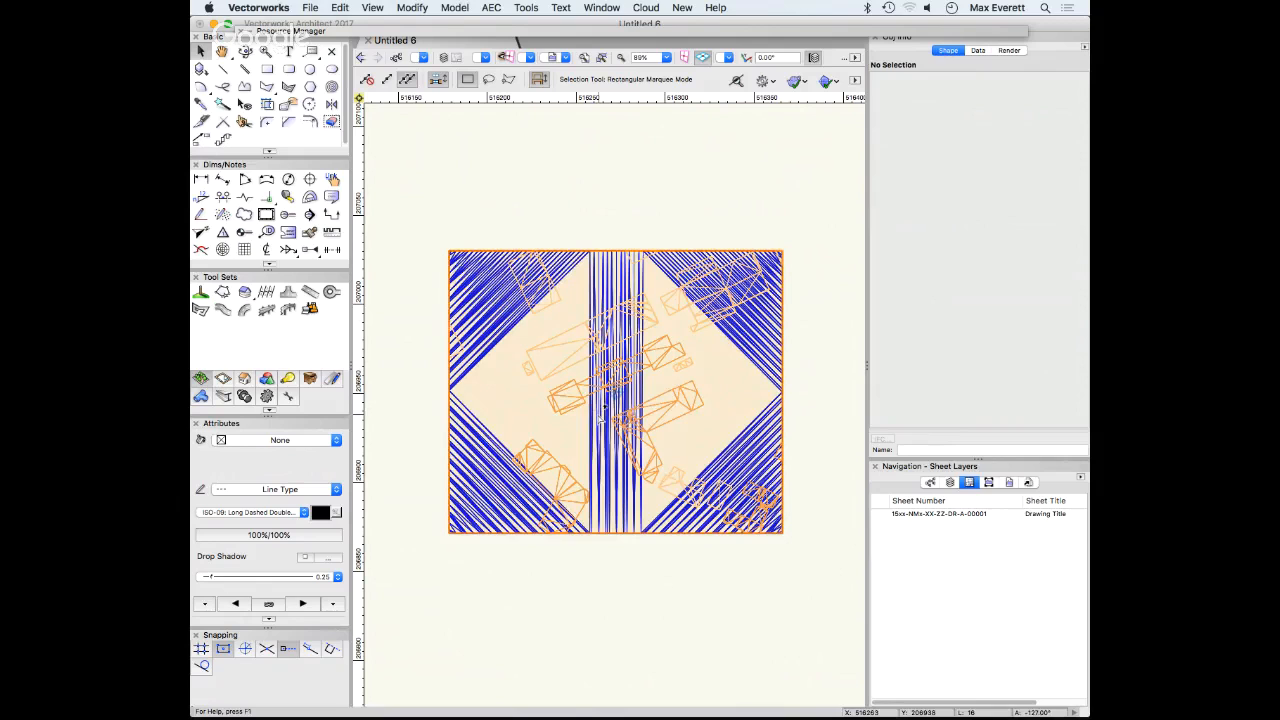
key(1)
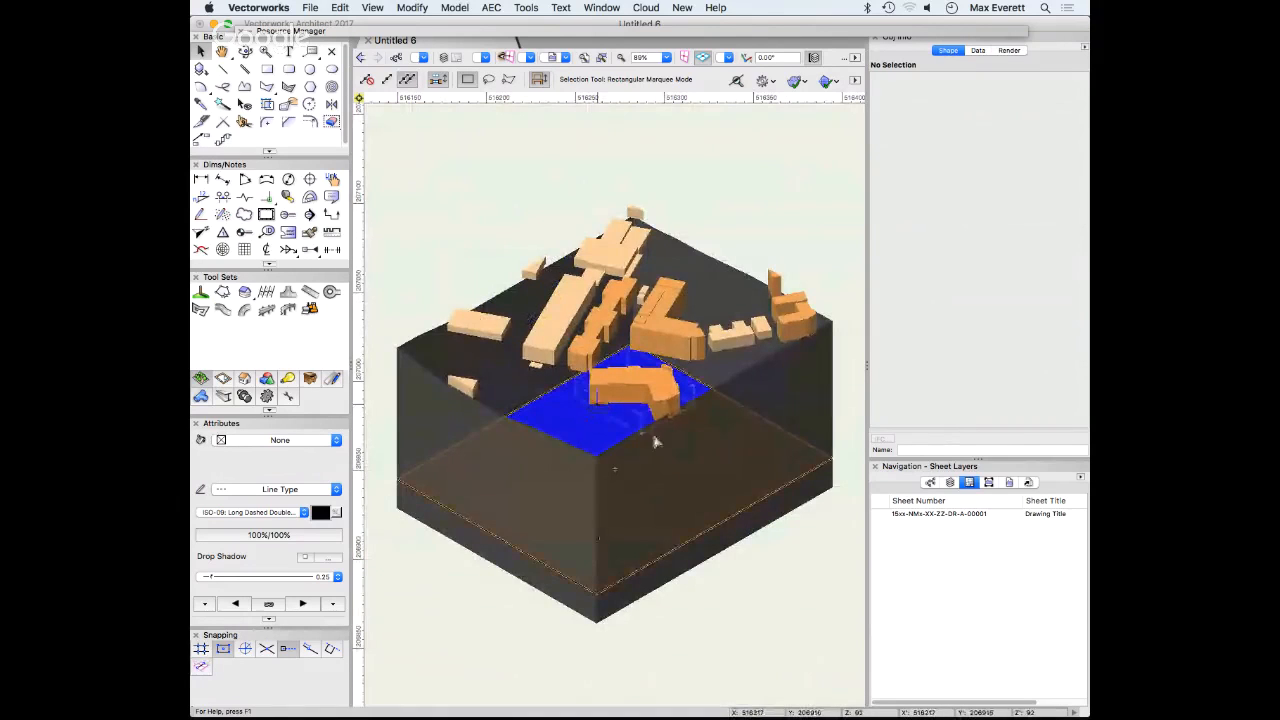
mouse_move(580, 452)
shift+middle_down()
mouse_move(529, 391)
mouse_move(472, 278)
shift+middle_up()
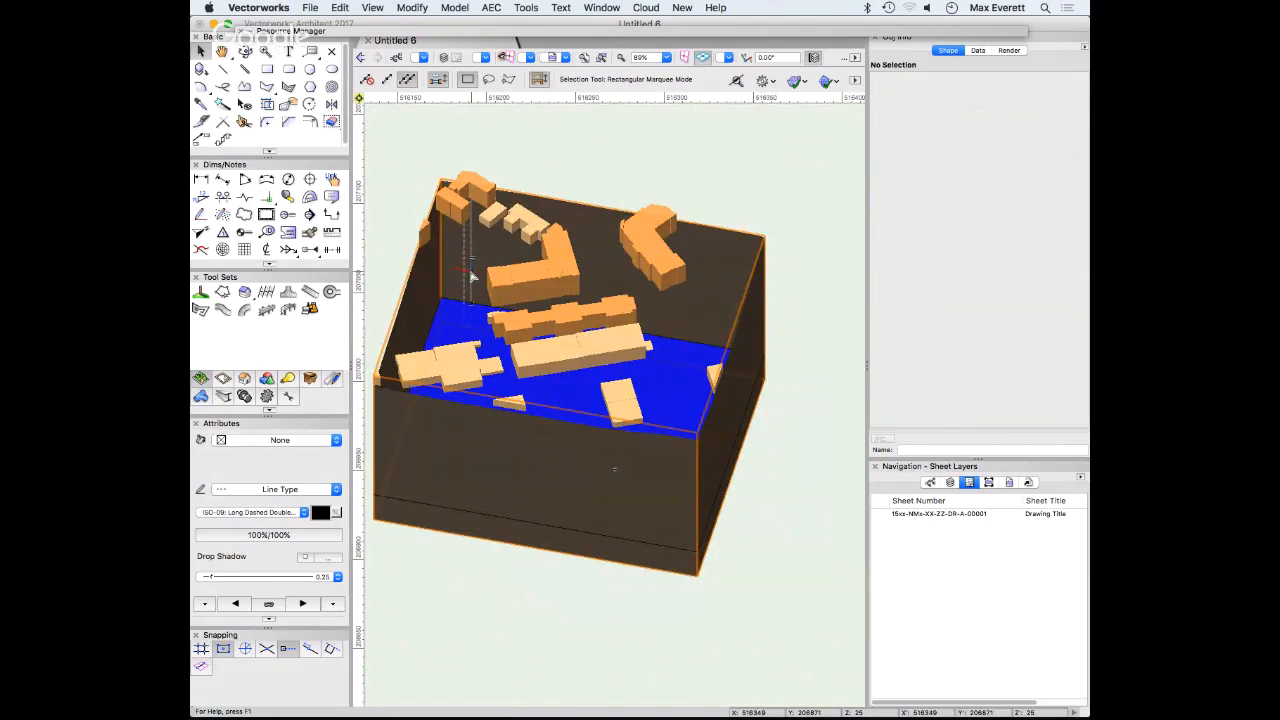
click(722, 341)
double_click(722, 330)
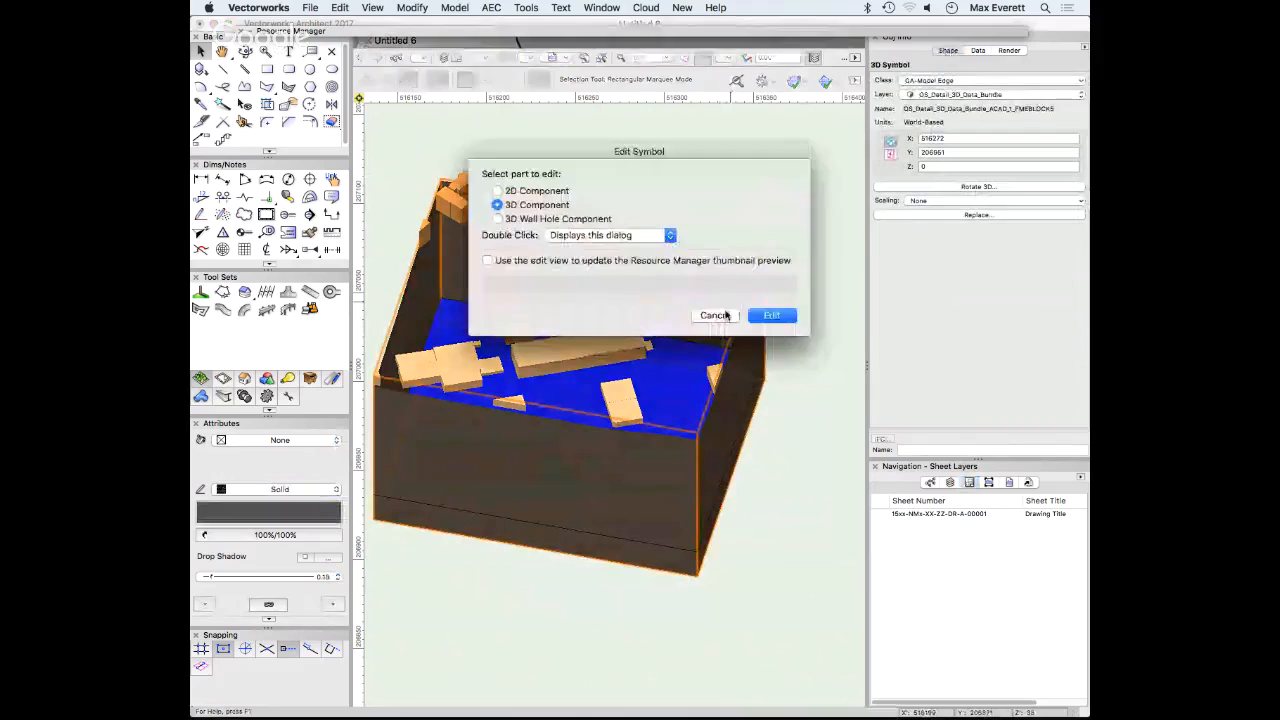
click(720, 318)
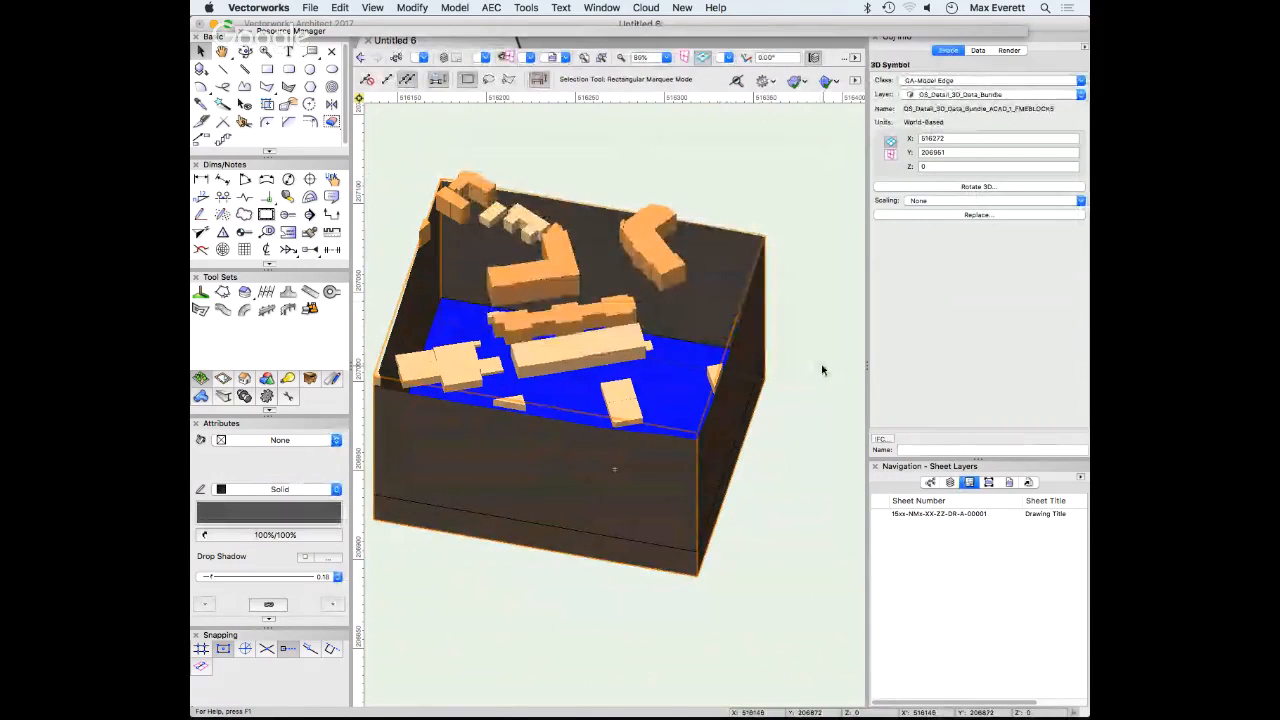
Examine the imported 3D data in a plan view at different zooms and review the commands available for the sea-level symbol
key(super+5)
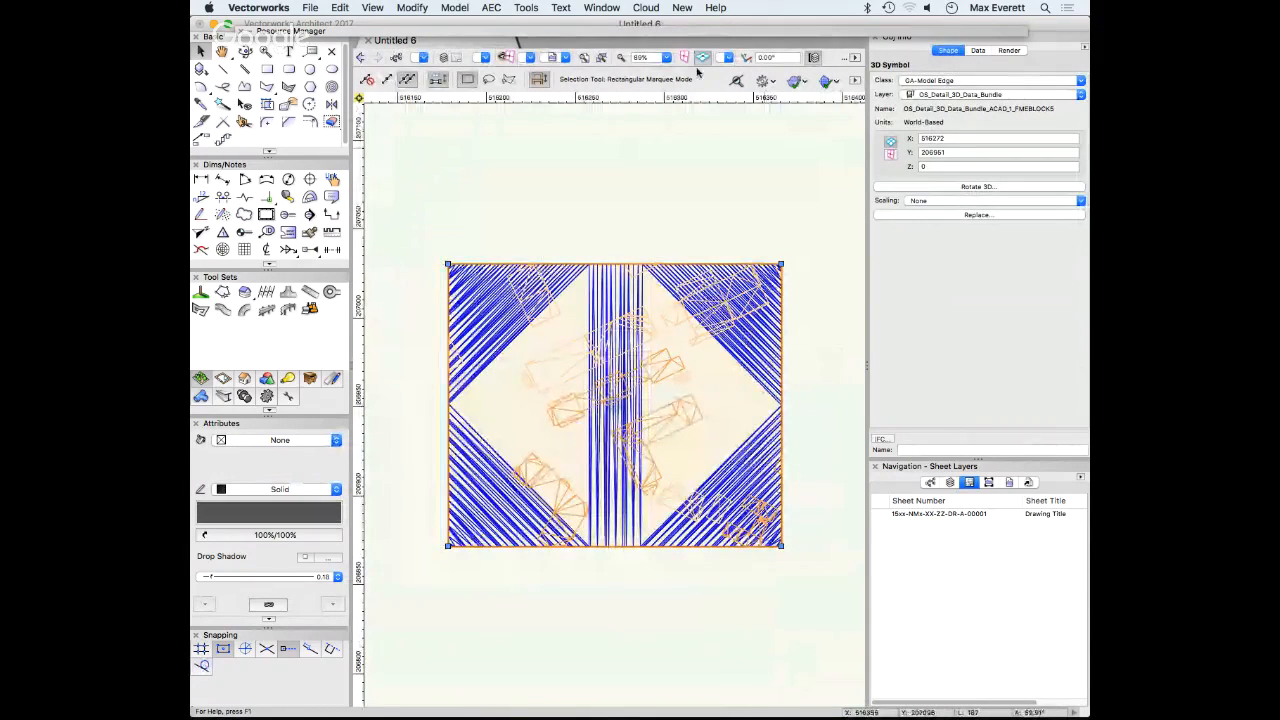
click(601, 62)
click(584, 58)
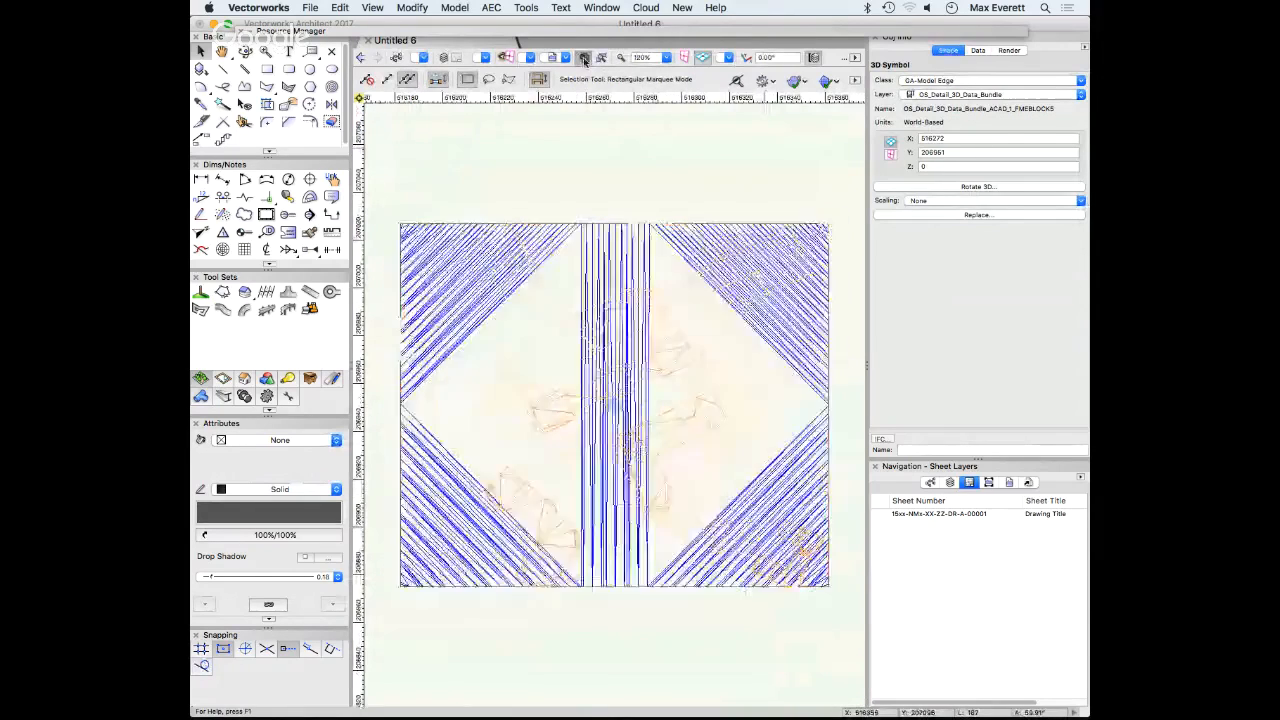
click(677, 230)
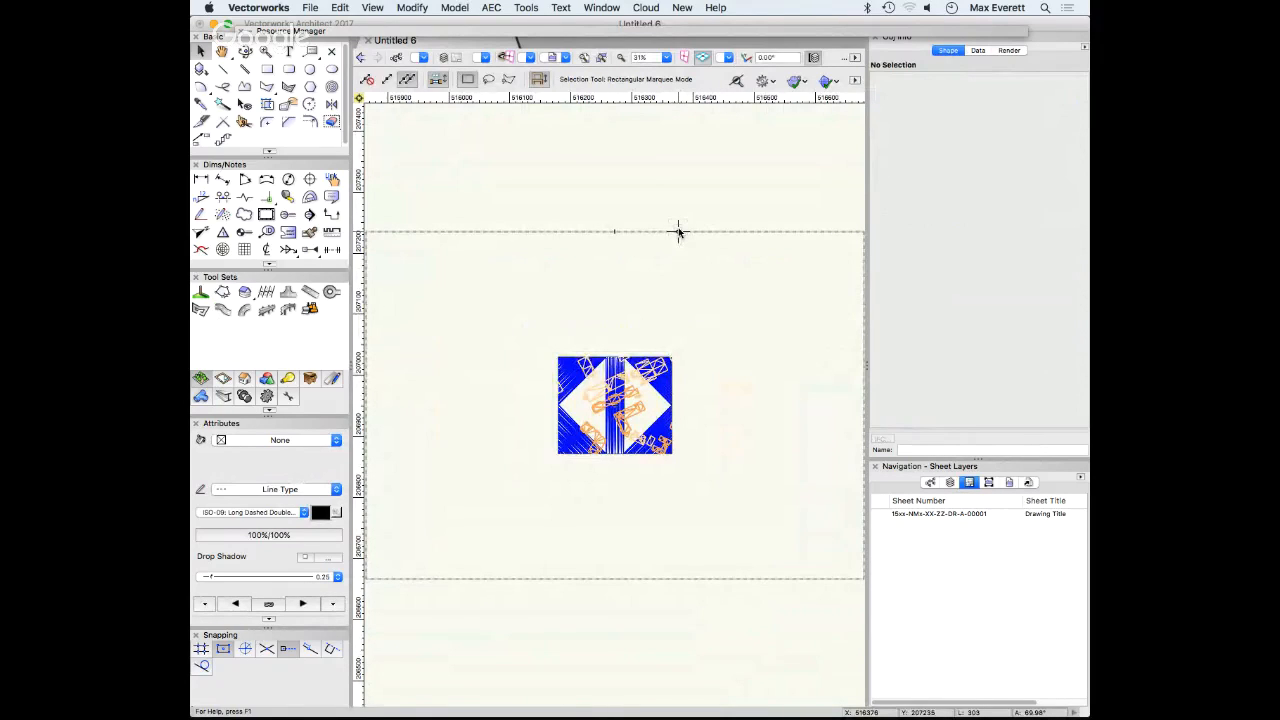
click(412, 7)
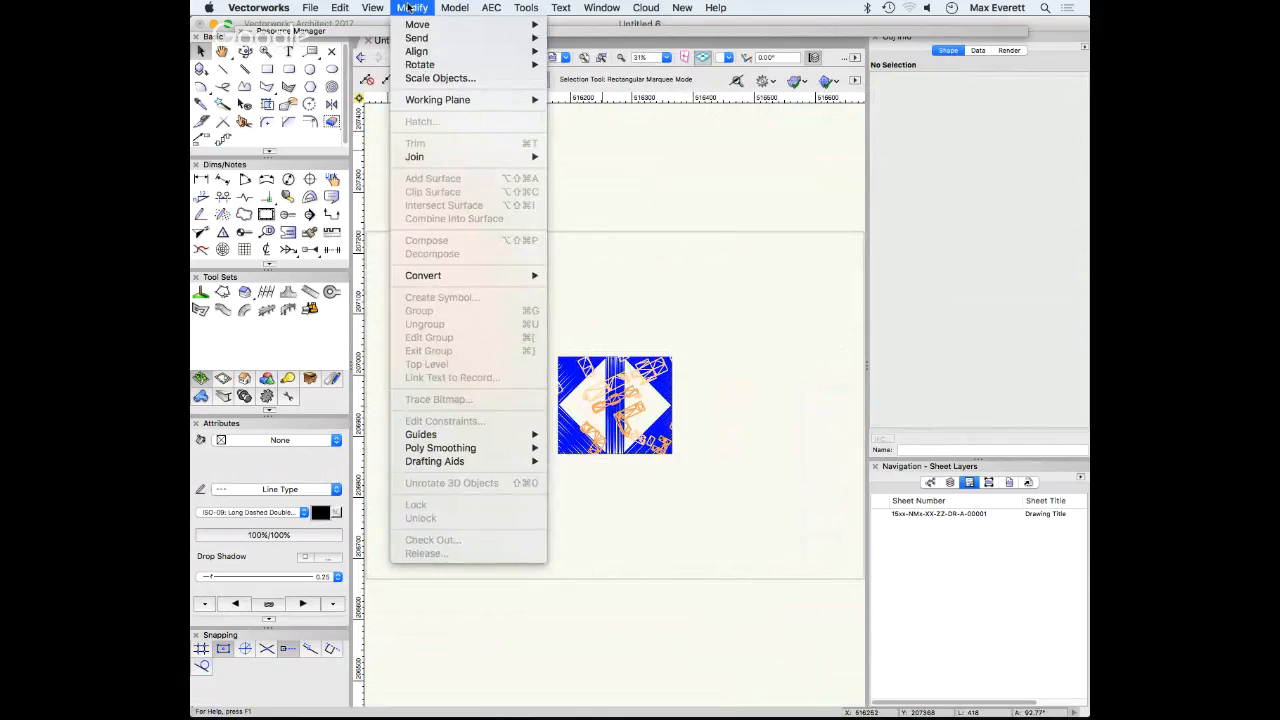
click(694, 389)
right_click(664, 393)
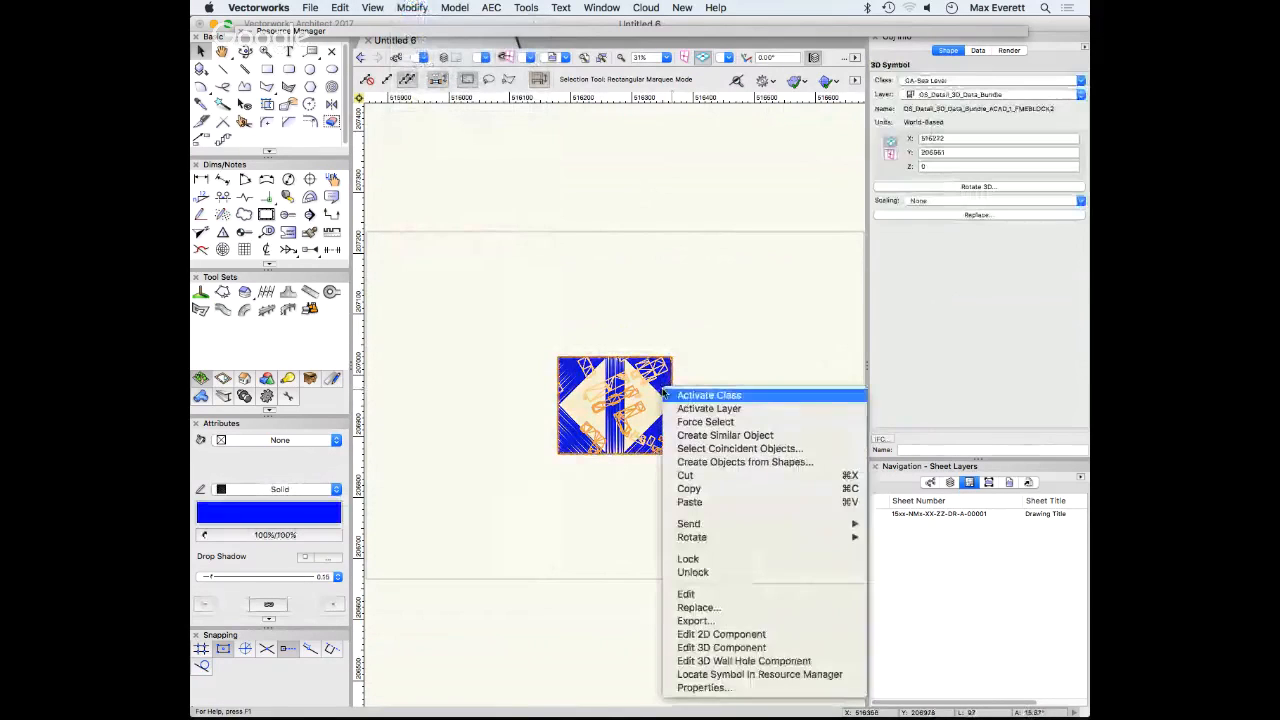
click(769, 286)
Undo the recent view changes to return to the site model's plan view
key(super+z)
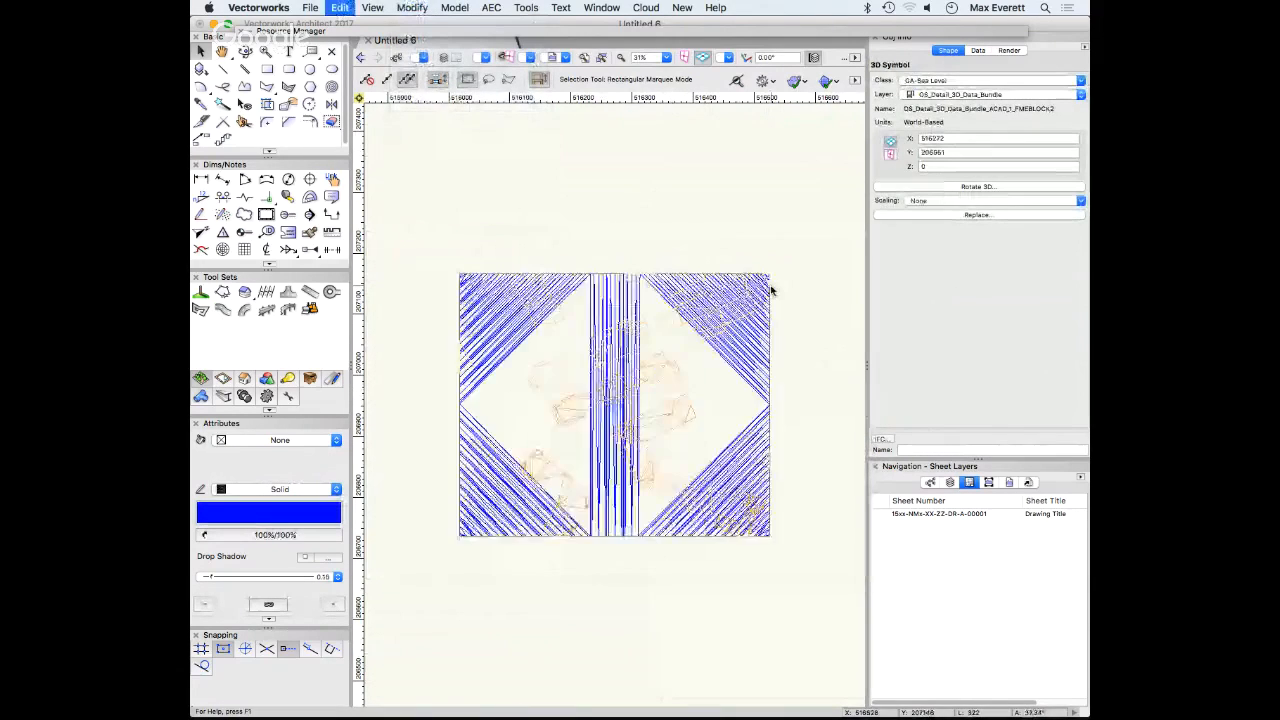
key(super+z)
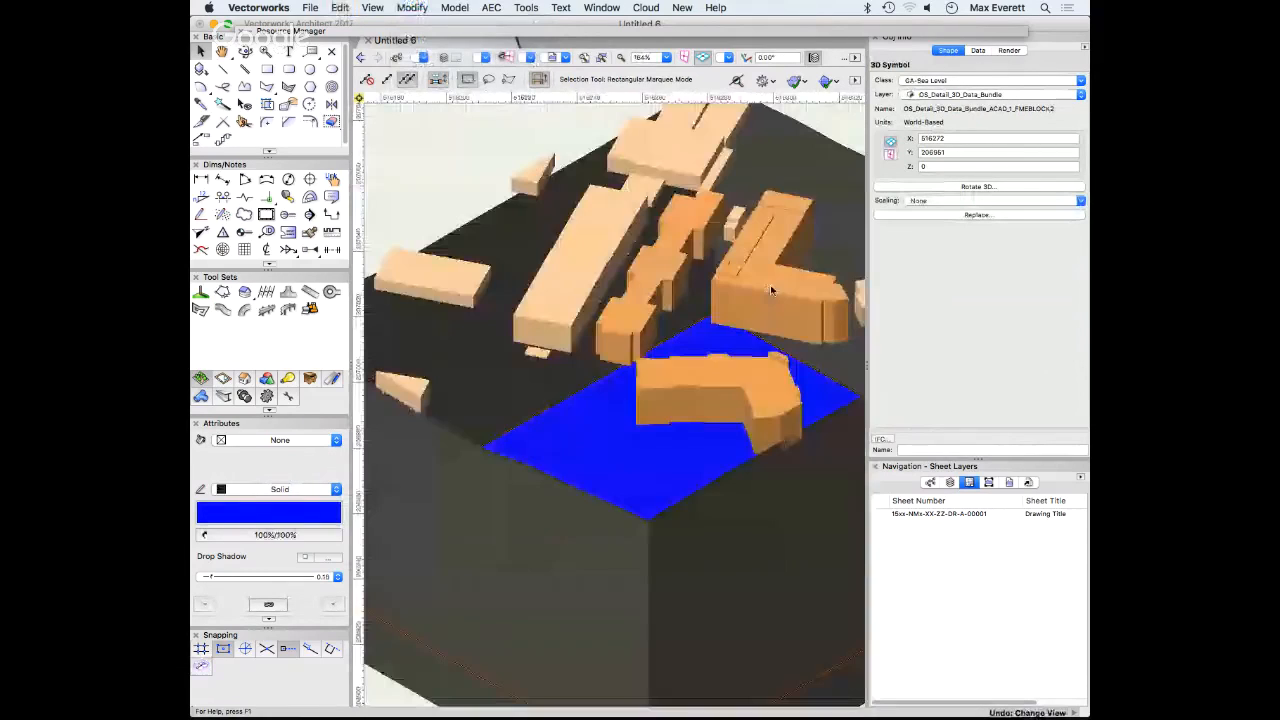
key(super+z)
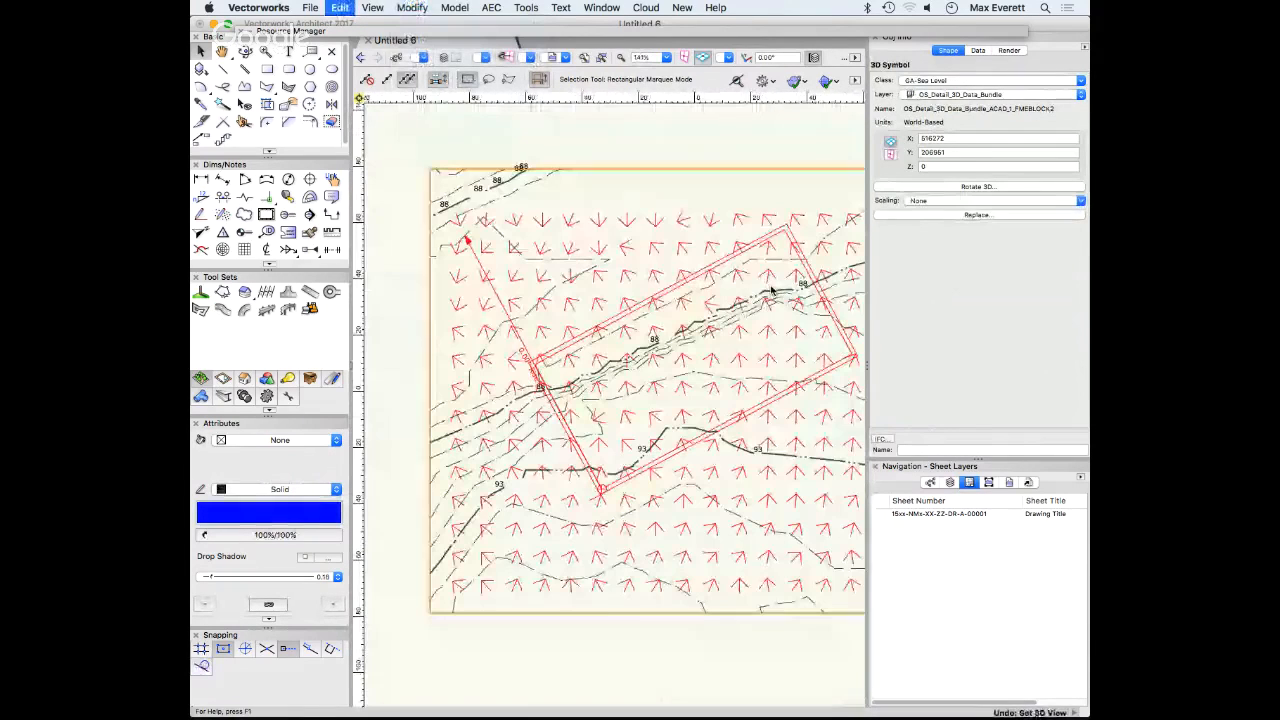
key(super+z)
right_click(609, 175)
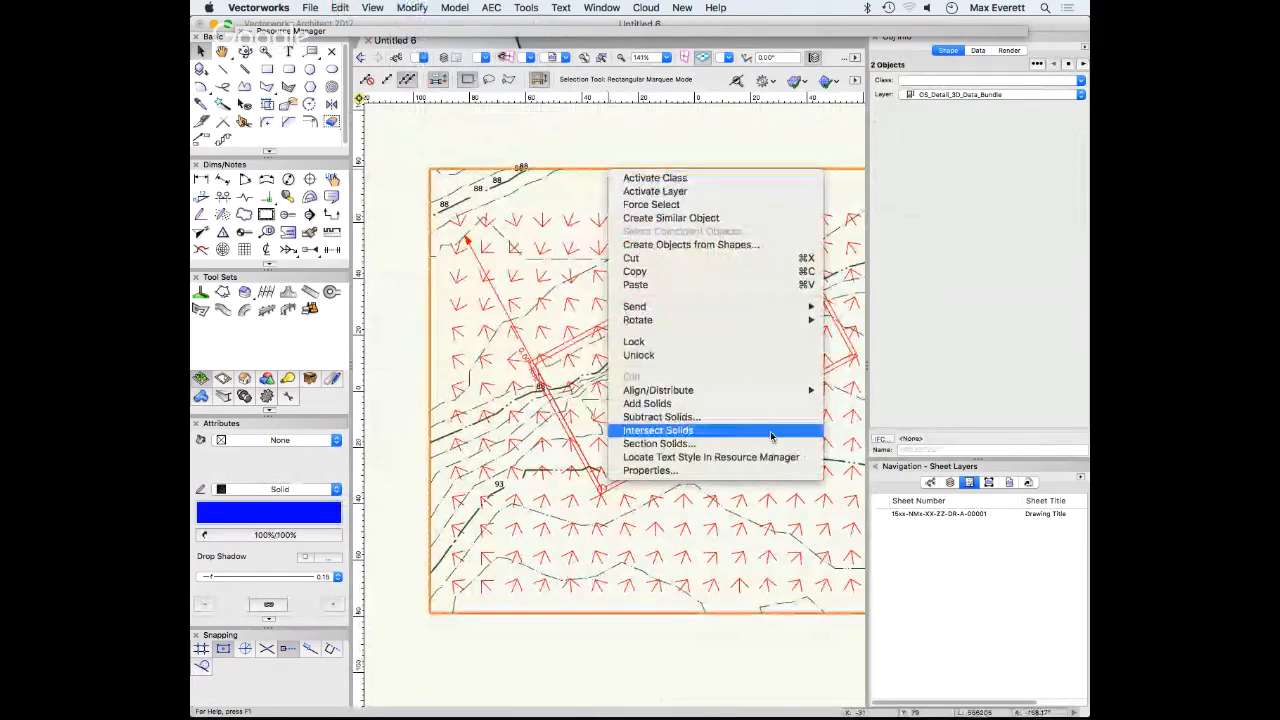
click(571, 118)
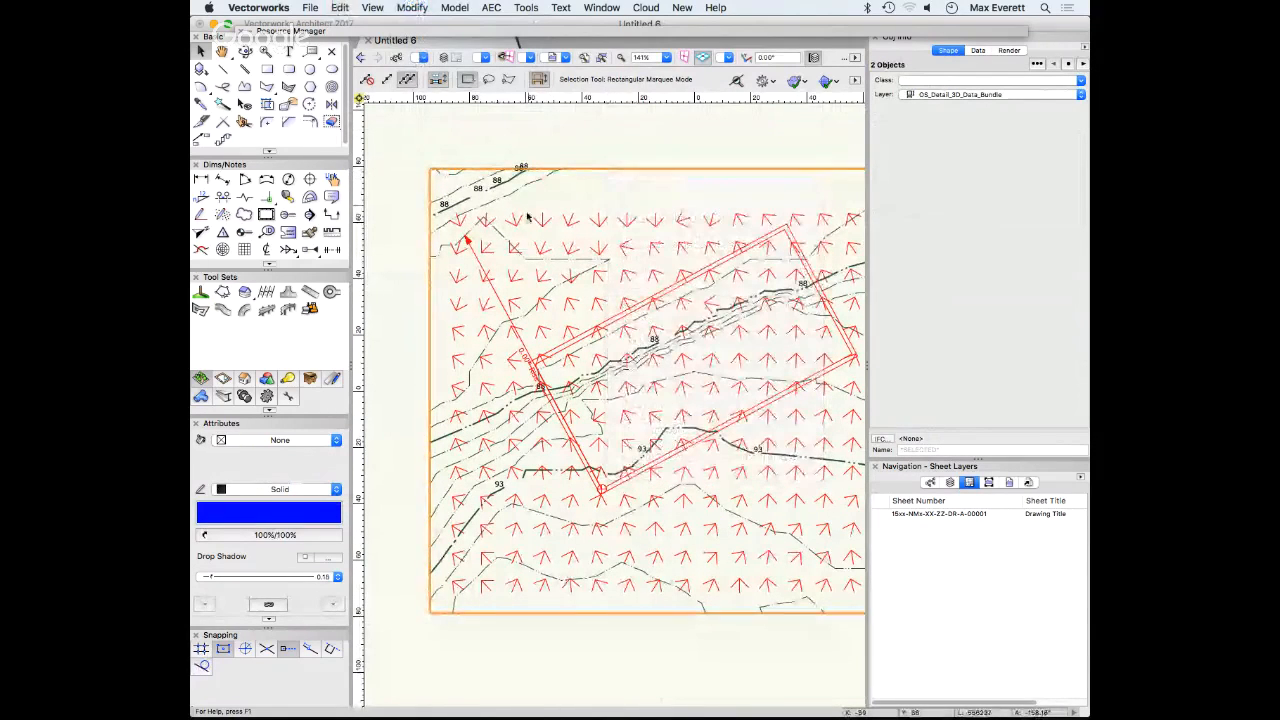
right_click(531, 187)
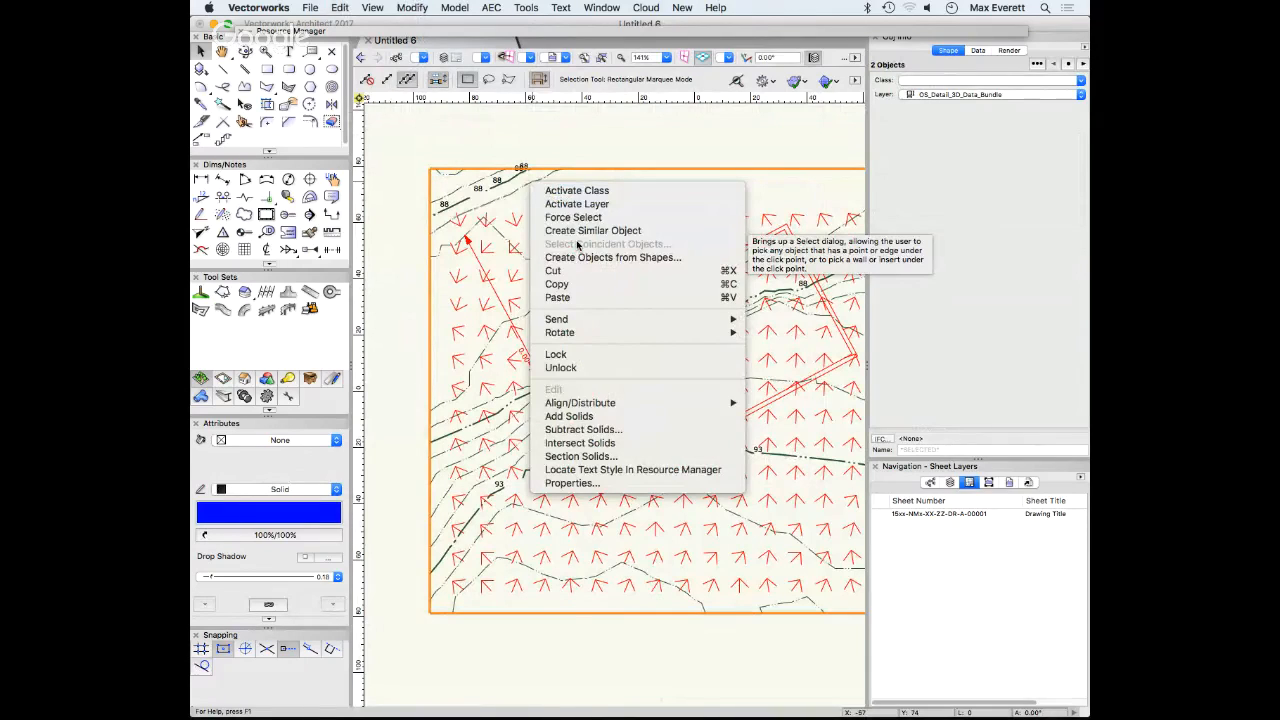
click(640, 115)
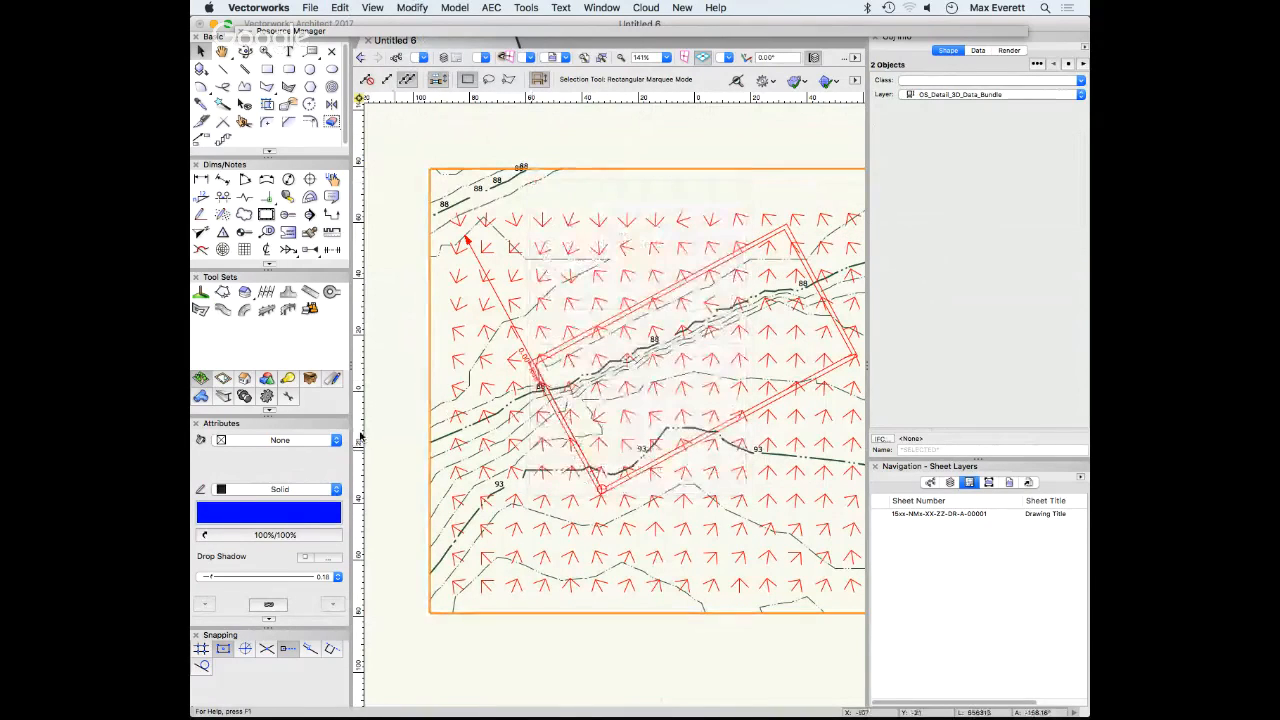
double_click(440, 401)
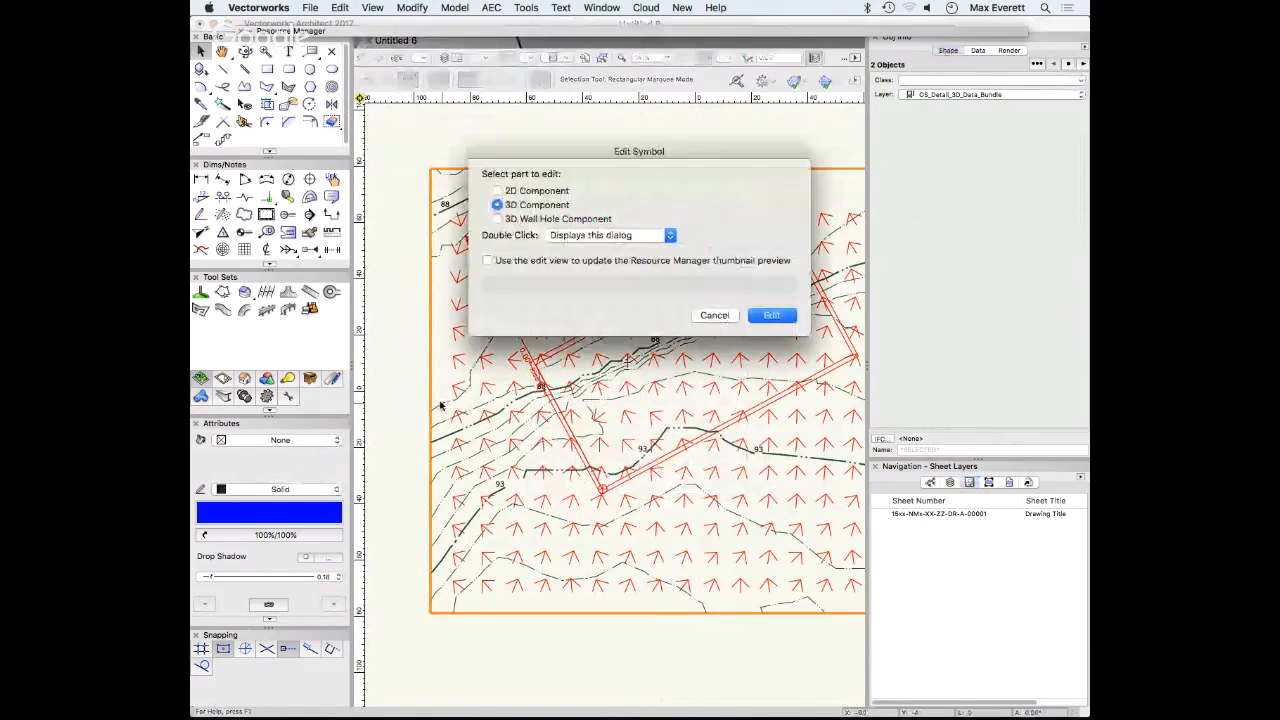
click(714, 316)
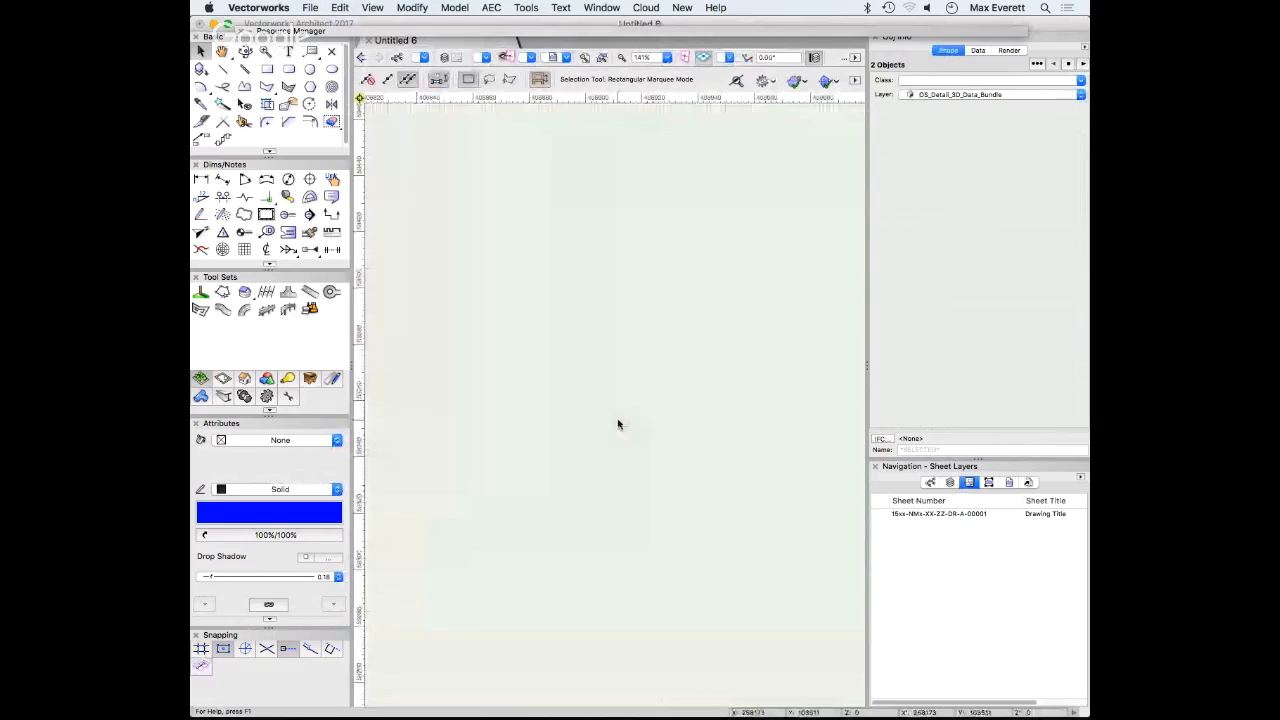
Undo the last view changes to return to the site model's 3D view and open its source data for editing
key(super+z)
key(super+z)
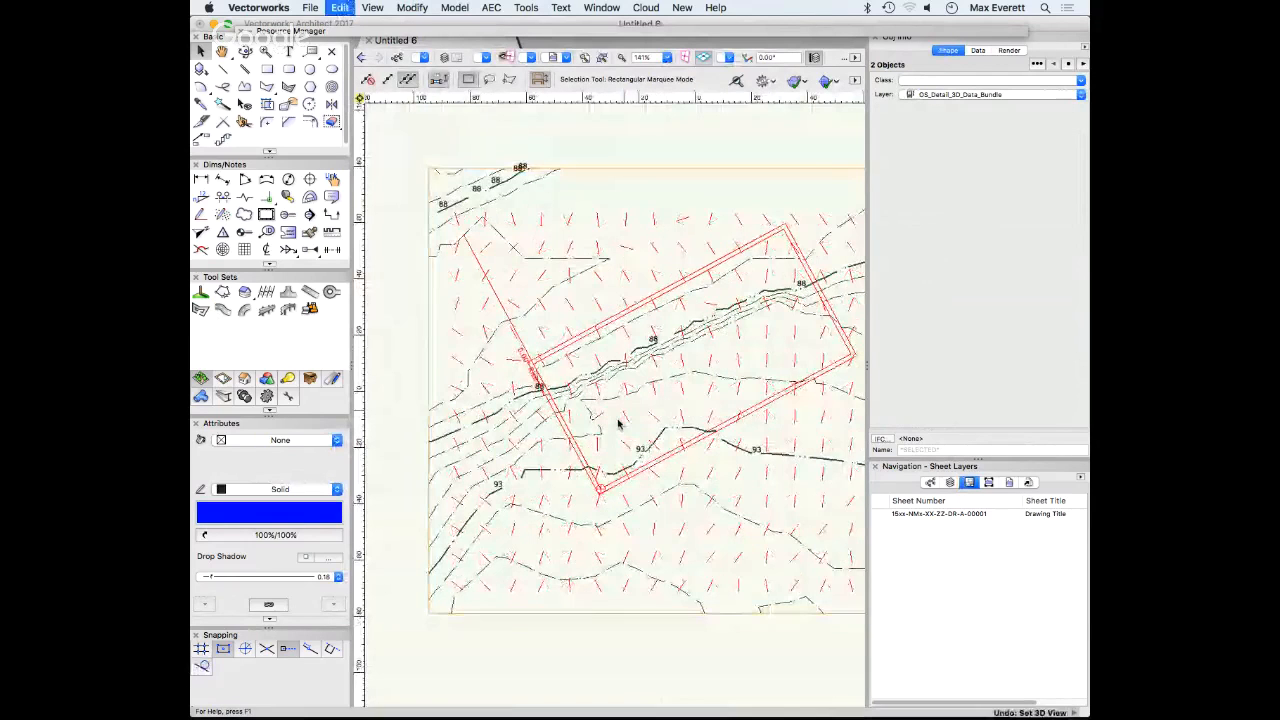
key(super+z)
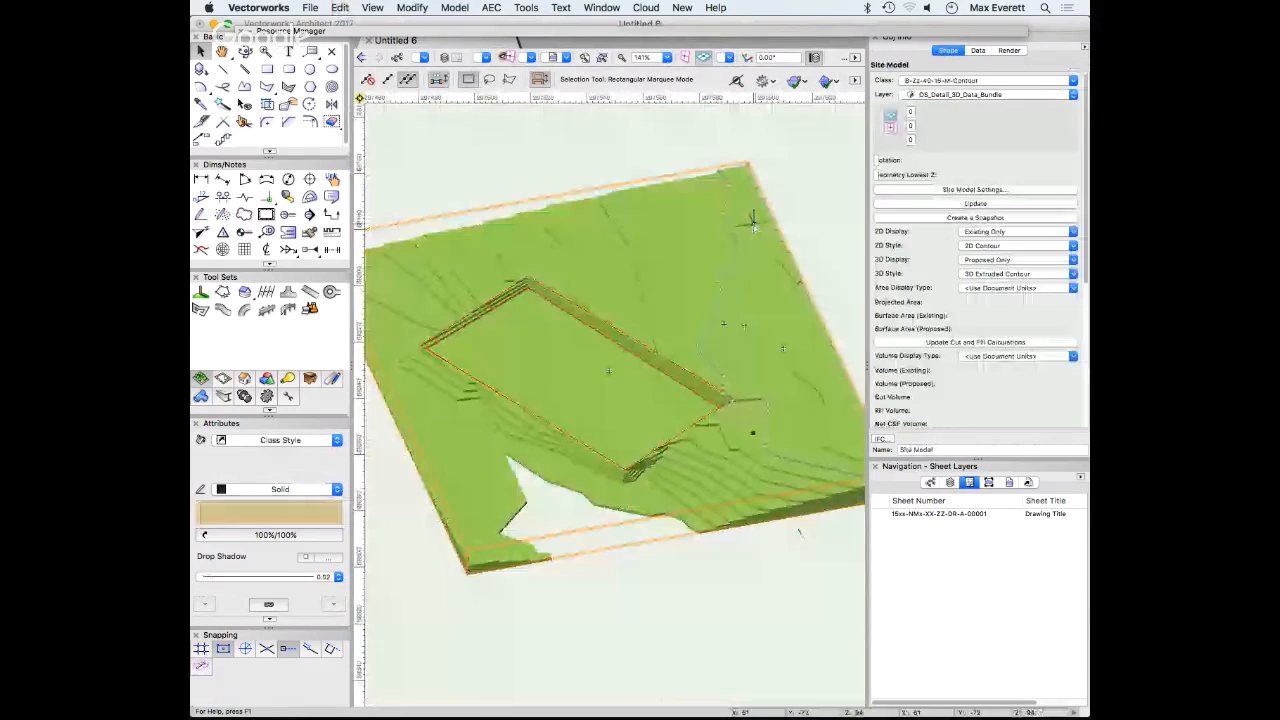
right_click(753, 222)
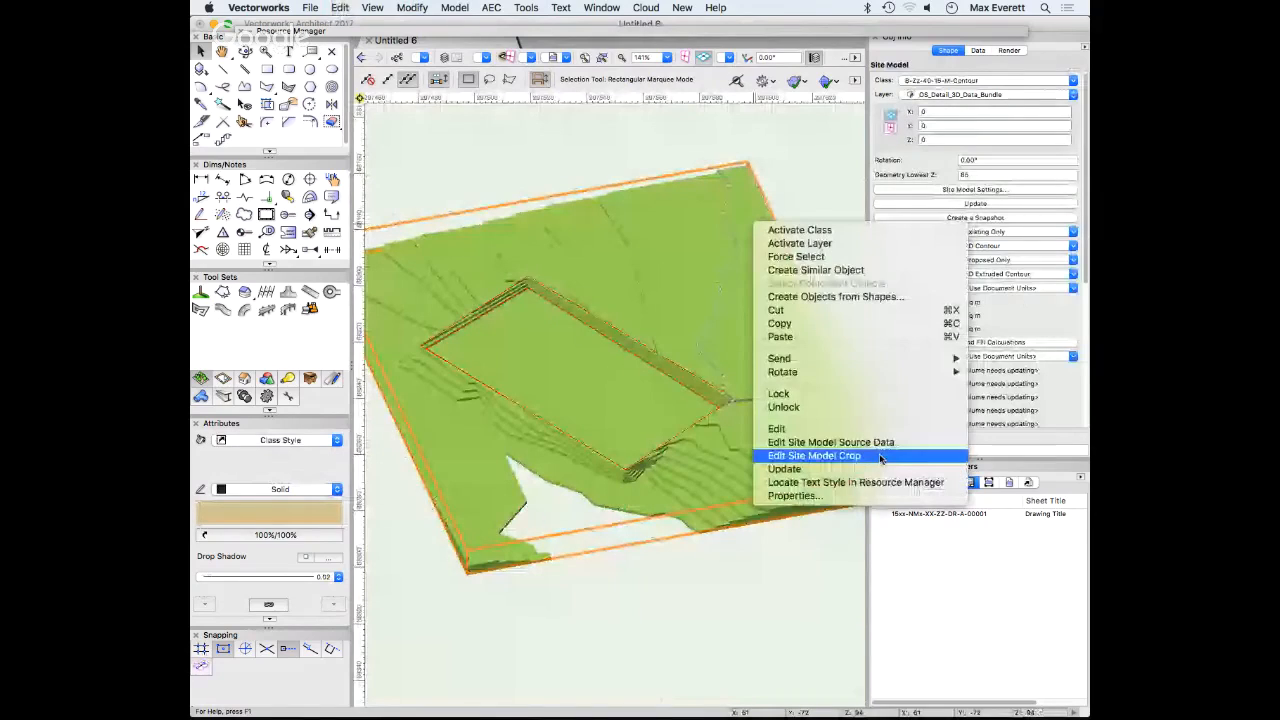
click(963, 440)
Delete one triangular 3D polygon from the terrain source mesh beside the pad outline, declining the backup save, and exit the source data
scroll(650, 310, down, 7)
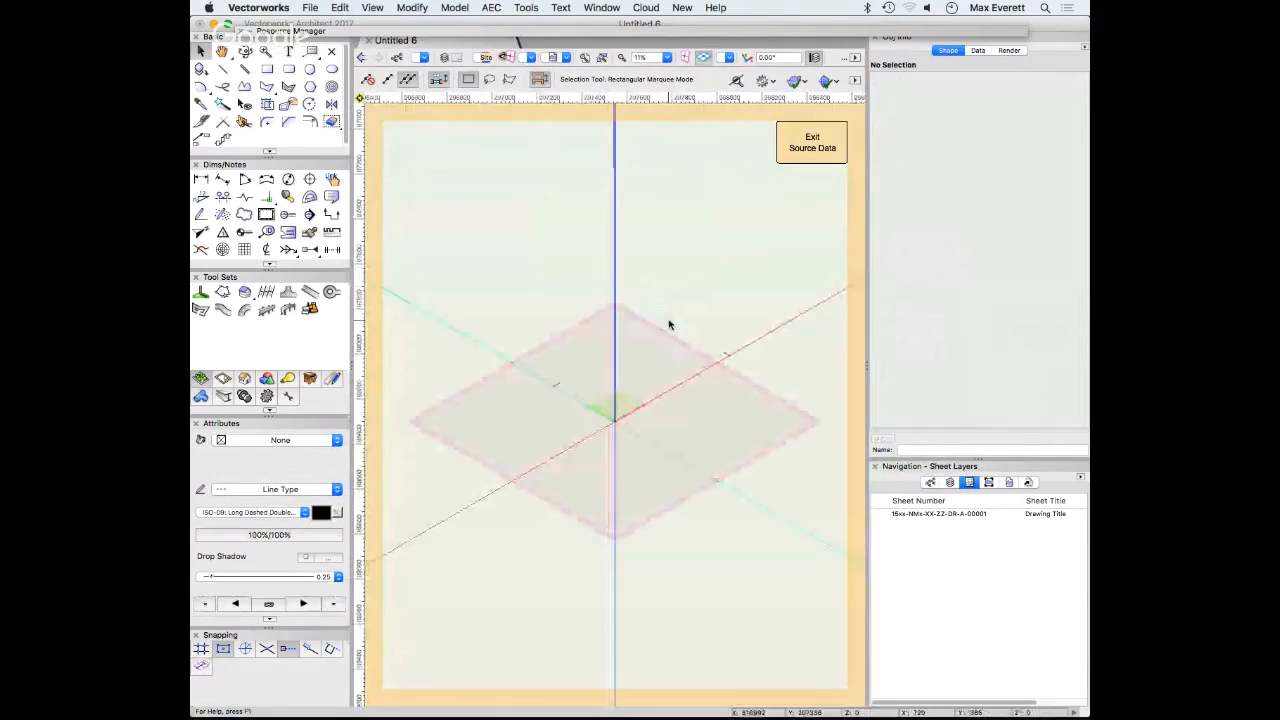
scroll(612, 404, up, 8)
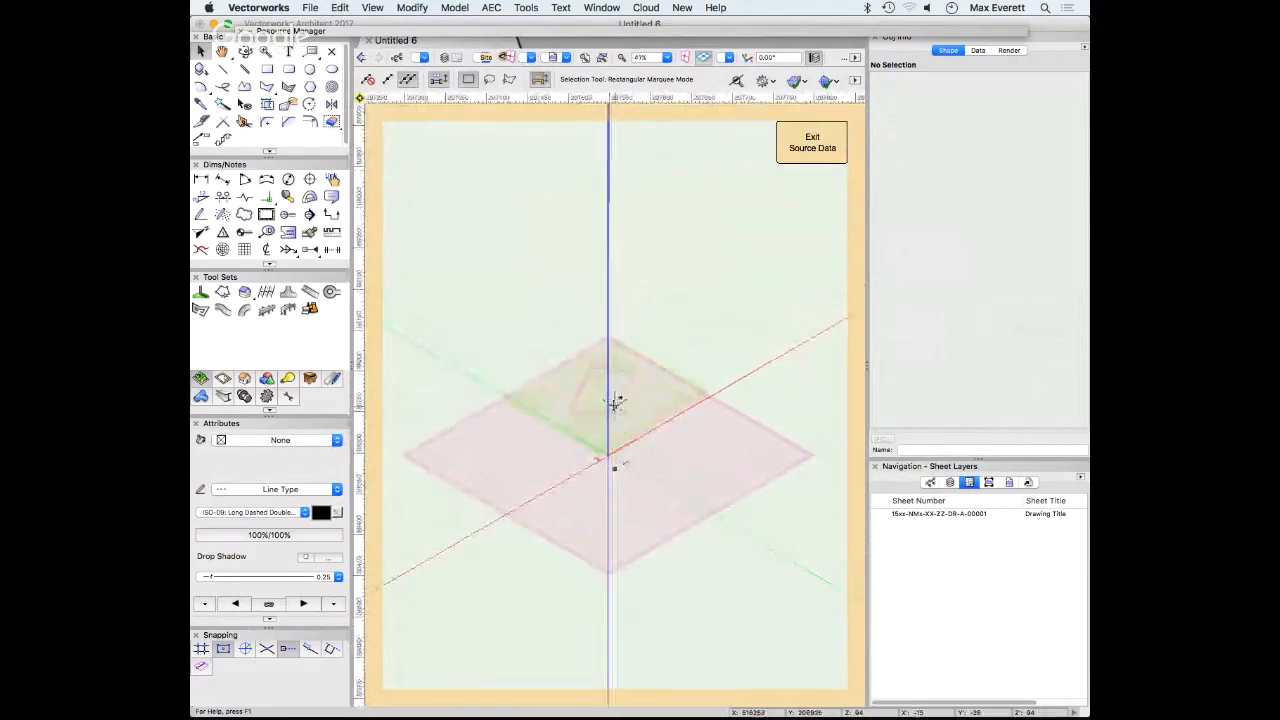
middle_drag(585, 405, 663, 446)
scroll(652, 440, down, 2)
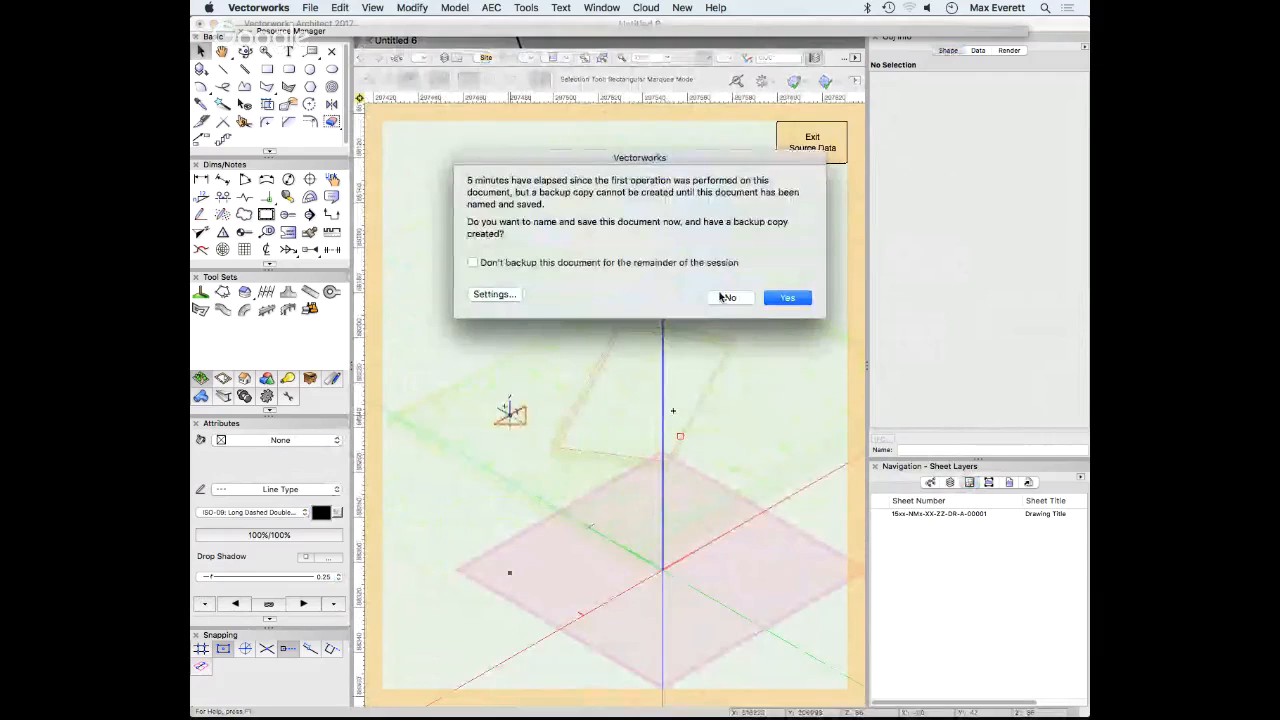
click(729, 297)
click(491, 408)
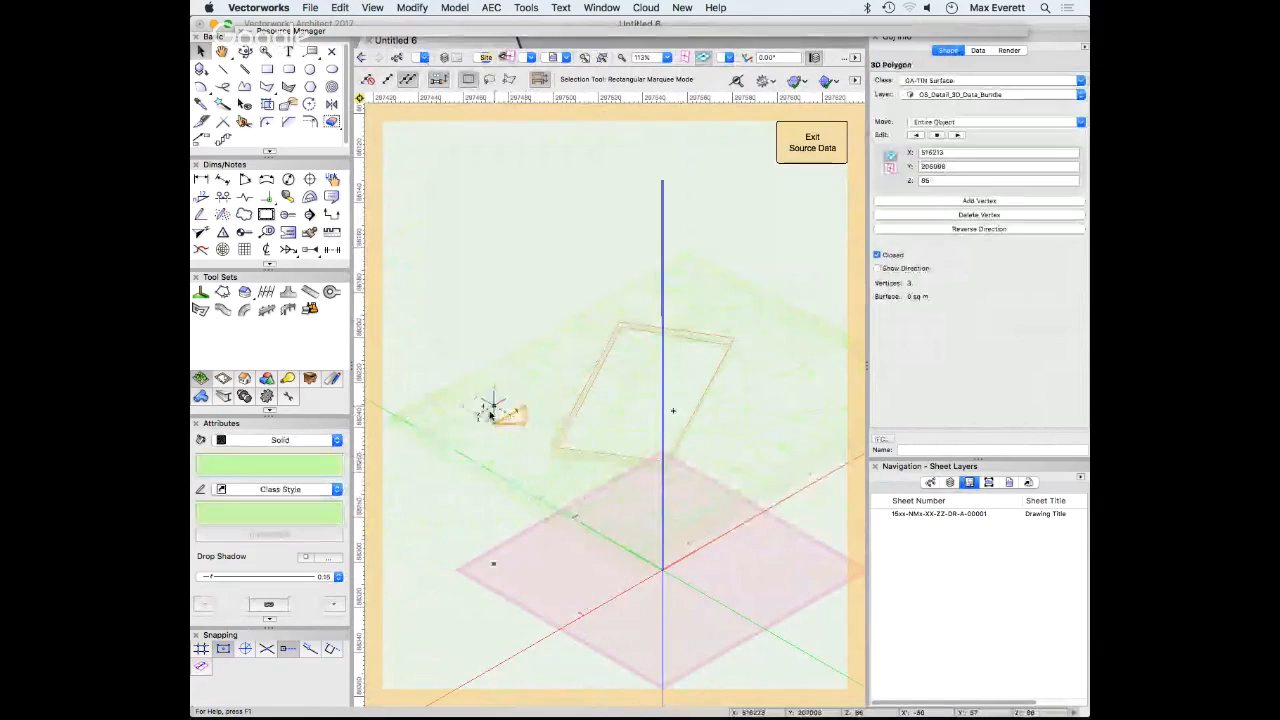
key(Delete)
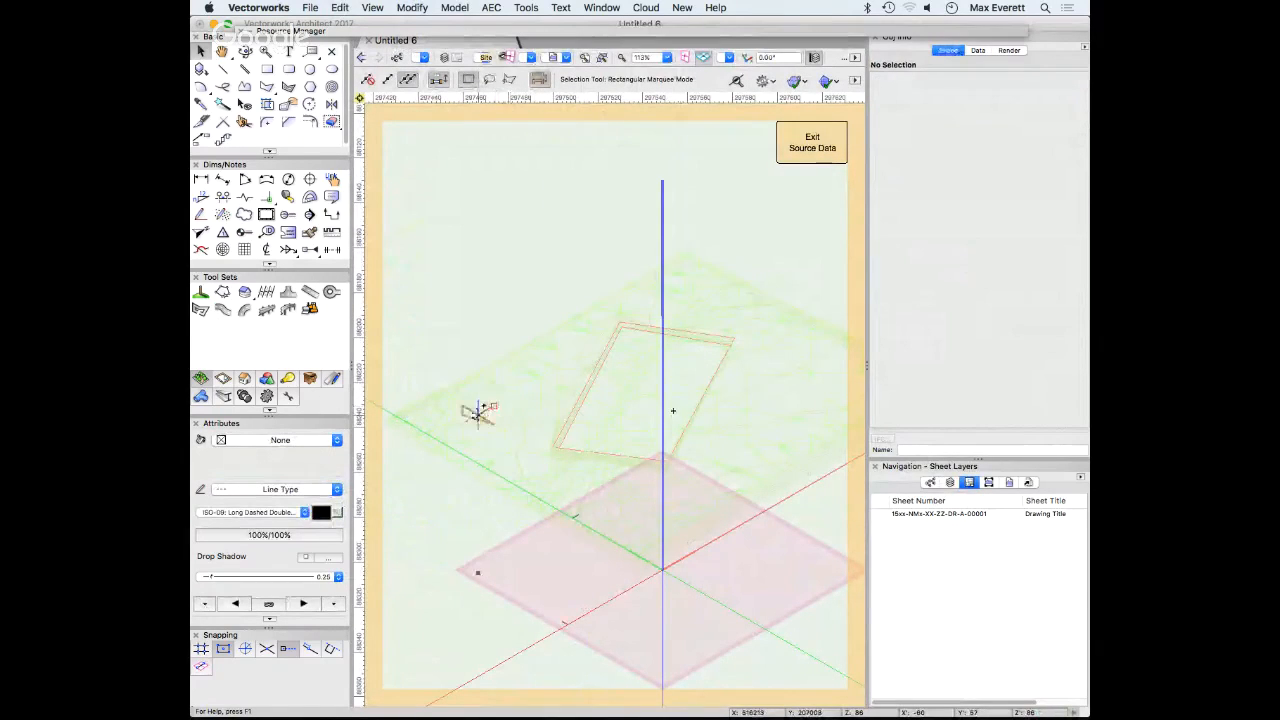
drag(625, 330, 692, 317)
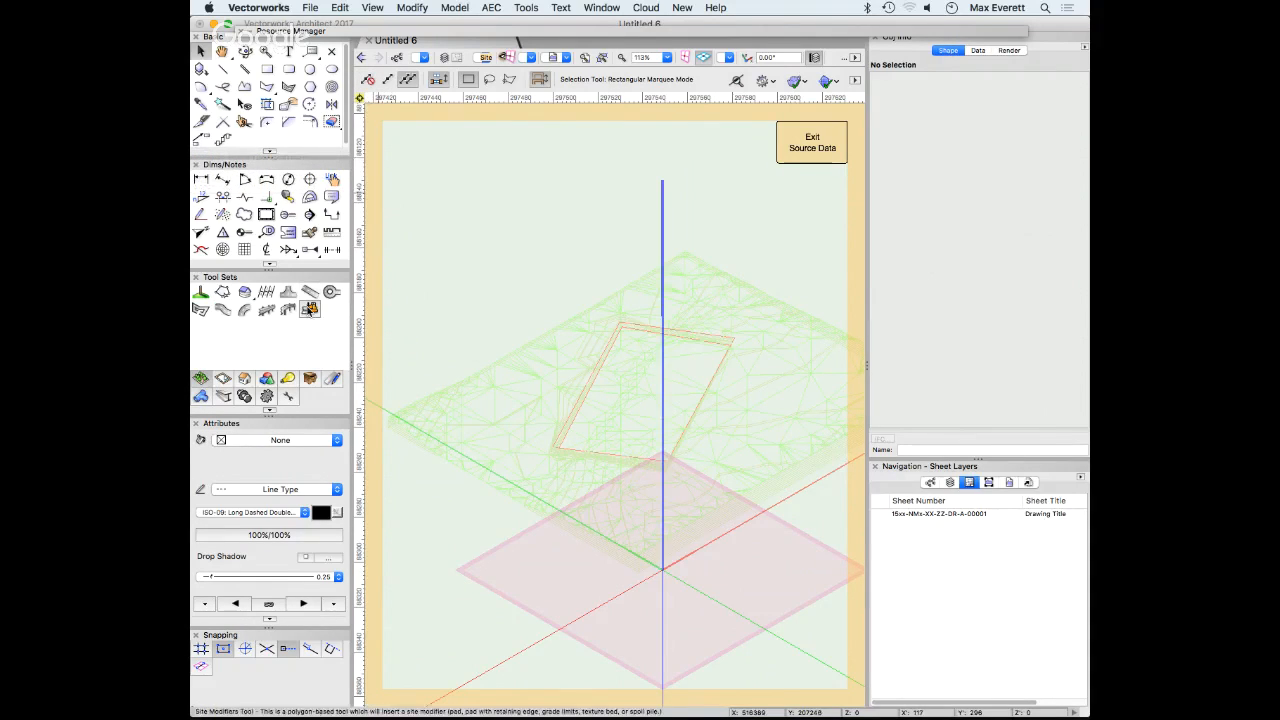
click(806, 153)
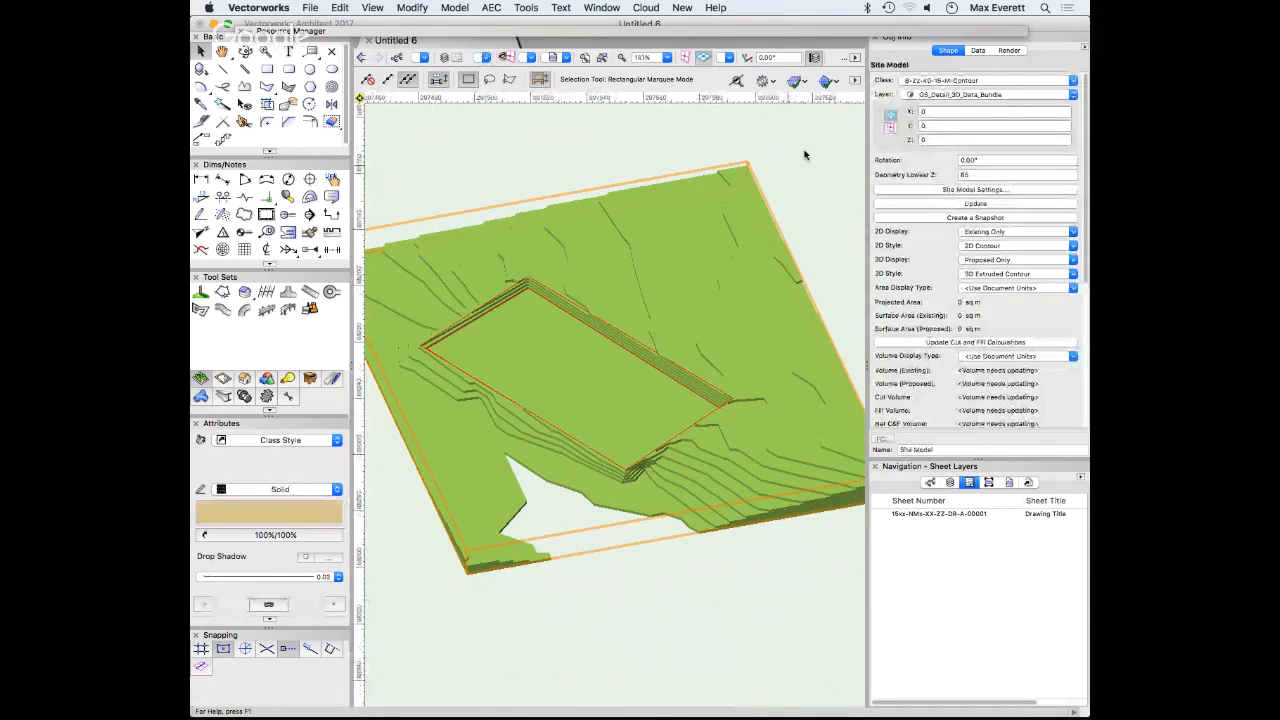
Inspect the properties of the retaining-edge pad modifier and of the site model, leaving the site model selected
click(806, 170)
click(611, 322)
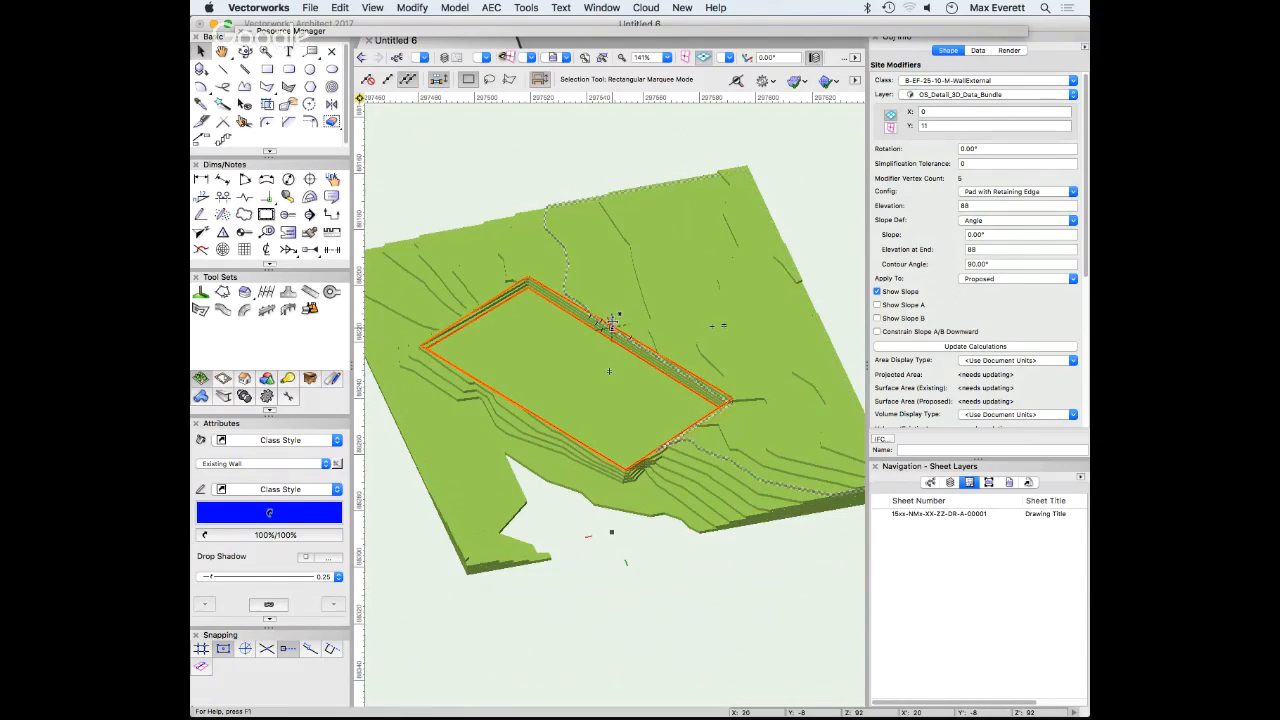
click(580, 143)
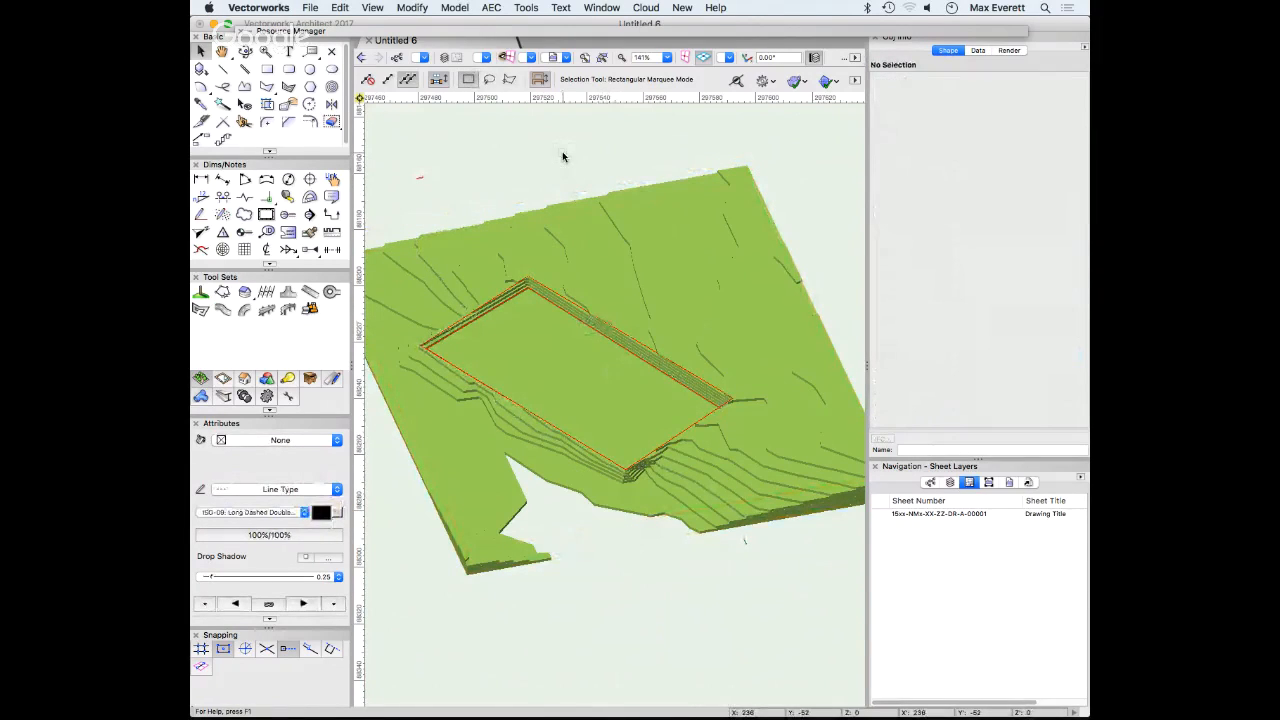
click(607, 210)
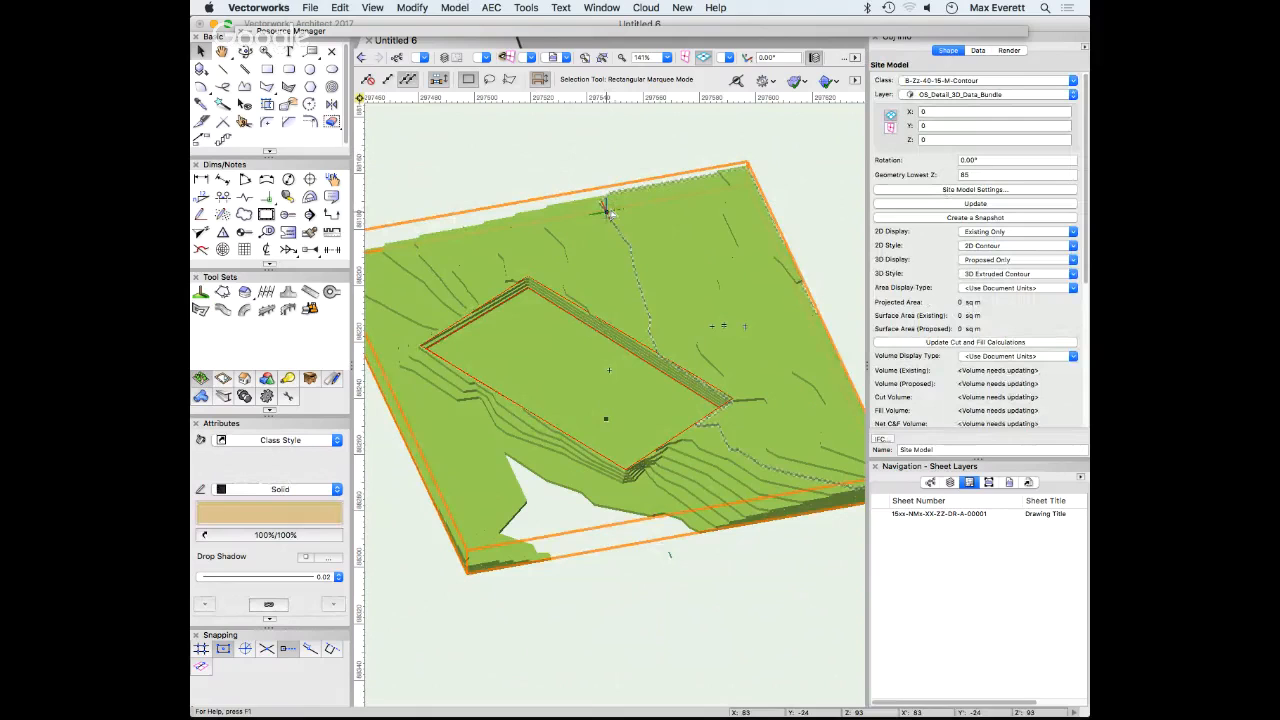
click(593, 166)
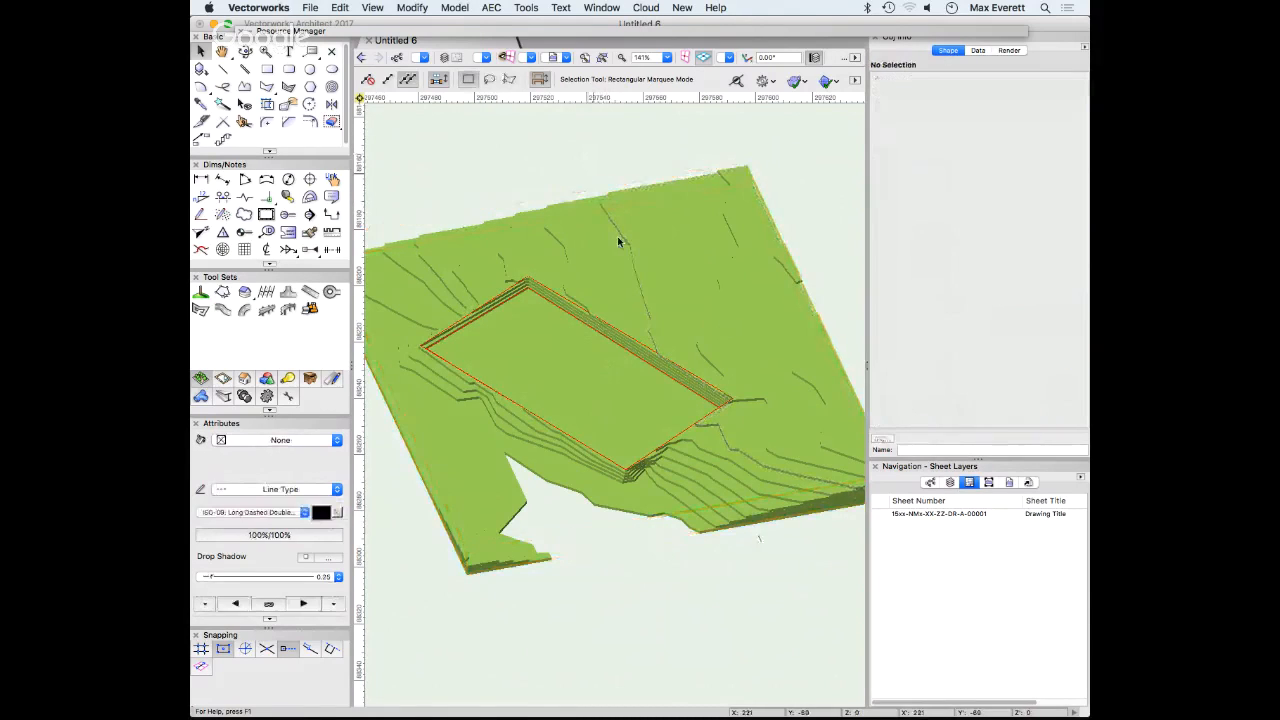
click(621, 238)
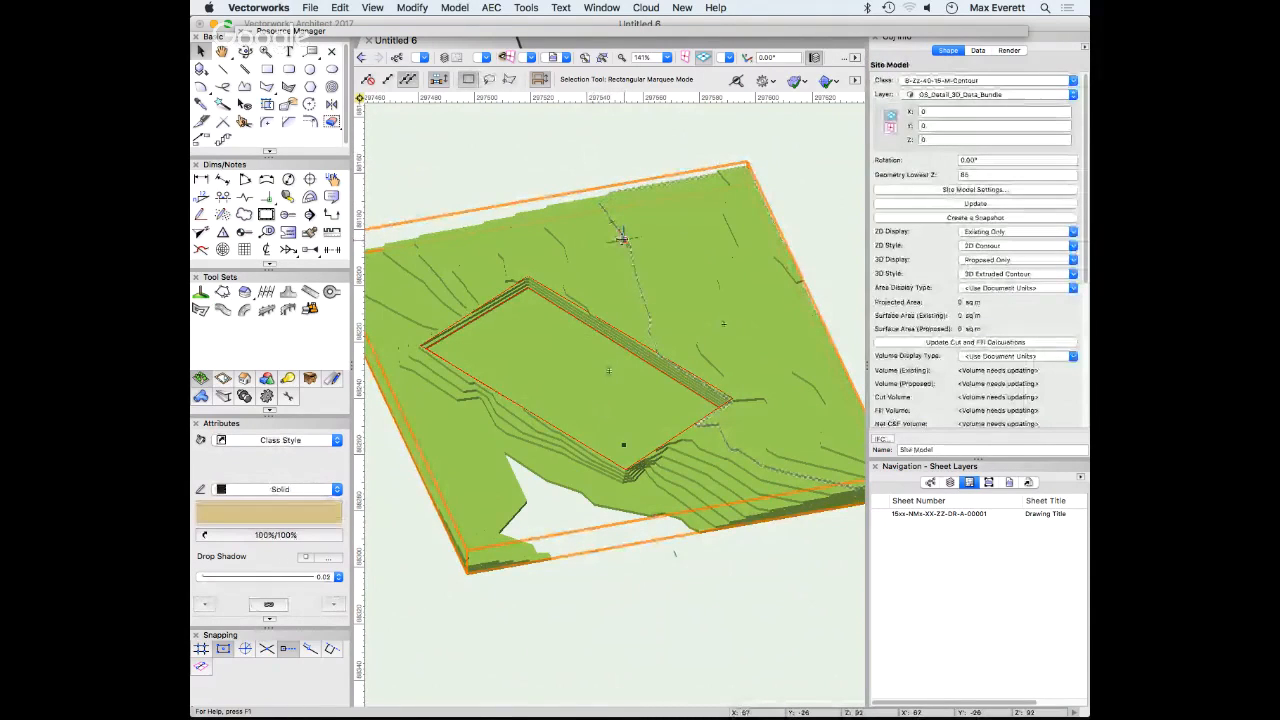
Review the line and curve definition options of the Property Line tool in Bearing and Distance mode without creating a property line
click(222, 291)
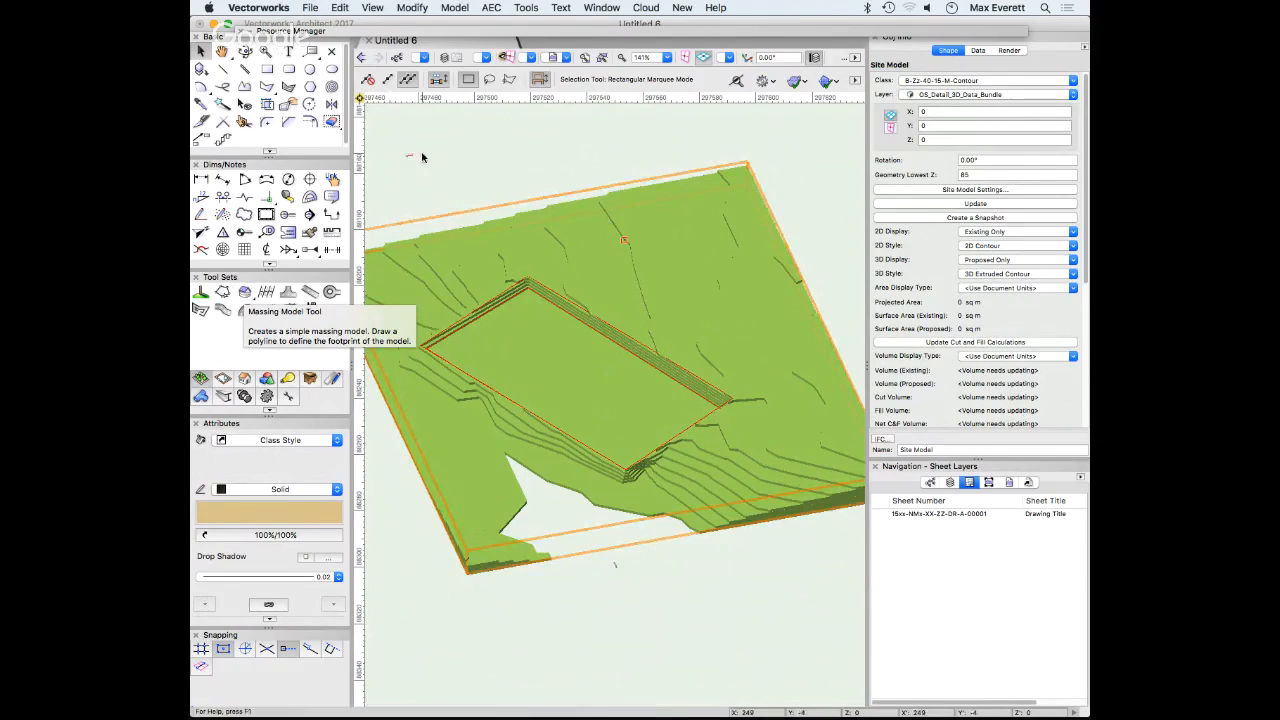
click(267, 294)
click(229, 295)
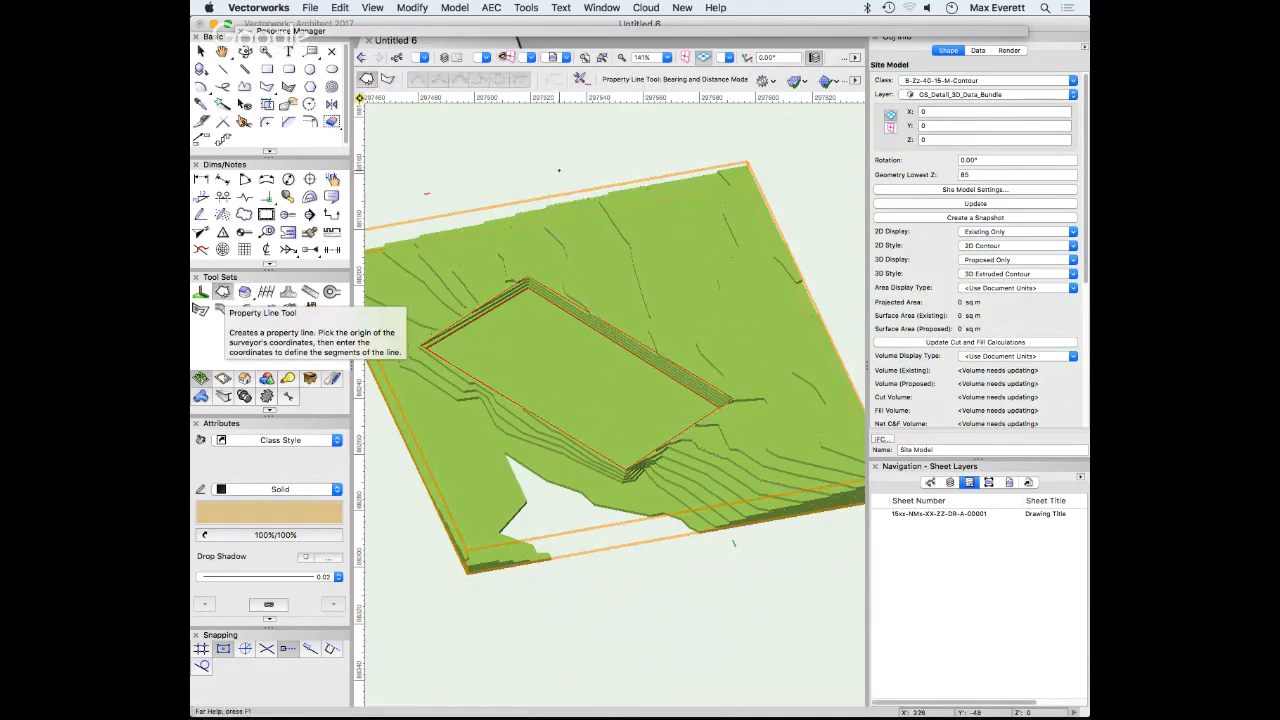
click(559, 170)
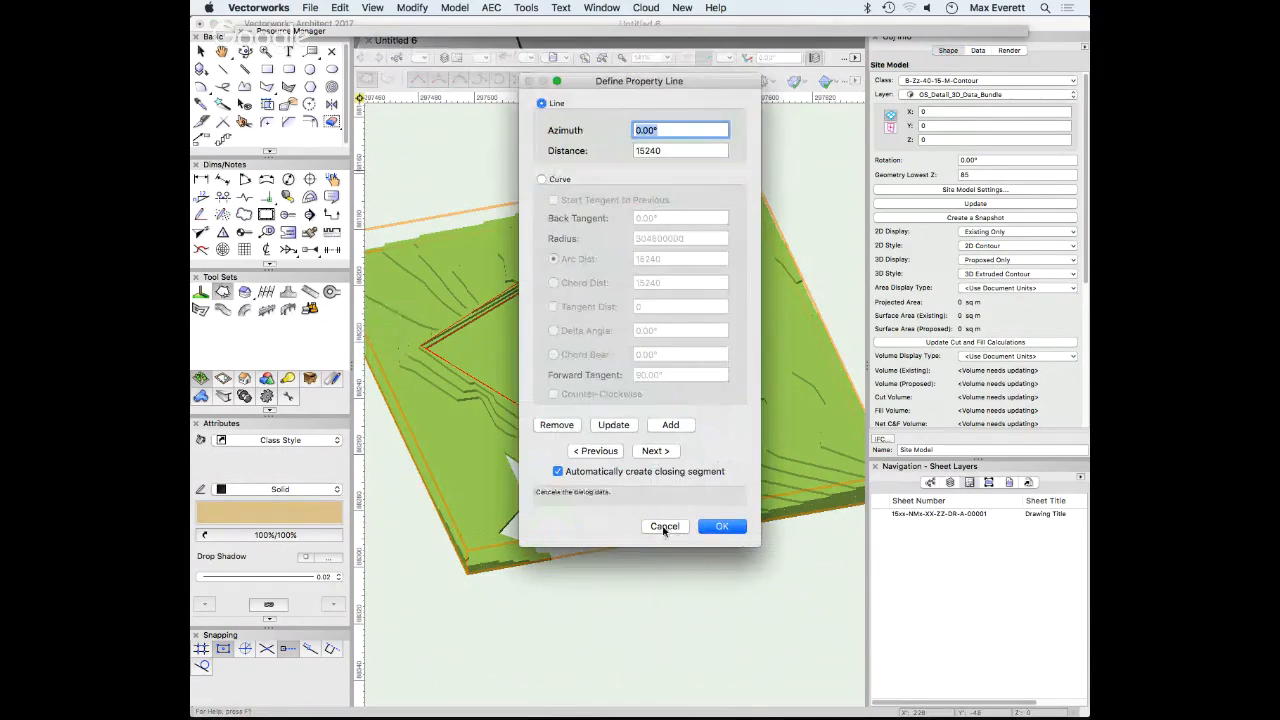
click(664, 527)
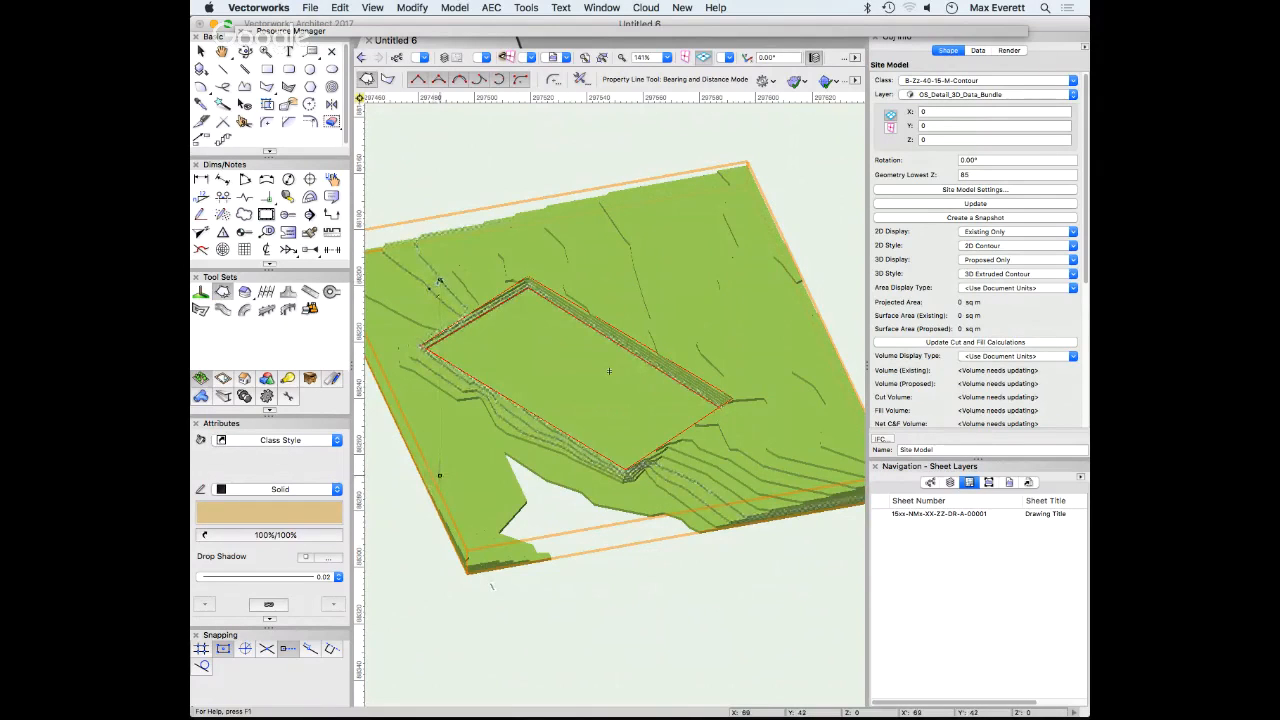
Examine the site model in Top/Plan view and in an isometric 3D view, from the wide surroundings back to the terrain
key(super+5)
scroll(495, 281, down, 2)
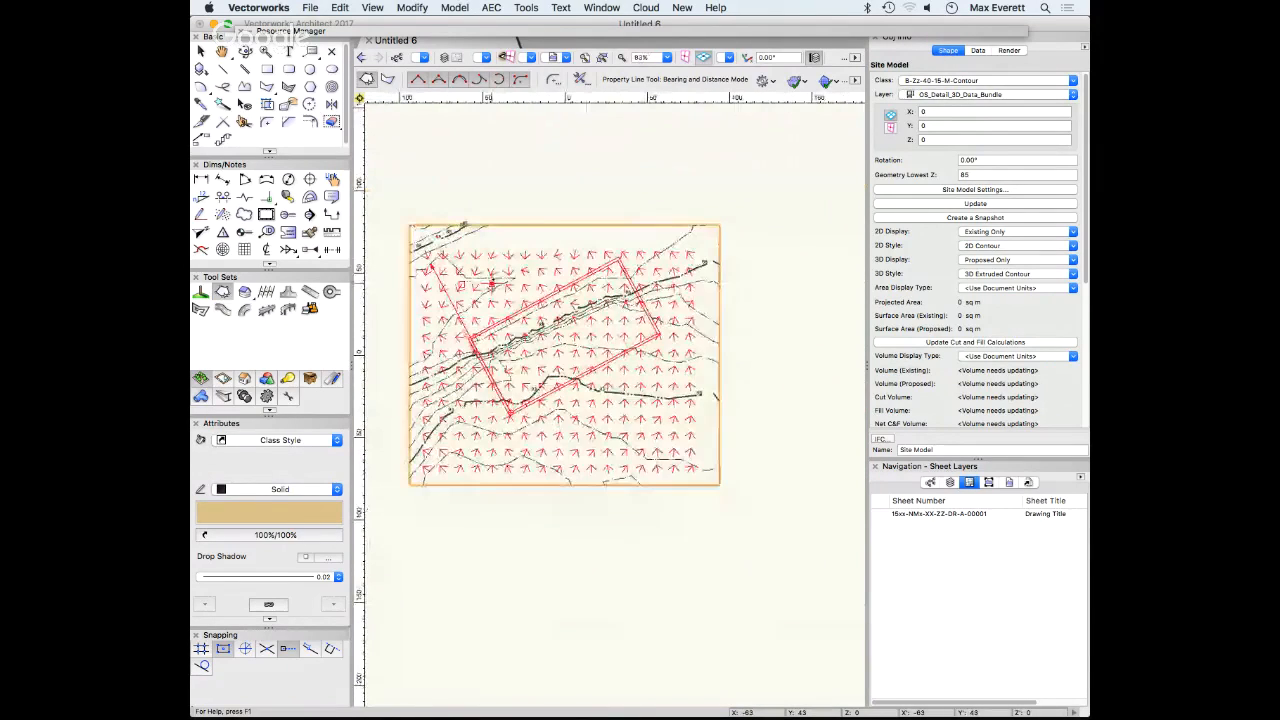
key(super+3)
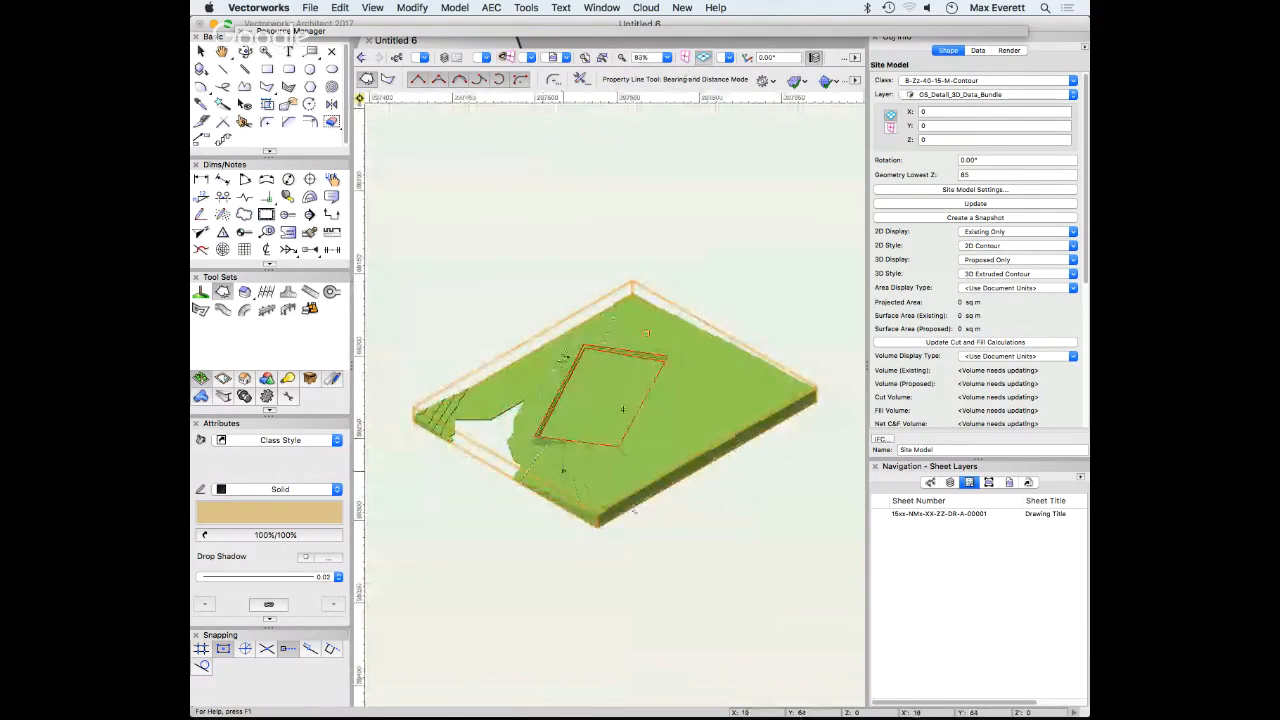
scroll(562, 355, down, 5)
scroll(570, 362, down, 10)
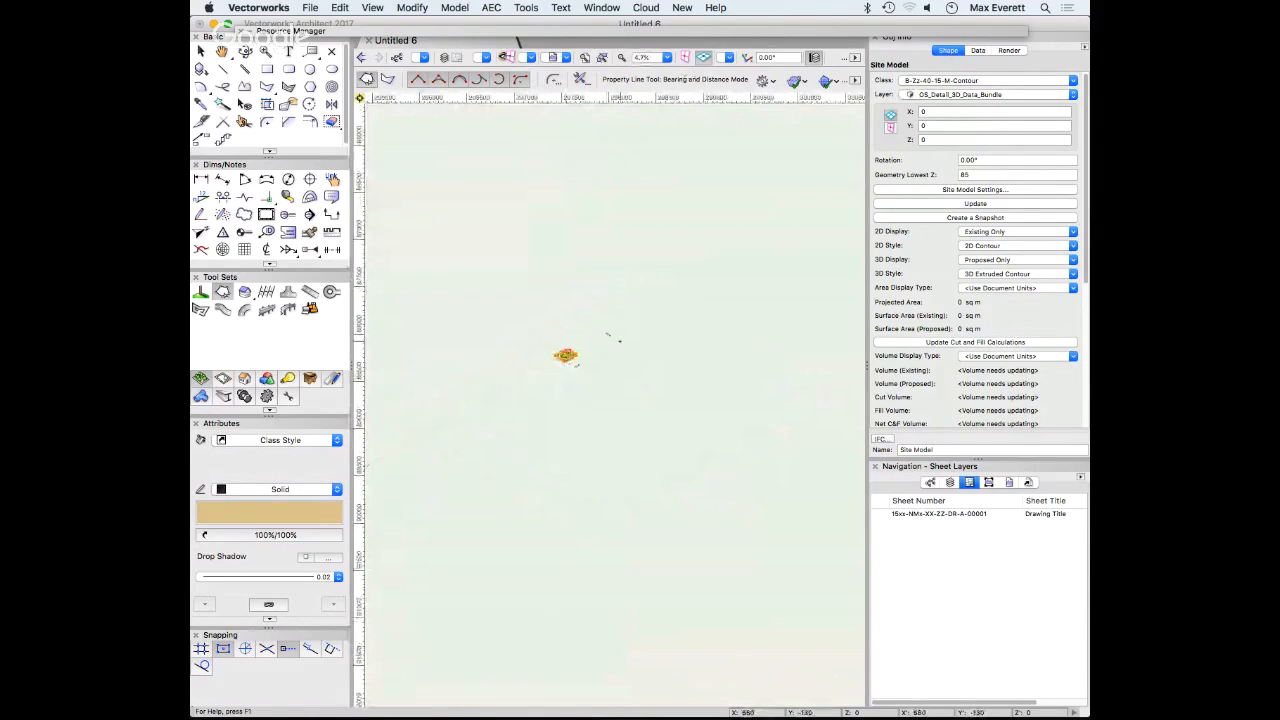
scroll(612, 340, down, 1)
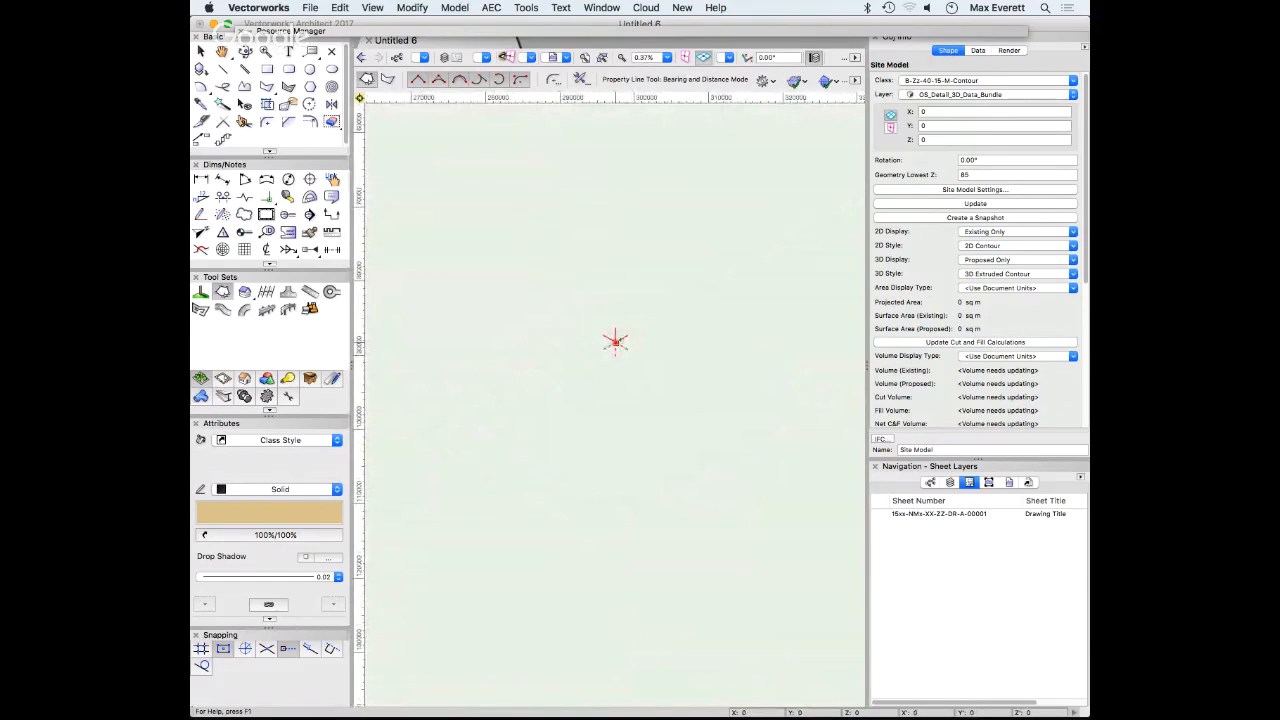
scroll(612, 343, up, 5)
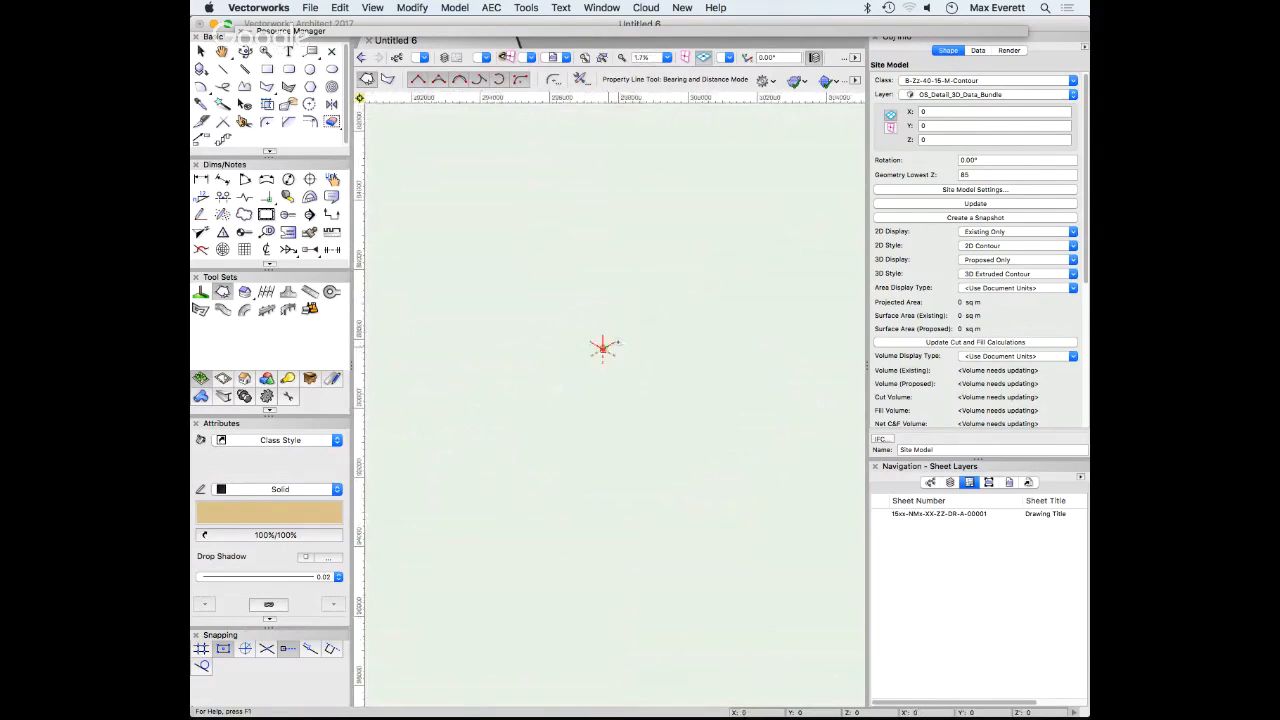
scroll(602, 347, up, 13)
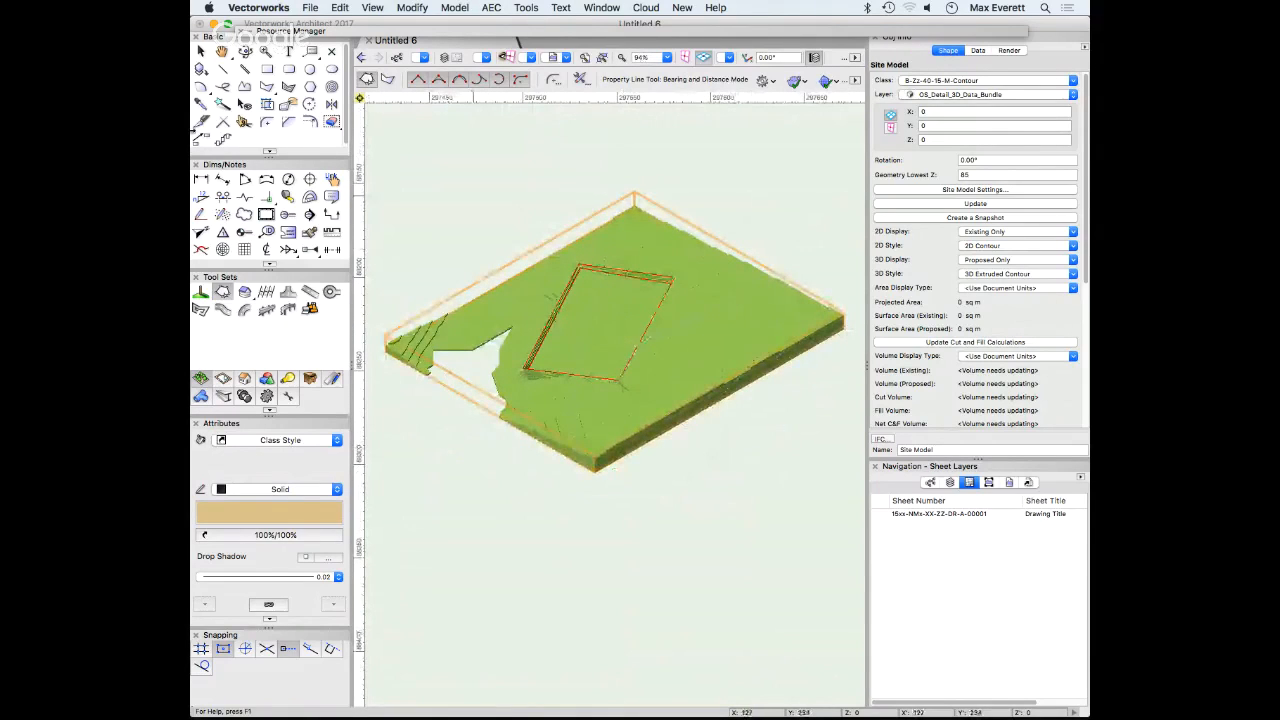
Inspect the site model and the retaining-edge pad modifier by selecting each in turn, leaving the pad modifier selected
click(201, 48)
click(700, 623)
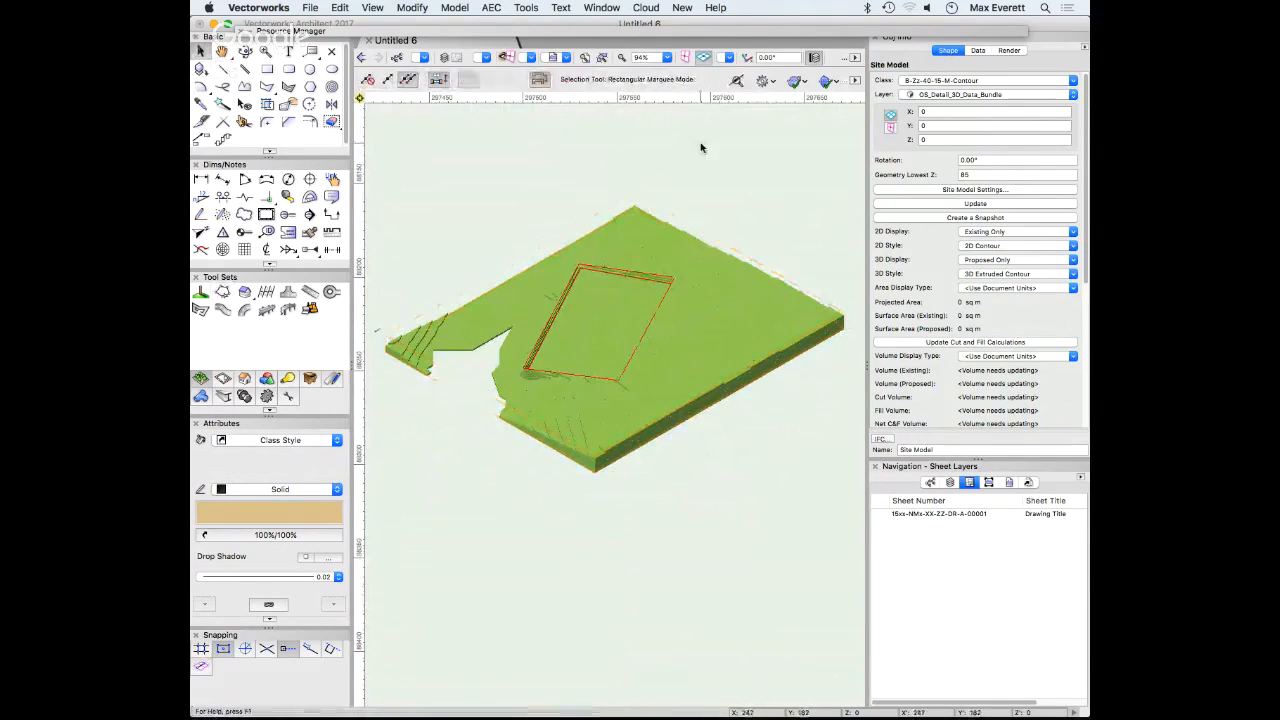
click(724, 260)
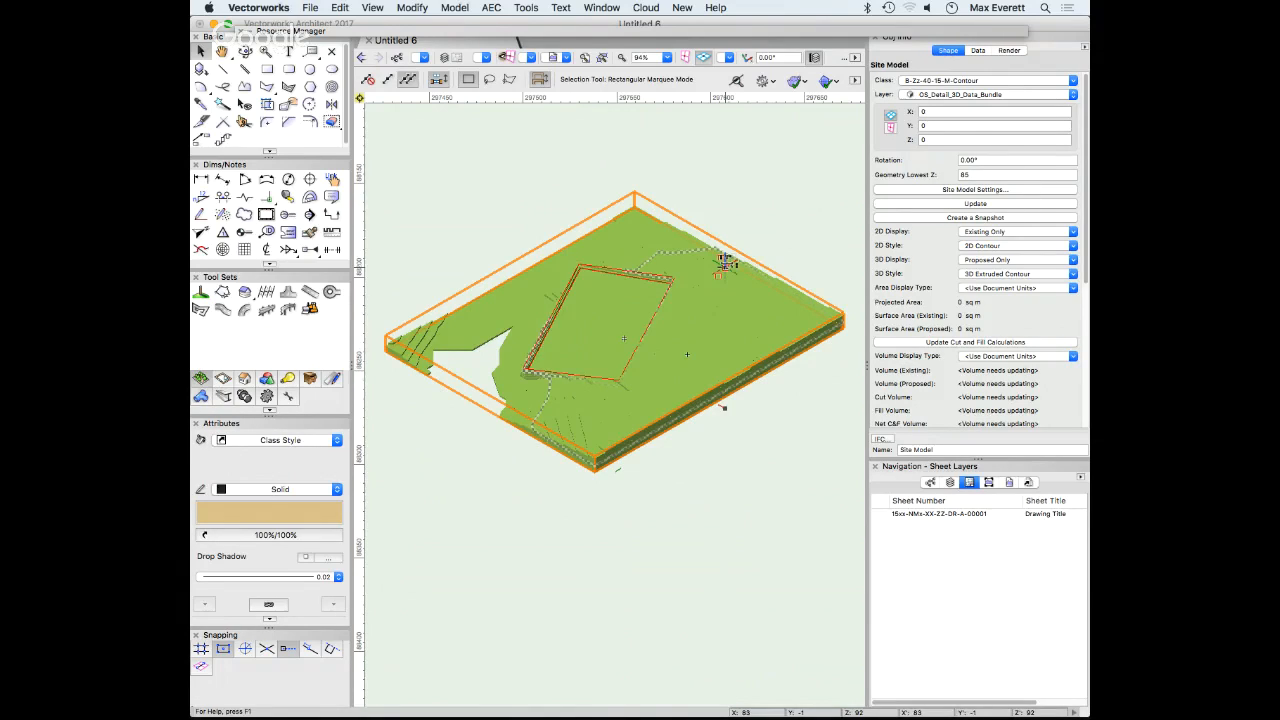
click(772, 173)
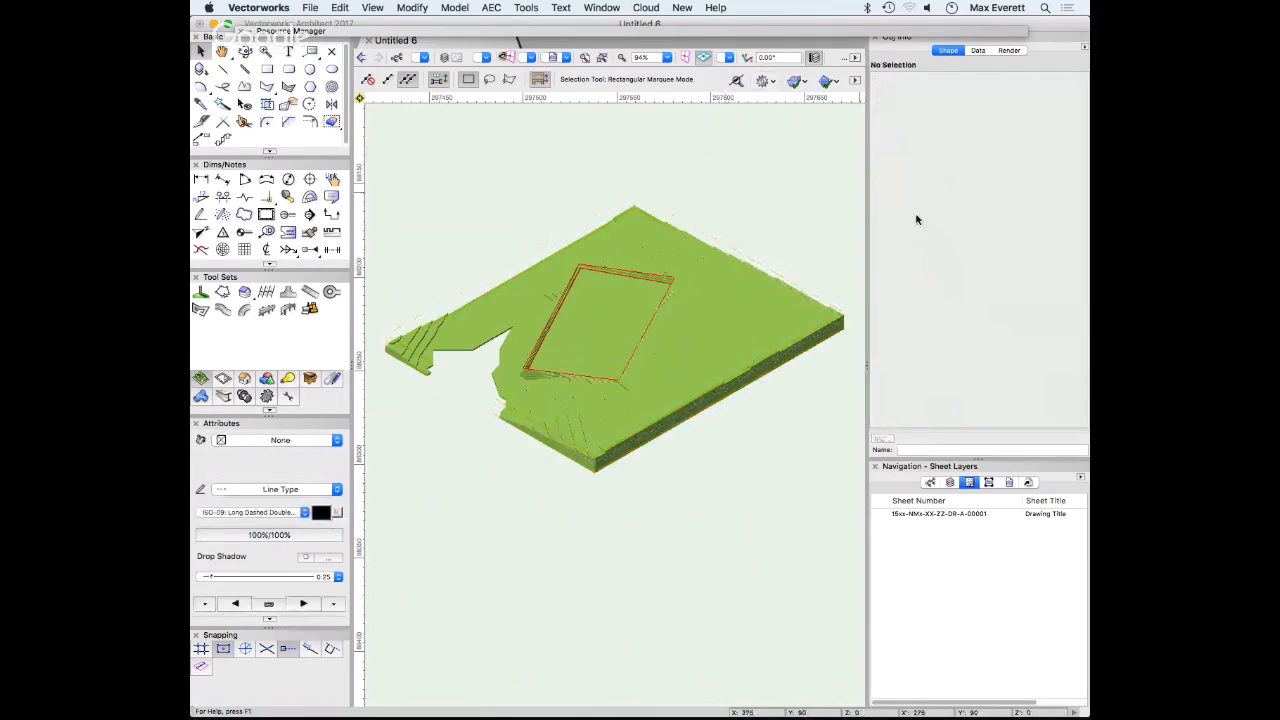
click(541, 341)
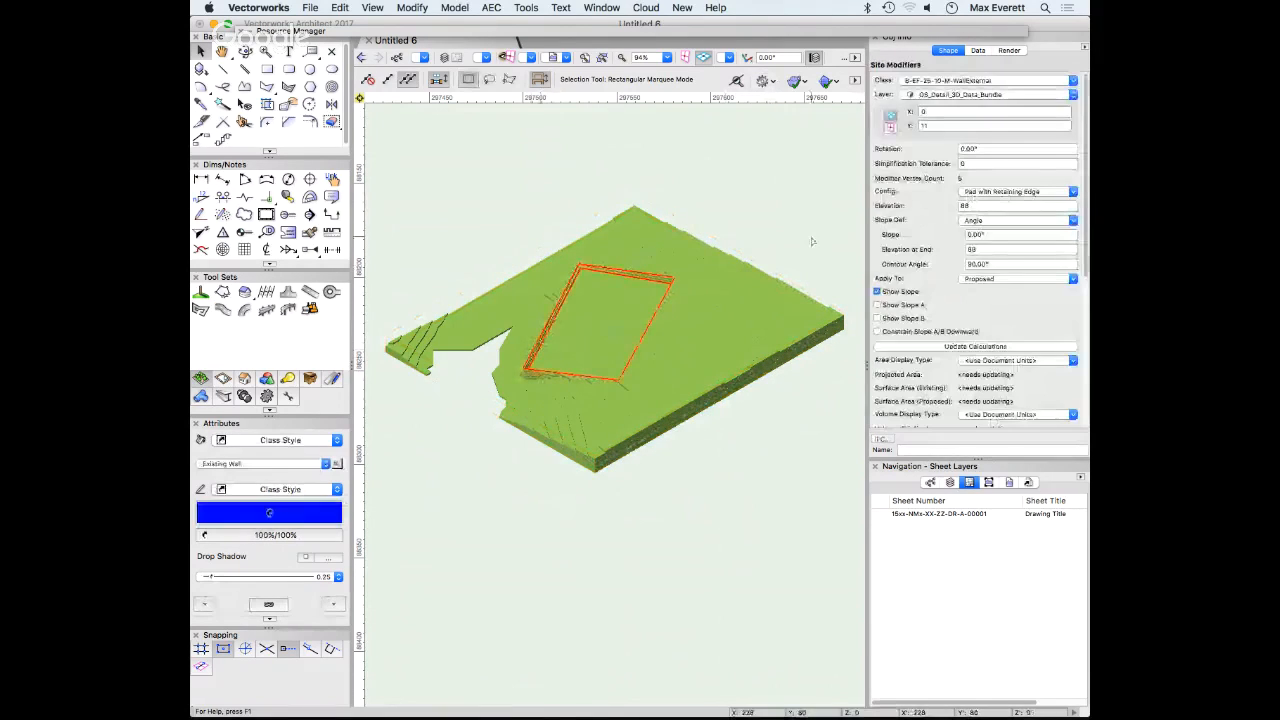
Inspect the reshape vertices at the pad modifier's corner with the Reshape tool and deselect the pad without moving any vertex
scroll(533, 412, down, 1)
ctrl+middle_drag(533, 412, 618, 422)
scroll(543, 331, up, 5)
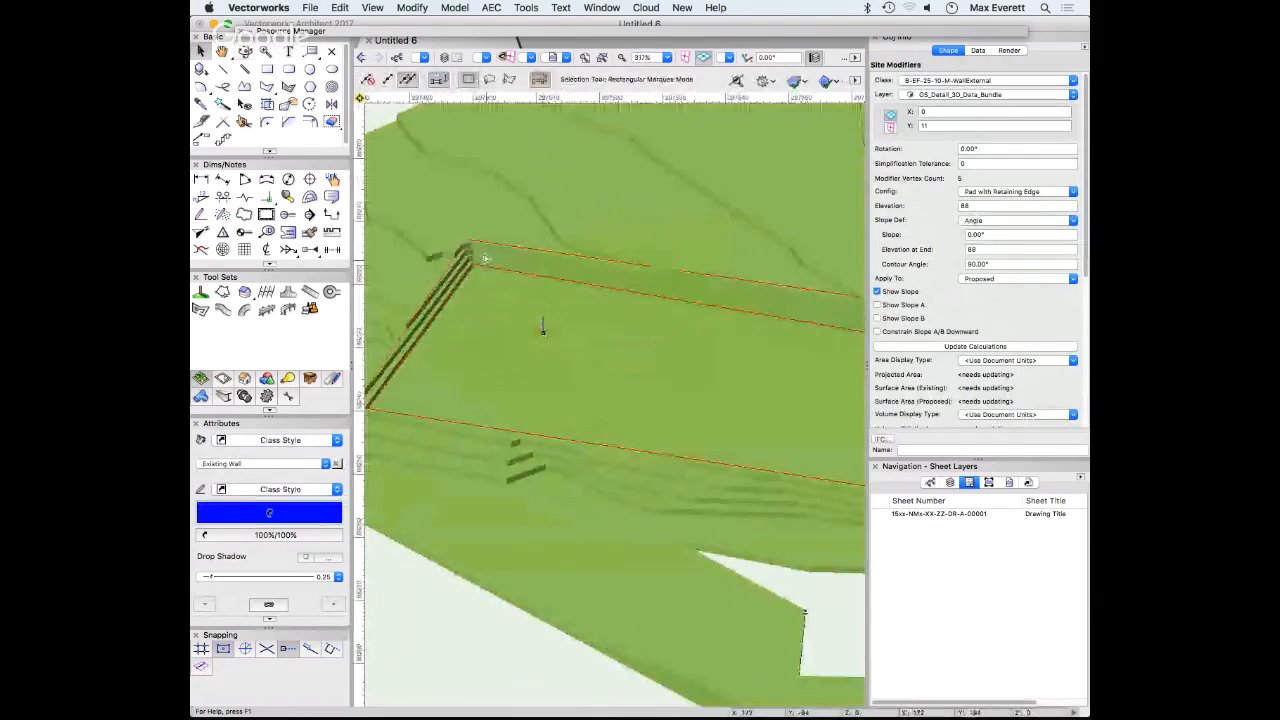
double_click(483, 240)
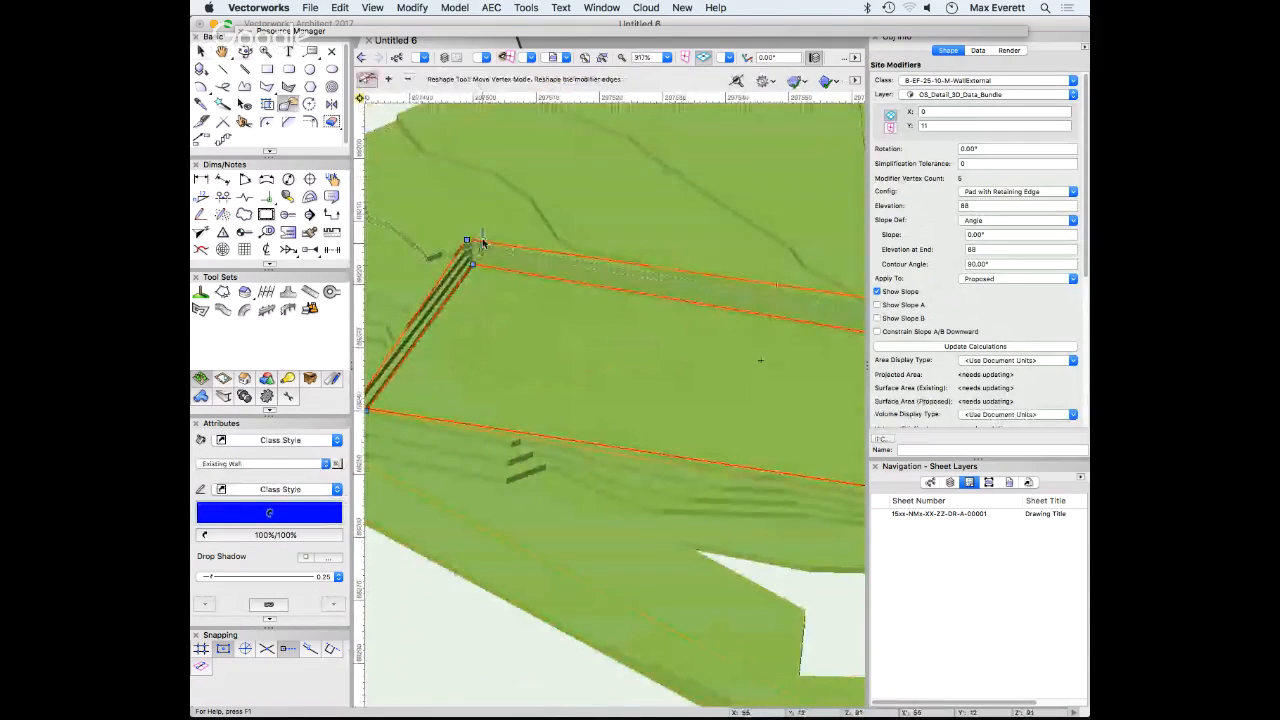
click(668, 303)
Switch to Safari
key(super+Tab)
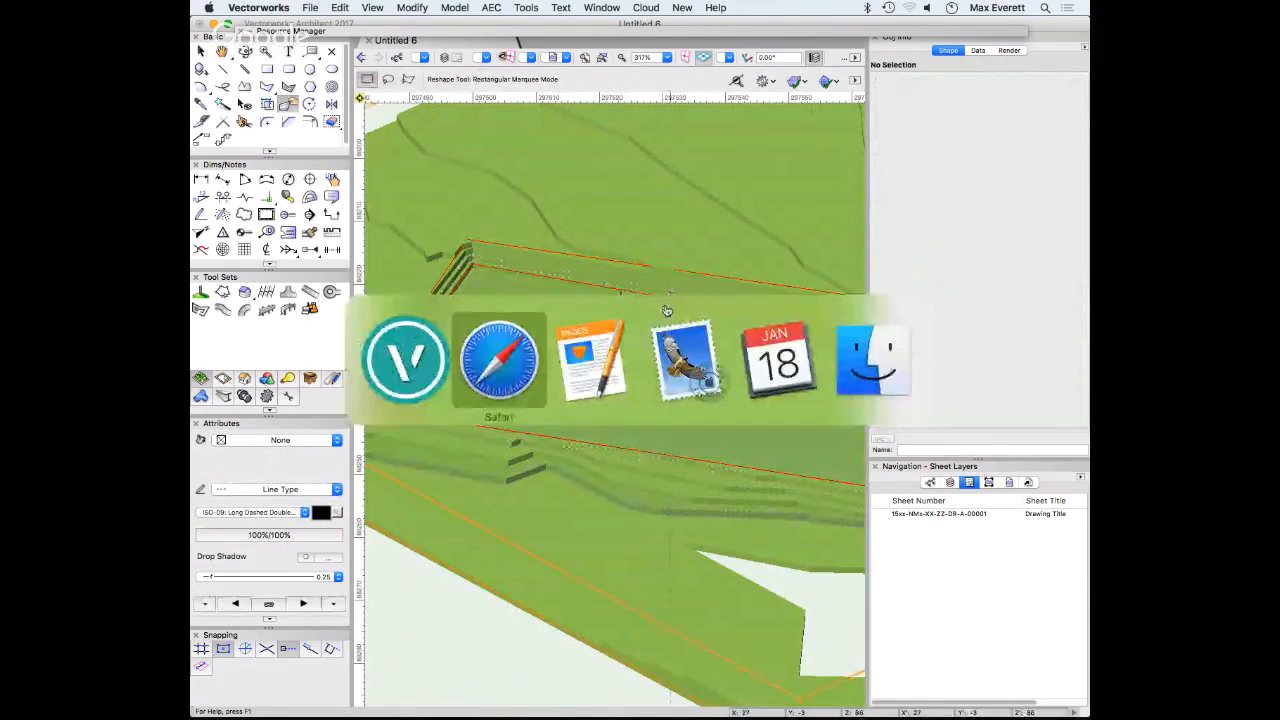
click(552, 618)
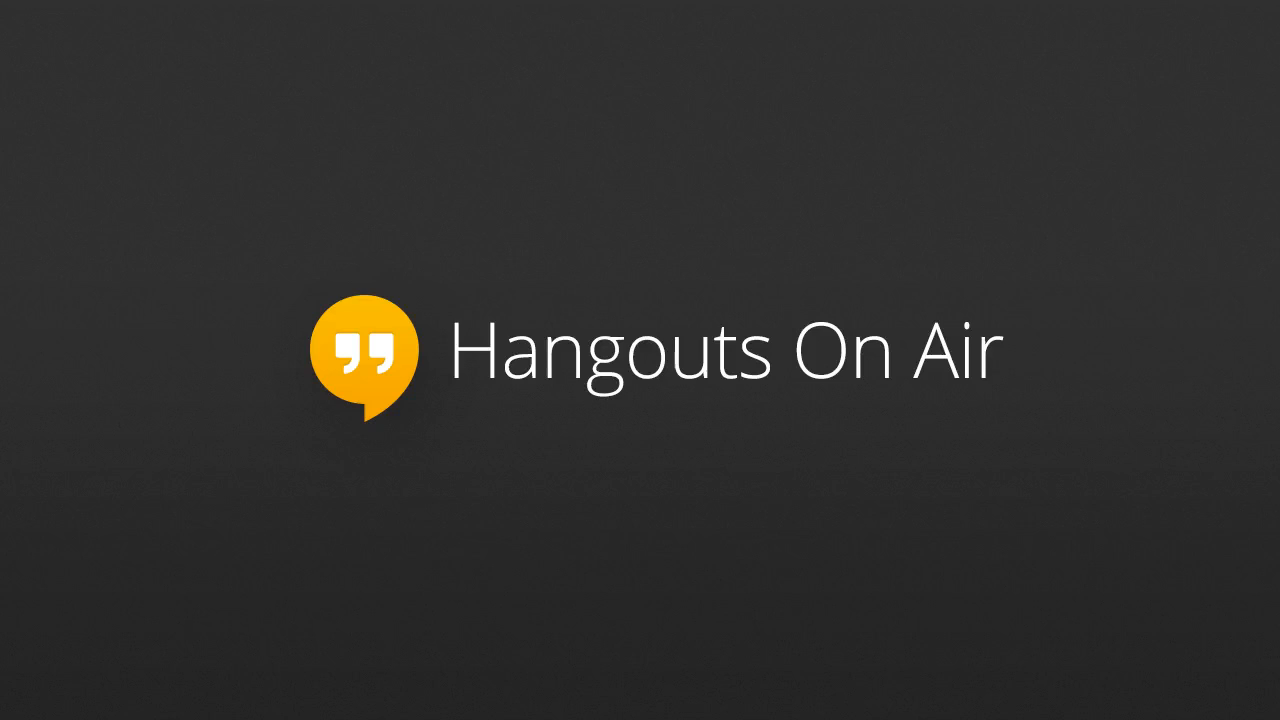